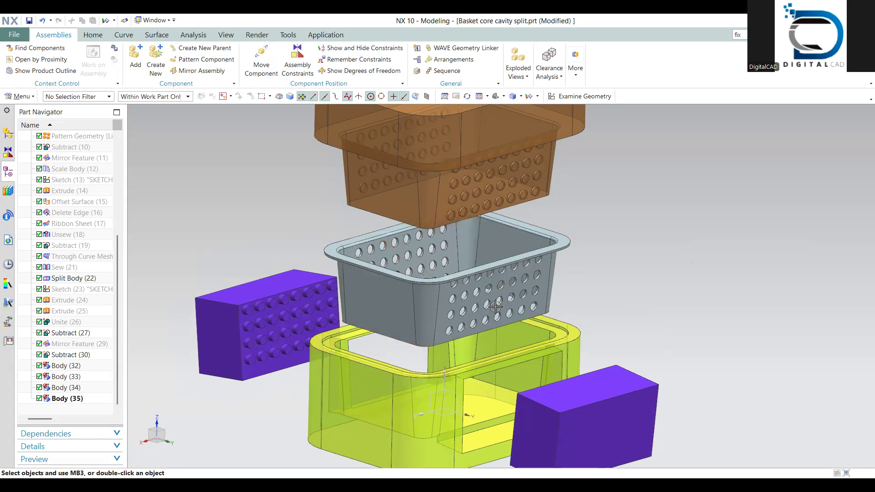
Examine the exploded basket mould, checking the basket, the core above it, the cavity below it and the side blocks
middle_drag(498, 308, 392, 279)
click(386, 286)
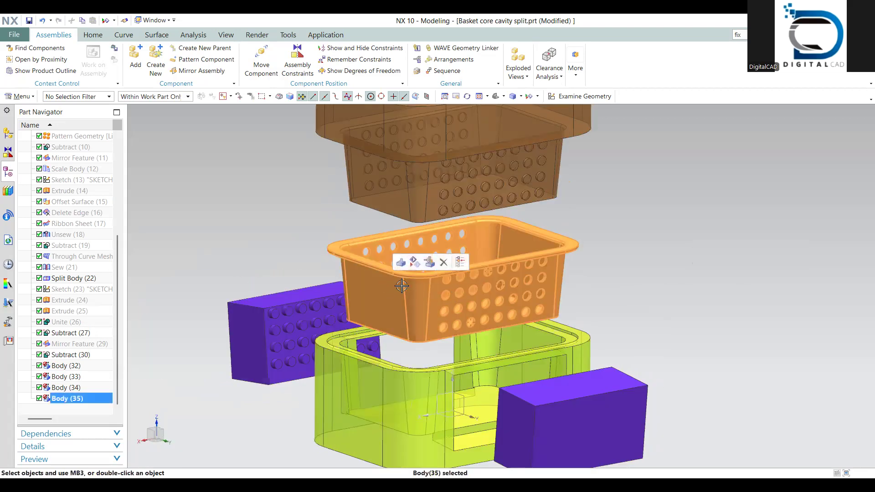
key(Escape)
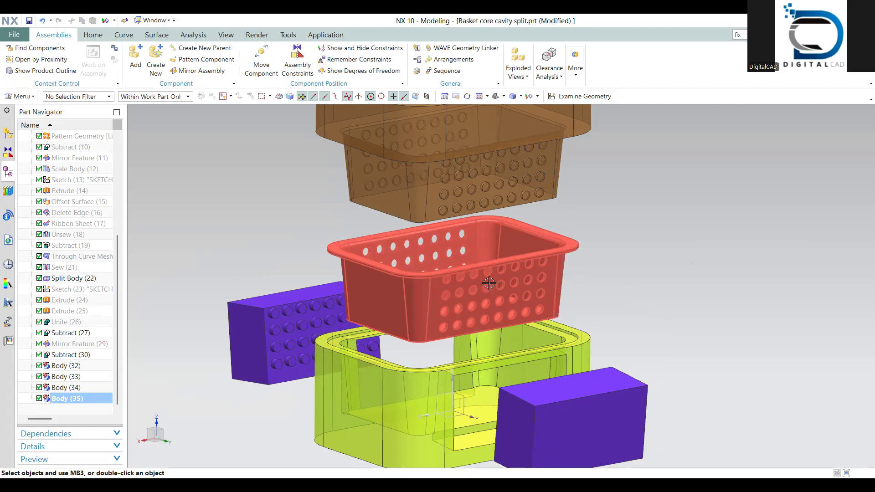
scroll(478, 311, down, 2)
middle_drag(448, 310, 458, 236)
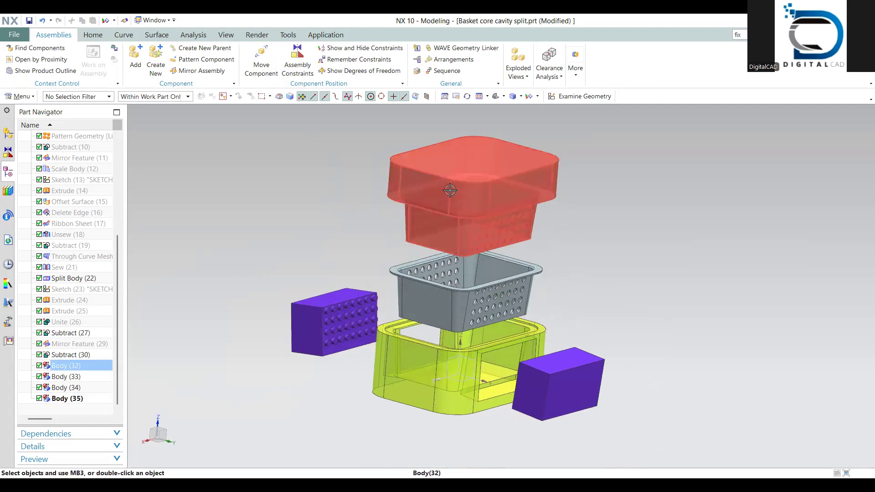
click(475, 203)
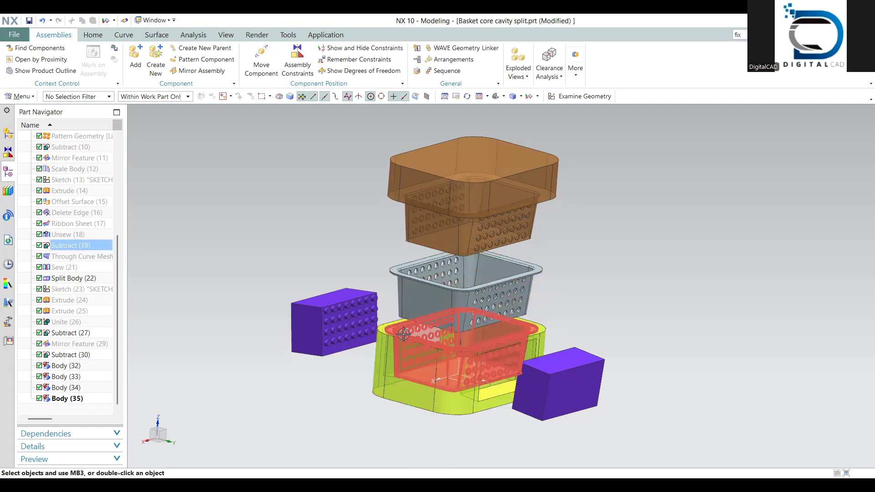
middle_drag(405, 337, 343, 315)
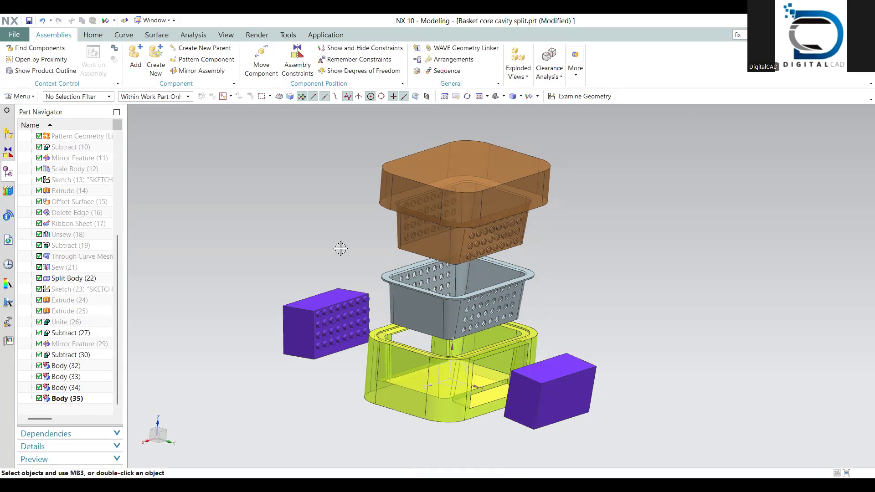
Check which mould parts Body (32) through Body (35) represent by highlighting them in the model, then clear the selection
click(58, 370)
shift+click(64, 398)
right_click(69, 400)
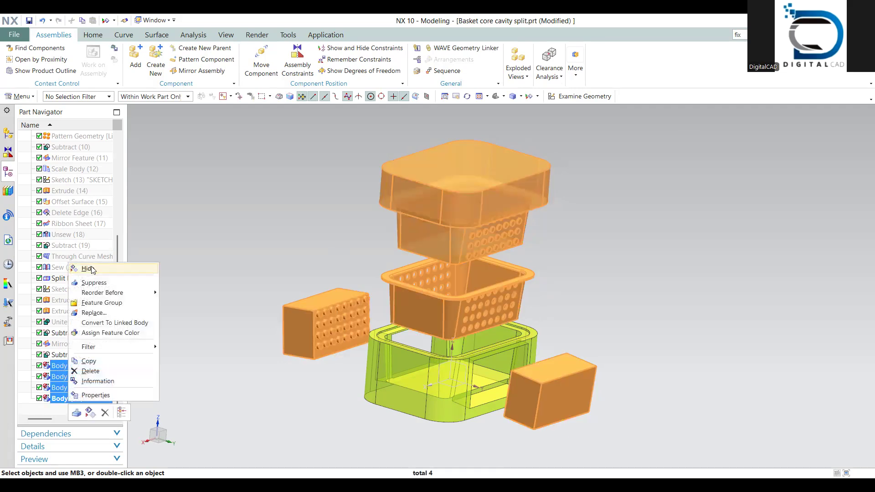
click(187, 239)
click(434, 296)
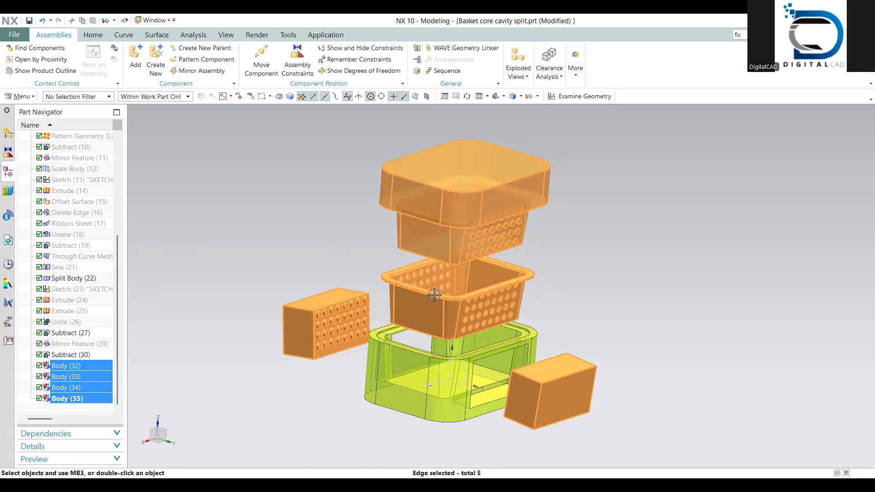
key(Escape)
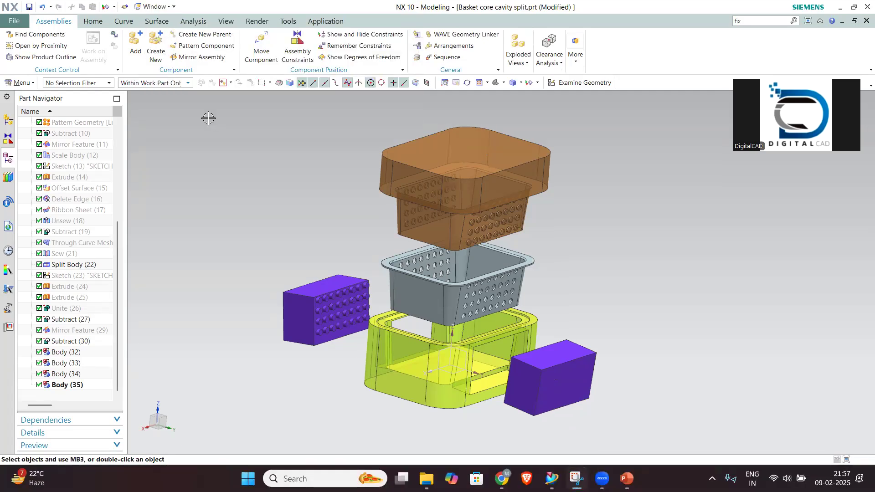
Capture the exploded mould with Snipping Tool and draw arrows showing the opening directions of the core, cavity and side blocks
mouse_move(131, 96)
mouse_down()
mouse_move(709, 415)
mouse_move(731, 445)
mouse_up()
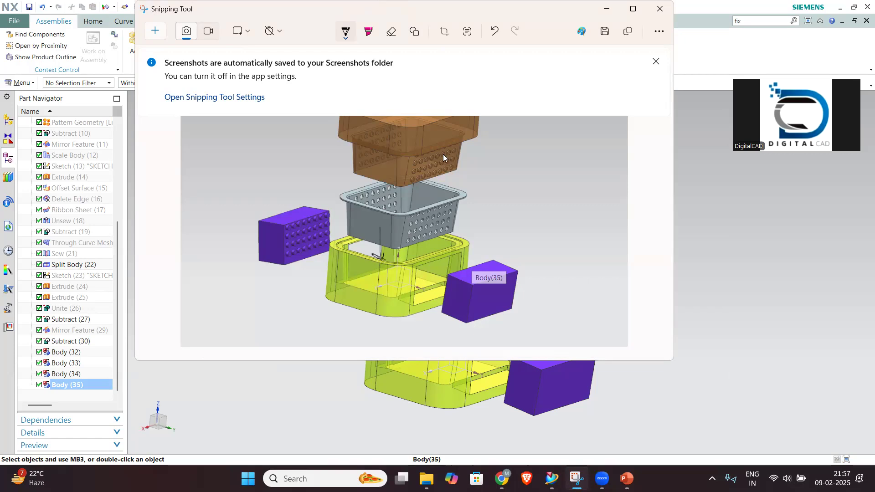
scroll(471, 171, up, 1)
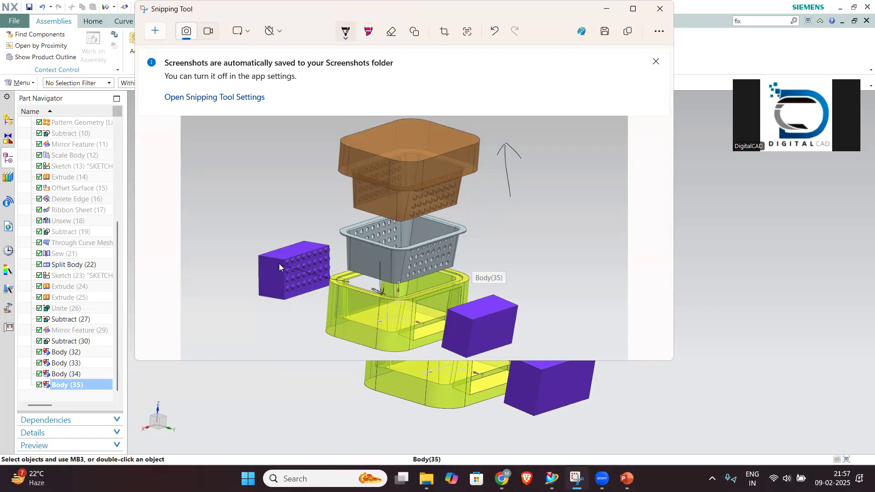
mouse_move(476, 322)
mouse_down()
mouse_move(519, 338)
mouse_move(490, 356)
mouse_up()
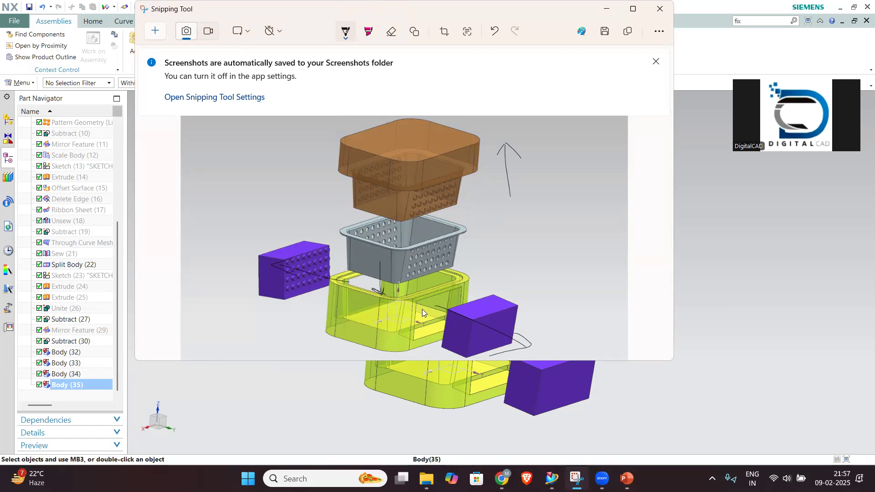
drag(376, 299, 383, 292)
drag(152, 8, 110, 41)
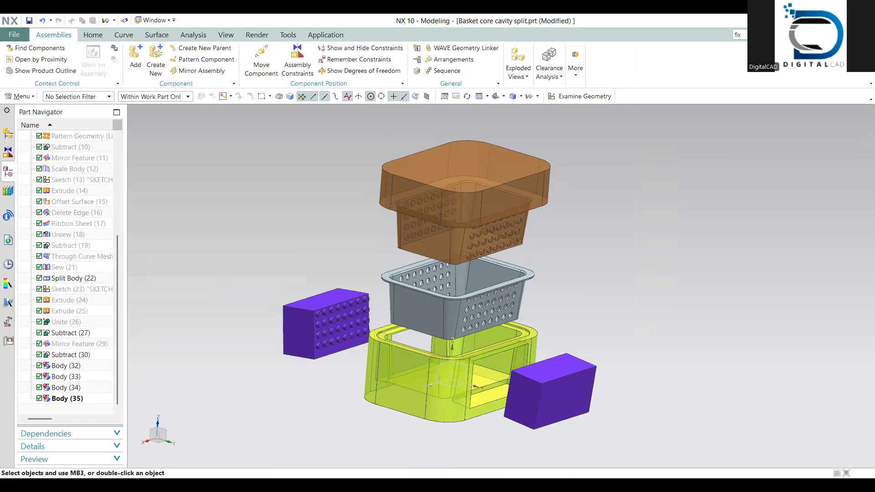
Save the Basket core cavity split part and close it
click(29, 7)
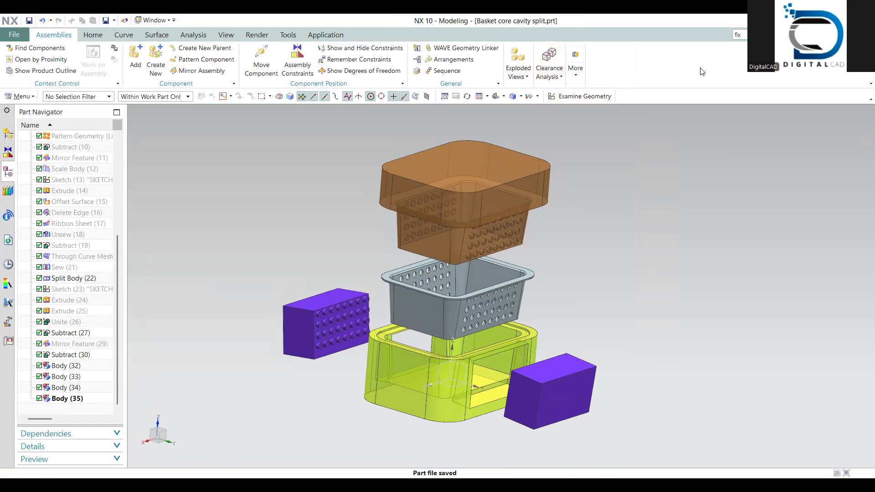
click(868, 34)
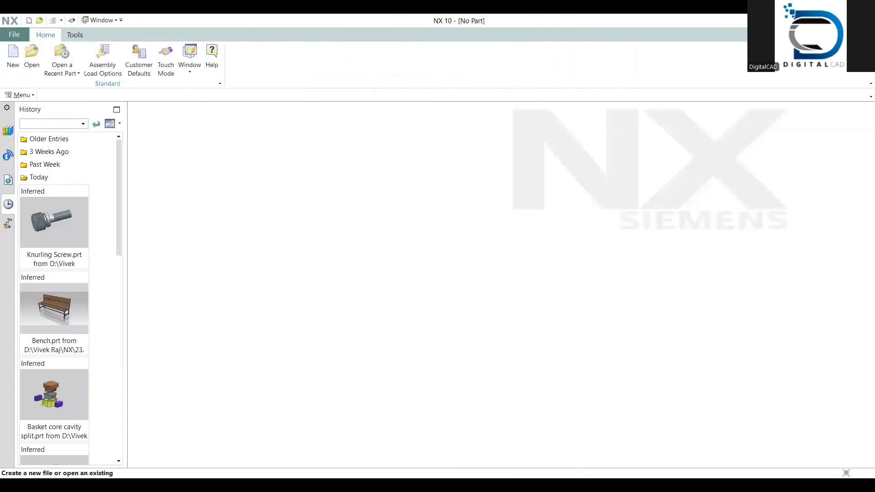
Create a new millimetre part from the Model template with the default file name
key(ctrl+n)
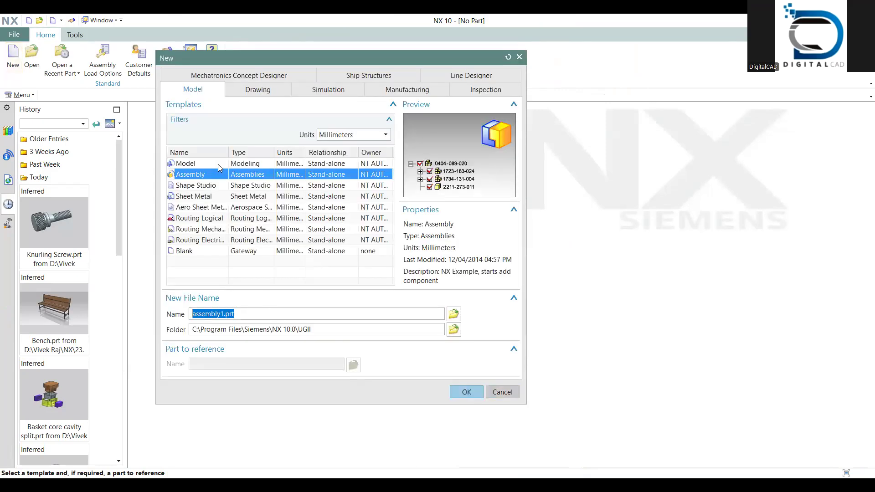
click(219, 163)
click(461, 391)
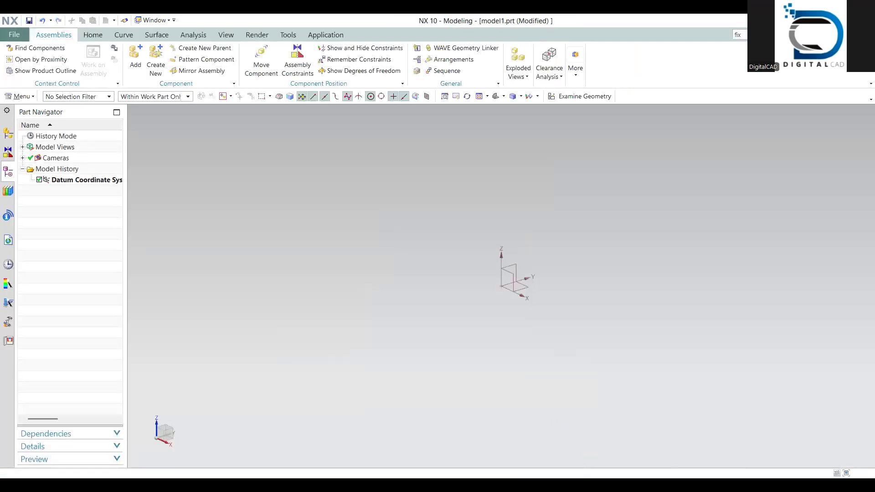
click(556, 96)
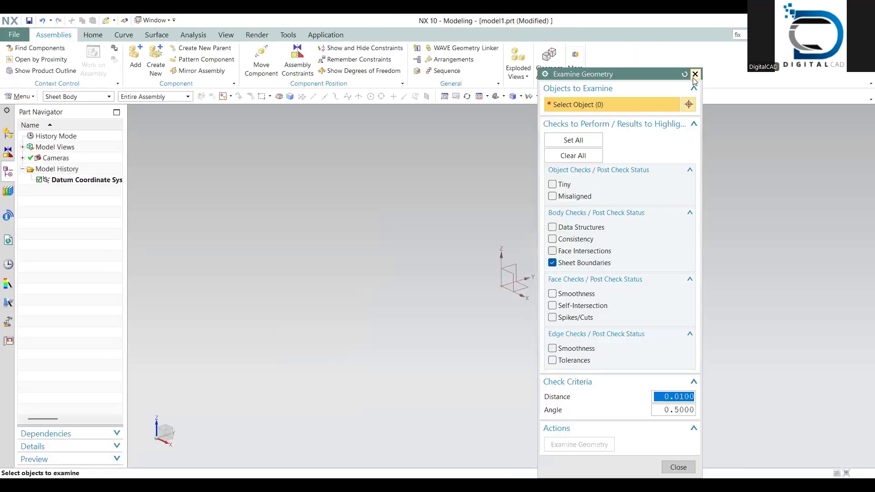
click(693, 75)
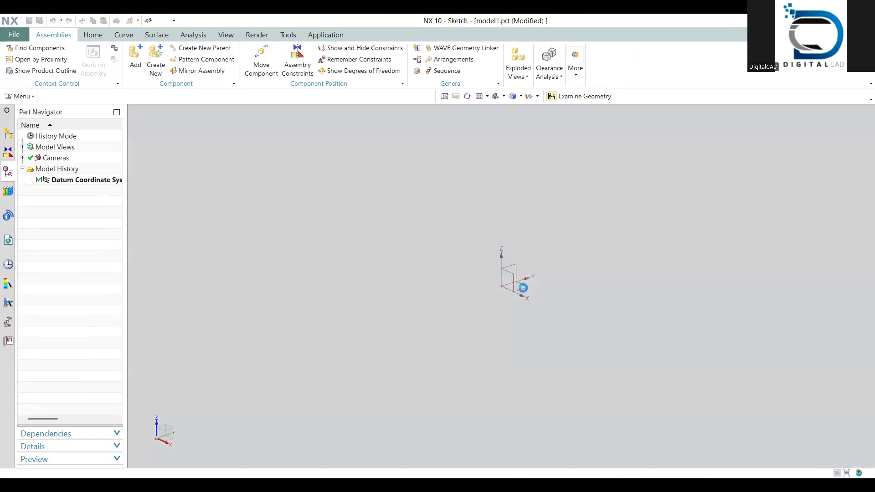
Start a sketch on the XY plane and draw a rectangle about 112 by 77 mm centred on the origin
click(525, 289)
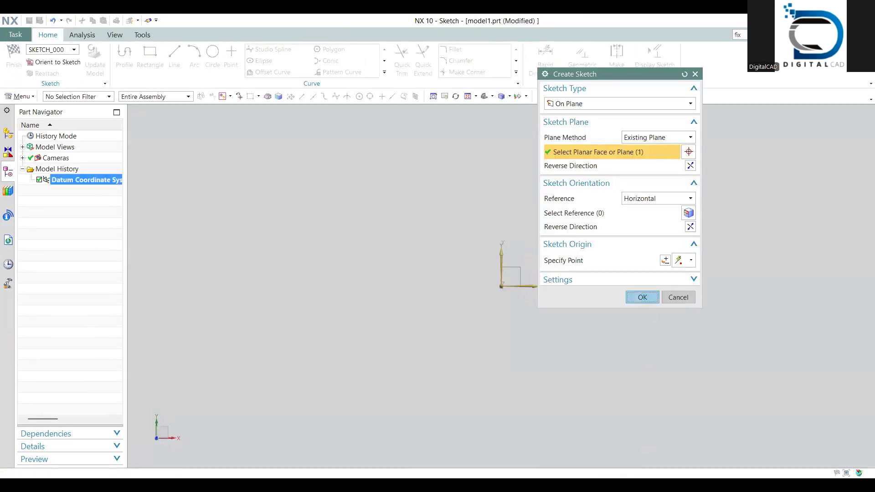
click(642, 297)
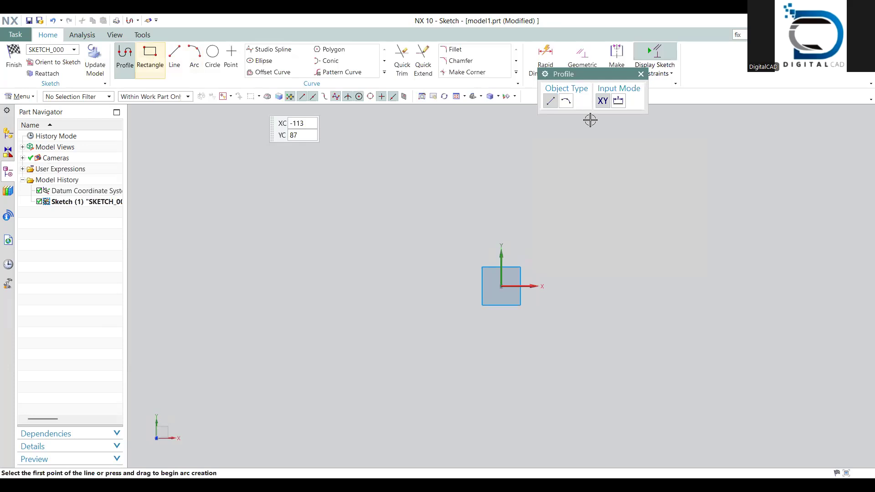
key(r)
click(501, 285)
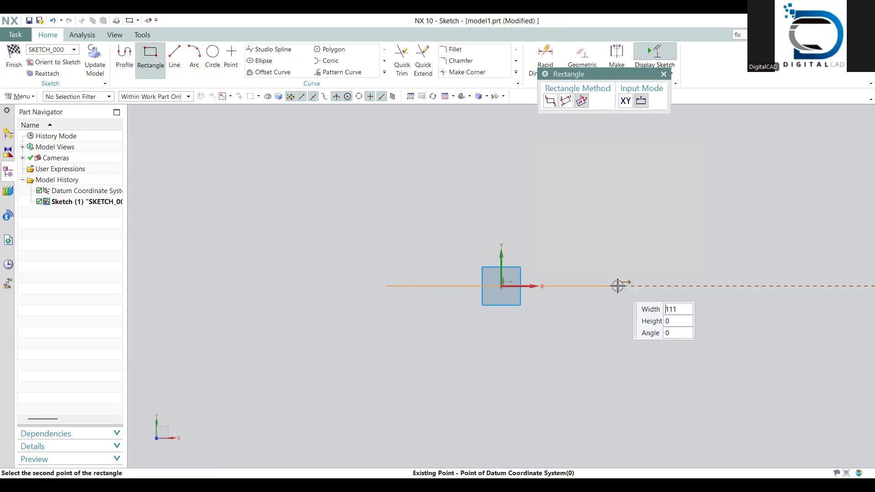
click(618, 286)
click(643, 365)
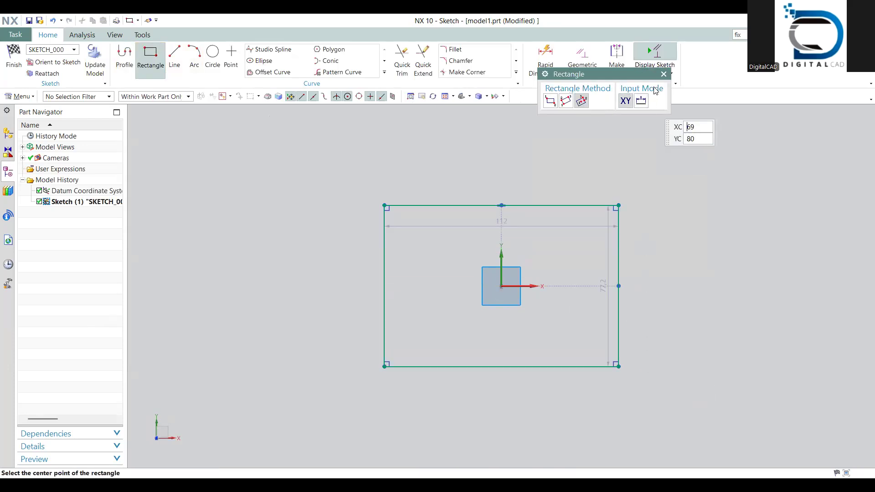
click(664, 74)
Place the rectangle's width dimension above its upper edge and set the width to 150 mm
drag(506, 221, 510, 168)
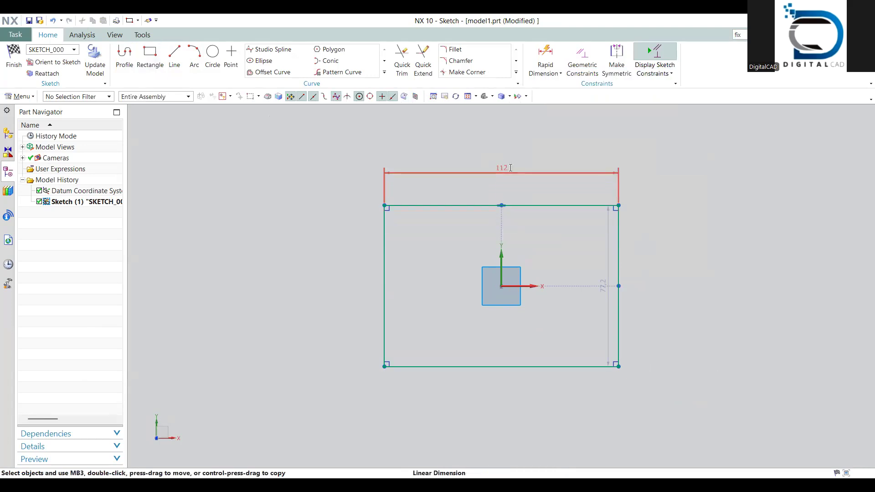
double_click(510, 167)
text(150)
key(Return)
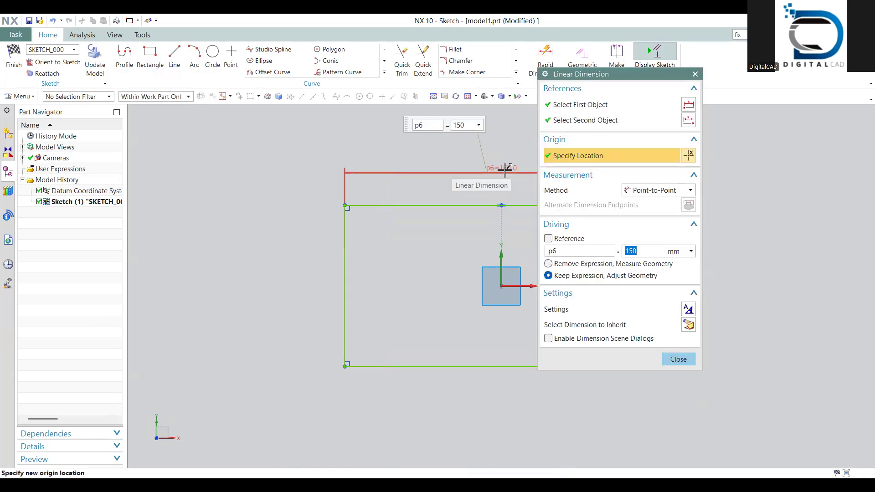
drag(622, 76, 391, 114)
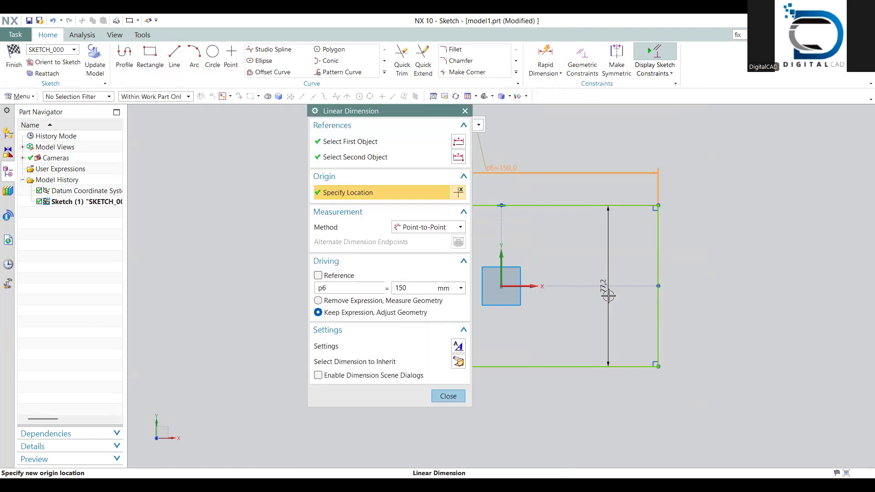
click(448, 396)
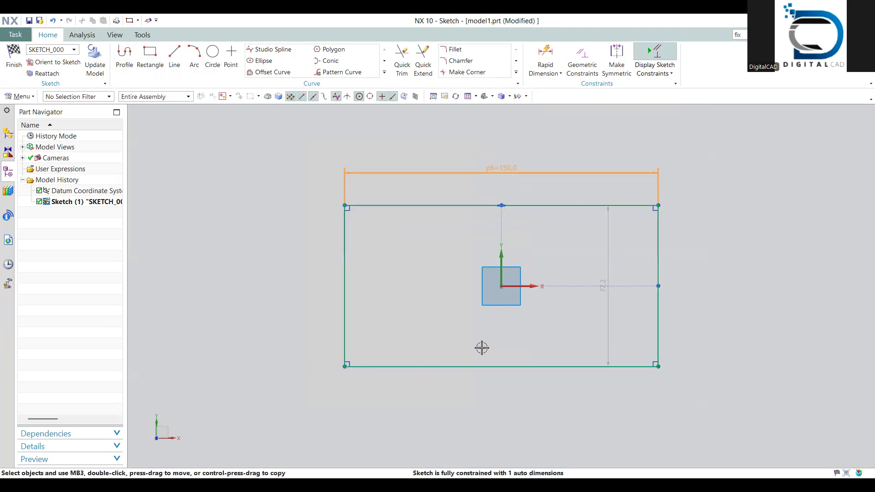
Reposition the automatic height dimension outside the rectangle, beyond its right edge
click(608, 293)
click(605, 292)
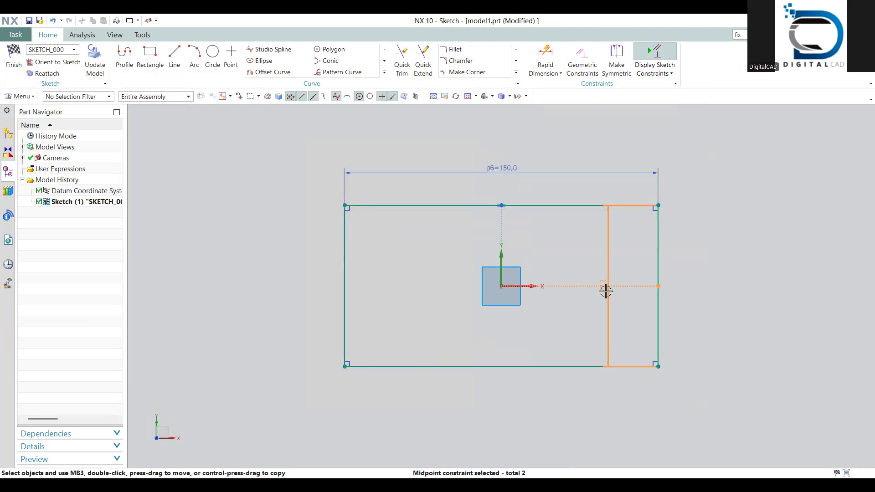
click(605, 292)
click(605, 291)
drag(604, 285, 708, 272)
click(713, 306)
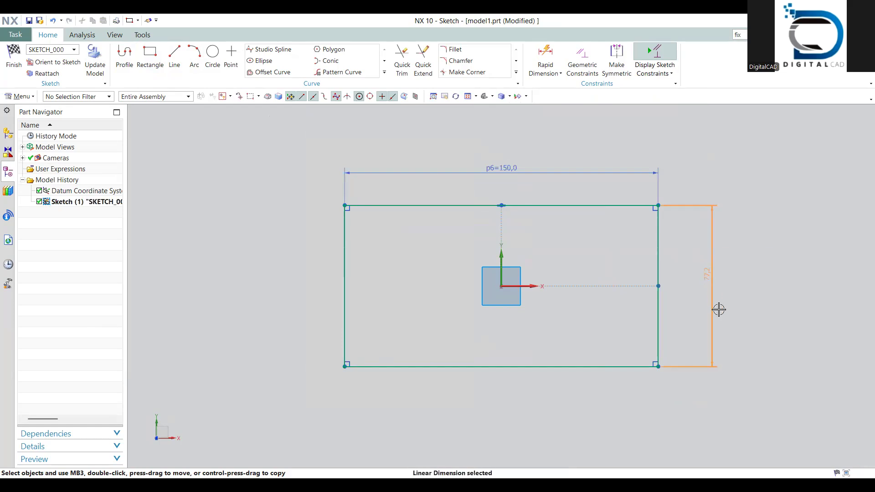
Turn off Continuous Auto Dimensioning and delete the rectangle's automatic height dimension
click(668, 73)
click(662, 179)
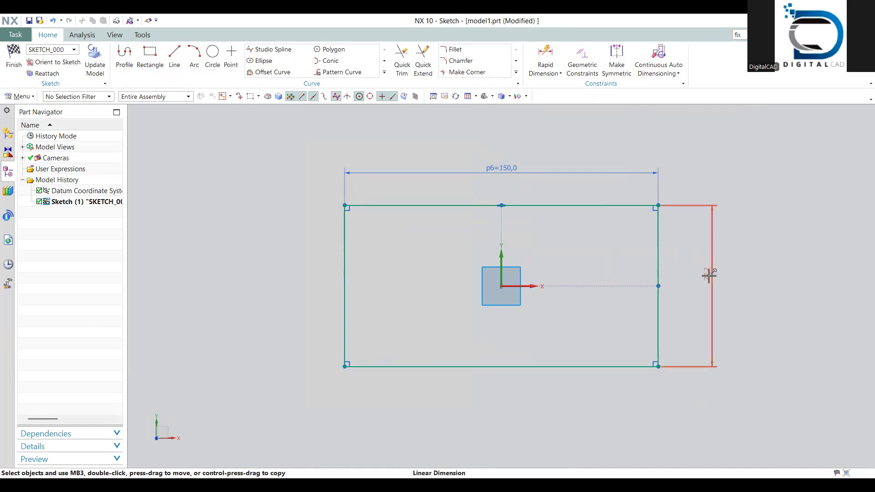
drag(711, 285, 601, 335)
click(605, 348)
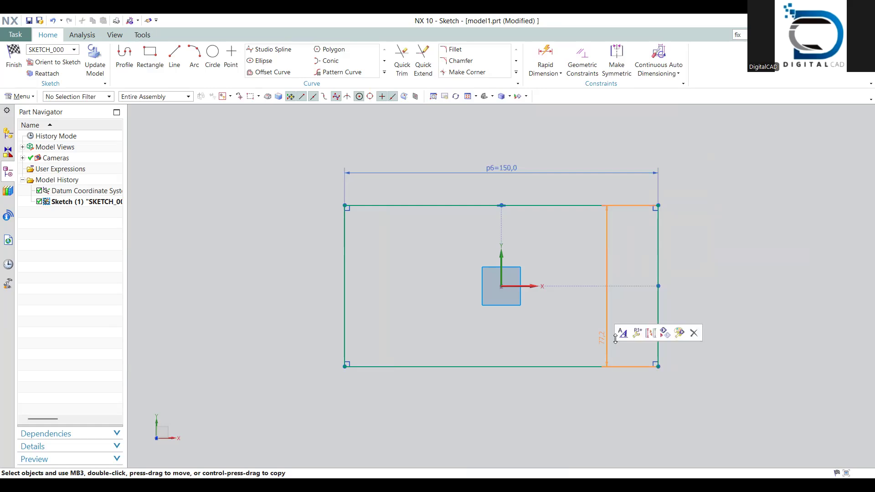
key(Delete)
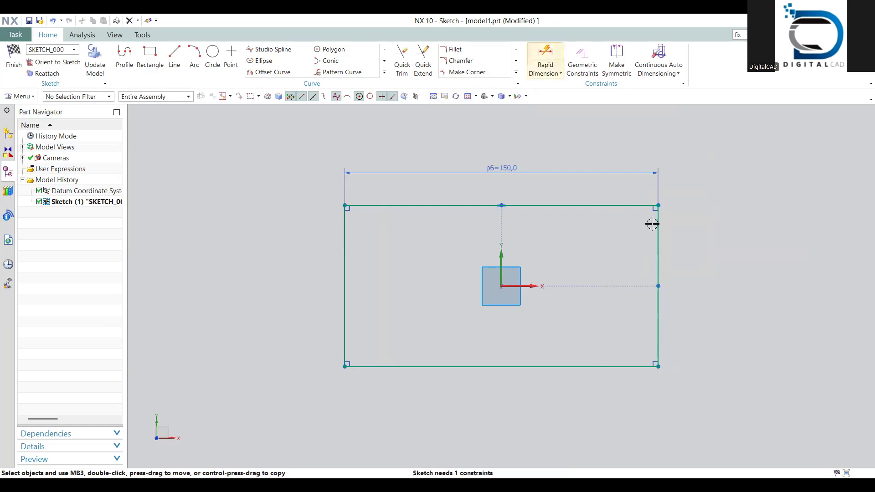
Add a Rapid Dimension for the rectangle's height beside its right edge and set it to 100 mm
click(552, 64)
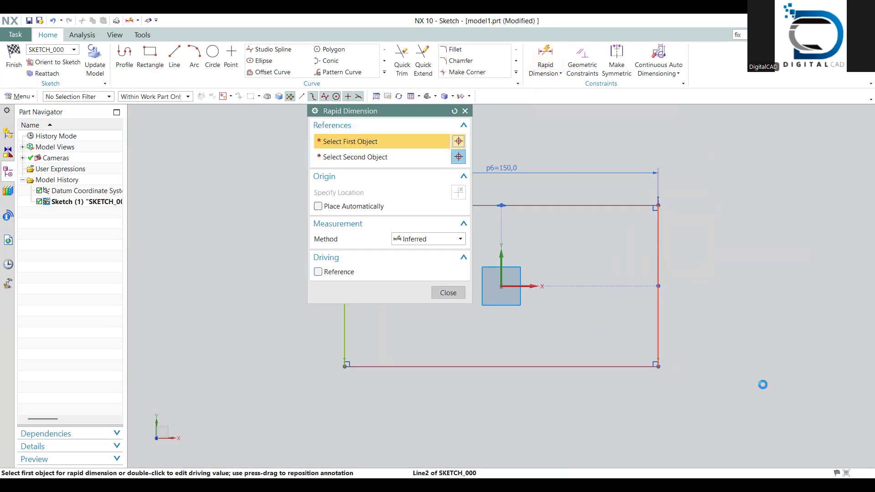
text(100)
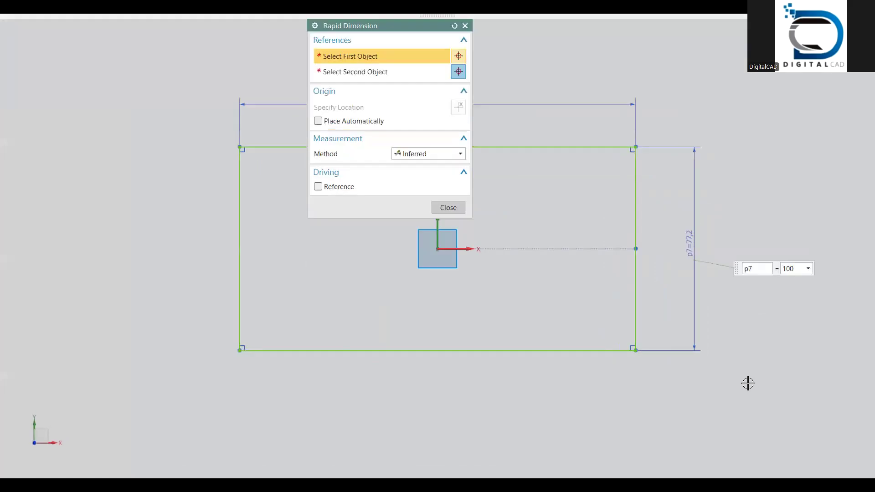
key(alt+Return)
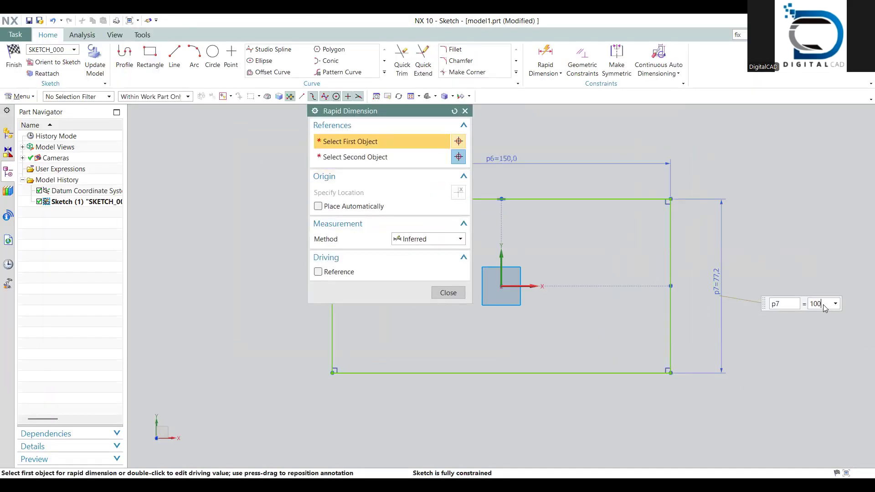
key(Return)
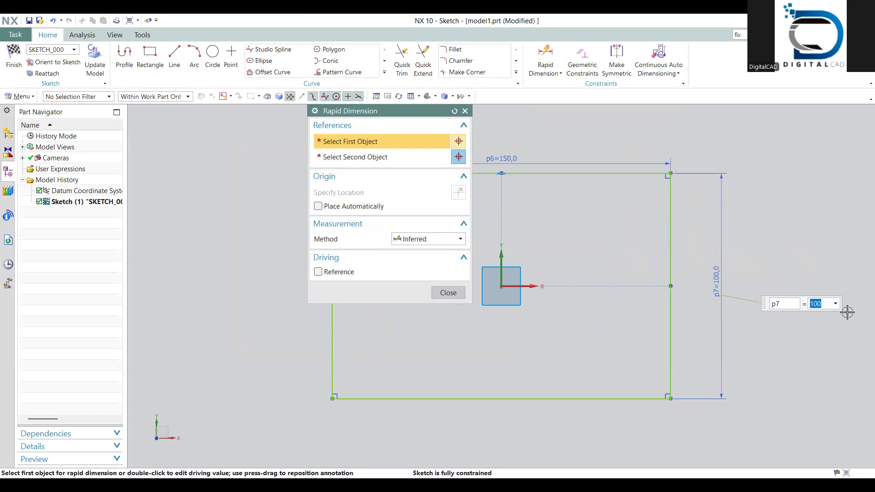
Round all four corners of the rectangle with 10 mm fillets and finish the sketch
click(453, 296)
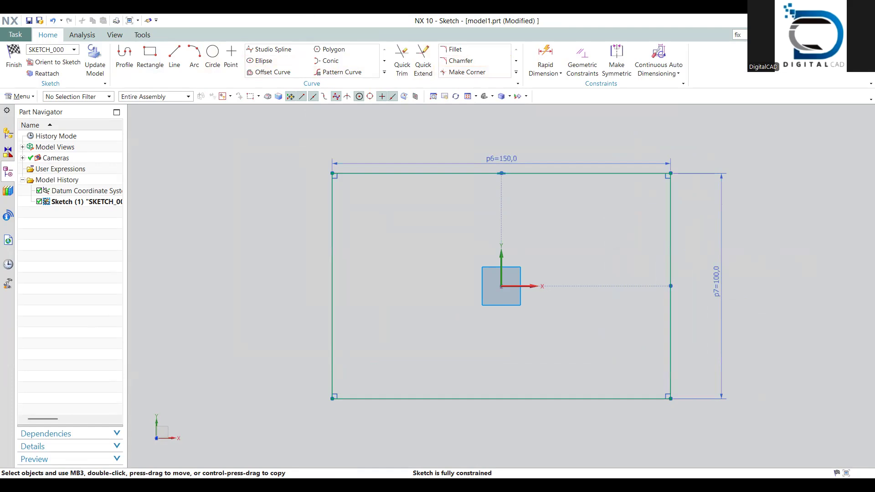
click(453, 49)
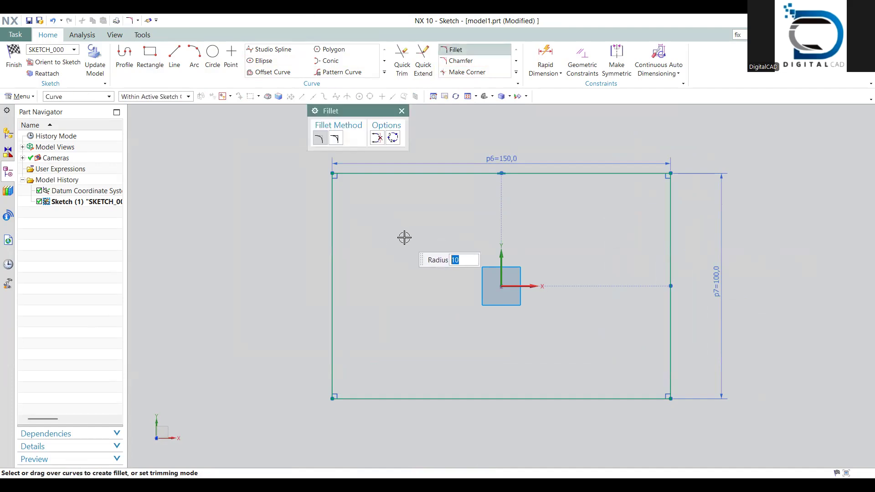
click(332, 173)
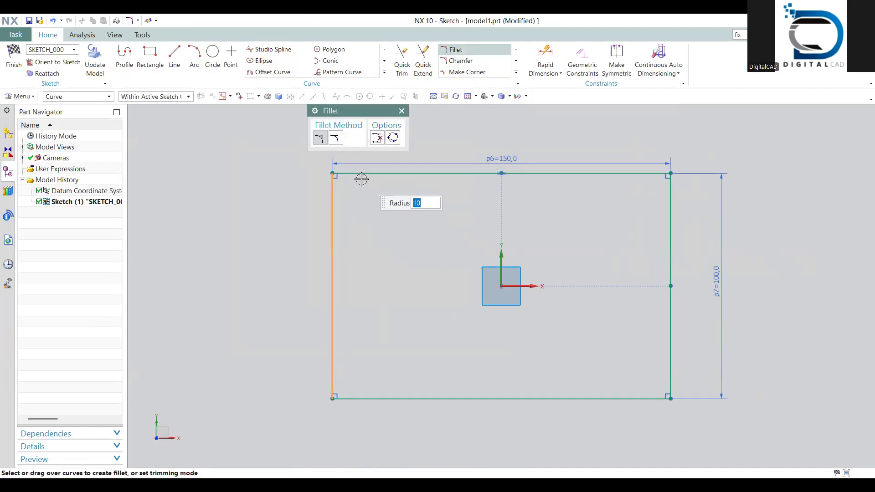
click(333, 174)
key(ctrl+z)
click(332, 173)
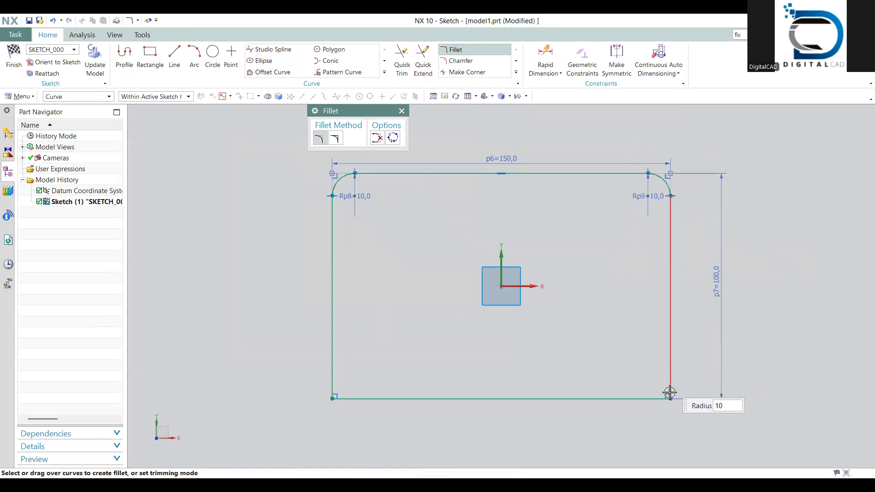
click(669, 398)
click(335, 400)
click(13, 58)
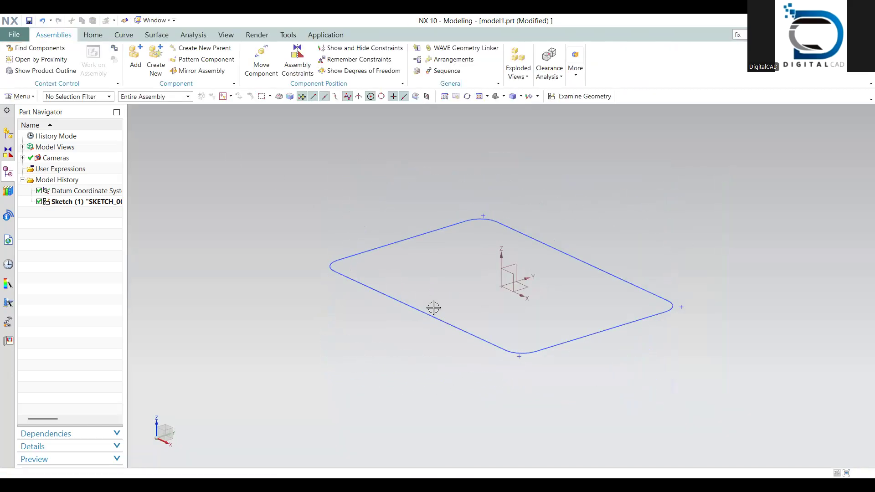
Start an Extrude of the rounded rectangle with a start distance of 0 mm and an end distance of 60 mm
key(x)
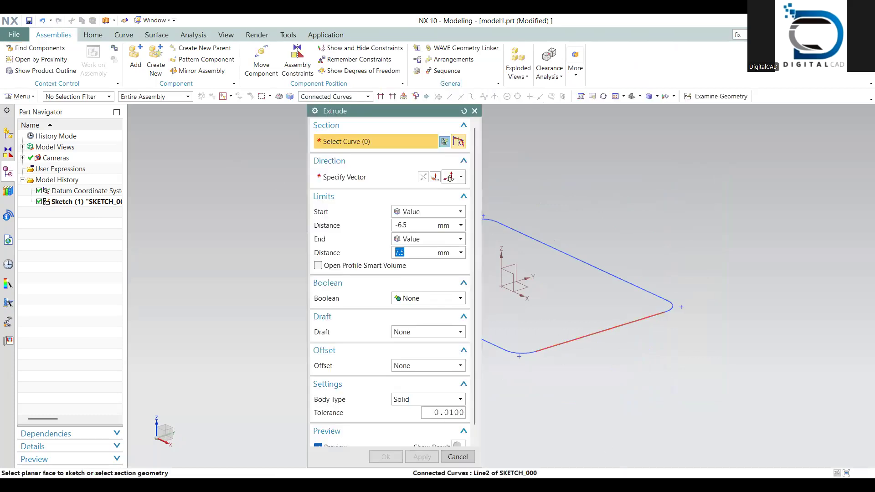
click(593, 334)
drag(408, 225, 381, 219)
text(0)
key(Return)
drag(414, 255, 387, 253)
text(60)
key(Return)
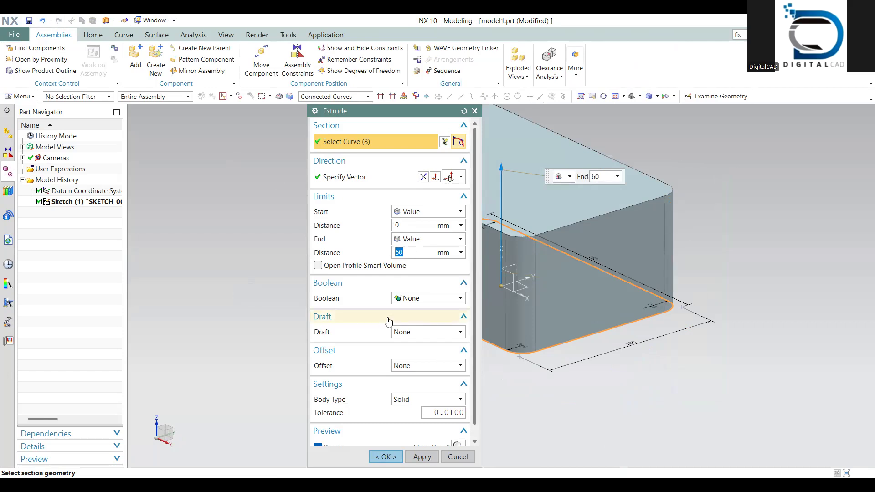
Add draft From Start Limit at -6 degrees so the walls flare outward, and complete the extrusion
click(396, 332)
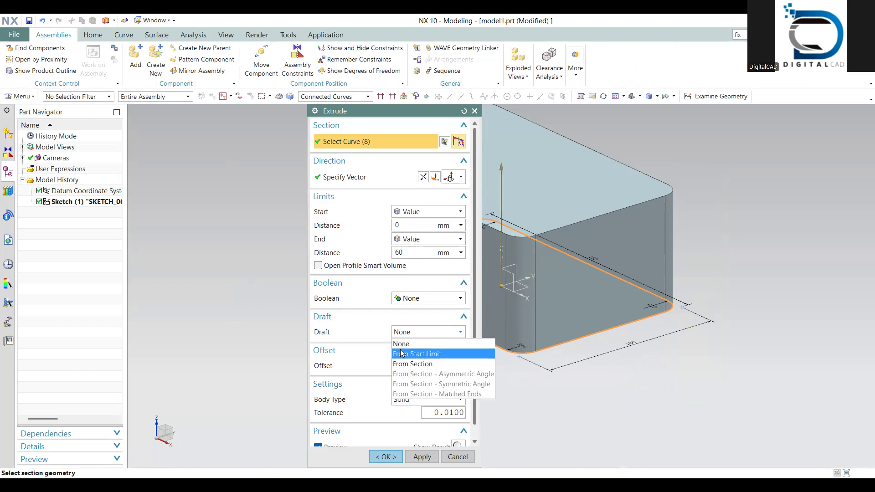
click(401, 354)
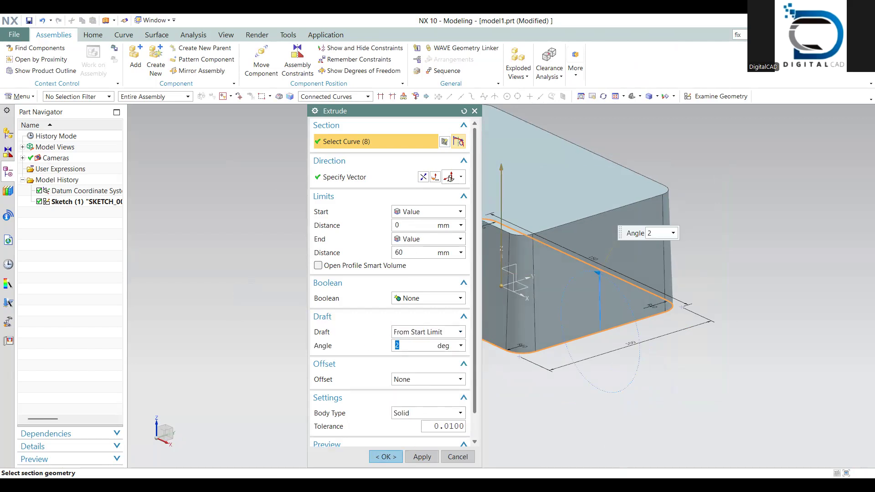
text(6)
key(Return)
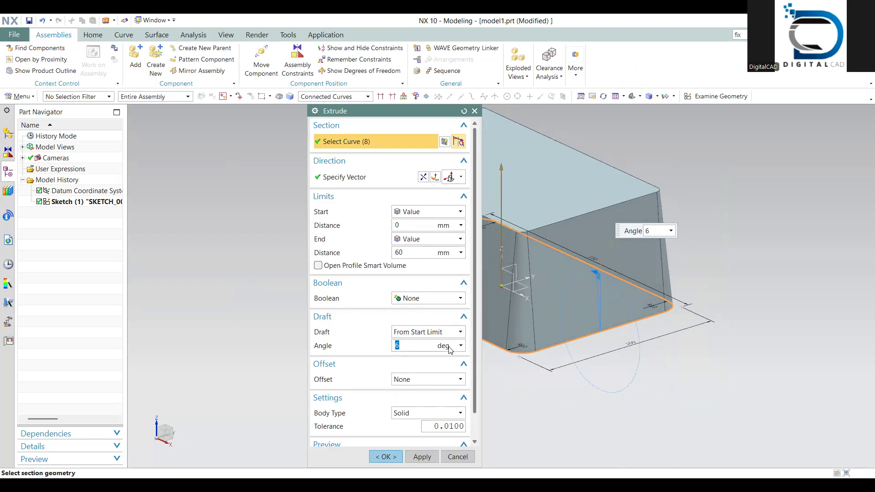
text(-6)
key(Return)
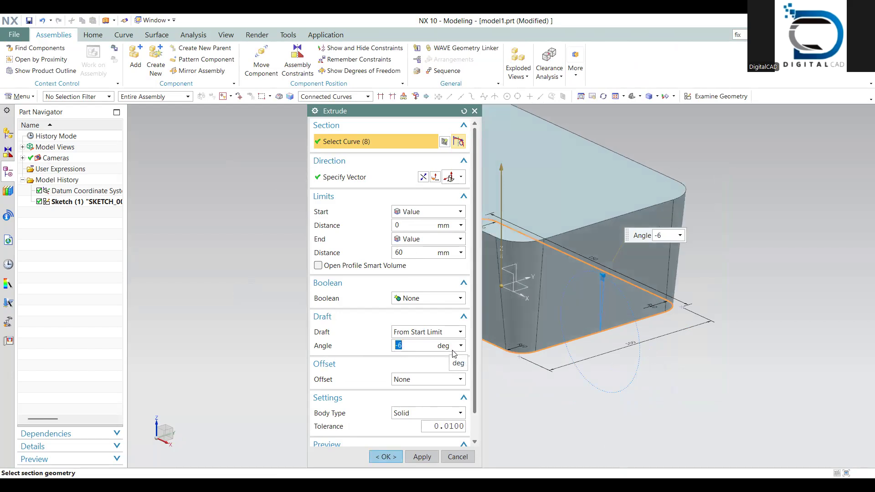
shift+middle_drag(557, 323, 688, 404)
scroll(622, 374, down, 3)
middle_drag(622, 374, 579, 361)
click(394, 453)
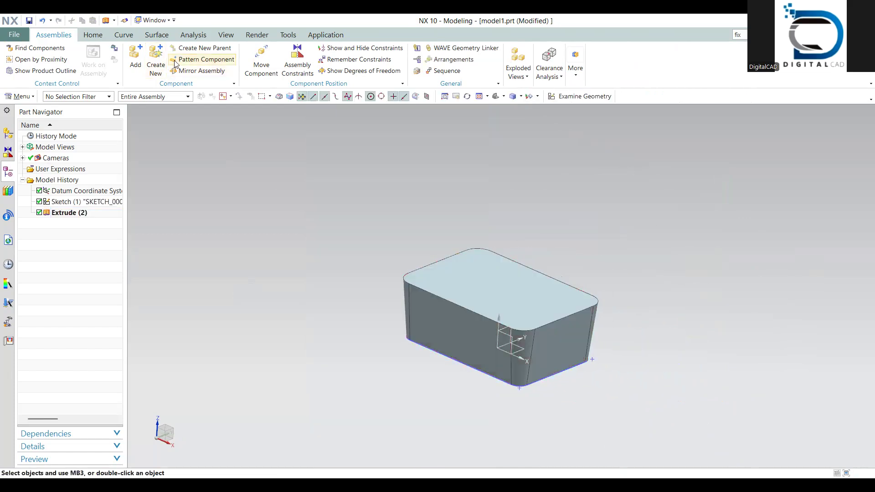
Shell the block to a 2 mm wall thickness, removing its top face
click(94, 35)
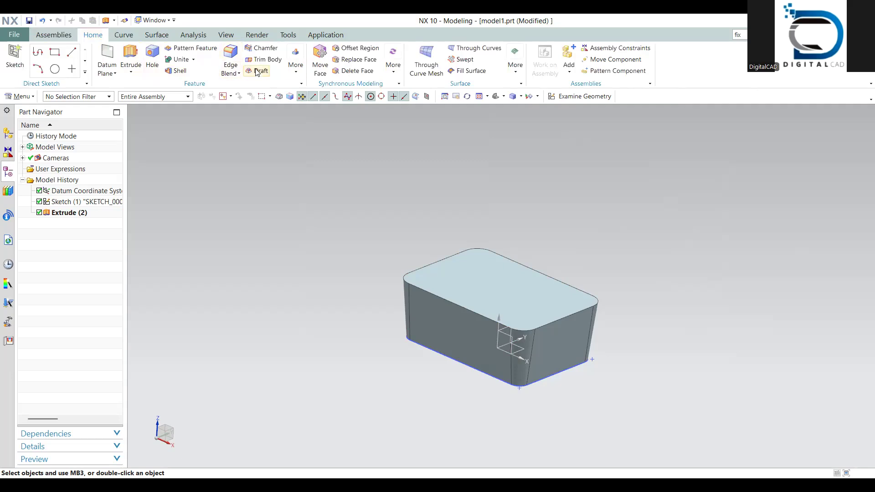
click(179, 71)
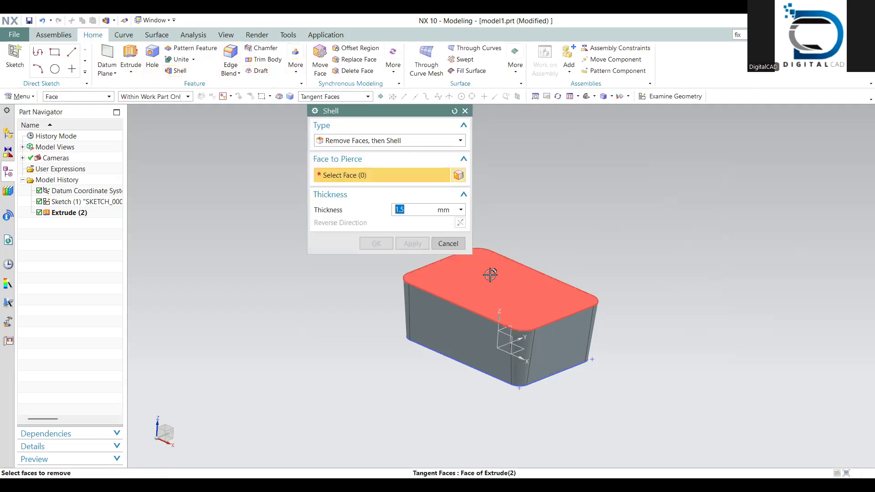
click(495, 276)
text(2)
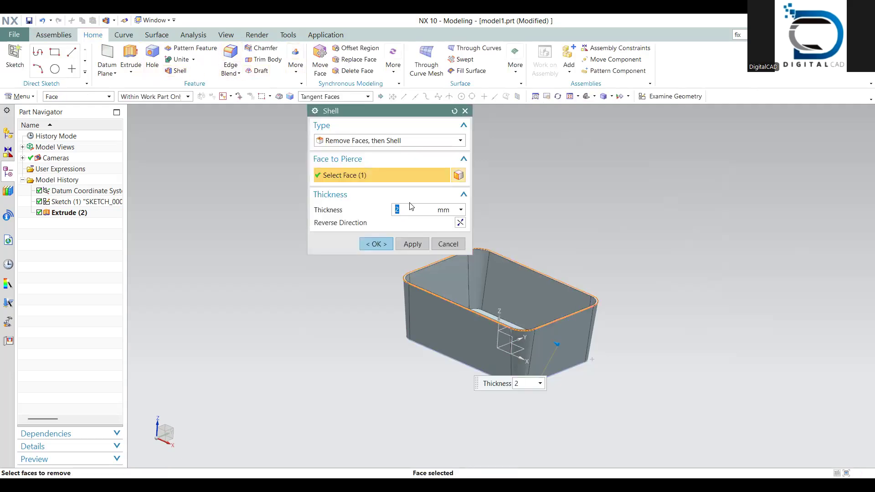
click(376, 244)
middle_drag(410, 338, 423, 325)
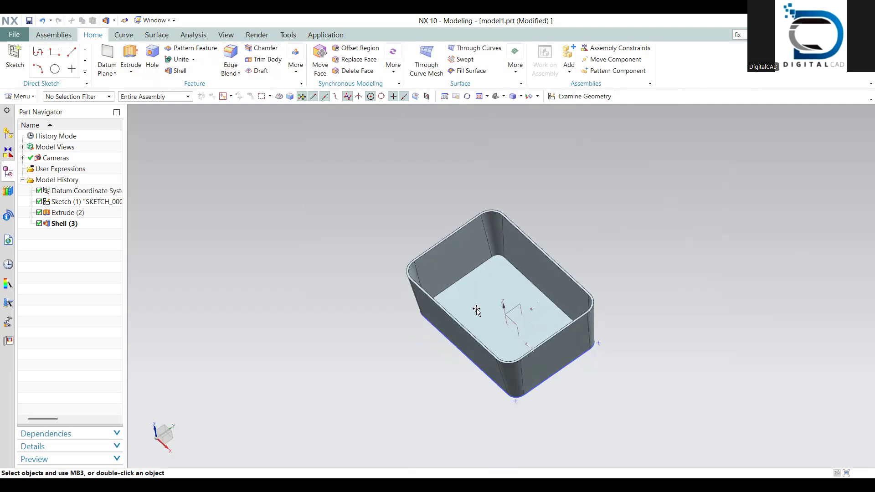
middle_drag(476, 311, 439, 303)
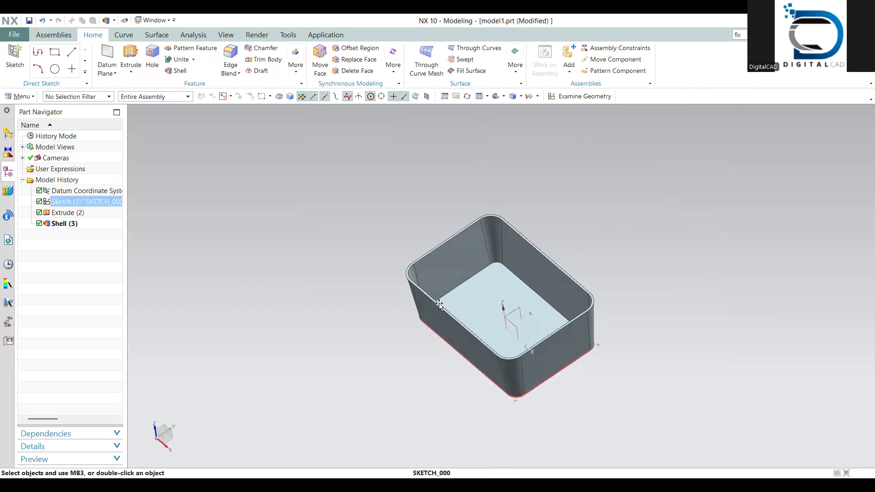
Create a sketch on the container's top rim face and turn off Continuous Auto Dimensioning
key(alt)
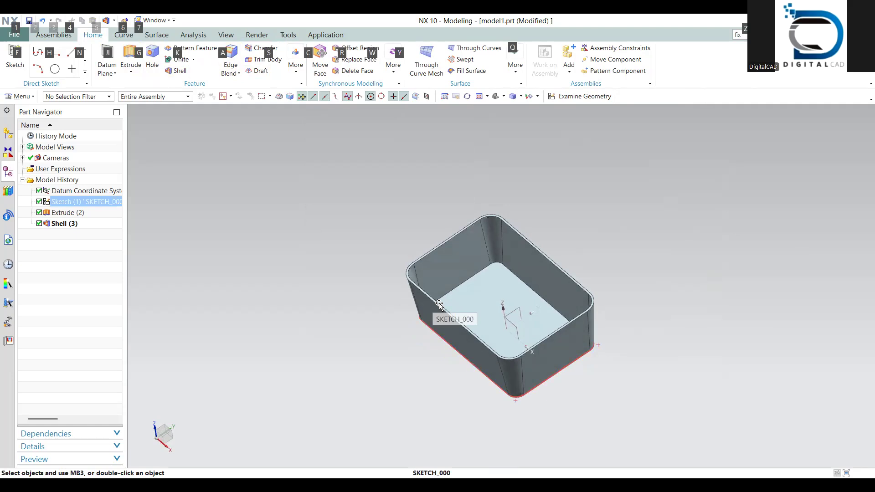
key(f)
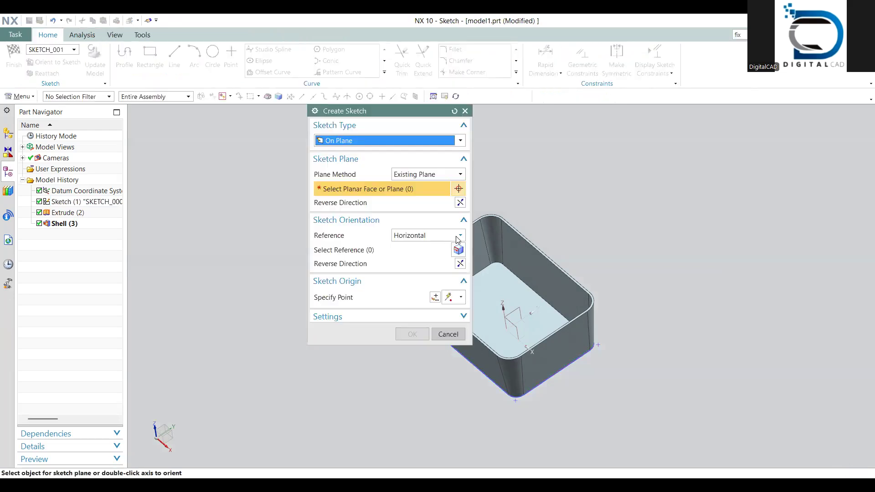
scroll(506, 274, down, 5)
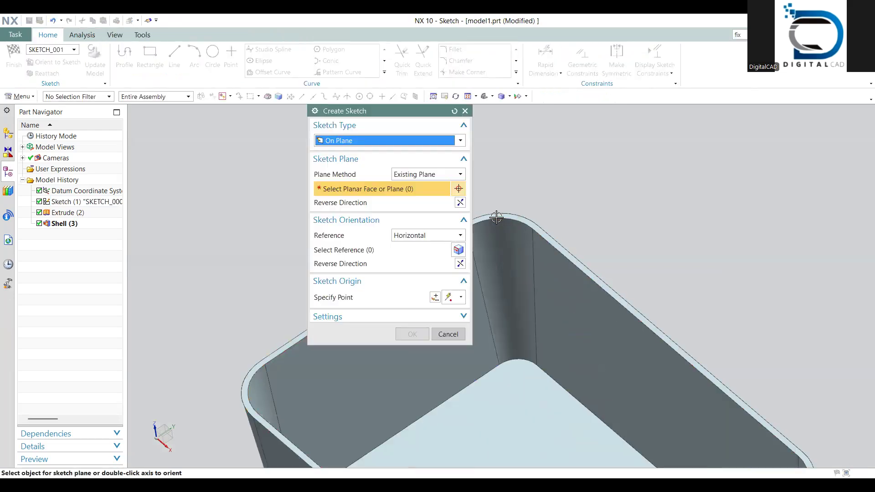
click(510, 278)
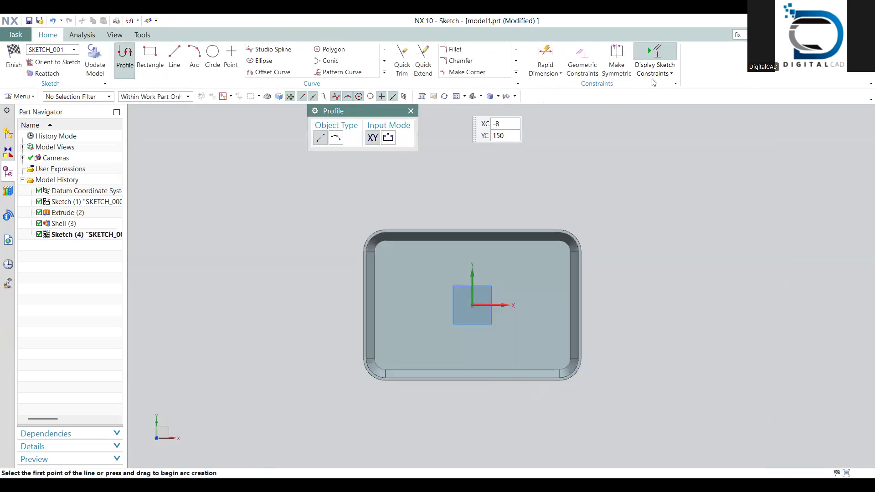
click(653, 76)
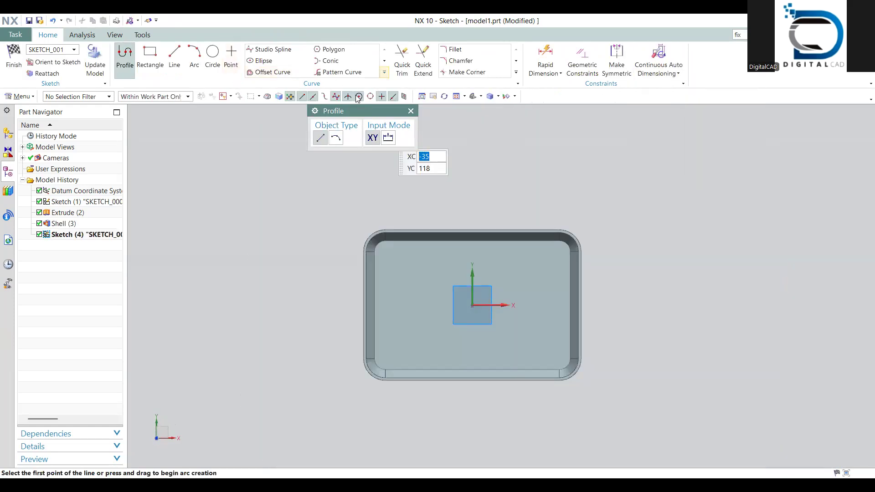
Project the rim's inner edge loop into the sketch, offset it 12 mm outward, and finish the sketch
click(384, 72)
click(323, 100)
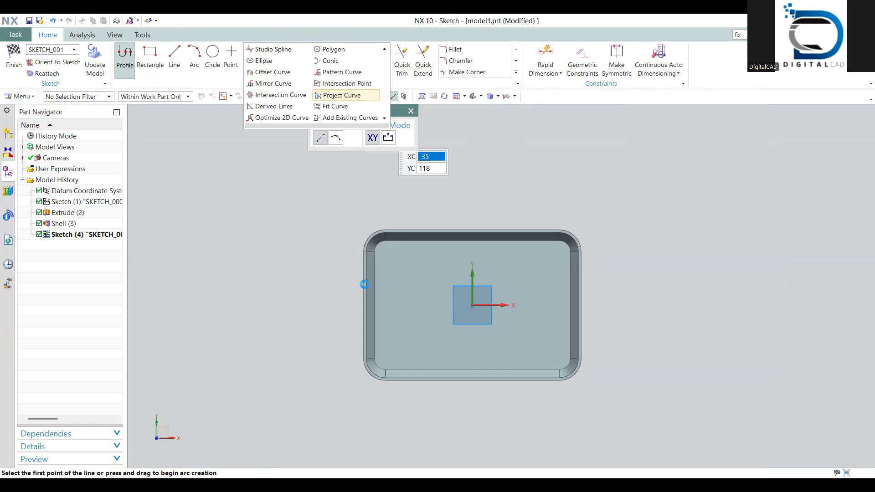
click(273, 72)
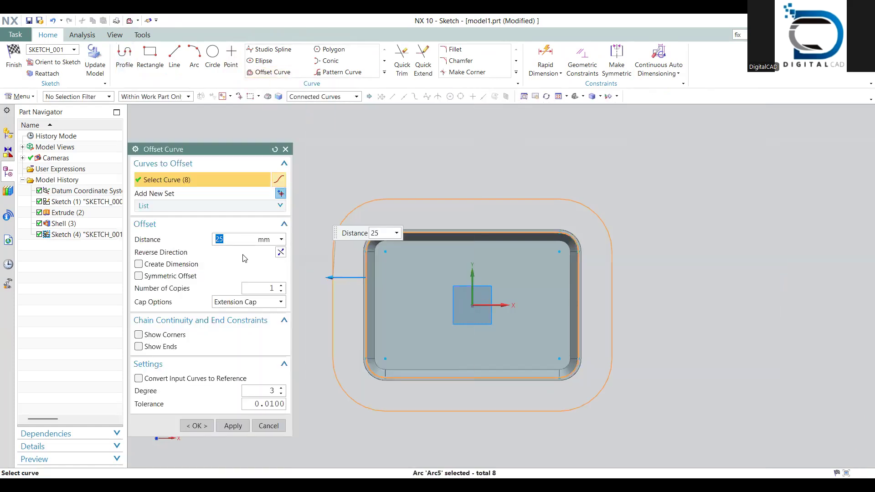
text(12)
key(Return)
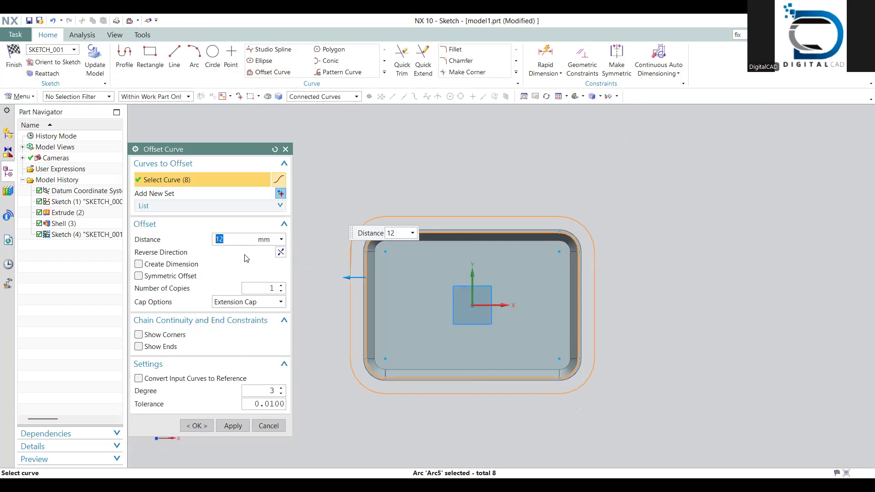
click(197, 426)
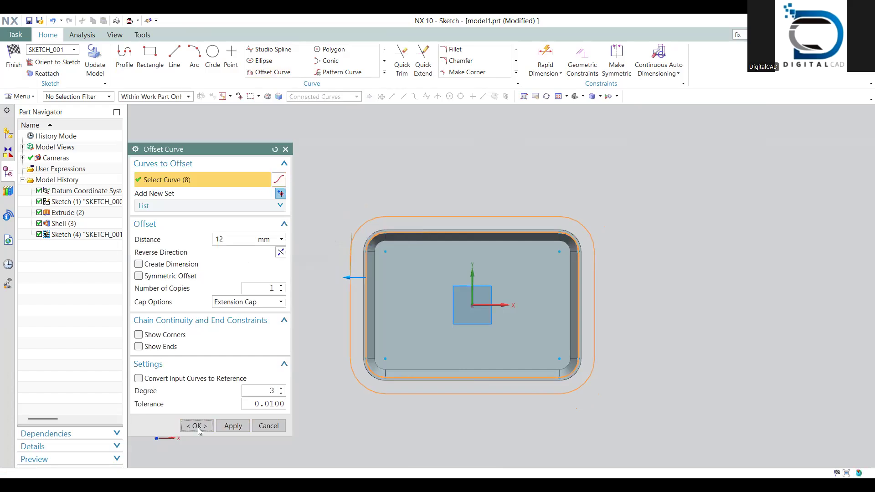
click(13, 68)
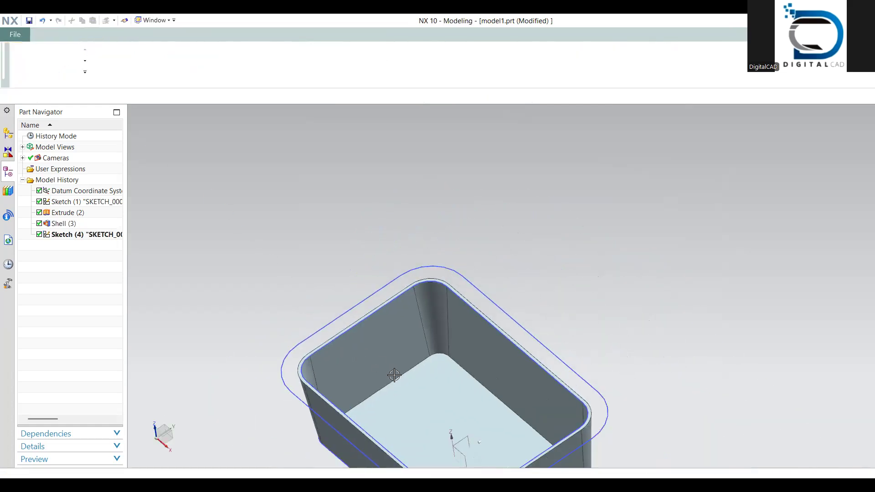
Extrude the band between the inner and offset rim loops from 0 to 2 mm, with Boolean set to Unite
key(x)
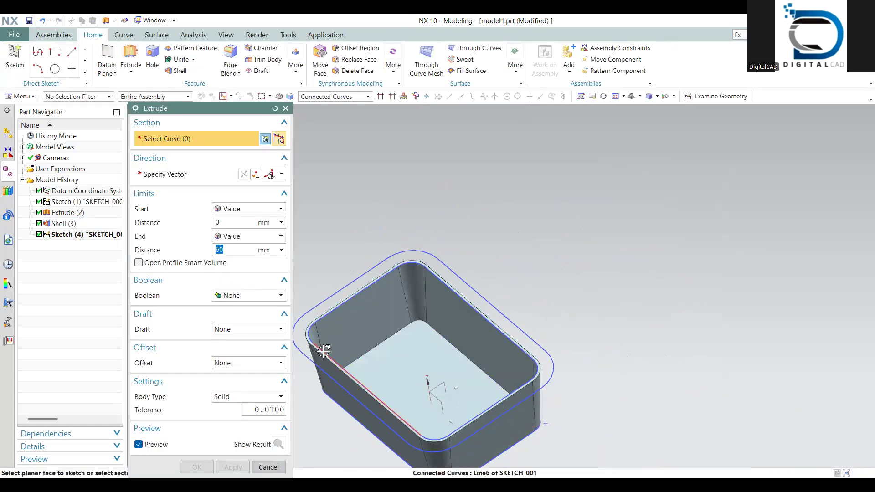
click(318, 366)
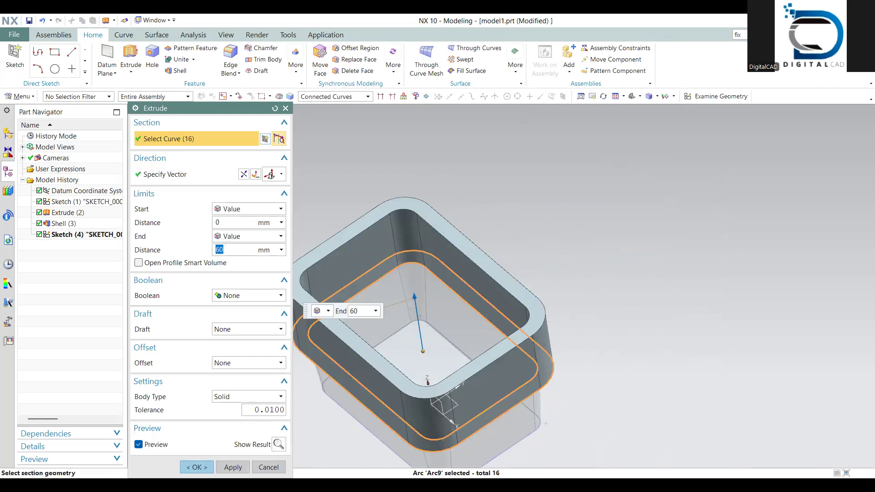
text(2)
key(Return)
middle_drag(396, 406, 407, 345)
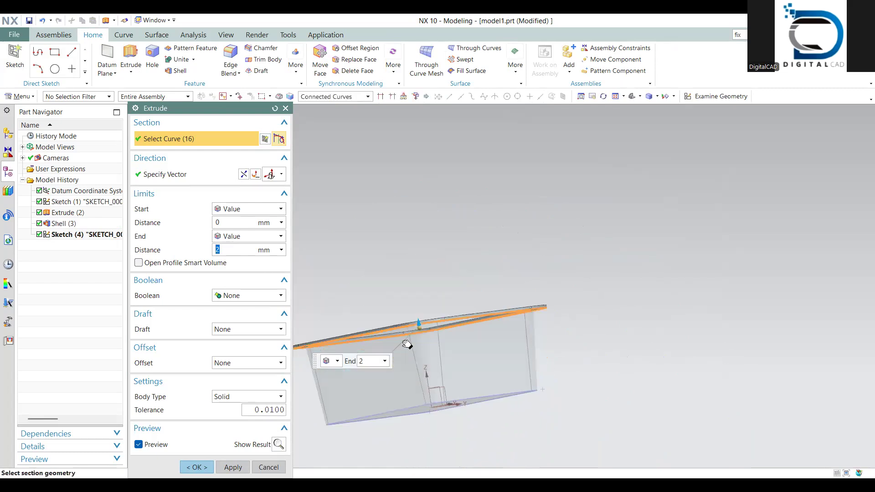
click(249, 295)
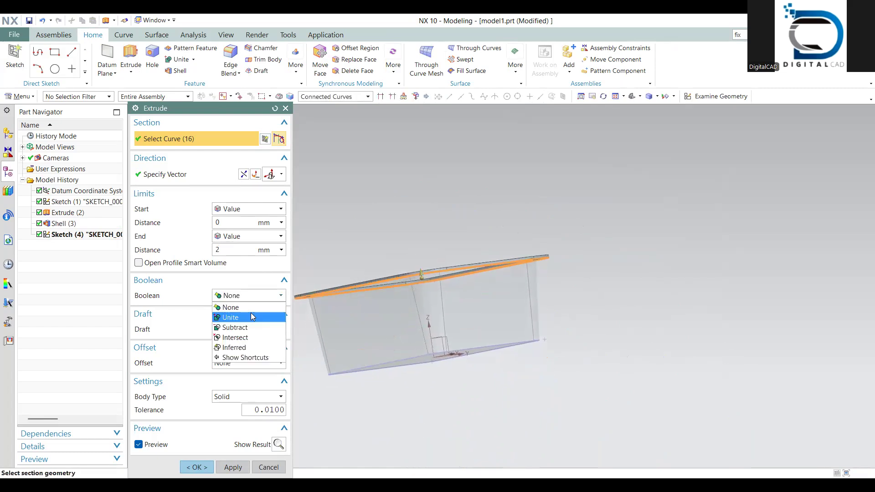
click(253, 317)
middle_drag(411, 345, 497, 345)
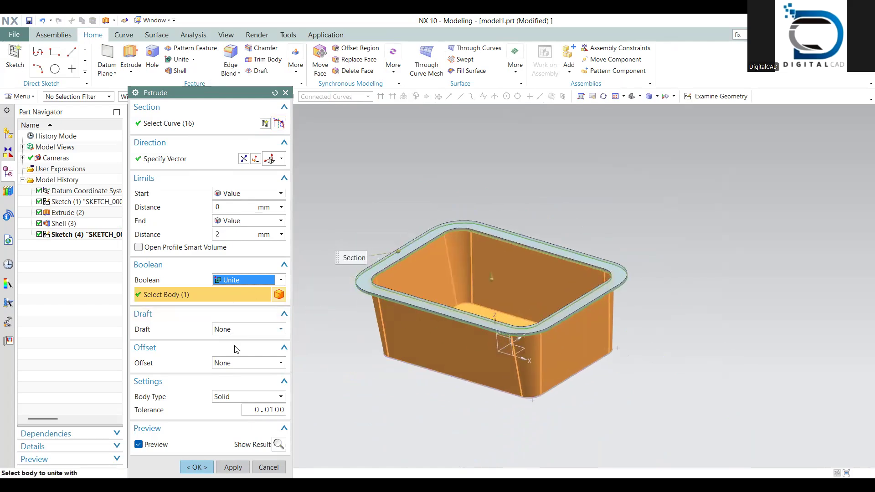
Apply draft From Start Limit to the rim flange extrusion with an angle of -15 degrees
click(242, 329)
scroll(380, 295, up, 5)
middle_drag(375, 282, 396, 255)
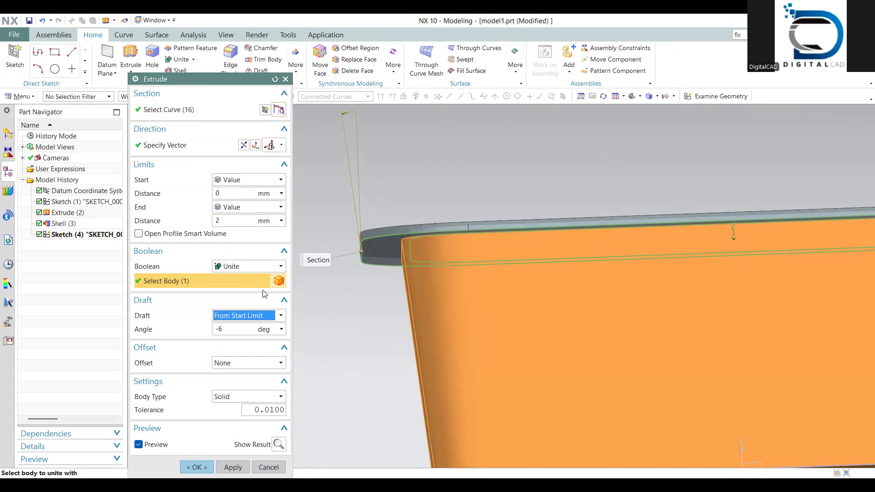
click(222, 328)
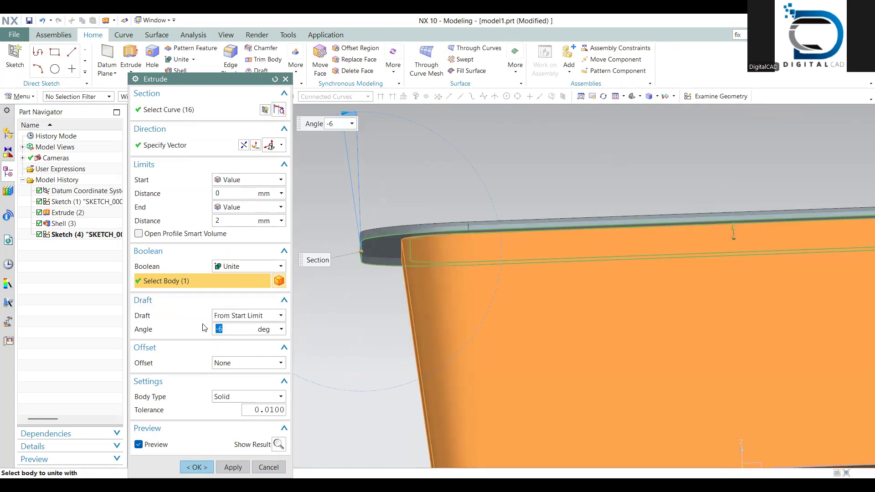
text(-15)
key(Return)
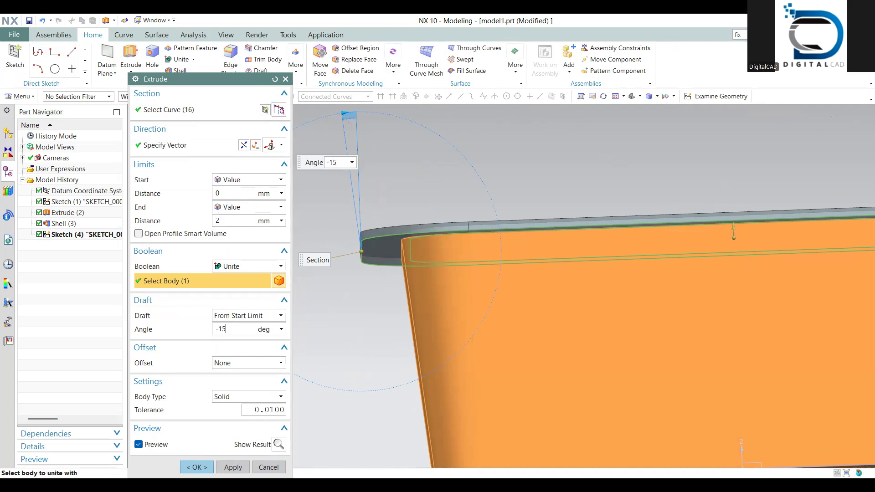
Try a draft angle of 6 degrees on the rim flange extrusion
scroll(332, 327, up, 5)
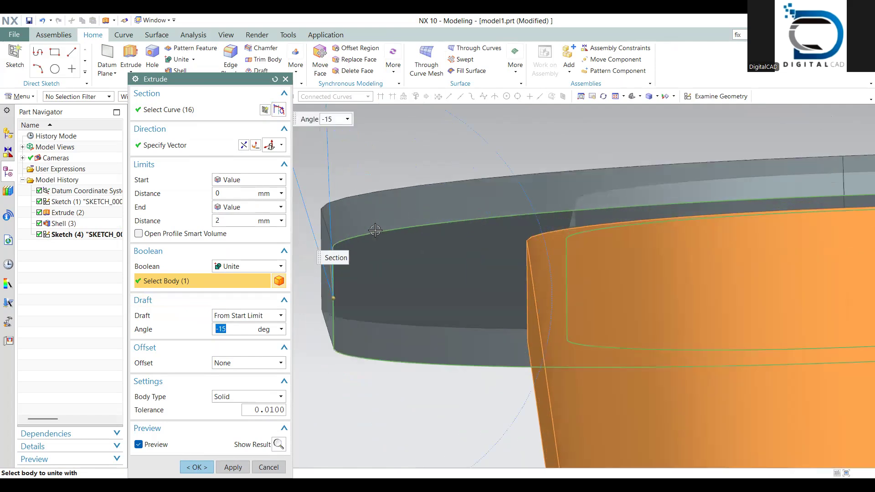
middle_drag(374, 233, 377, 308)
scroll(394, 262, down, 2)
text(6)
key(Return)
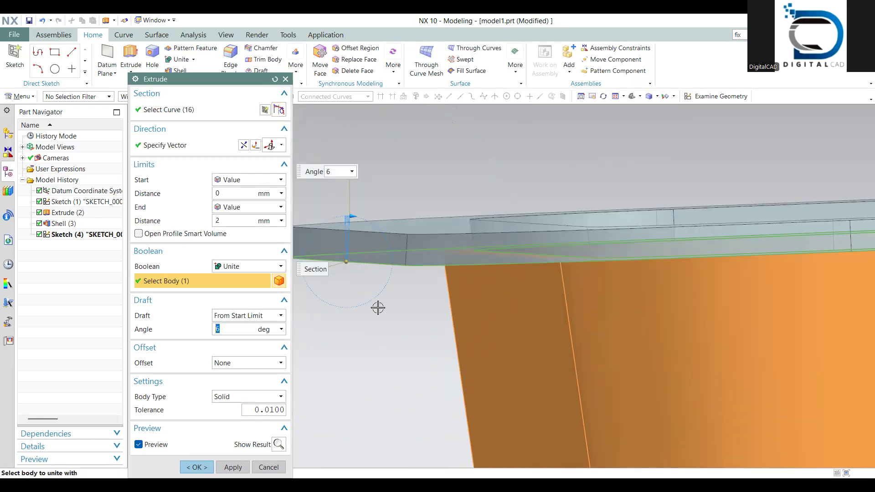
Set the rim flange's draft angle to -6 degrees and complete the extrusion
middle_drag(431, 284, 485, 311)
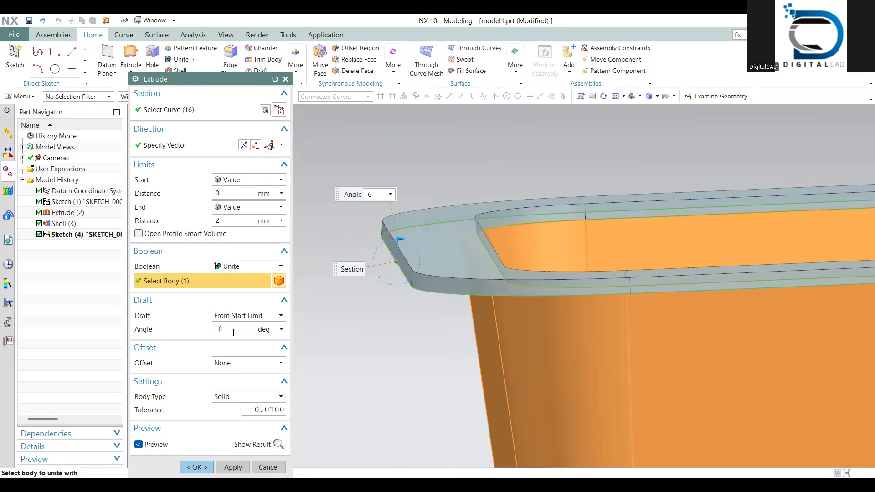
key(Return)
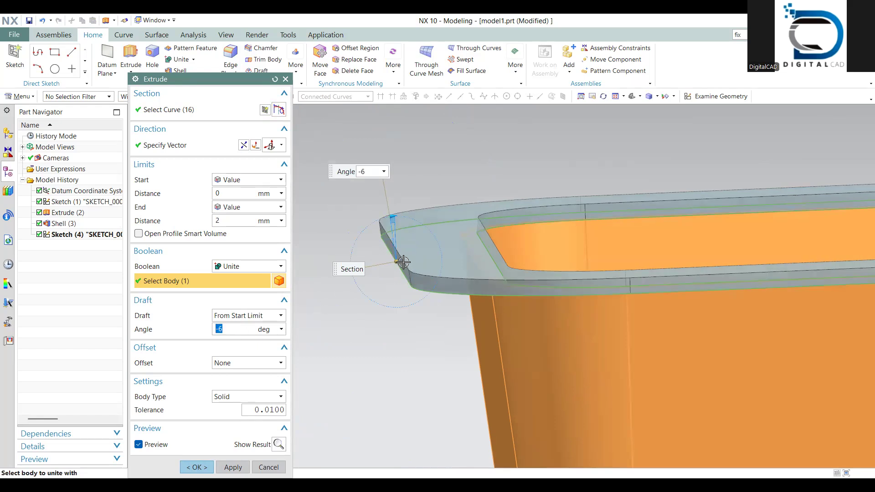
click(206, 466)
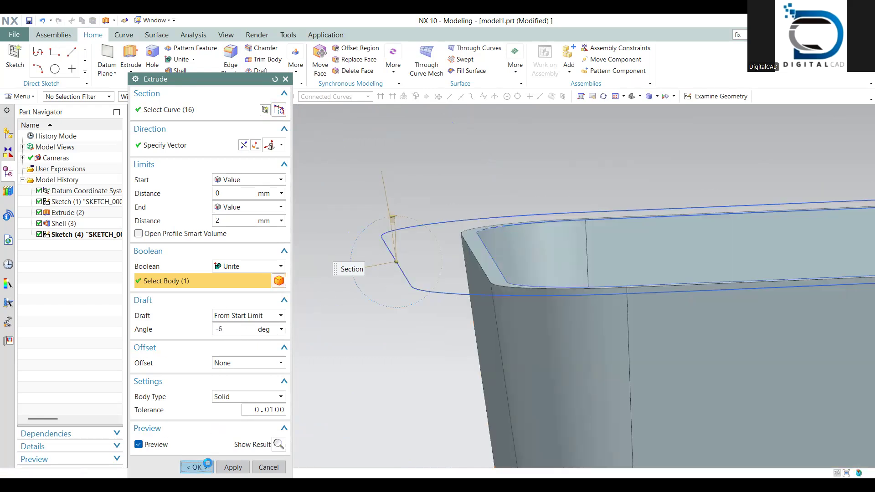
scroll(566, 327, down, 5)
middle_drag(562, 327, 371, 367)
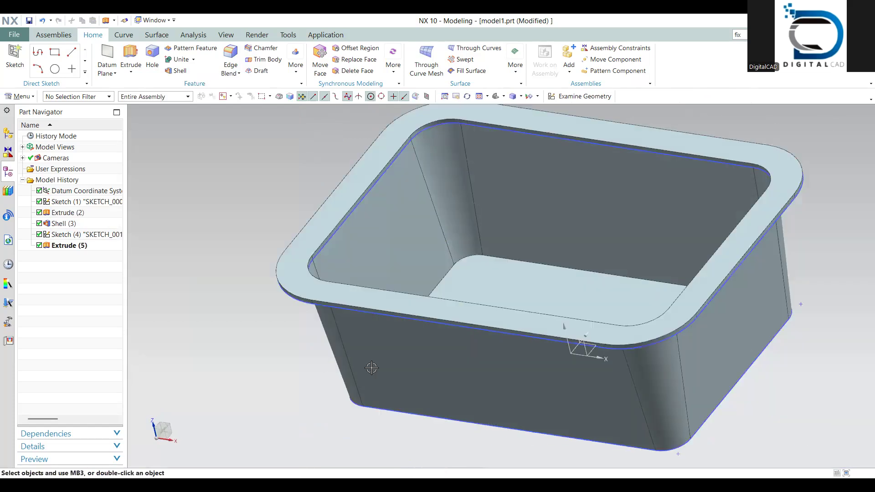
scroll(372, 368, down, 3)
Apply a 2 mm circular Edge Blend to the inner edge loop of the rim
click(360, 373)
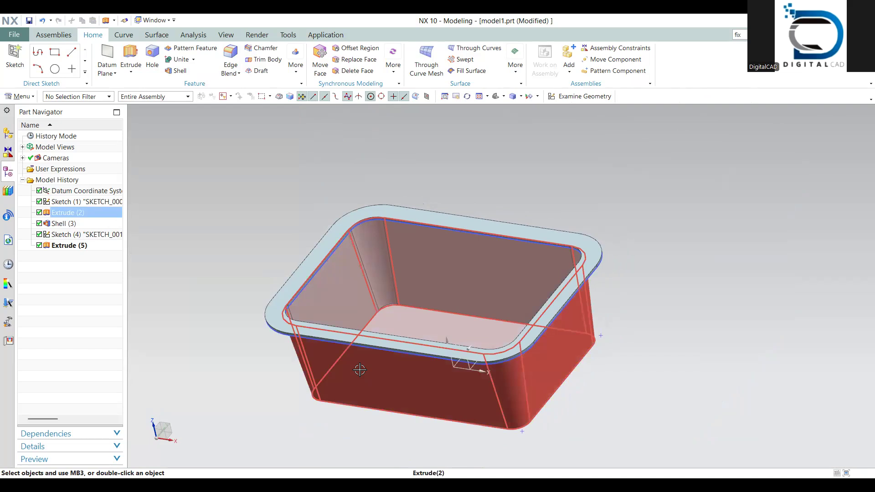
scroll(311, 264, up, 2)
click(232, 59)
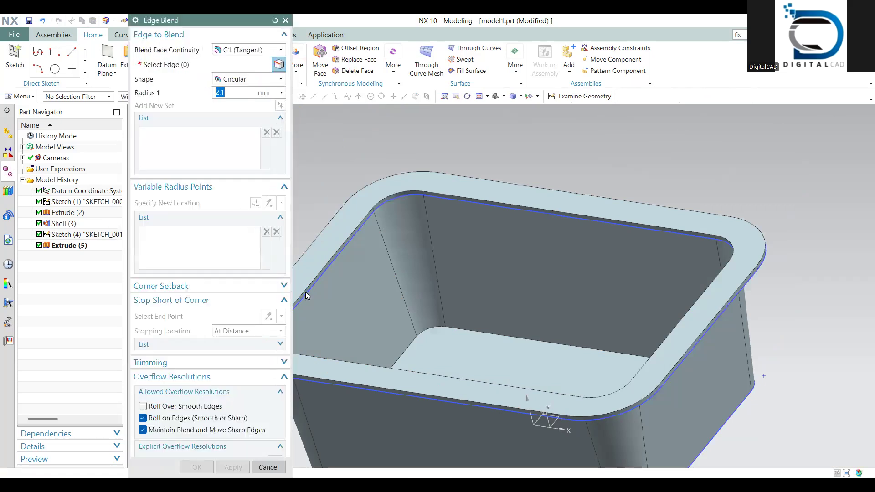
click(308, 286)
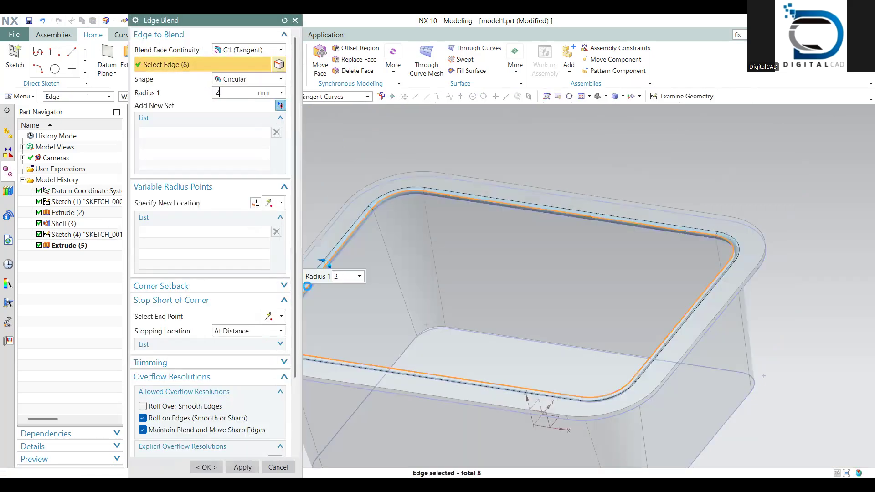
click(240, 467)
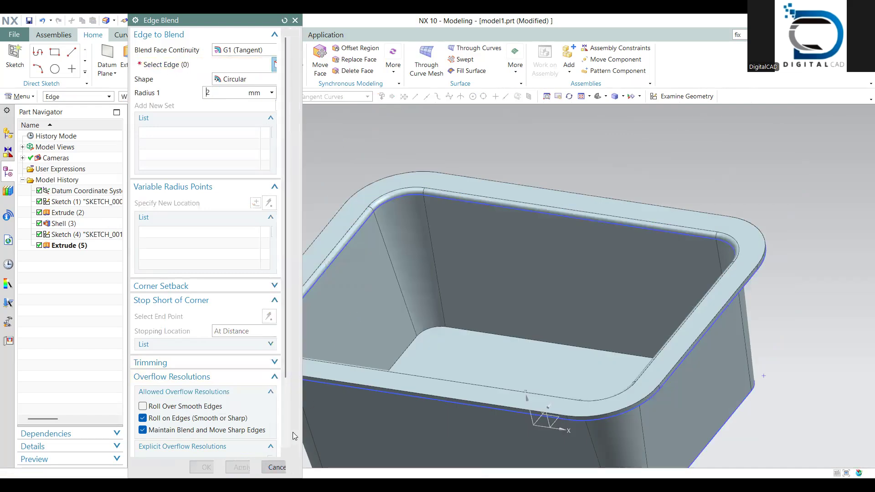
Blend the edge loop where the inner walls meet the container's floor with a 2 mm radius
middle_click(358, 325)
middle_drag(357, 324, 364, 370)
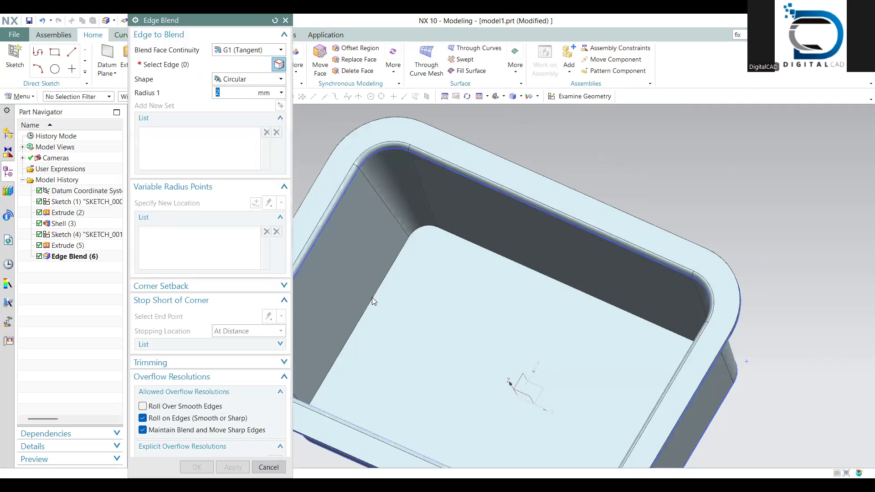
click(372, 297)
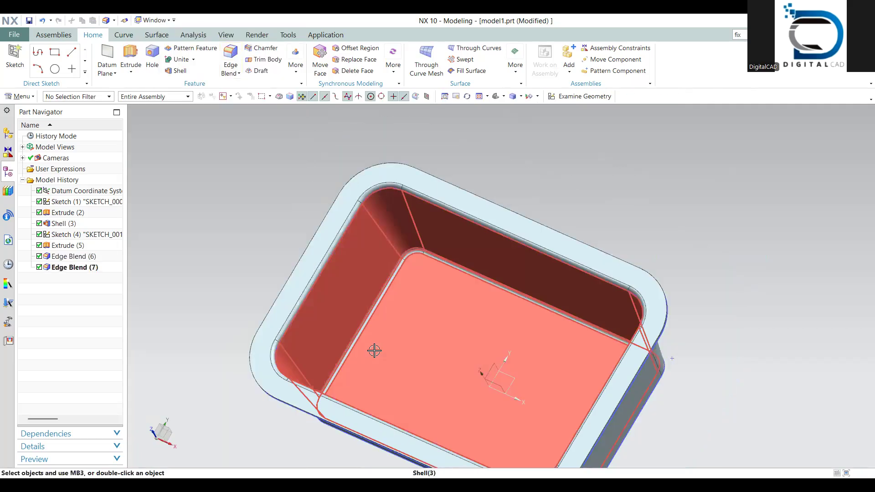
Create a sketch on the outer face of the container's long side wall and turn off Continuous Auto Dimensioning
middle_drag(371, 351, 380, 305)
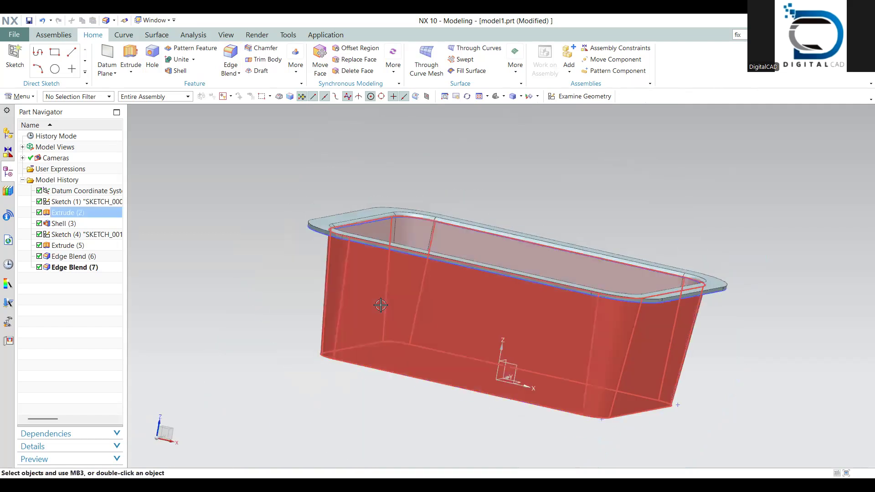
middle_drag(380, 305, 498, 404)
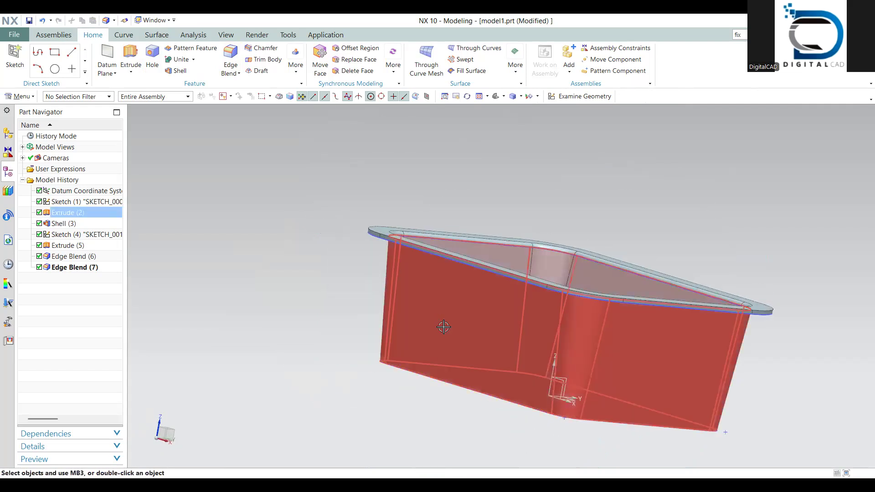
middle_drag(445, 326, 412, 305)
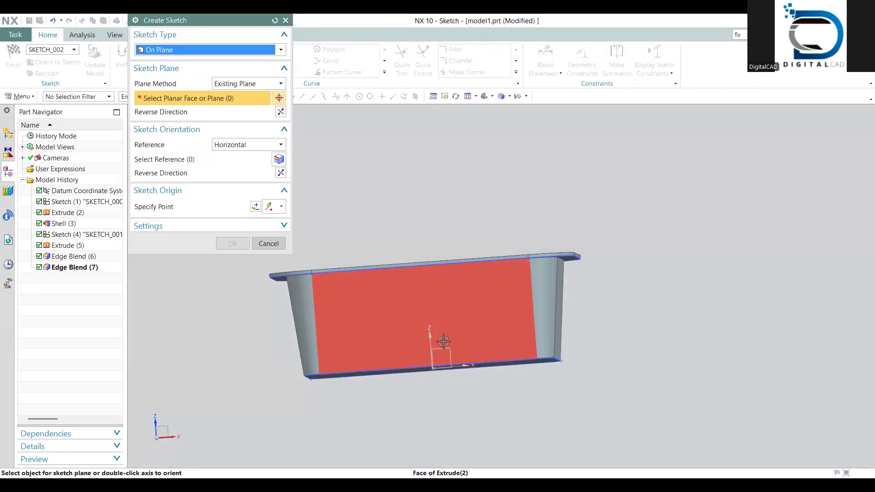
click(443, 341)
click(232, 247)
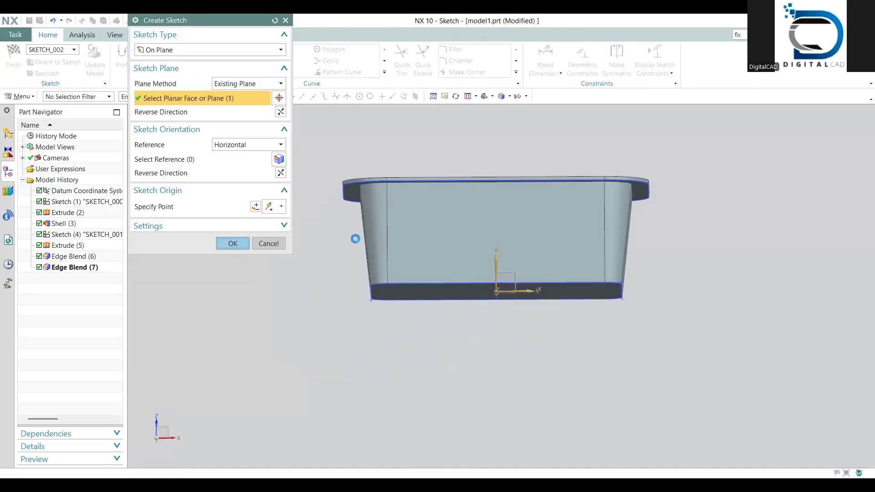
click(655, 72)
click(644, 180)
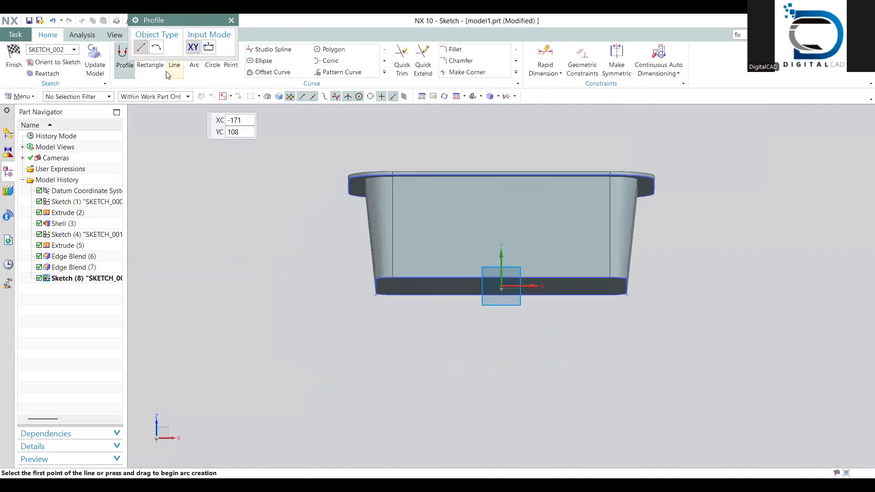
Sketch a circle about 15.6 mm in diameter near the upper corner of the long side wall
click(213, 68)
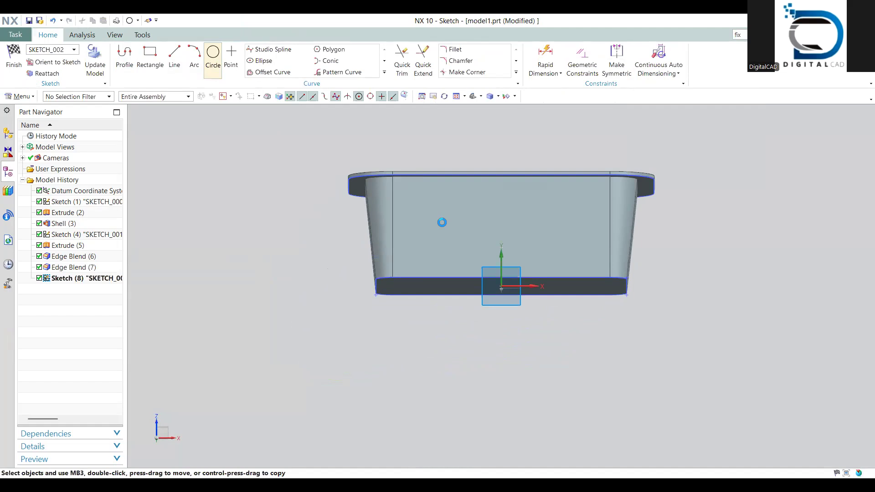
click(413, 192)
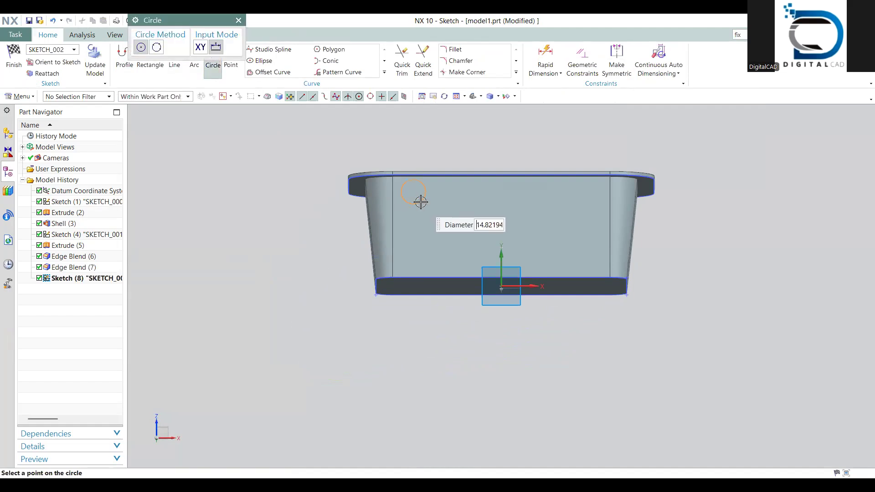
click(420, 198)
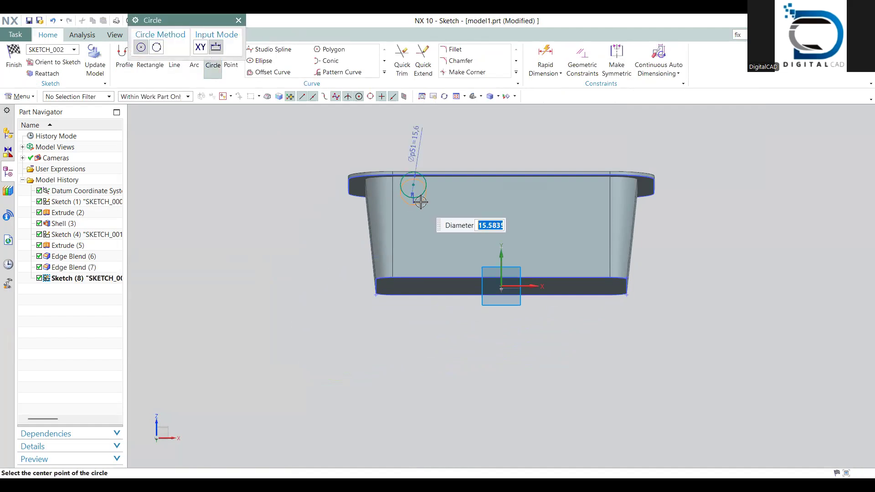
key(Escape)
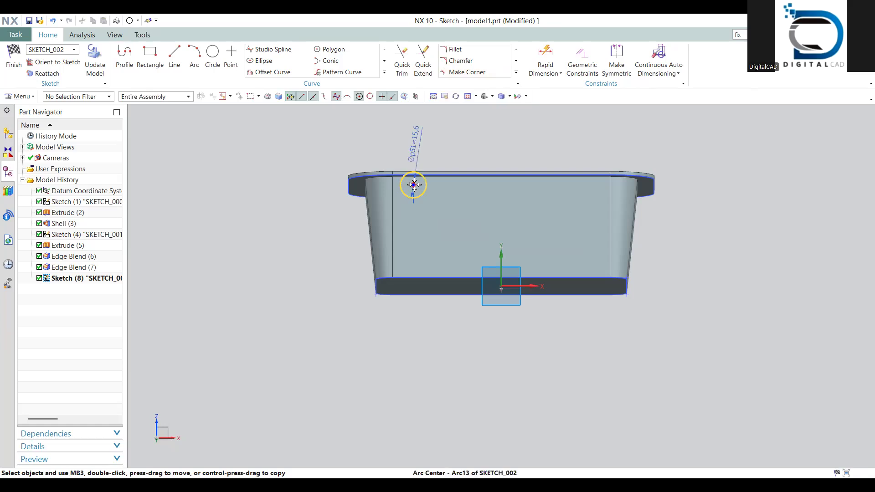
Delete the circle's tangent constraint and move the circle below the rim, near the wall's vertical edge
mouse_move(419, 195)
mouse_down()
mouse_move(412, 187)
mouse_move(442, 251)
mouse_up()
click(444, 201)
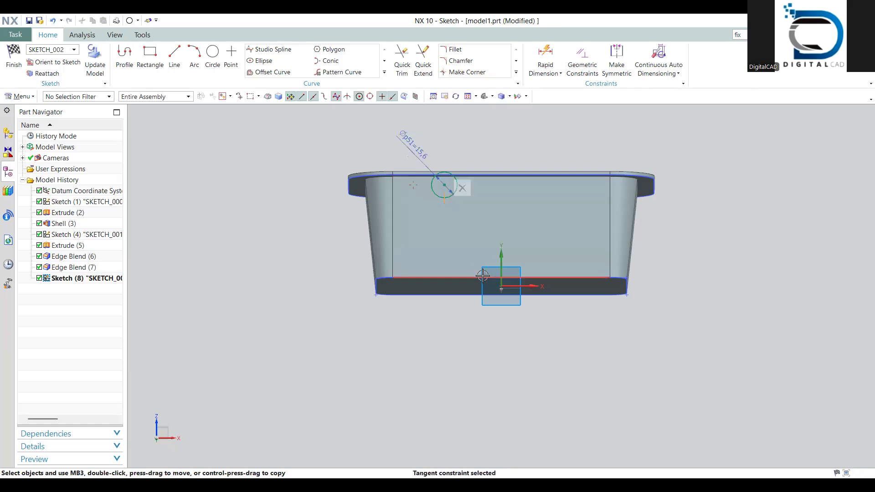
key(Delete)
click(444, 198)
drag(443, 188, 417, 196)
Dimension the circle's centre 15 mm horizontally from the side wall's vertical edge
click(536, 69)
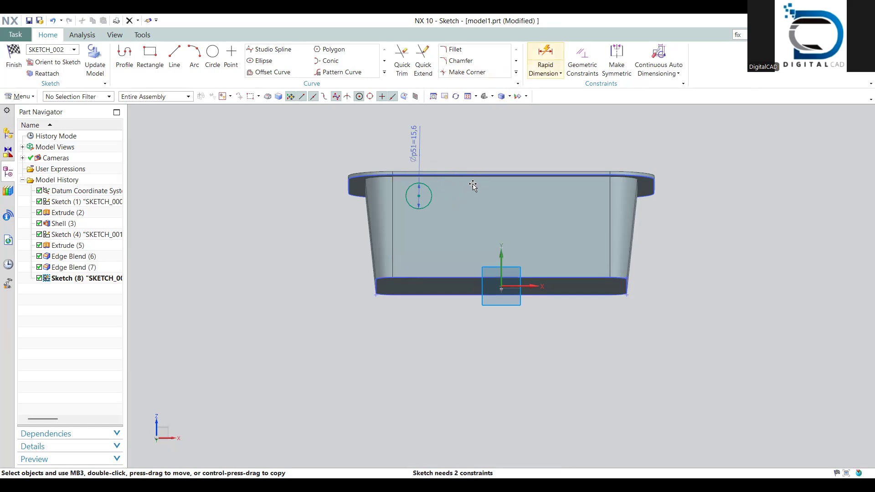
click(334, 238)
text(15)
key(Return)
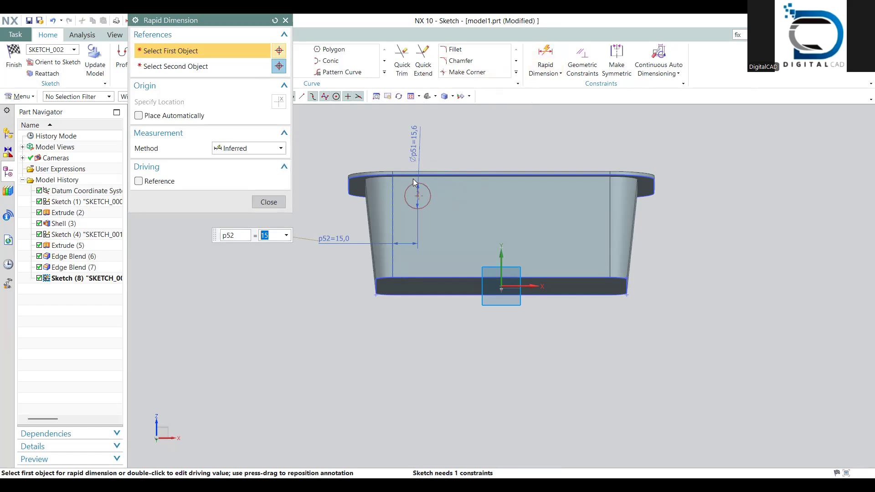
Dimension the circle's centre 10 mm vertically below the rim's edge
click(425, 170)
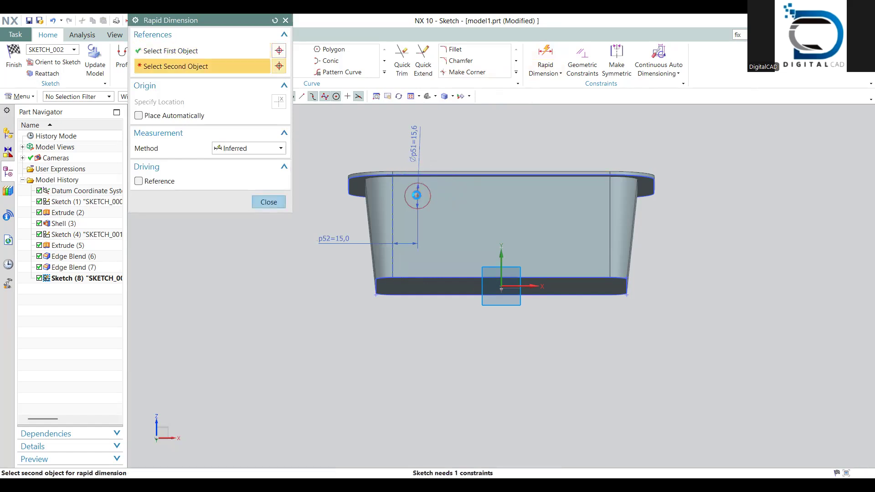
click(417, 195)
click(454, 195)
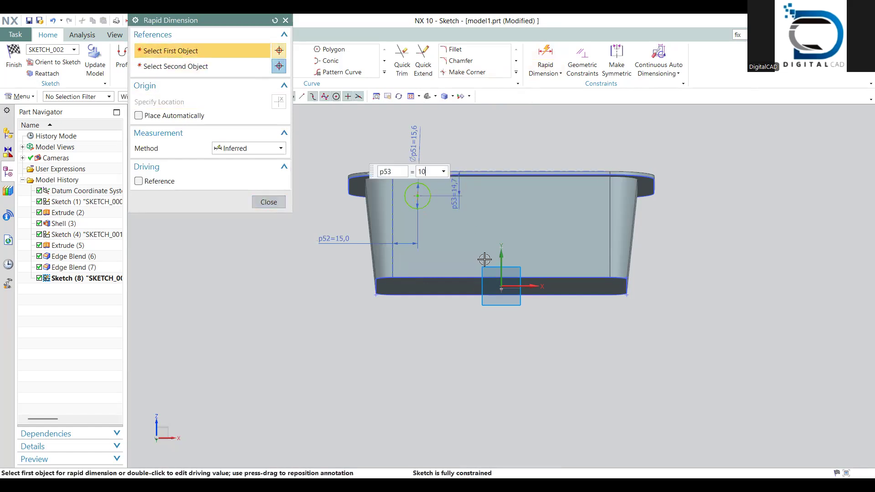
scroll(473, 207, up, 3)
mouse_move(472, 208)
middle_down()
mouse_move(384, 246)
mouse_move(458, 204)
middle_up()
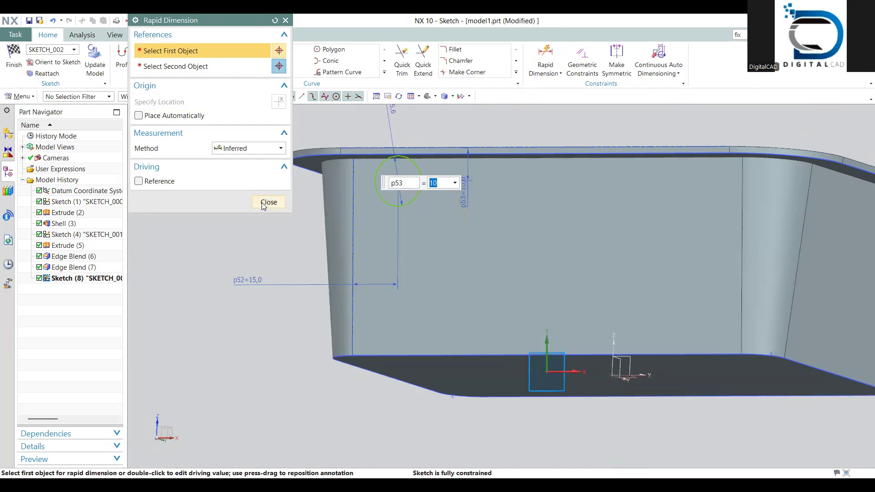
Set the circle's diameter to 8 mm and finish the sketch
scroll(390, 204, down, 2)
double_click(384, 162)
text(8)
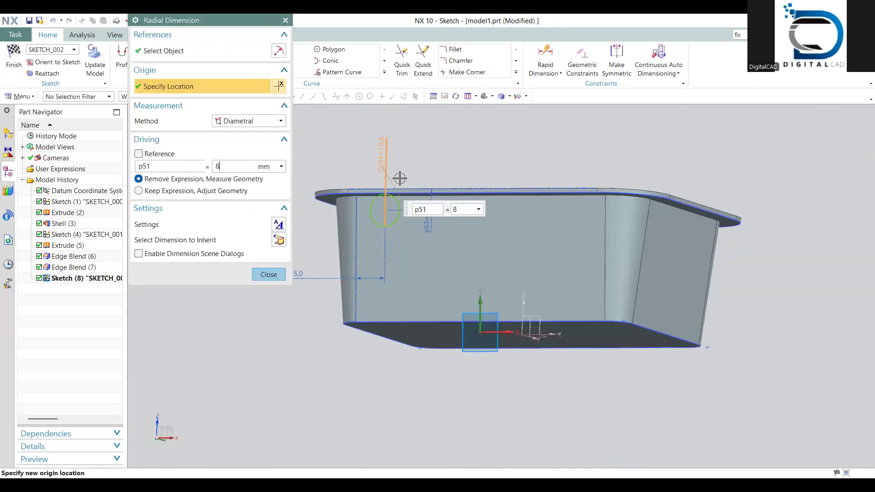
key(Return)
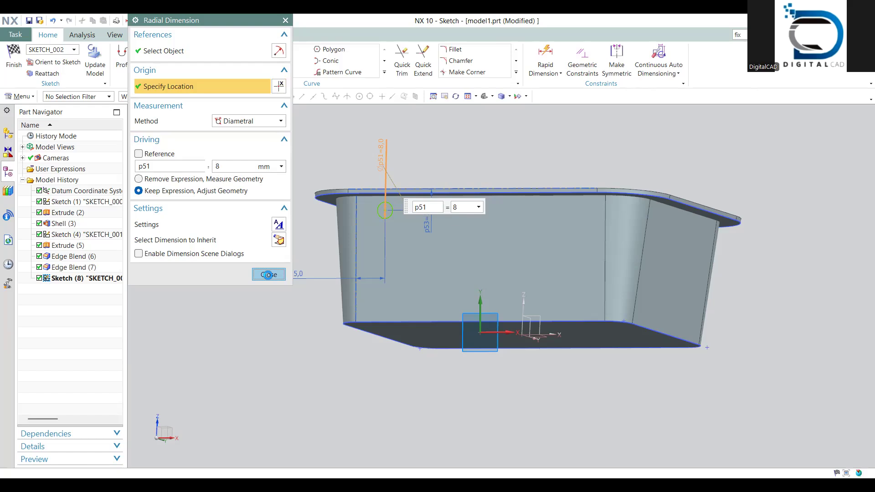
click(270, 275)
click(12, 58)
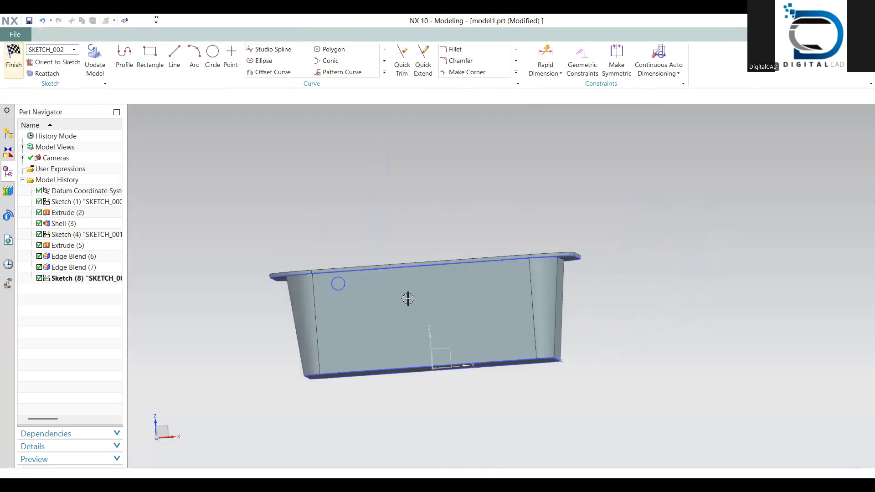
Start extruding the 8 mm circle, stretching its start limit to about -127 mm and its end limit to about 19 mm
mouse_move(409, 299)
middle_down()
mouse_move(392, 303)
mouse_move(388, 322)
mouse_move(396, 311)
middle_up()
click(131, 56)
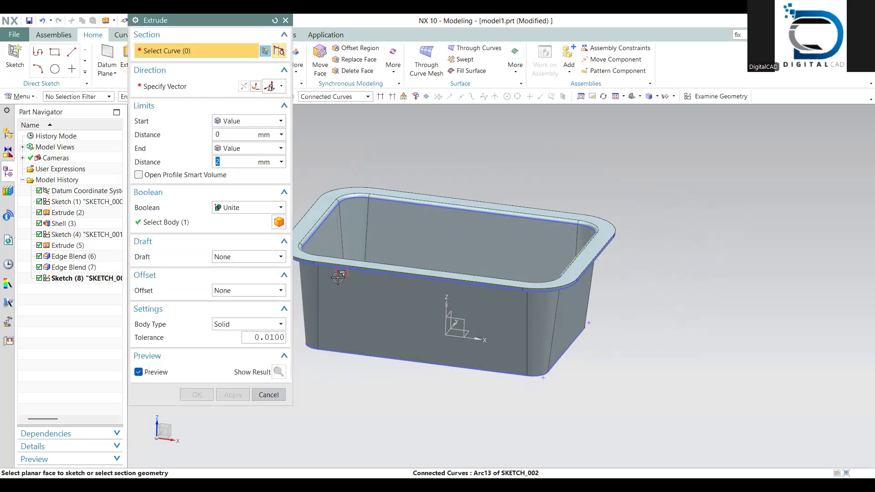
click(324, 294)
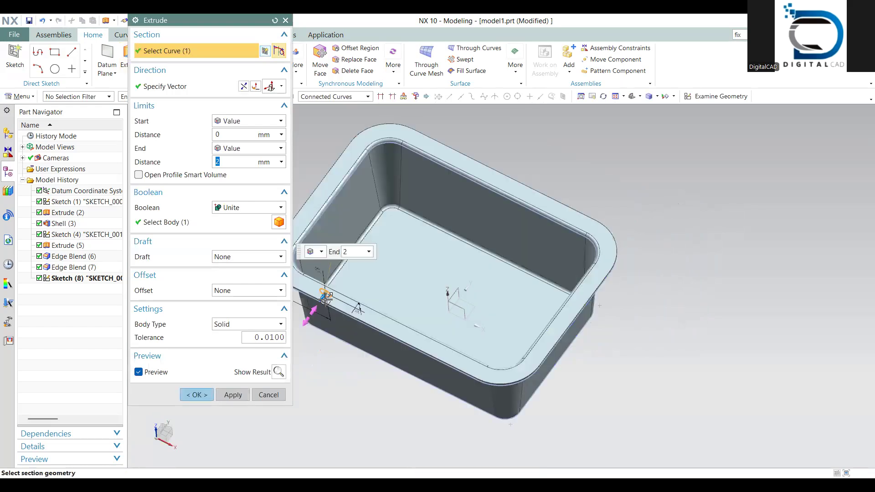
drag(323, 298, 478, 160)
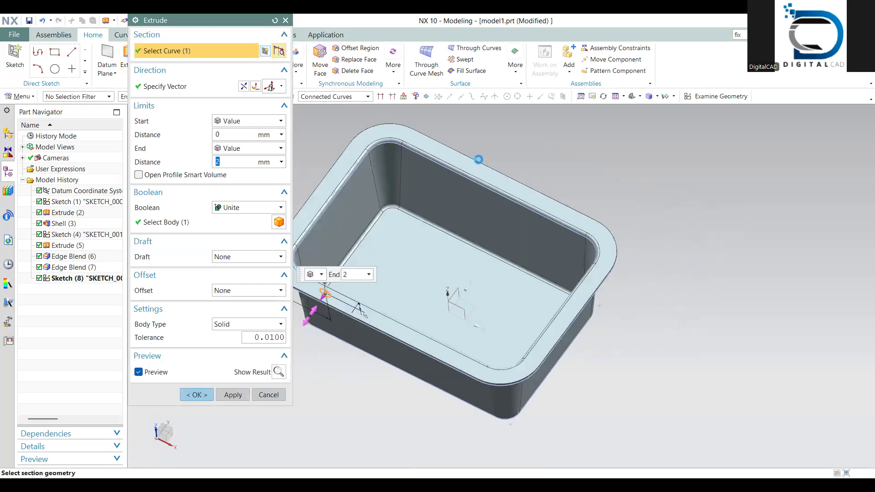
middle_drag(468, 201, 429, 179)
Set the extrusion's direction along the Y-axis using an inferred vector
click(183, 89)
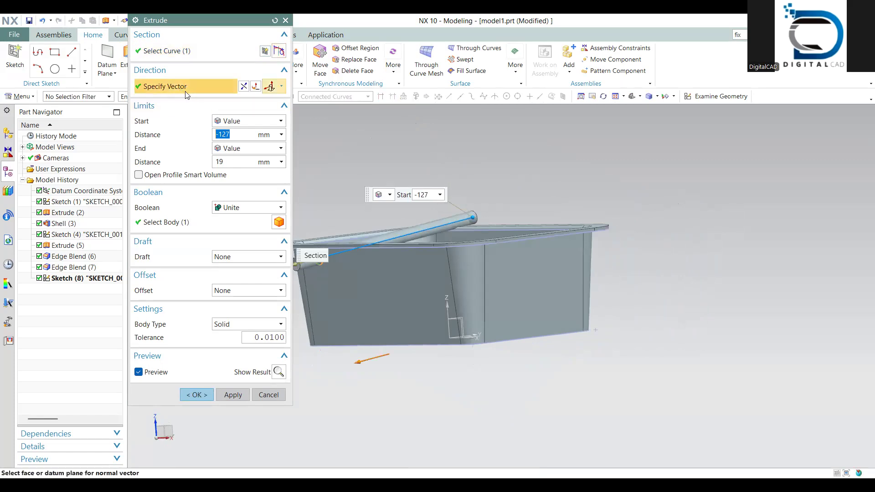
click(280, 87)
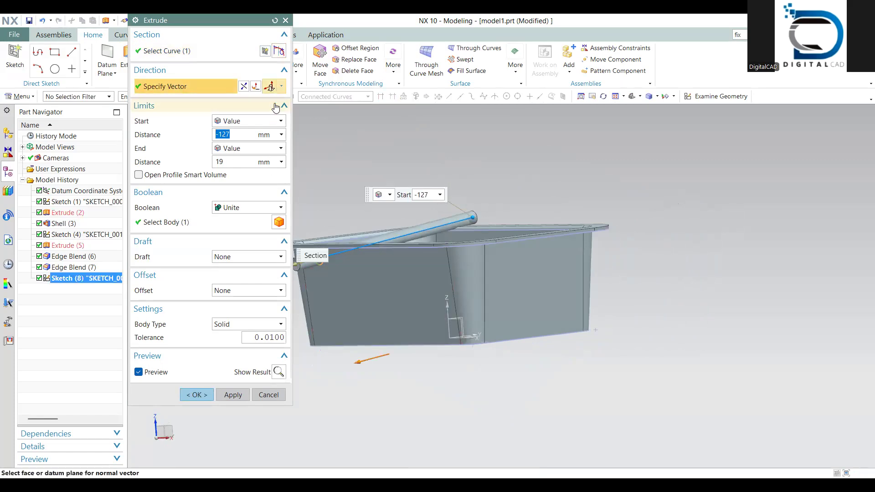
click(273, 105)
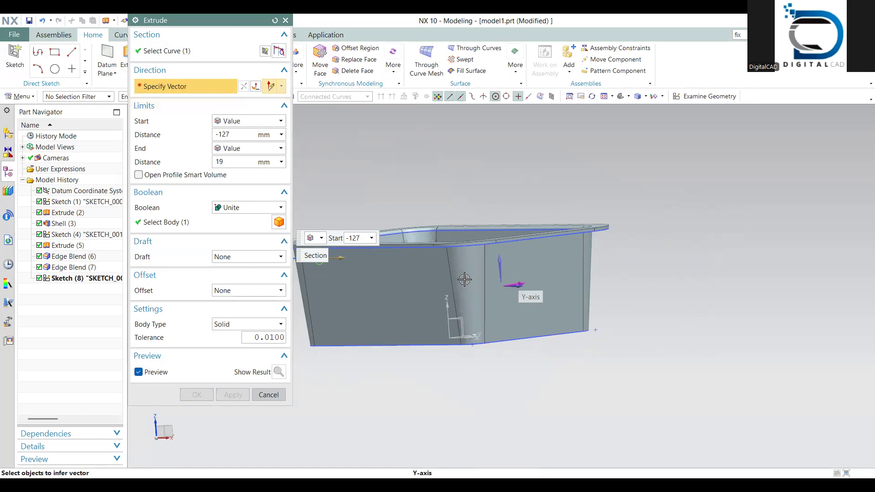
middle_drag(445, 283, 389, 226)
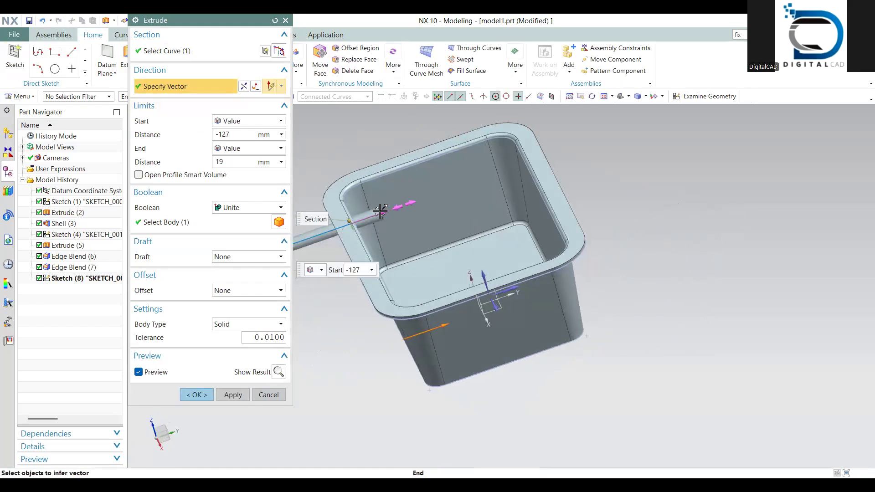
Stretch the extrusion from about -41 mm to 152 mm through both long walls and create it as a separate body with Boolean None
drag(606, 190, 610, 188)
middle_drag(497, 267, 605, 197)
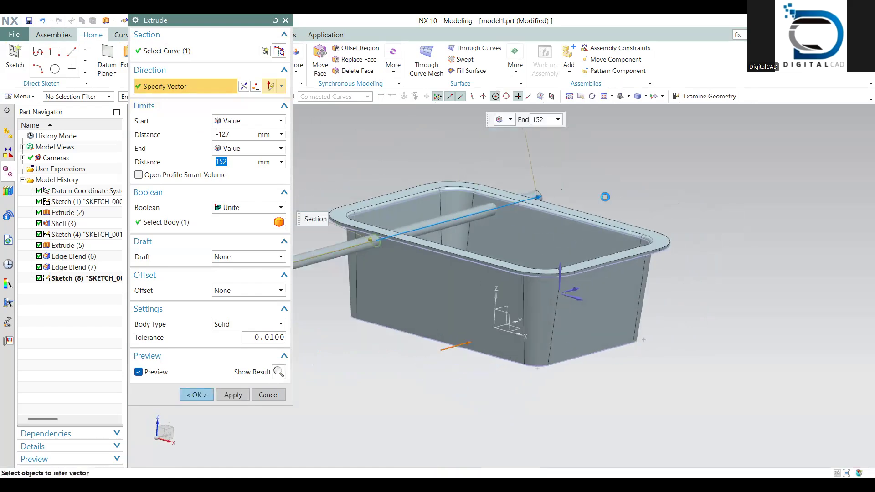
shift+middle_drag(439, 262, 496, 260)
drag(304, 272, 390, 249)
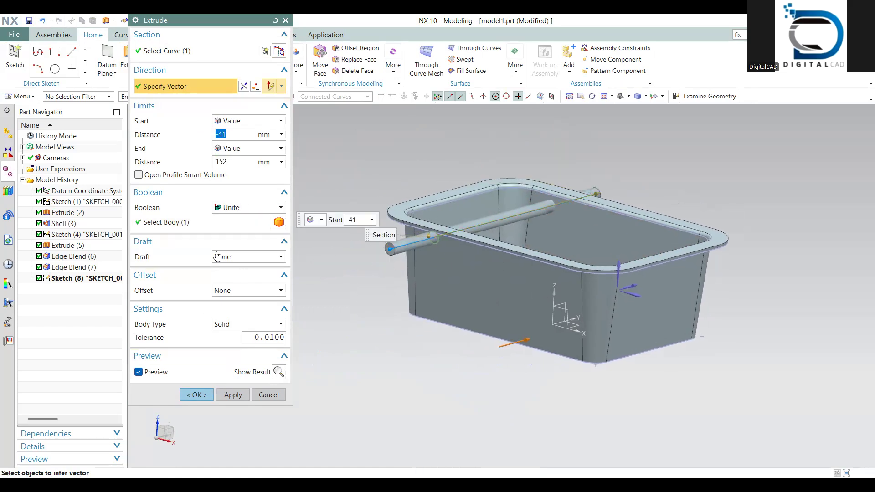
click(243, 208)
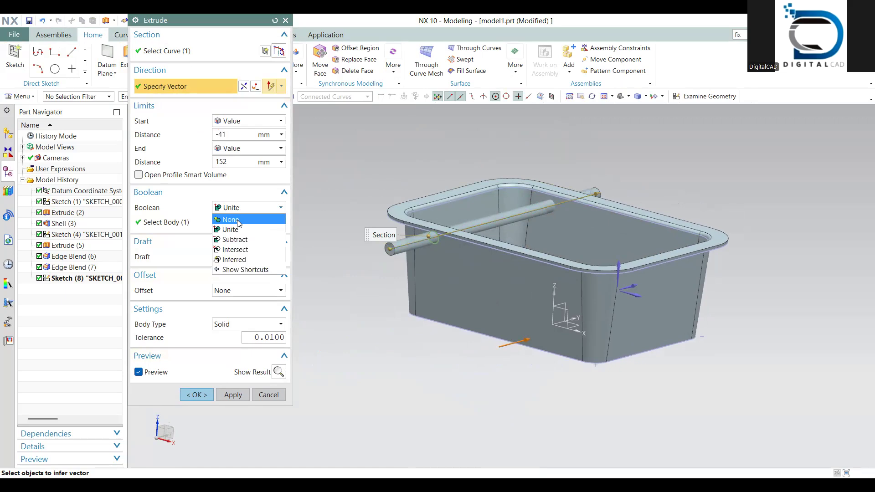
click(203, 392)
Start a feature pattern of the extruded cylinder
middle_drag(451, 283, 369, 256)
click(192, 48)
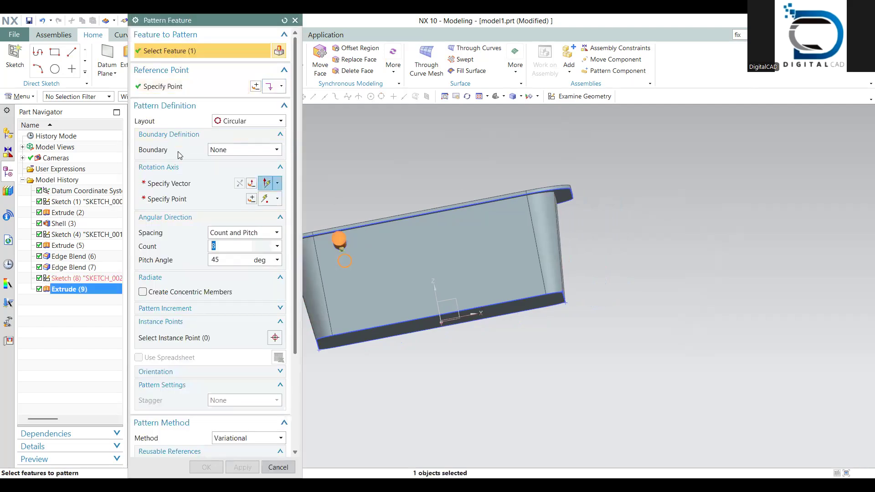
click(182, 183)
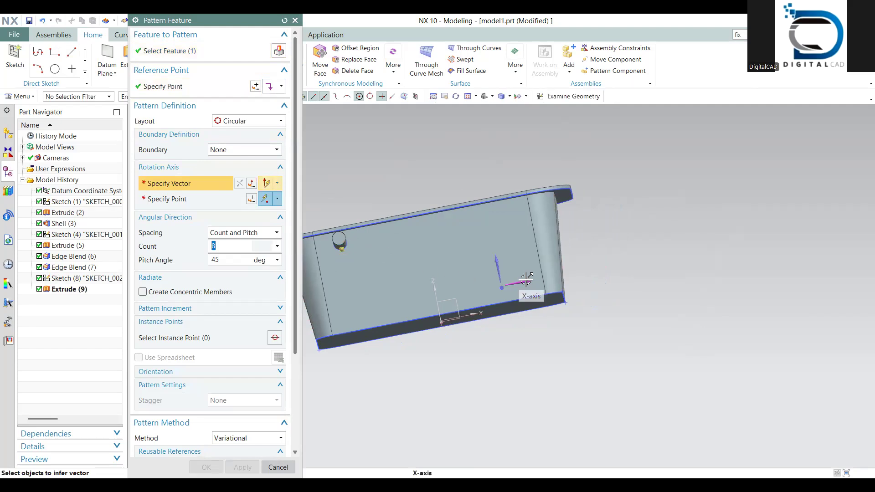
click(526, 279)
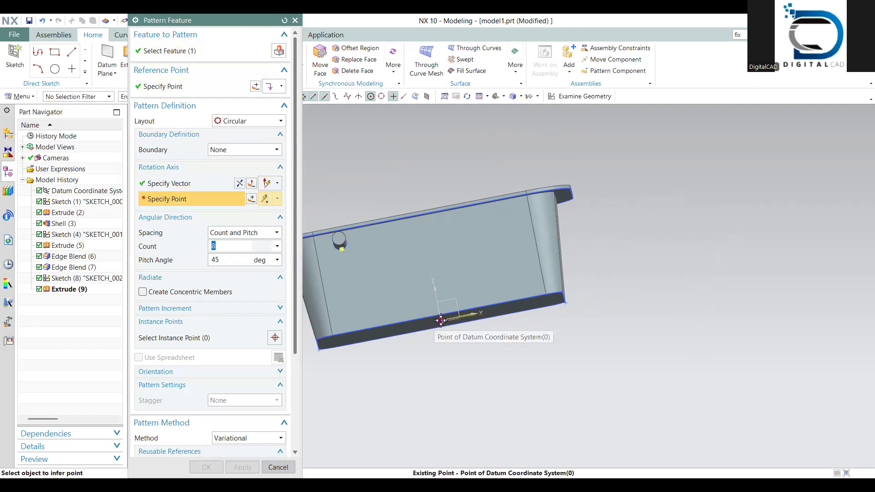
click(441, 321)
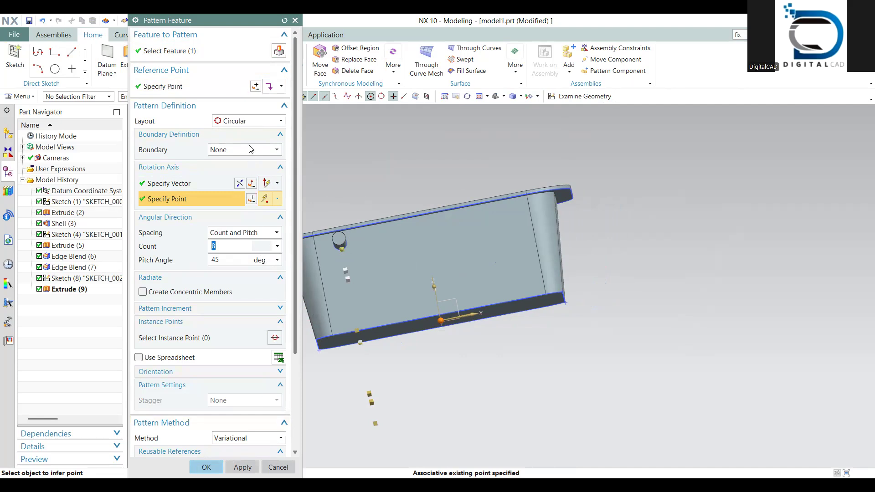
Use a linear layout for the cylinder pattern along the X-axis, with a count of 8 and a 14 mm pitch
click(245, 121)
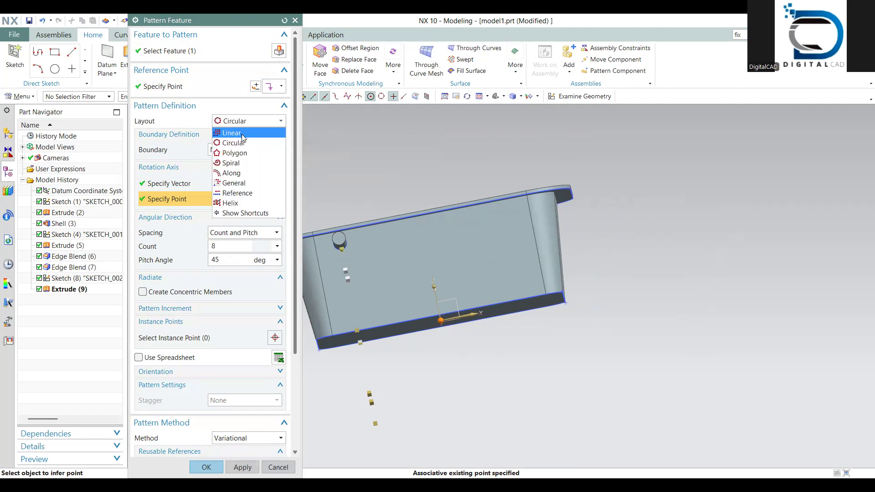
click(243, 133)
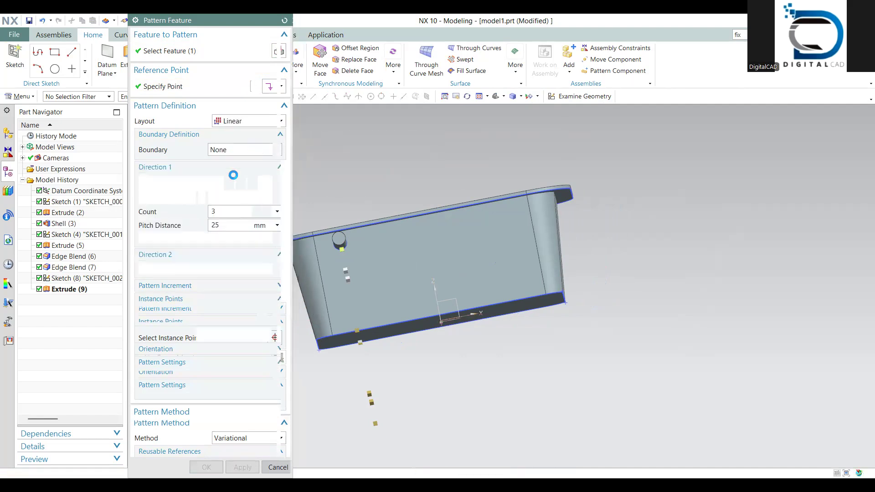
click(532, 282)
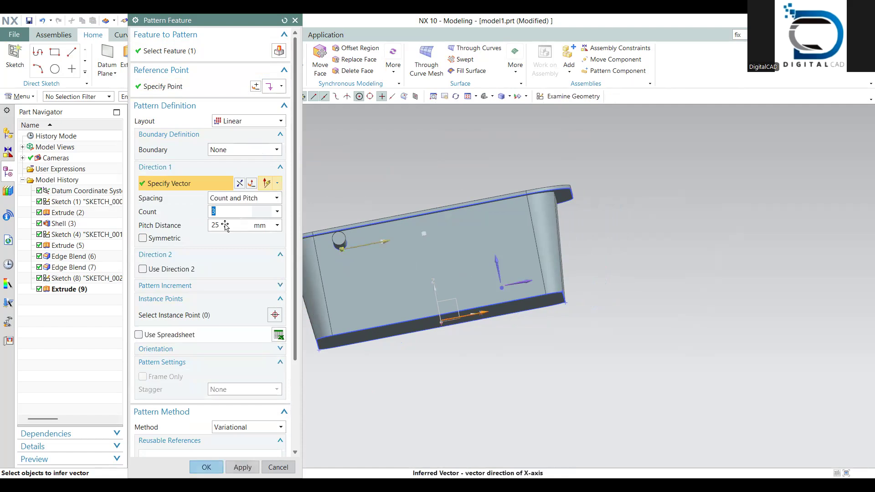
click(232, 229)
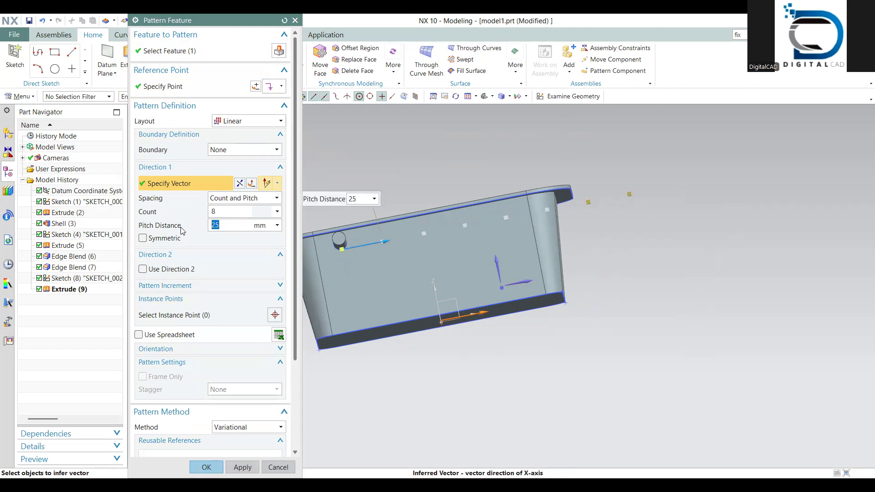
text(14)
key(Return)
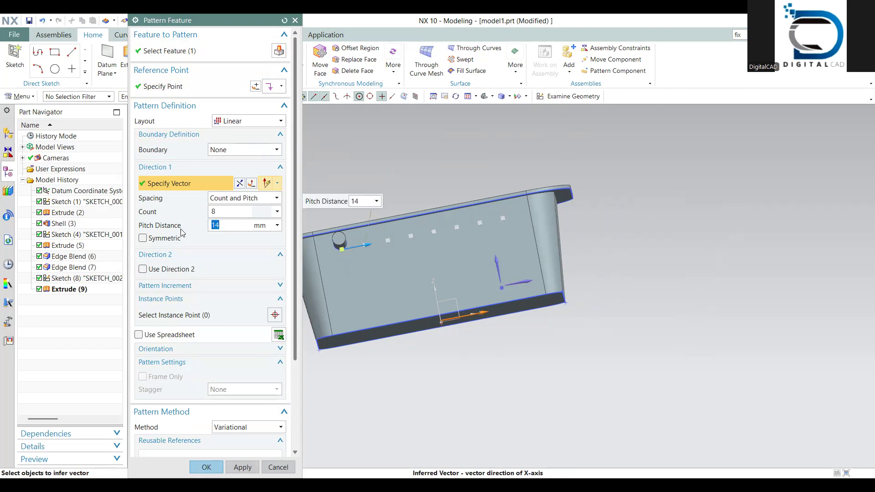
Add a second pattern direction down the wall along the Z-axis with a count of 4 and a 14 mm pitch, and create the pattern
click(158, 269)
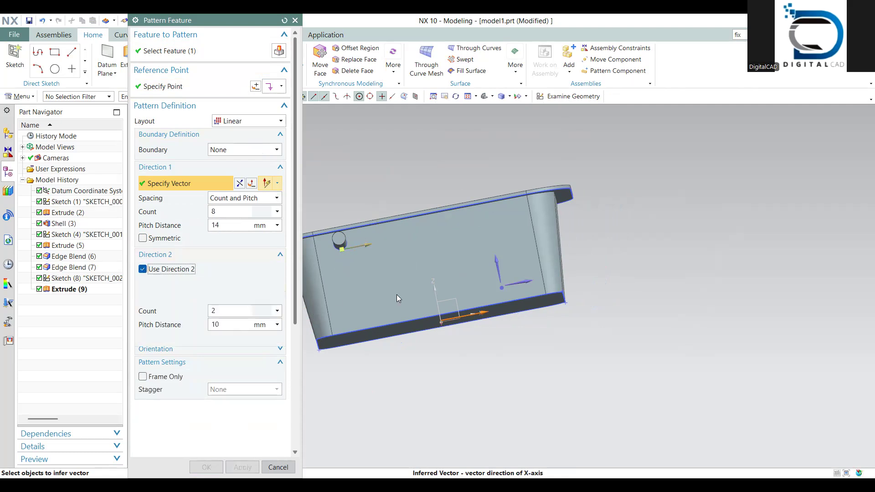
click(494, 262)
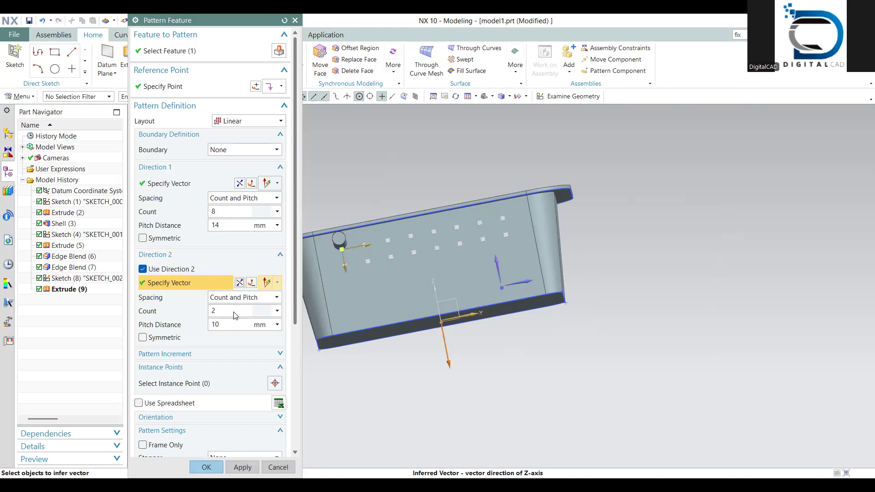
text(4)
key(Return)
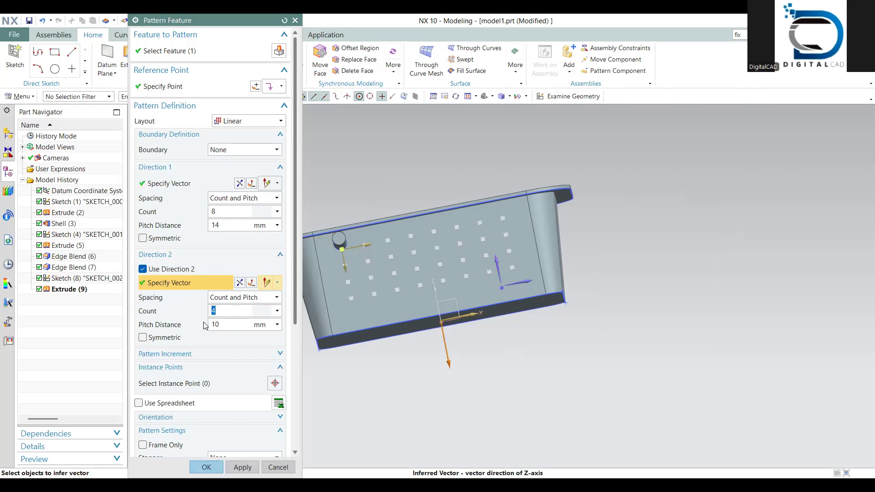
key(Tab)
text(14)
key(Return)
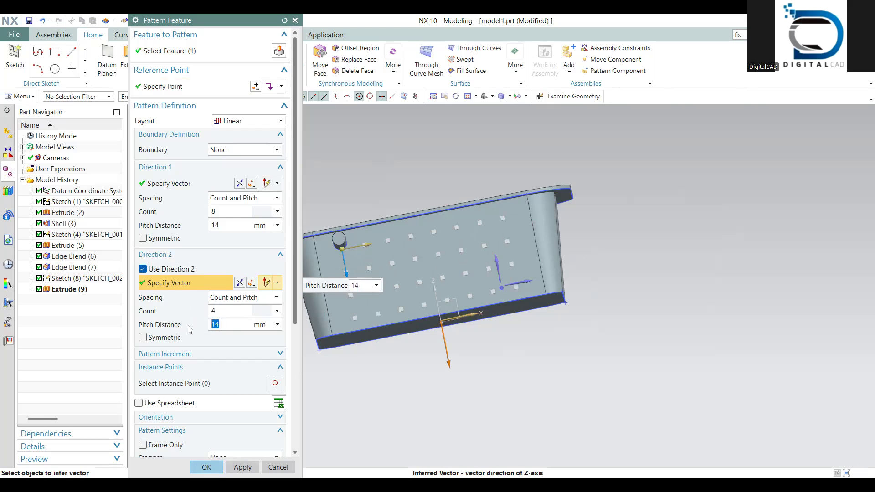
mouse_move(416, 271)
middle_down()
mouse_move(414, 306)
mouse_move(412, 283)
middle_up()
click(220, 465)
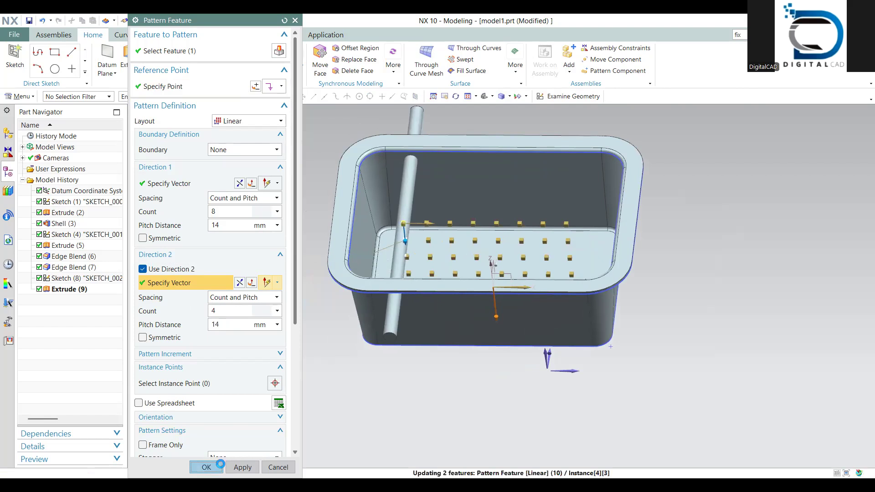
Subtract all 32 patterned cylinders from the basket body to cut the holes through both long walls
middle_drag(469, 255, 439, 273)
click(193, 59)
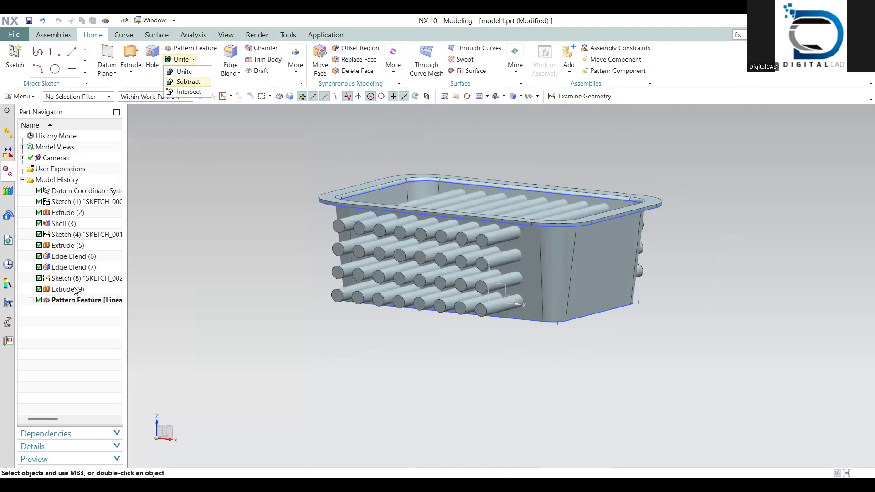
click(188, 82)
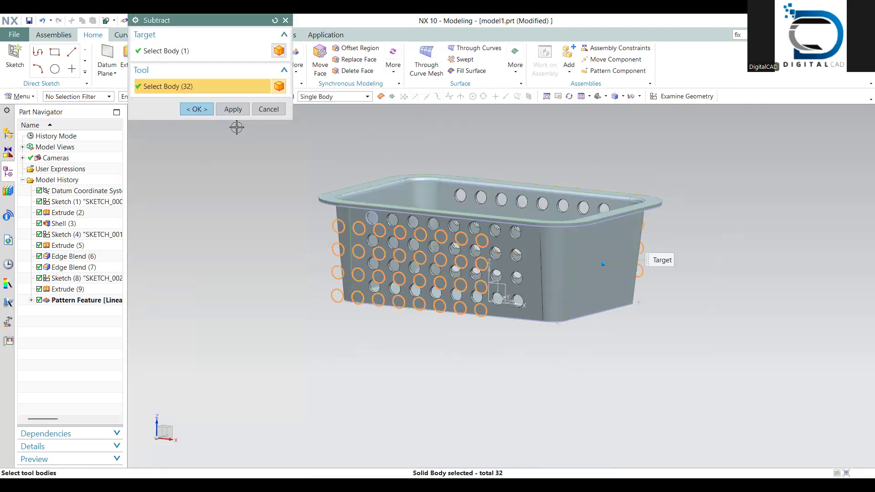
middle_drag(458, 259, 358, 360)
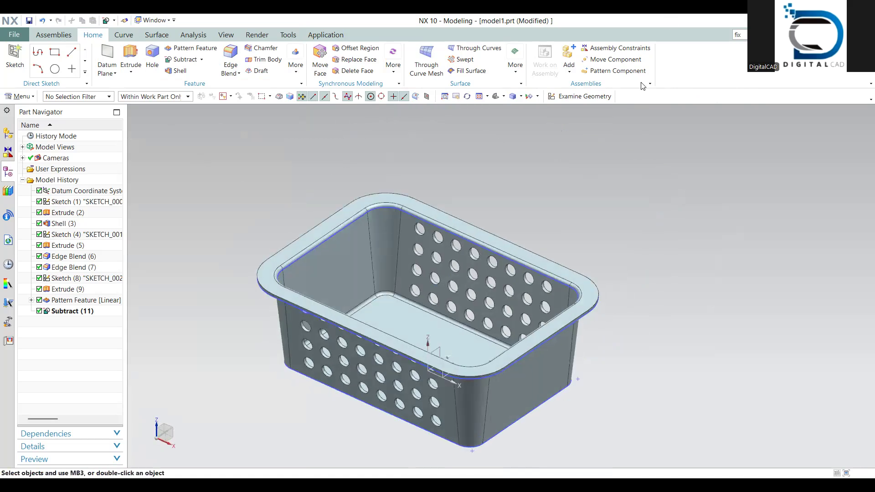
Run a draft analysis on all the basket's faces with an inferred vertical draw direction
click(194, 35)
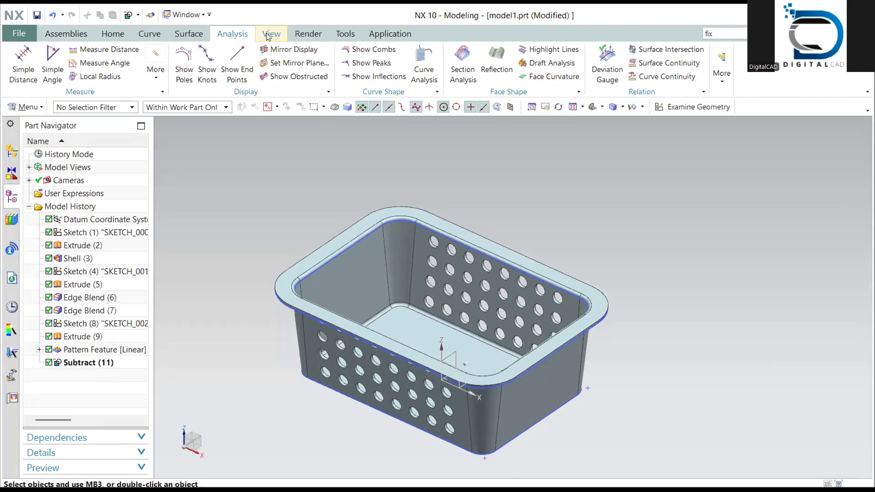
click(555, 60)
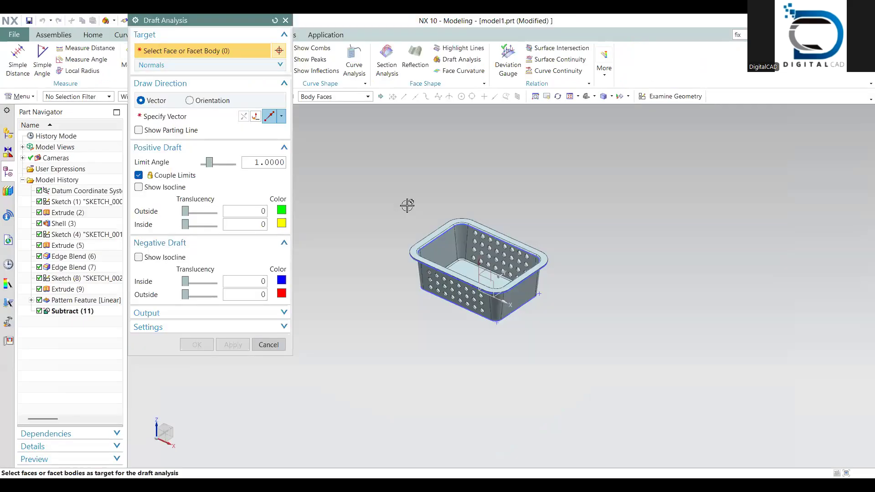
click(476, 261)
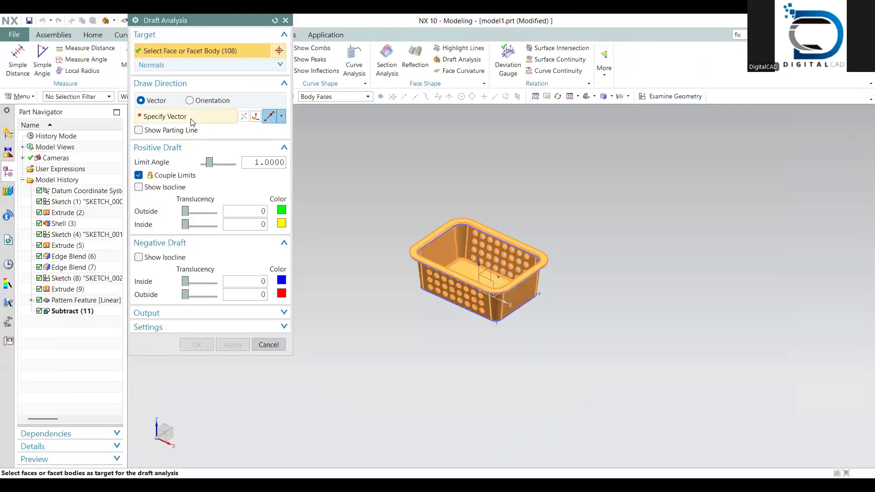
click(281, 116)
click(273, 130)
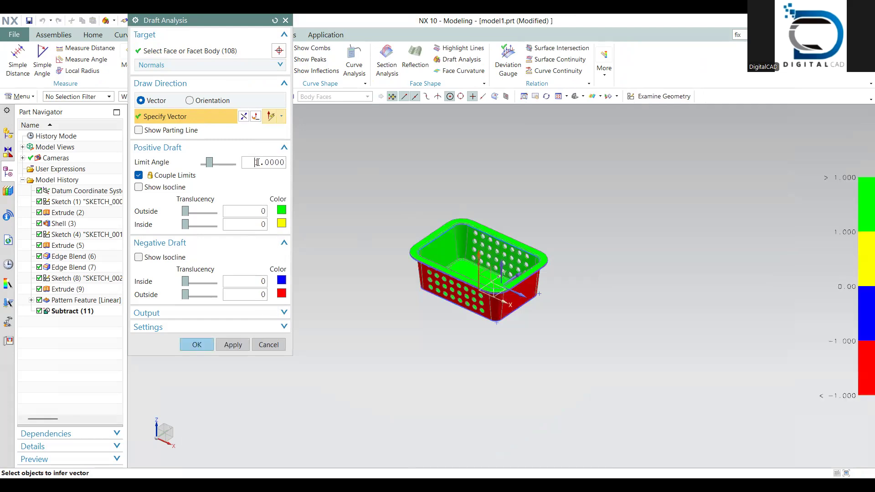
Compare the draft analysis at limit angles of 5.99 and 6 degrees
key(Return)
key(Delete)
key(Return)
scroll(357, 188, up, 3)
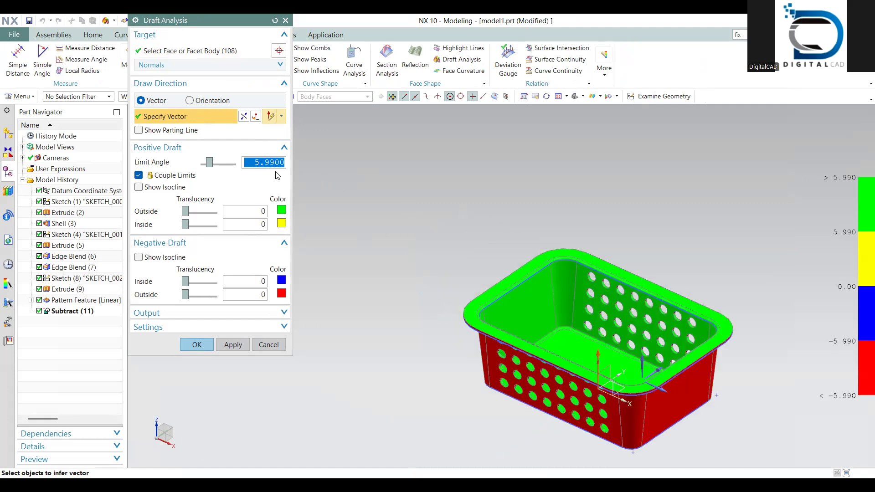
text(6)
key(Return)
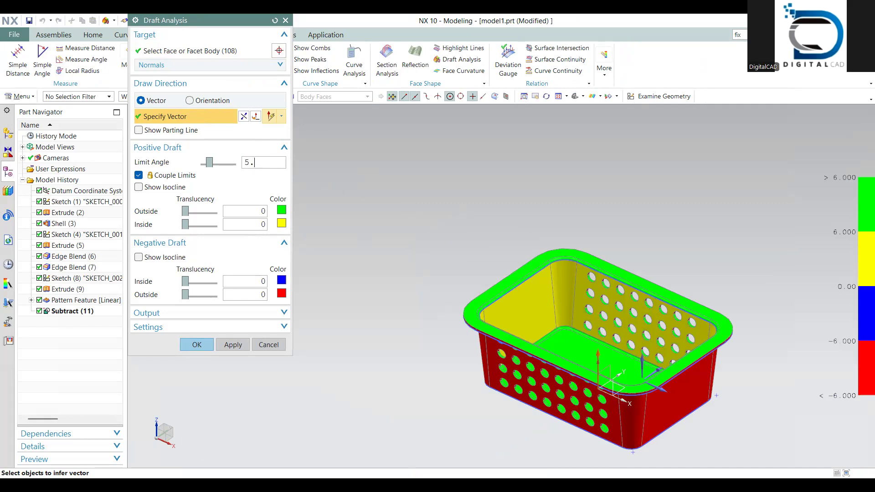
Set the draft limit angle back to 5.99 degrees and examine the draft colours on the basket's inner and outer walls
key(Return)
middle_drag(552, 304, 478, 298)
scroll(501, 273, down, 2)
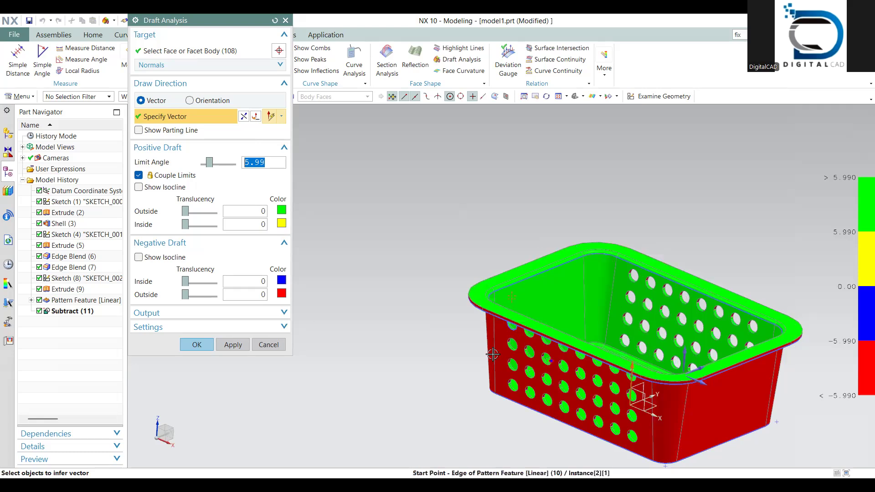
middle_drag(669, 390, 497, 371)
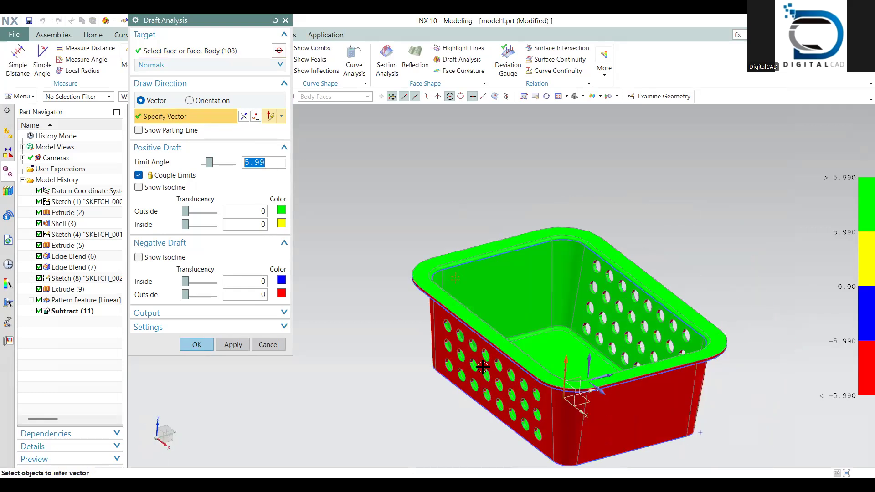
Examine the draft colours on the basket's walls and holes, and leave the draft analysis
scroll(412, 304, up, 3)
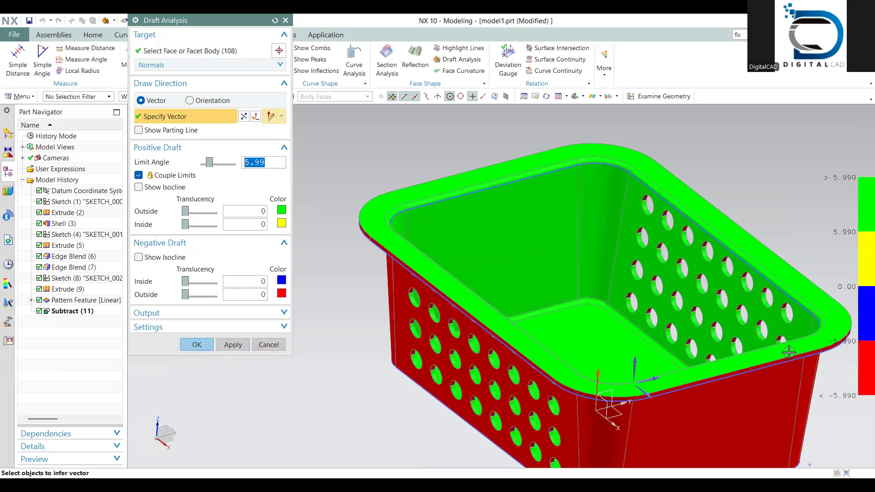
scroll(478, 314, down, 1)
scroll(478, 315, down, 1)
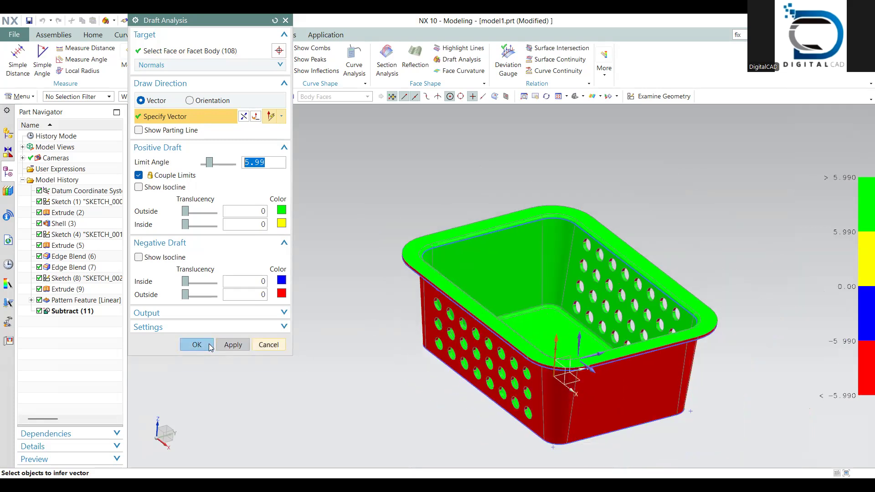
click(268, 346)
shift+middle_drag(499, 348, 523, 346)
scroll(488, 350, down, 2)
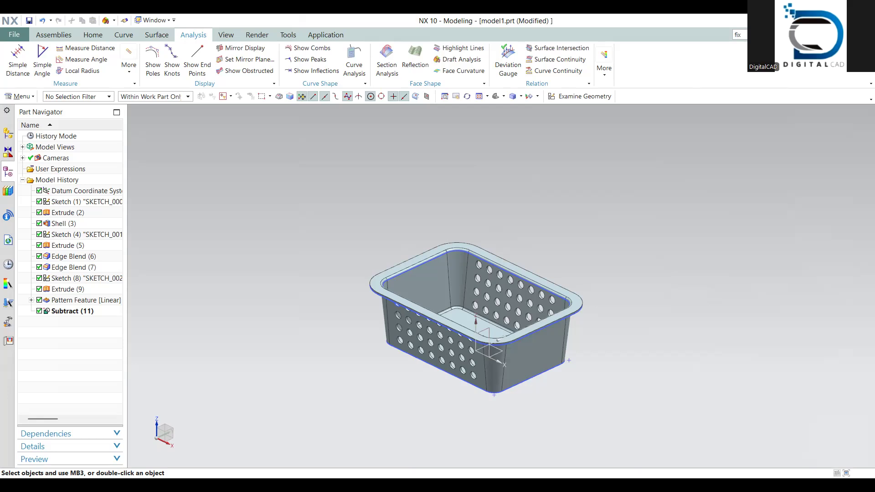
Start a new sketch on the horizontal XY datum plane at the basket's base
middle_drag(437, 345, 440, 354)
middle_drag(480, 393, 457, 396)
click(552, 98)
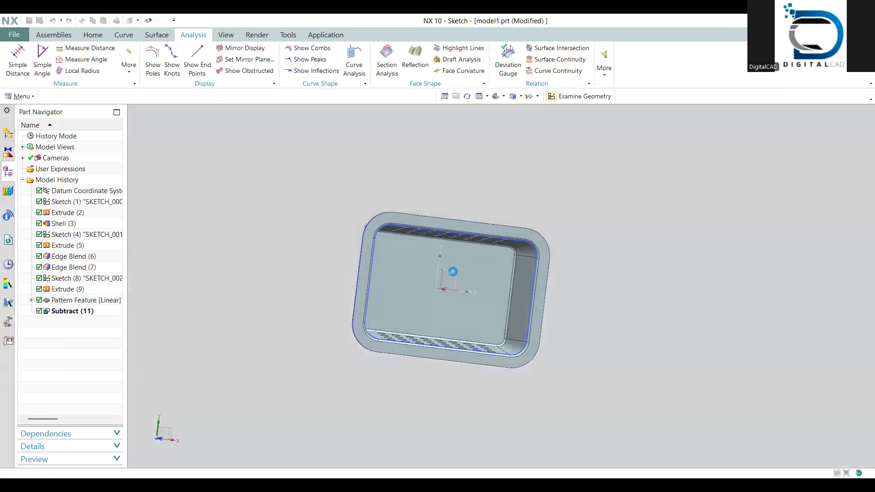
click(451, 271)
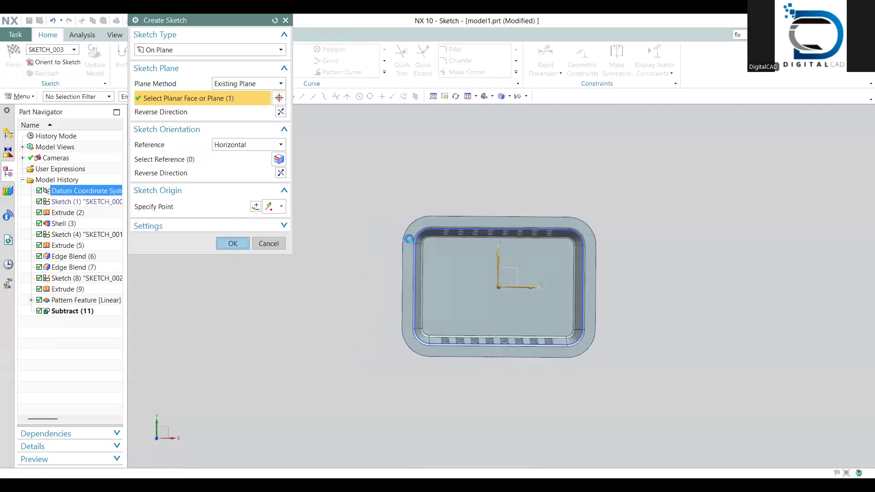
middle_click(409, 241)
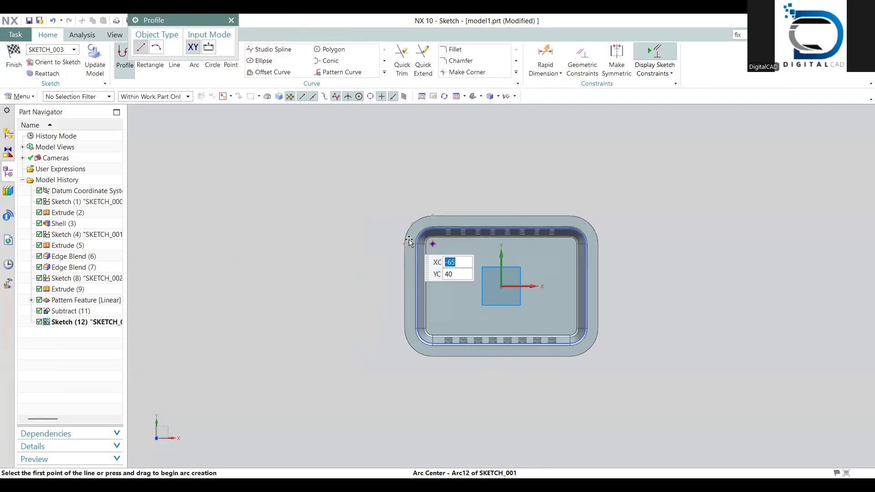
Project the rim flange's outer edge into the sketch with continuous auto dimensioning turned off, and offset it 12 mm outward
click(385, 73)
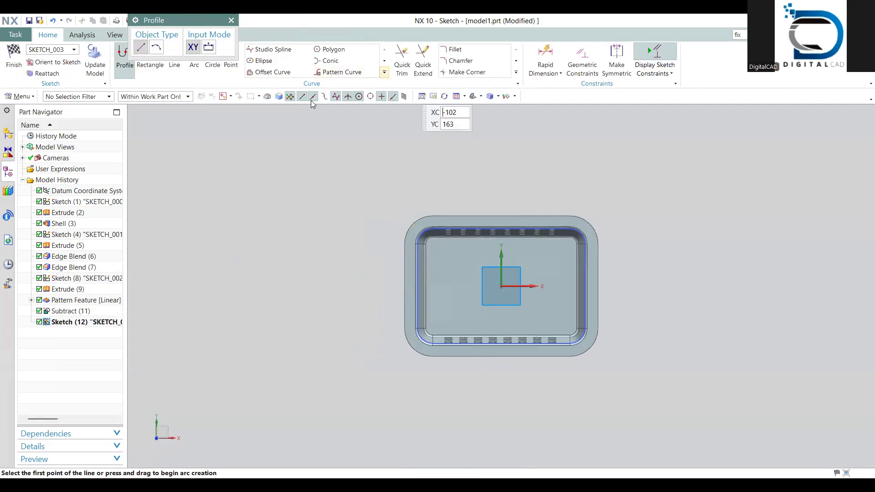
click(332, 99)
click(404, 273)
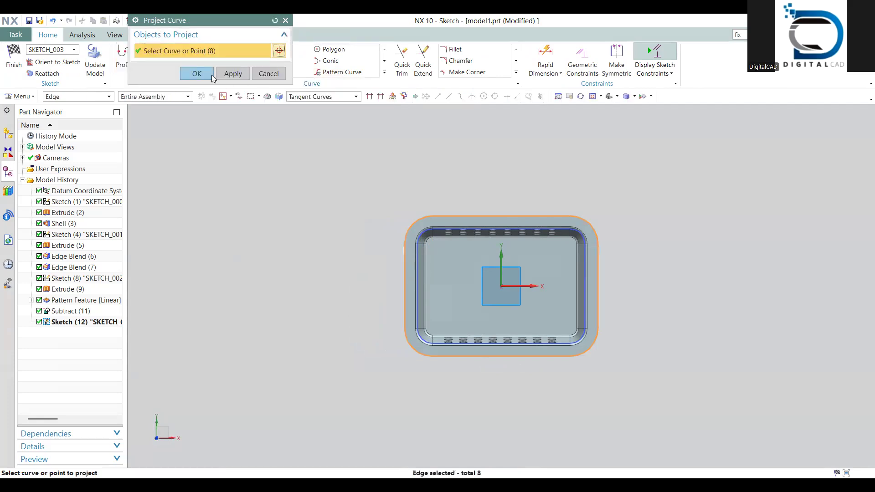
click(670, 74)
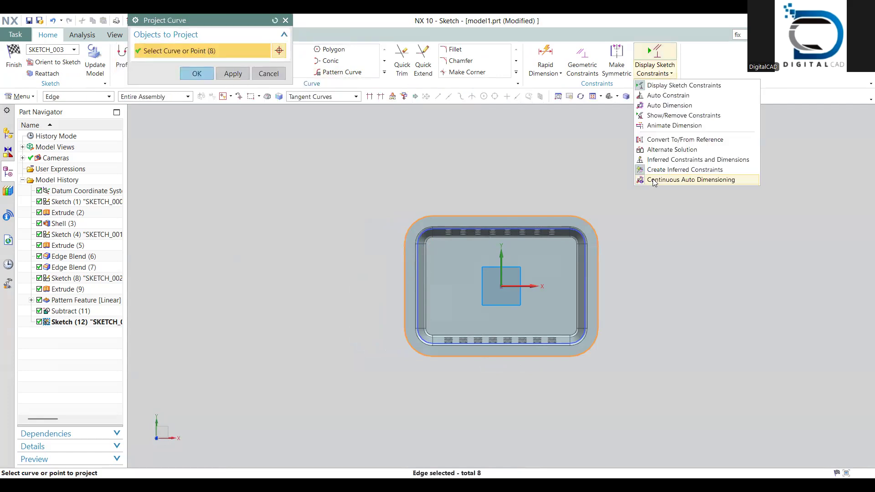
click(661, 180)
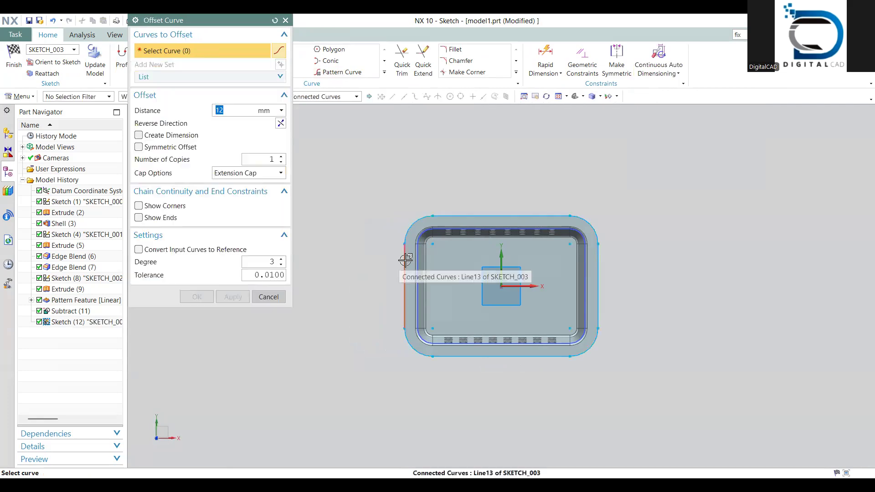
click(405, 260)
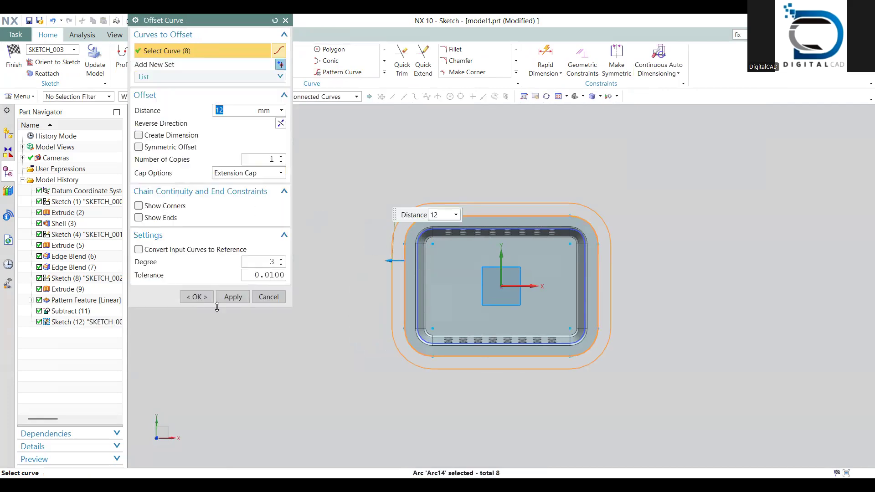
click(204, 297)
Convert the projected rim outline's lines and arcs to reference, keeping the offset outline active, and finish the sketch
click(405, 273)
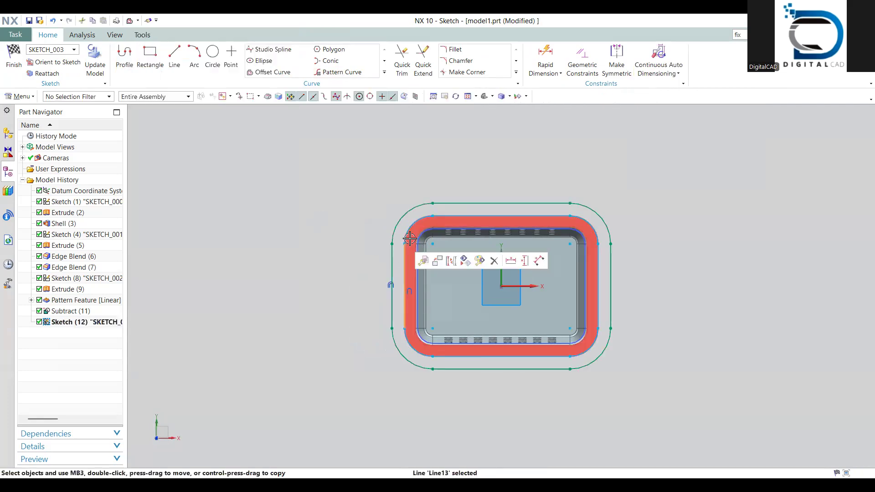
click(426, 222)
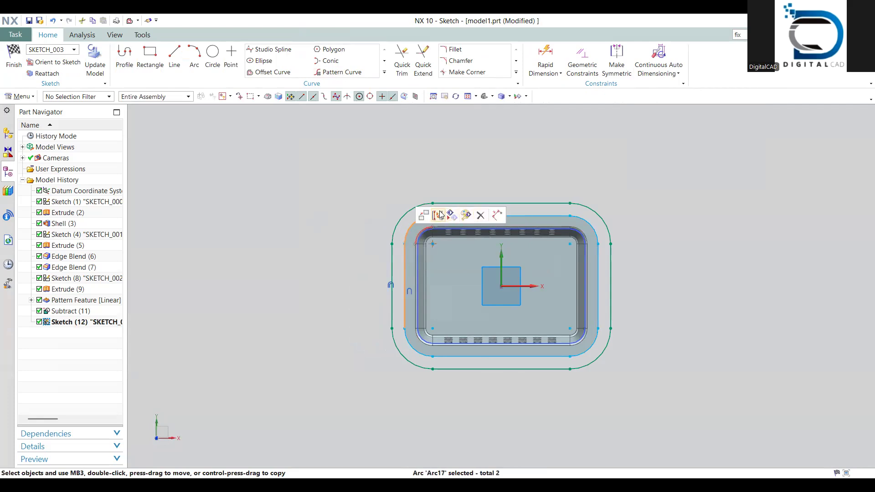
click(442, 215)
click(450, 215)
click(587, 222)
click(599, 266)
click(590, 348)
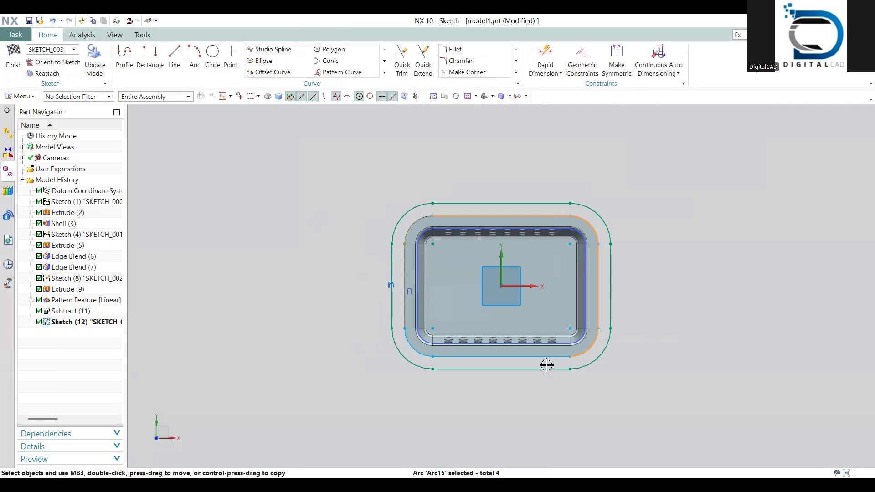
click(546, 357)
click(411, 347)
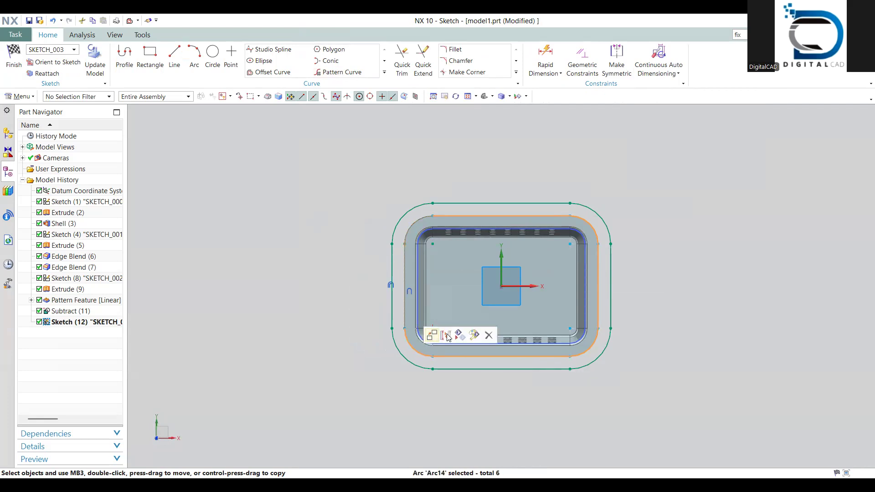
click(447, 335)
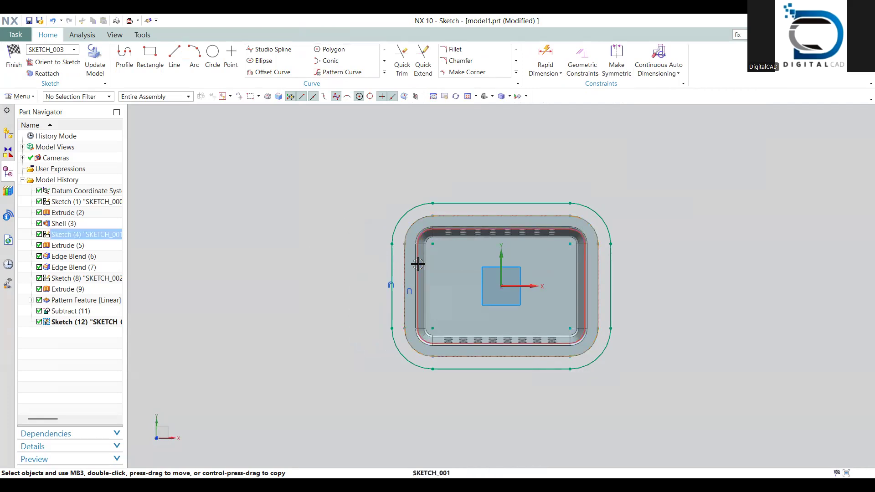
click(14, 57)
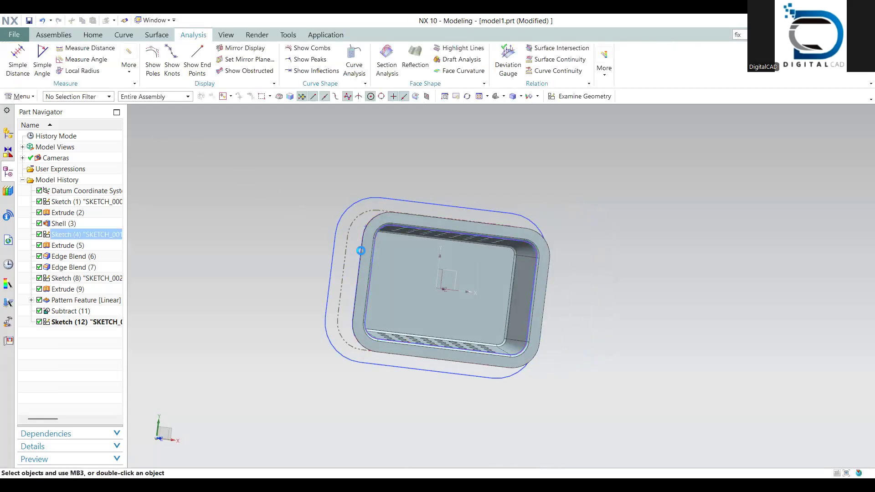
Extrude the offset outline from -41 to 152 mm as a separate solid block with no Boolean
key(x)
click(334, 237)
middle_drag(426, 333, 410, 438)
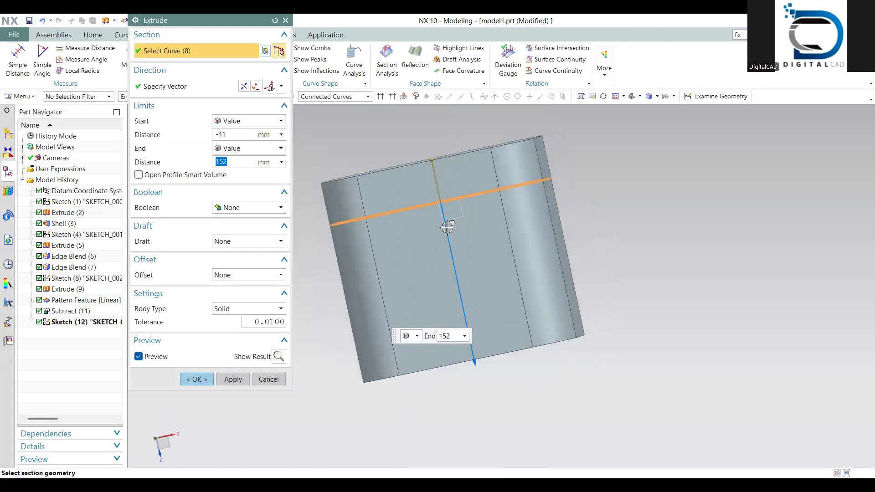
middle_drag(400, 275, 427, 241)
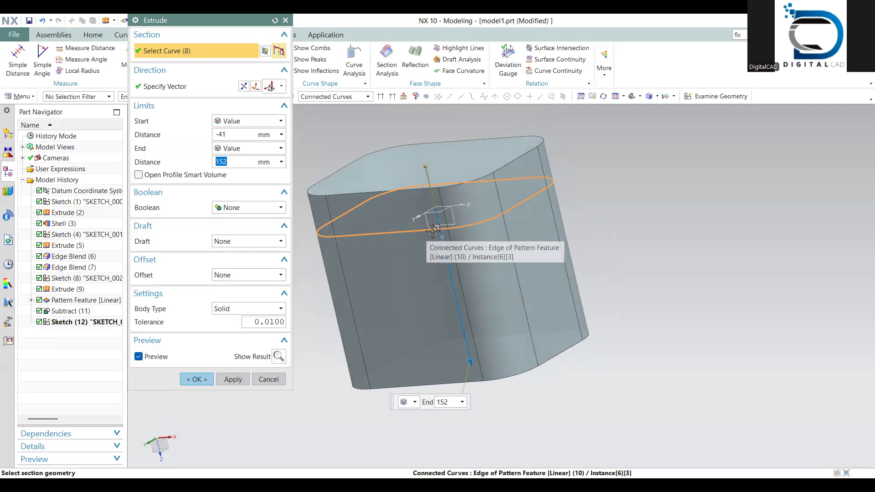
middle_drag(433, 231, 459, 247)
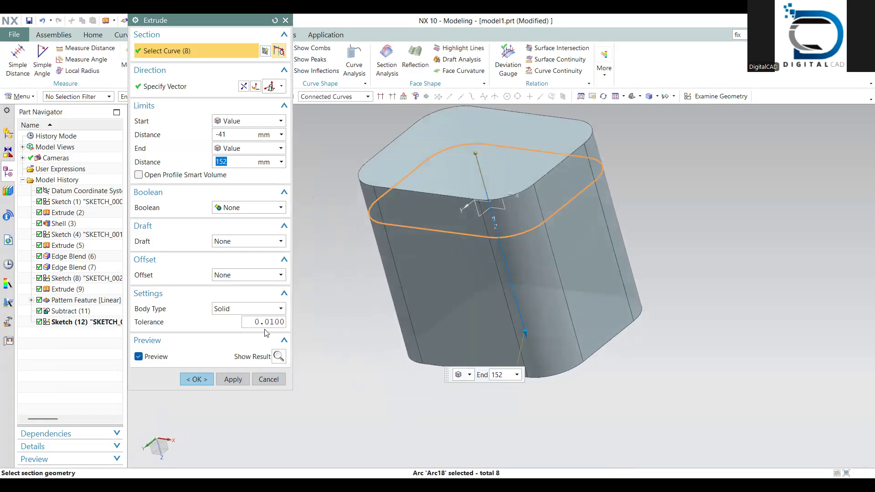
click(206, 382)
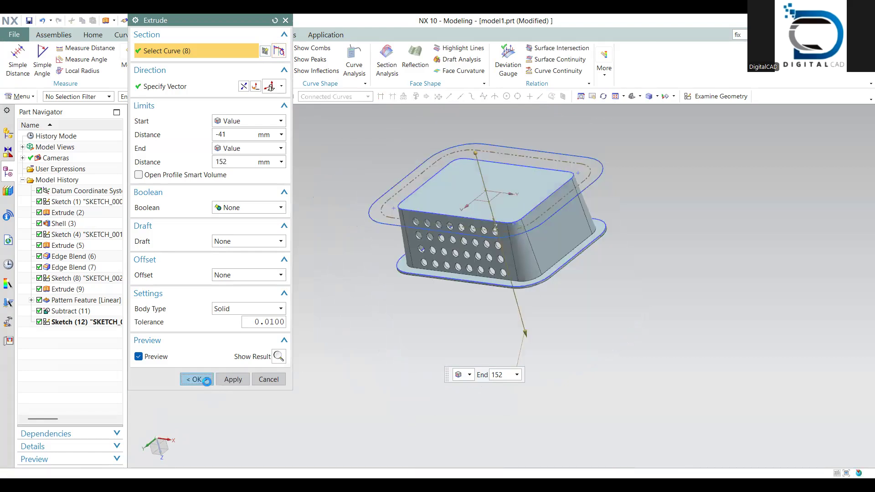
Set the extruded block's translucency to 41
click(431, 266)
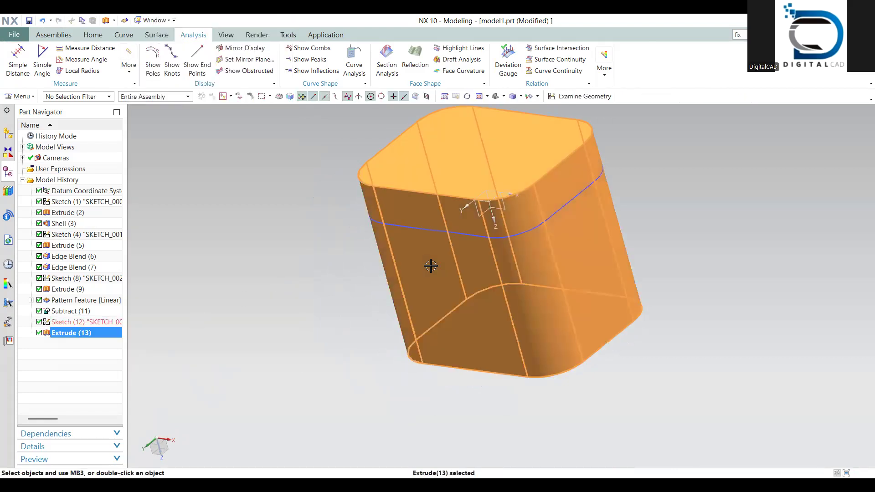
key(ctrl+j)
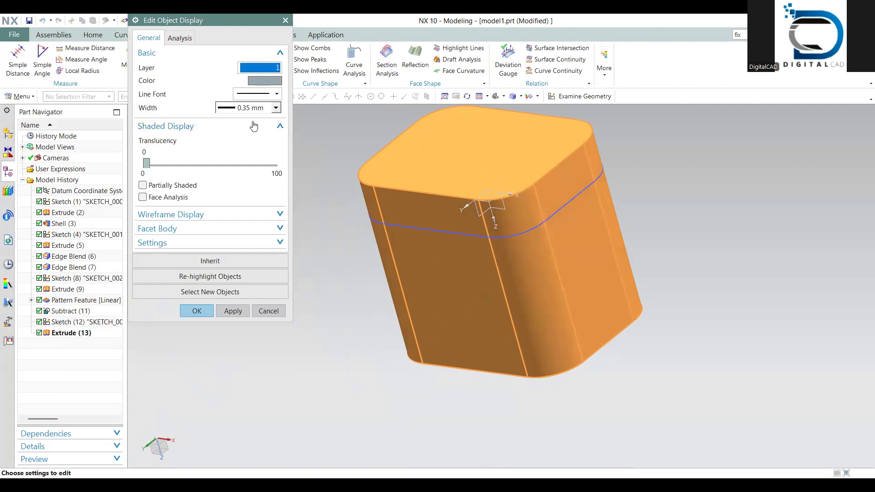
drag(147, 163, 199, 171)
middle_drag(400, 216, 419, 199)
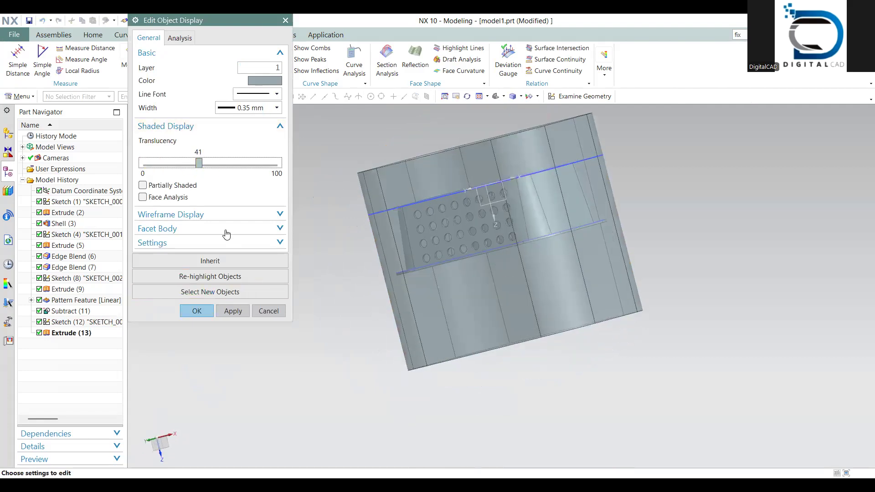
click(196, 311)
Set the extruded block's end distance to 96 mm
double_click(86, 332)
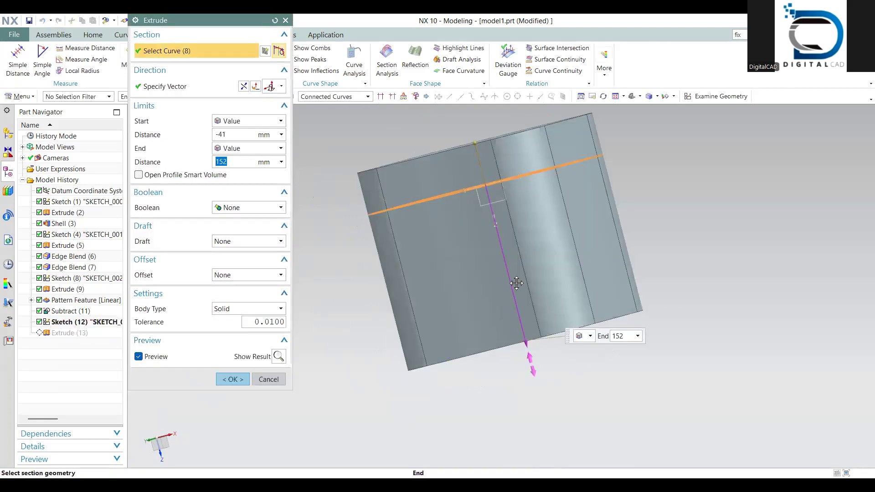
drag(516, 284, 517, 233)
middle_drag(518, 233, 518, 260)
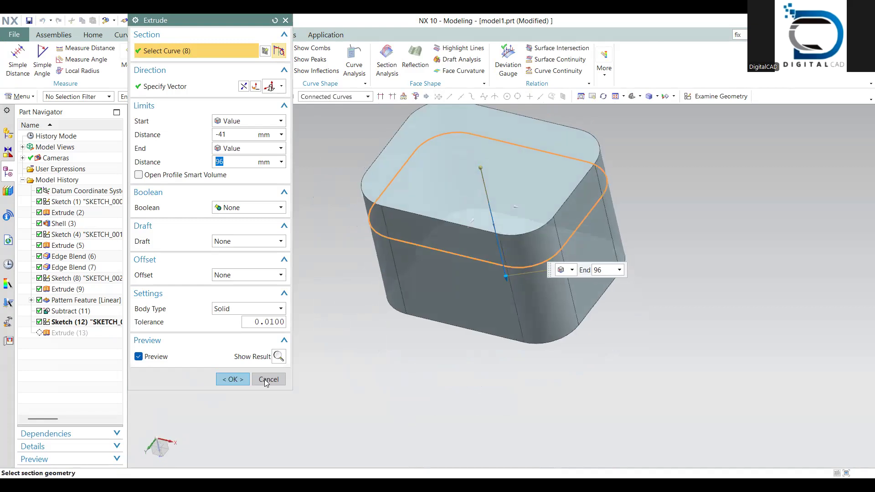
click(233, 379)
Hide the translucent extruded block around the basket
middle_drag(414, 260, 466, 397)
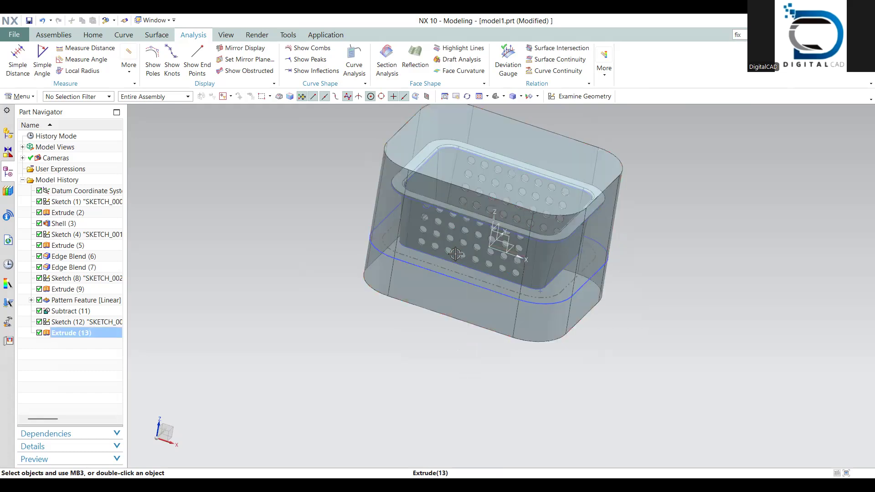
middle_drag(459, 255, 417, 265)
click(172, 308)
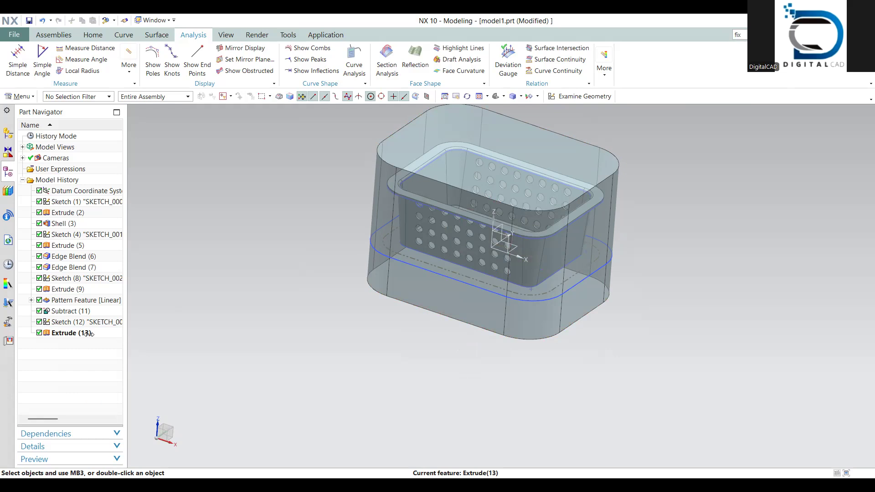
right_click(68, 333)
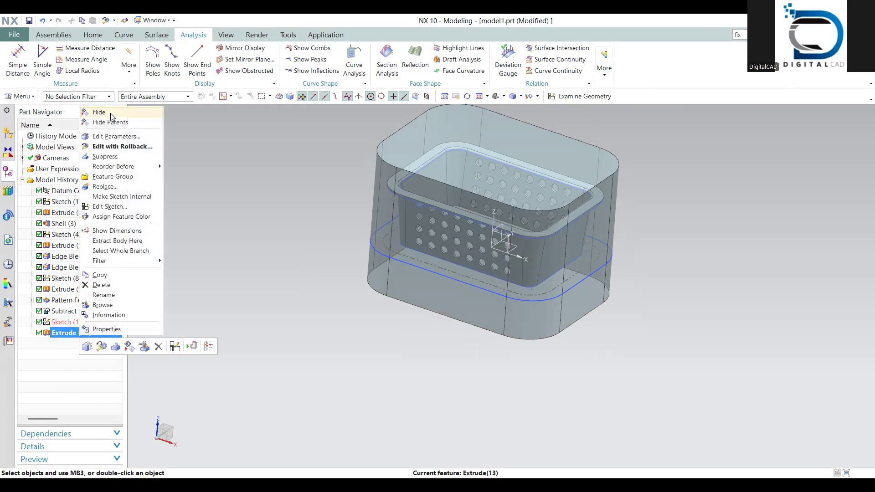
click(111, 114)
middle_drag(463, 294, 474, 269)
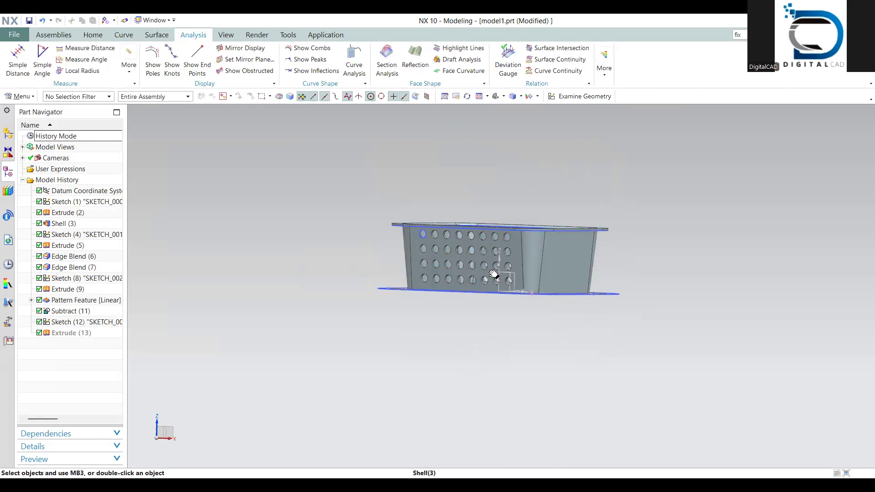
Create an offset surface at 0 mm from the basket's outer walls, floor and rim flange faces
click(124, 35)
click(156, 35)
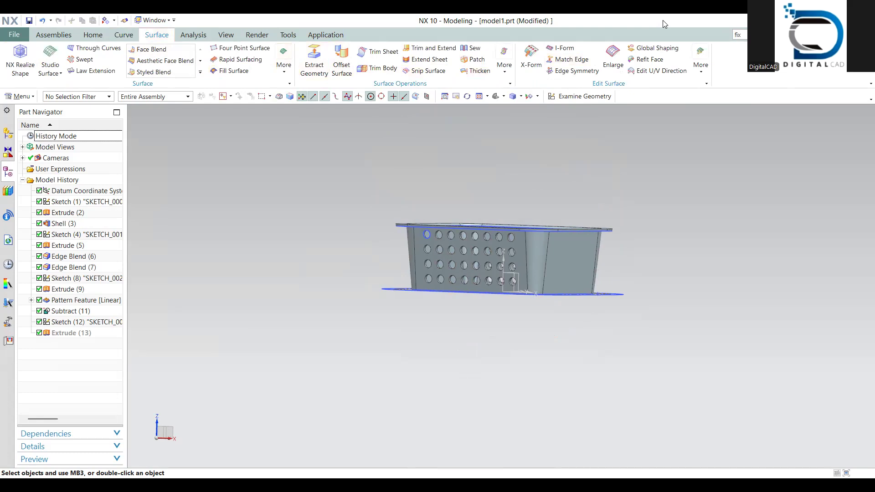
click(394, 233)
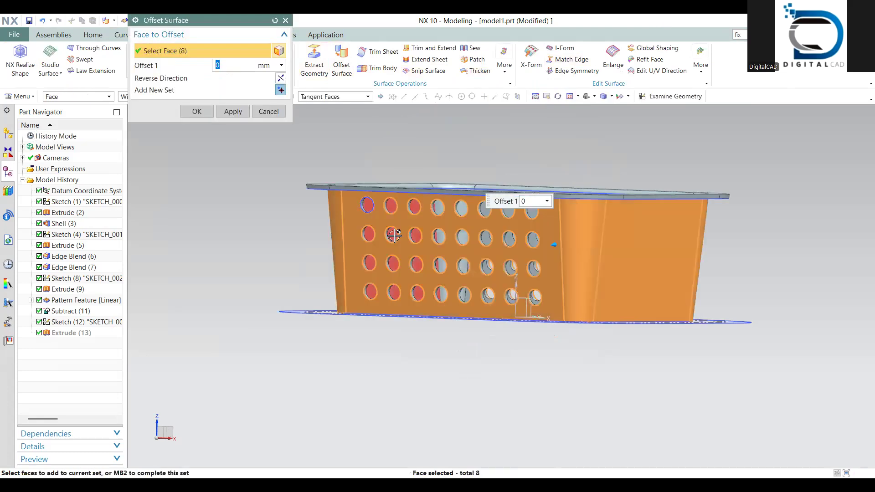
scroll(395, 230, up, 3)
middle_drag(389, 204, 414, 259)
click(377, 247)
scroll(427, 319, down, 4)
click(442, 380)
scroll(442, 380, down, 3)
middle_drag(442, 380, 410, 374)
click(196, 116)
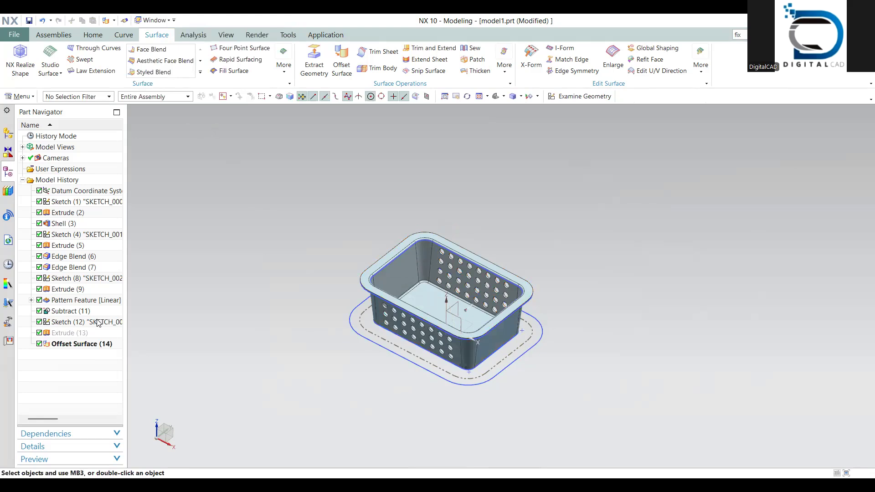
Hide the solid basket body and all sketches around the offset surface
right_click(78, 226)
click(150, 248)
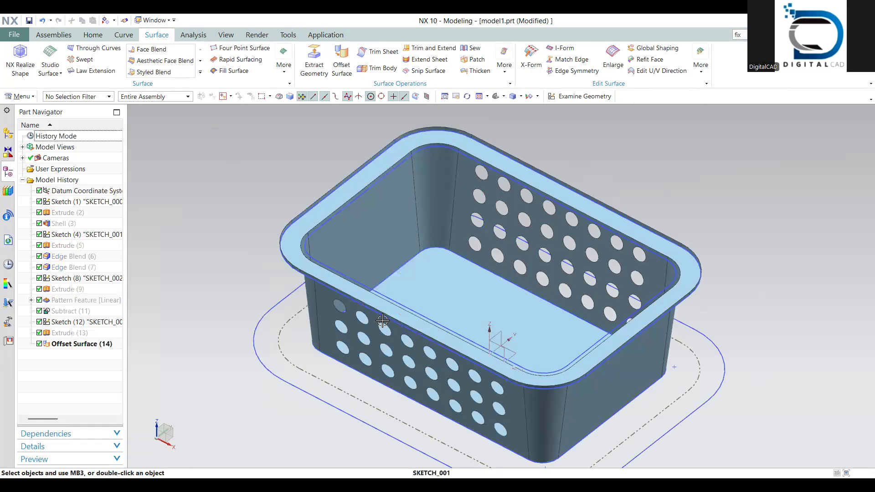
scroll(378, 317, up, 3)
key(ctrl+w)
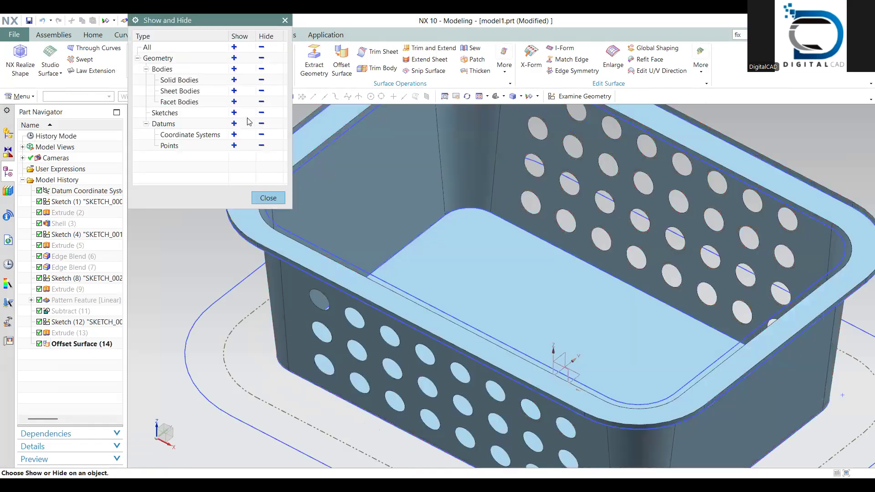
click(261, 113)
click(277, 199)
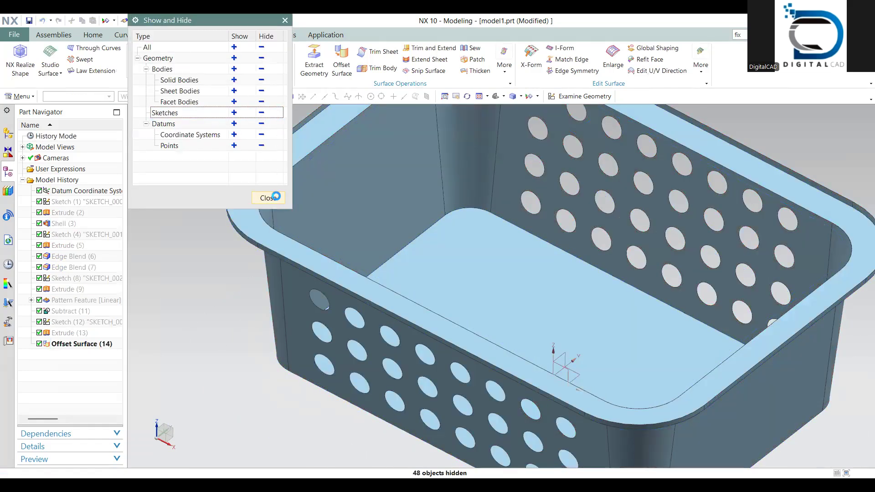
Remove all circular holes from both perforated walls of the offset surface with Delete Edge
scroll(428, 285, down, 4)
middle_drag(455, 322, 458, 304)
click(744, 35)
text(delete edfe)
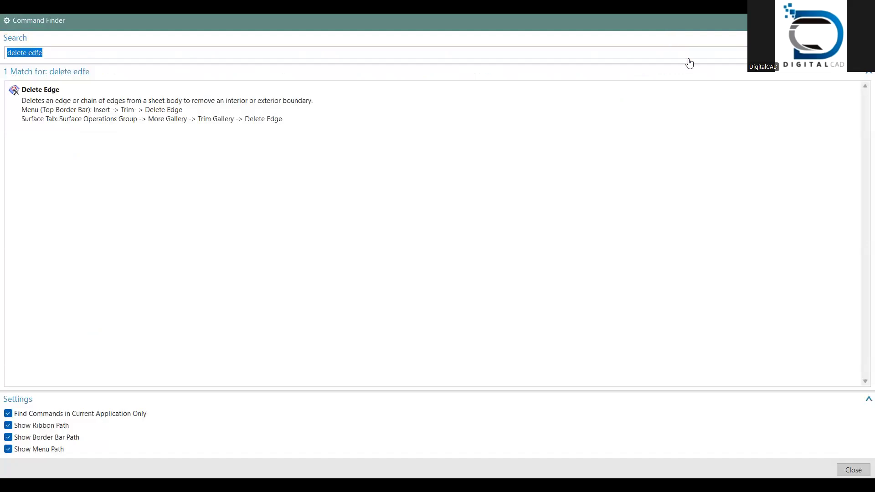
click(40, 90)
middle_drag(461, 325, 404, 271)
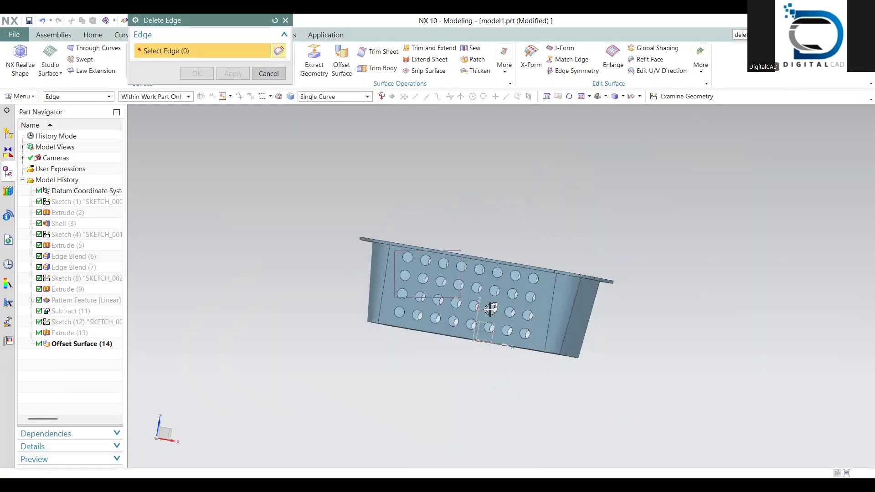
drag(394, 251, 550, 346)
middle_drag(522, 329, 410, 283)
drag(422, 257, 472, 334)
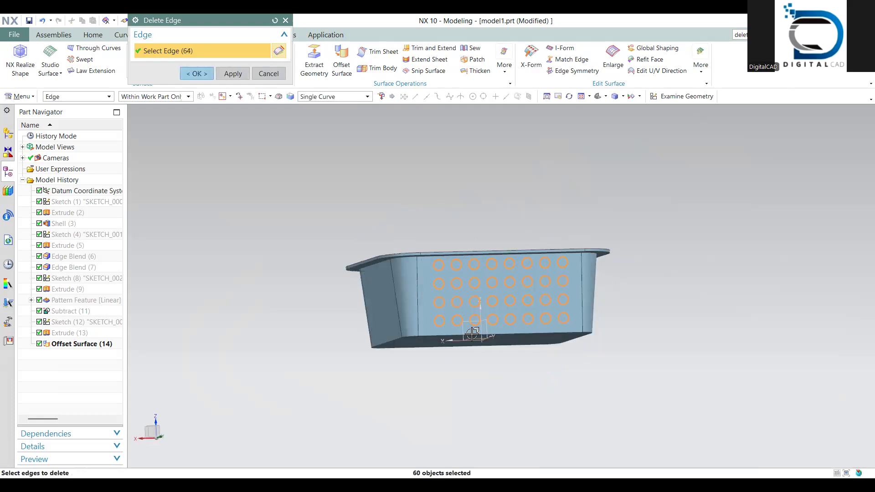
click(196, 73)
middle_drag(465, 306, 563, 344)
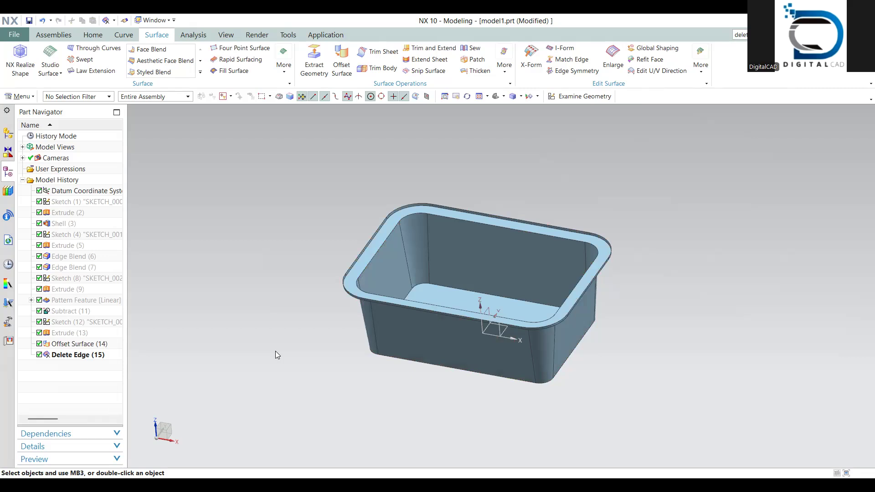
Start a Ribbon surface using the connected outer edge loop of the basket rim as its profile
scroll(349, 281, up, 5)
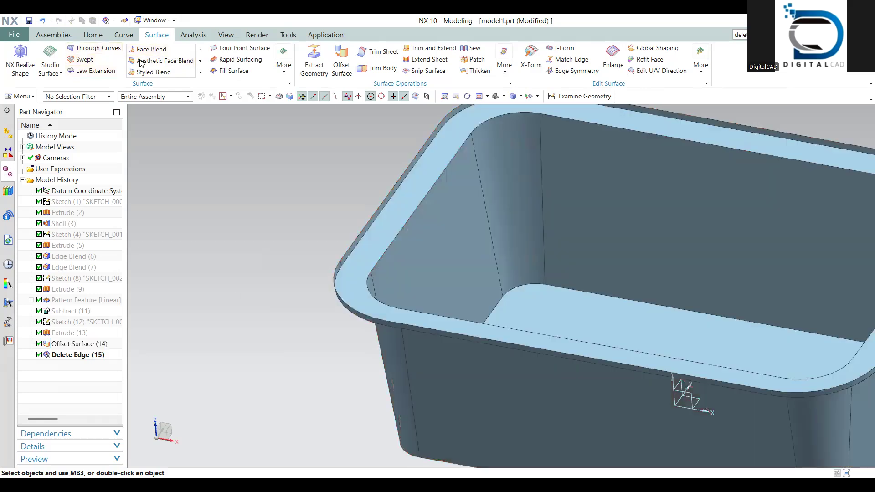
click(770, 34)
text(ribbo)
key(Return)
click(87, 103)
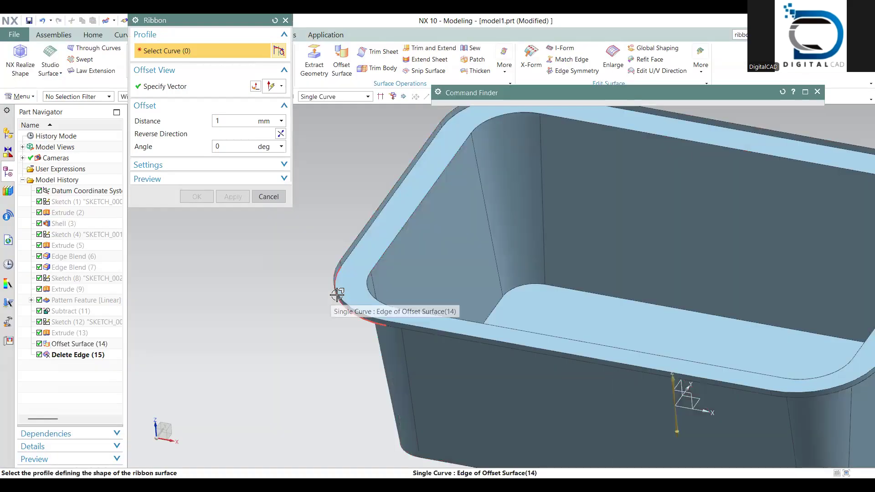
click(333, 272)
click(323, 97)
click(323, 115)
click(374, 212)
scroll(374, 212, down, 3)
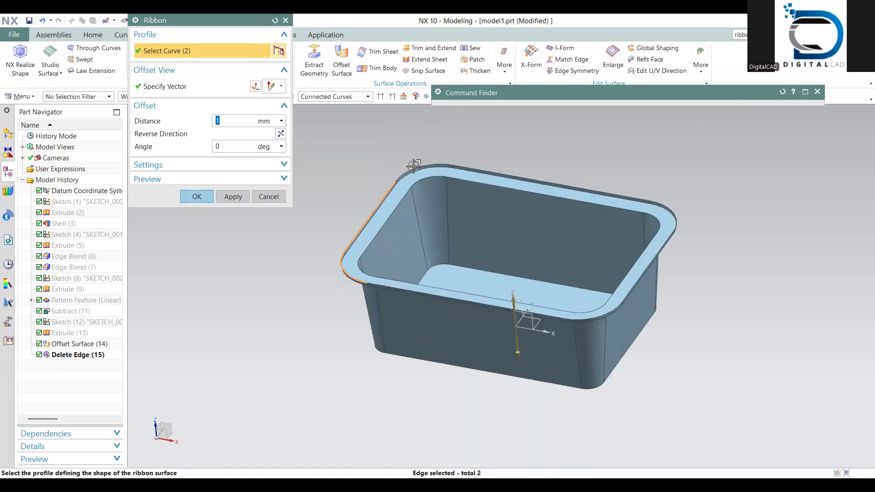
click(677, 218)
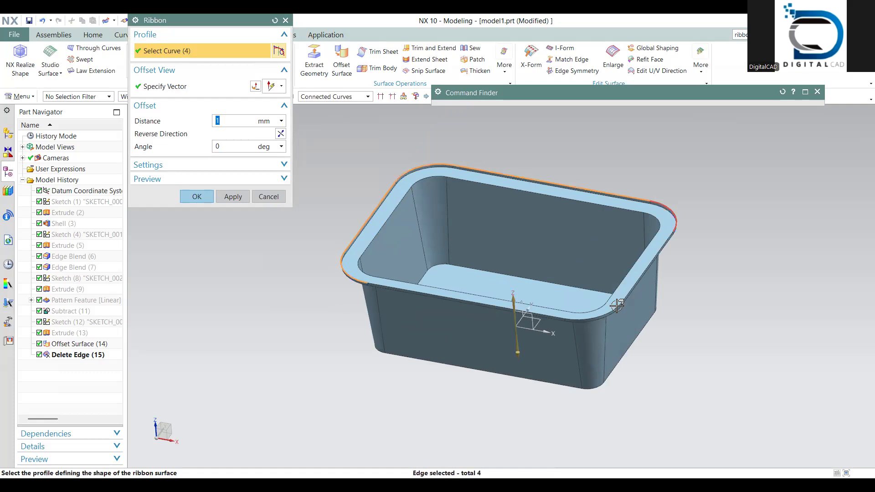
scroll(543, 314, up, 5)
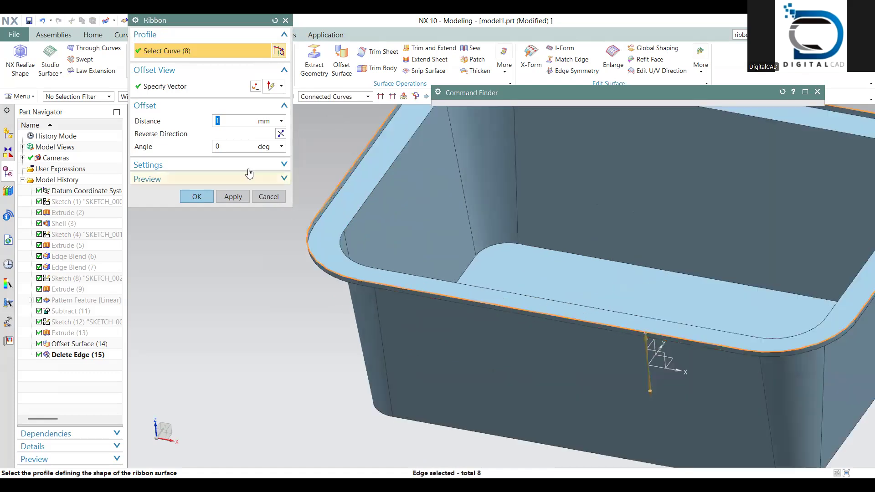
Set the ribbon's offset distance to 70 mm and create the flat sheet around the rim
click(201, 89)
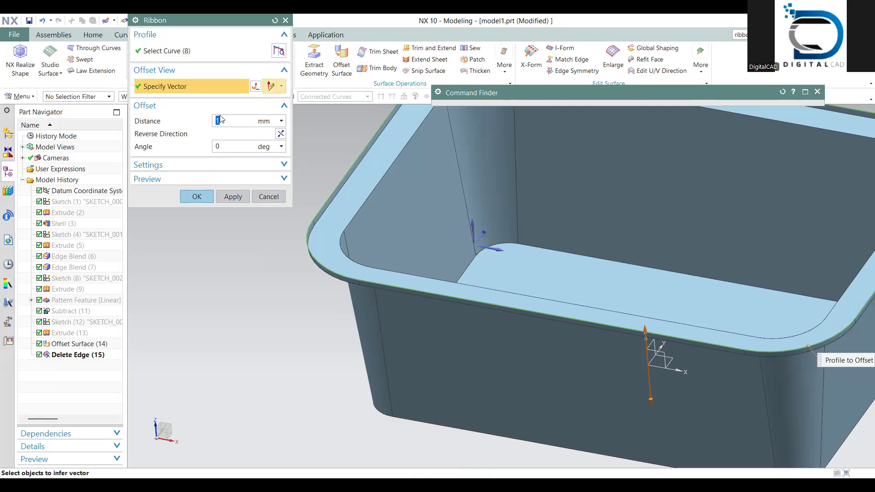
text(70)
key(Return)
click(245, 165)
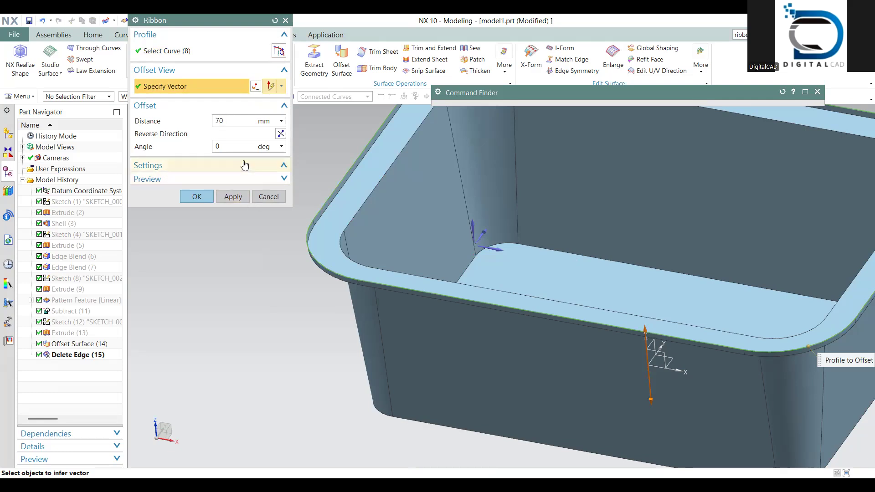
middle_click(389, 246)
scroll(400, 266, down, 4)
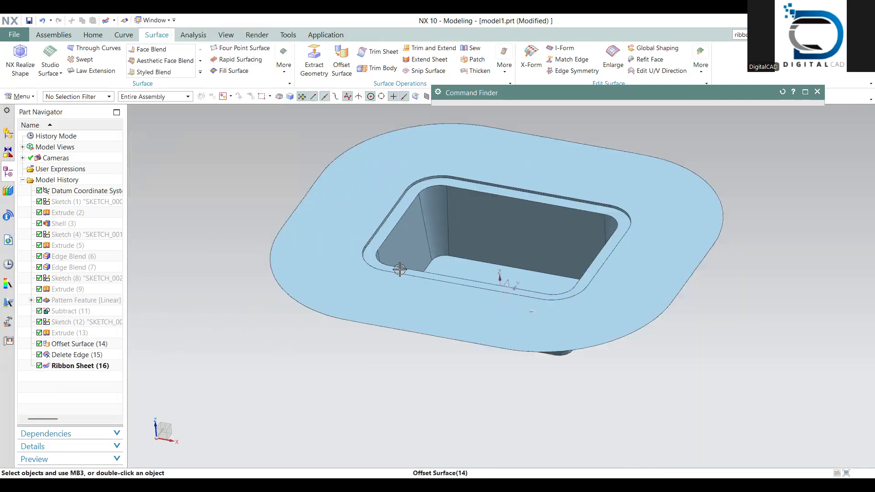
middle_drag(407, 276, 358, 297)
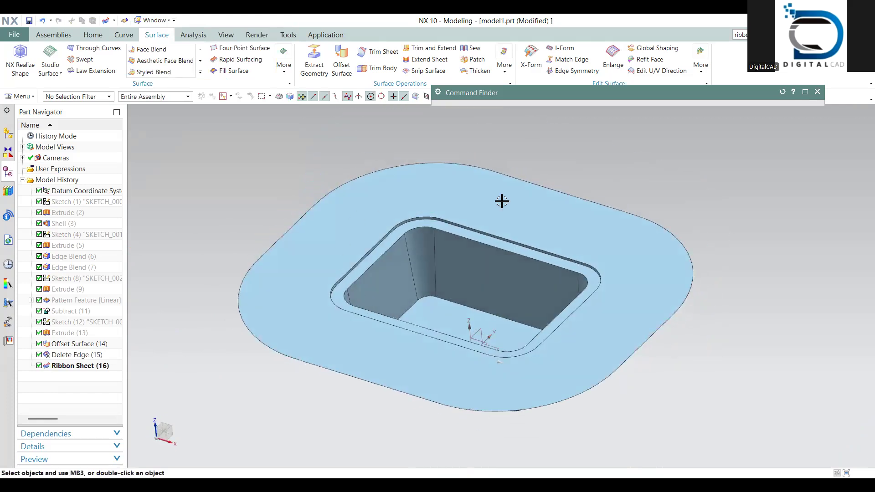
click(513, 353)
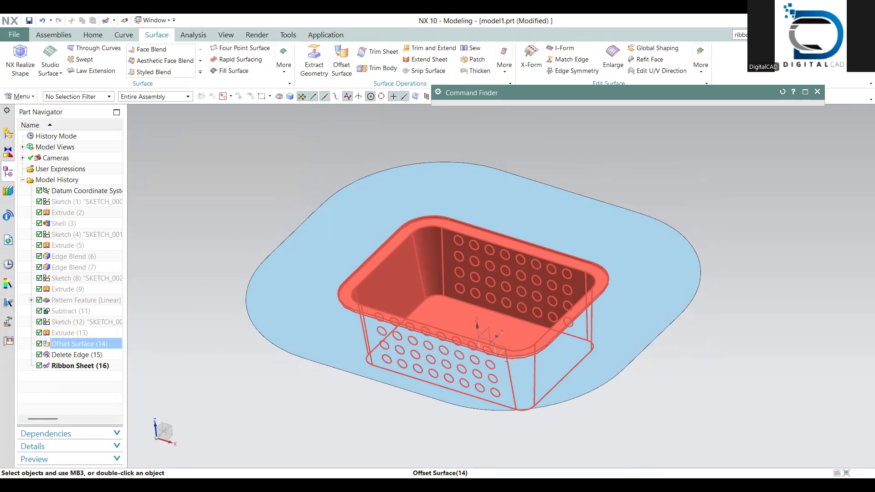
Show the solid basket and the translucent extruded block again
click(78, 216)
right_click(78, 216)
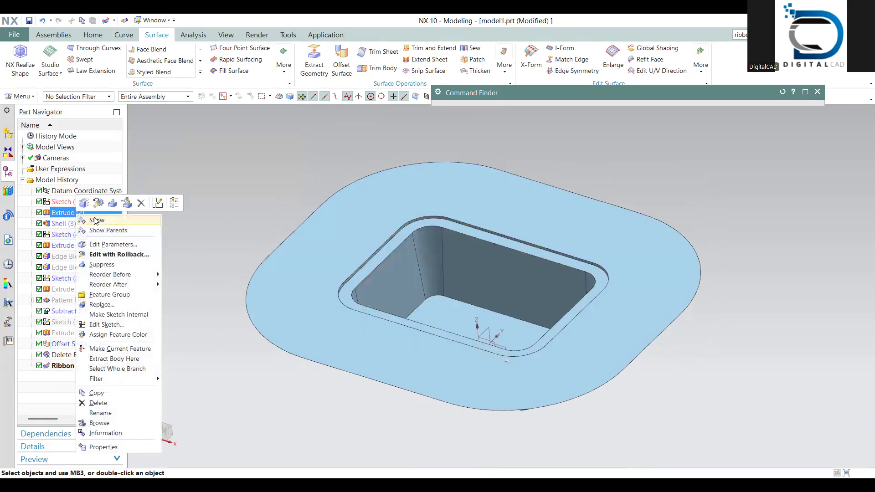
click(96, 220)
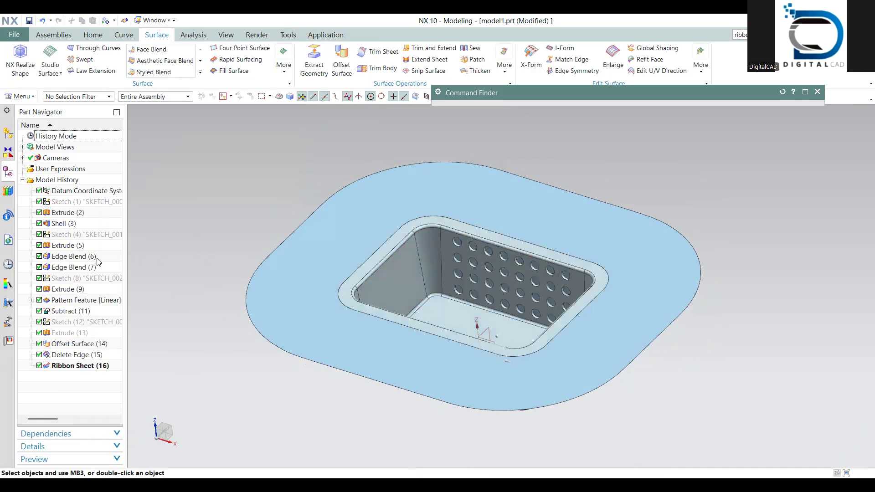
right_click(70, 336)
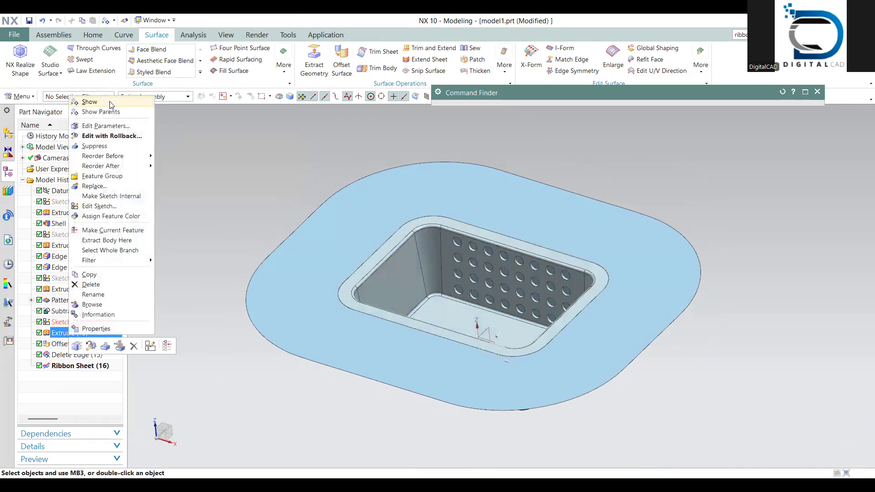
click(110, 103)
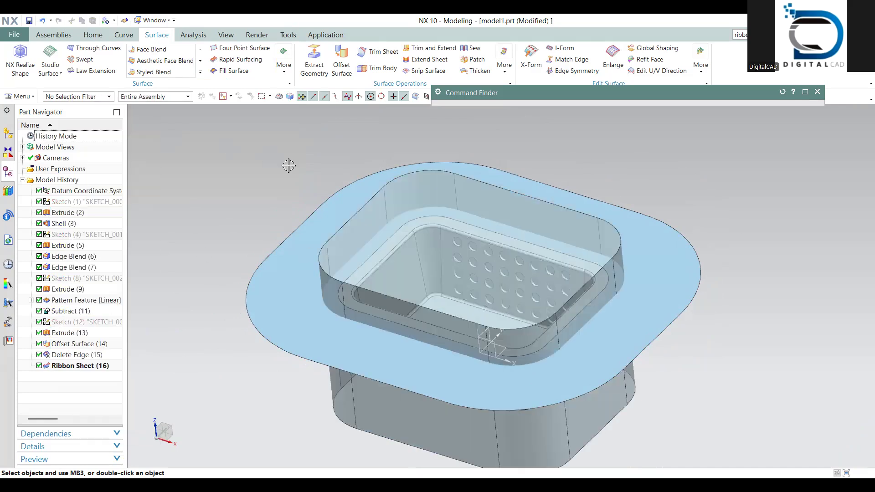
Subtract the basket body from the extruded block with Keep Tool enabled
click(93, 37)
click(193, 59)
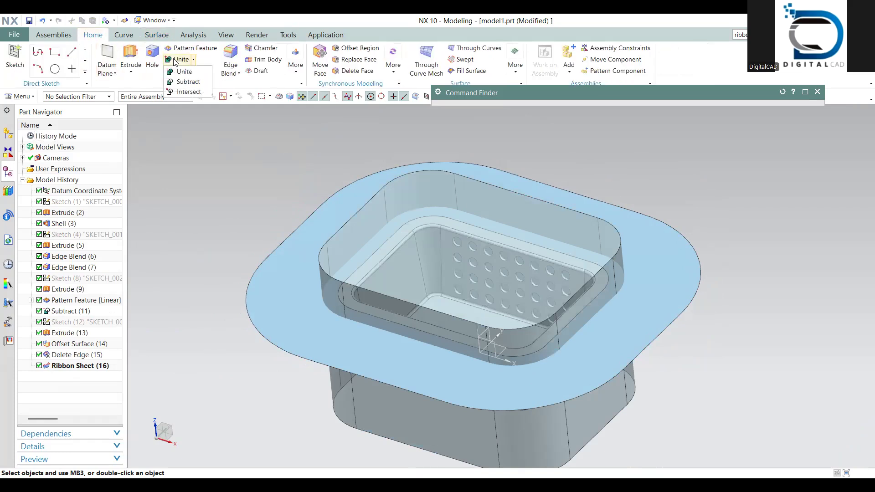
click(195, 83)
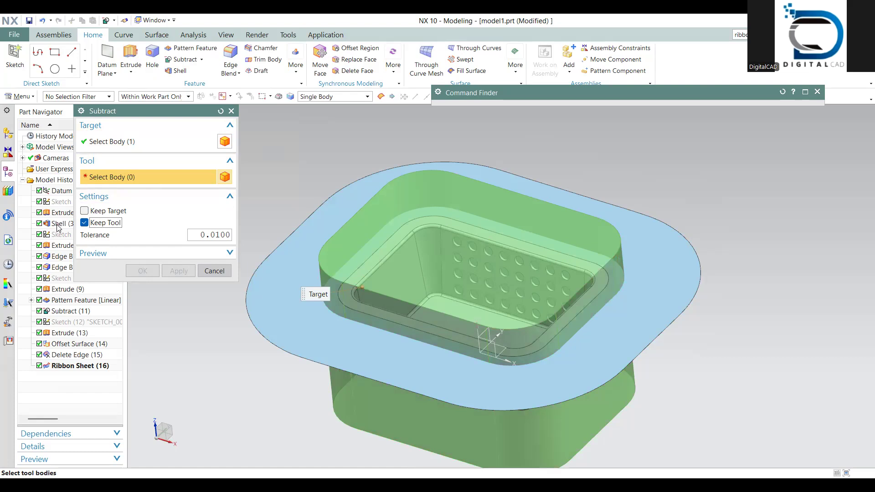
click(58, 225)
click(143, 272)
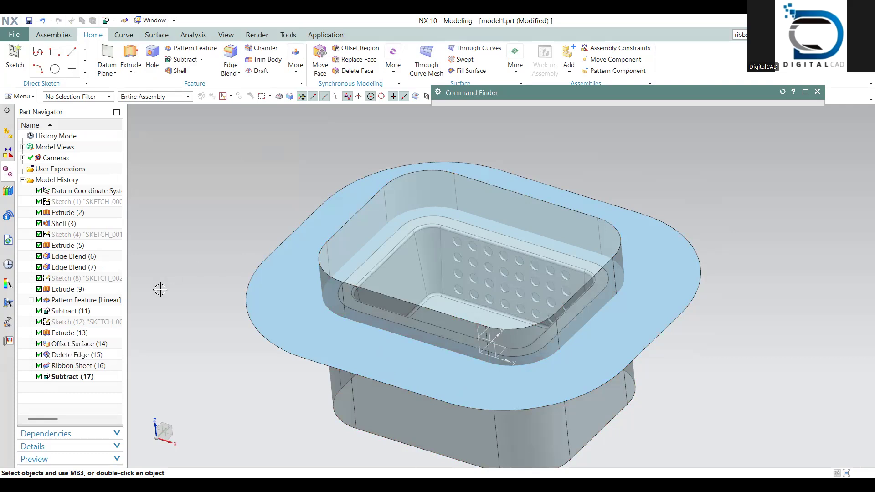
Hide the extruded block and the solid basket so only the surface sheets are displayed
click(336, 256)
shift+middle_drag(336, 257, 325, 238)
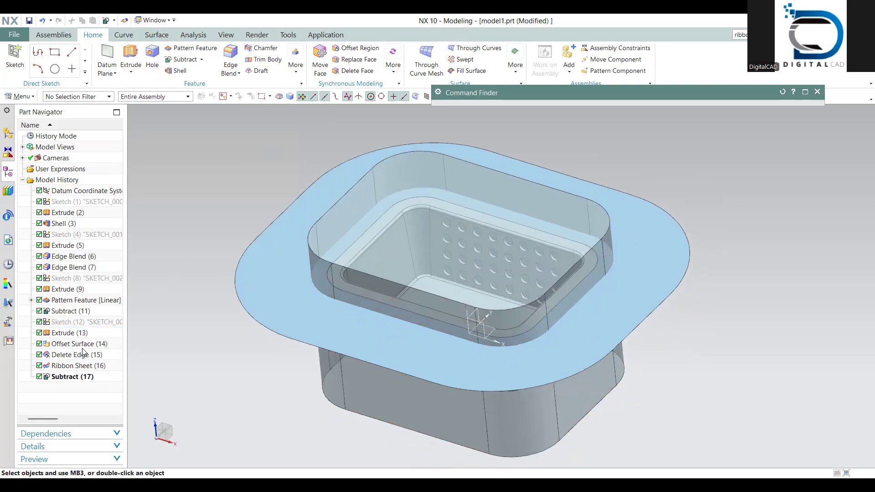
right_click(68, 334)
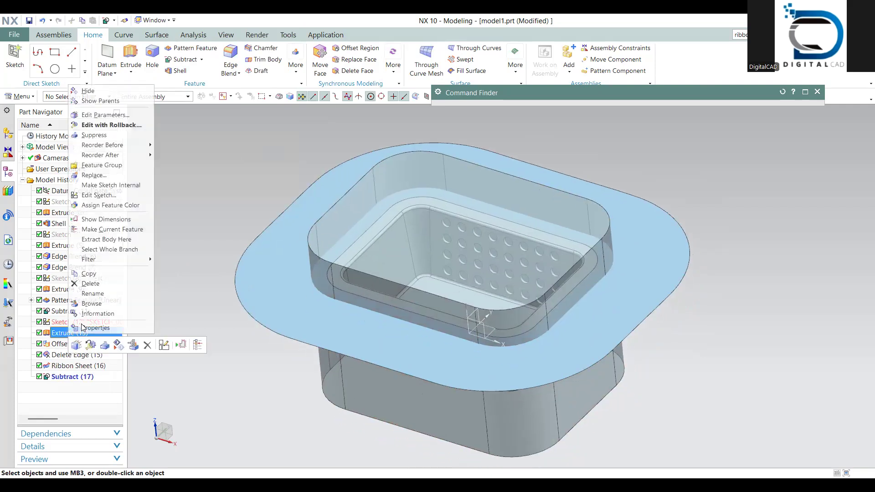
click(102, 93)
middle_drag(441, 310, 397, 305)
right_click(73, 223)
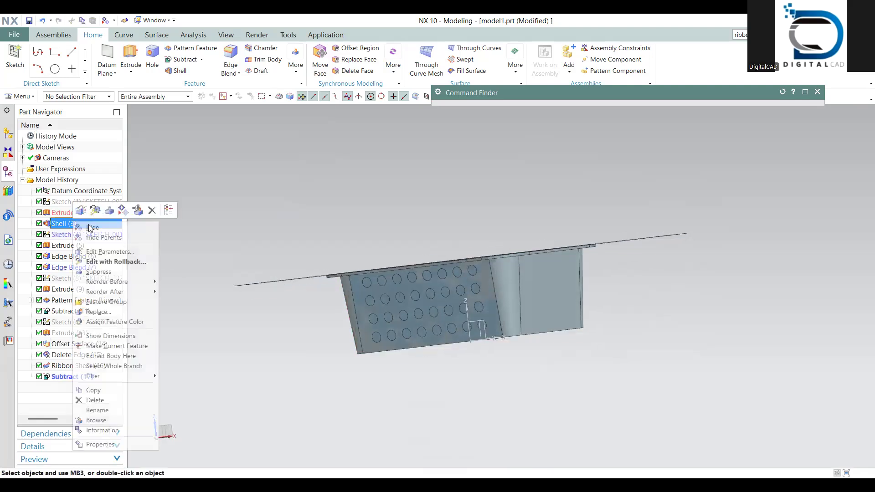
click(84, 229)
middle_drag(426, 311, 423, 319)
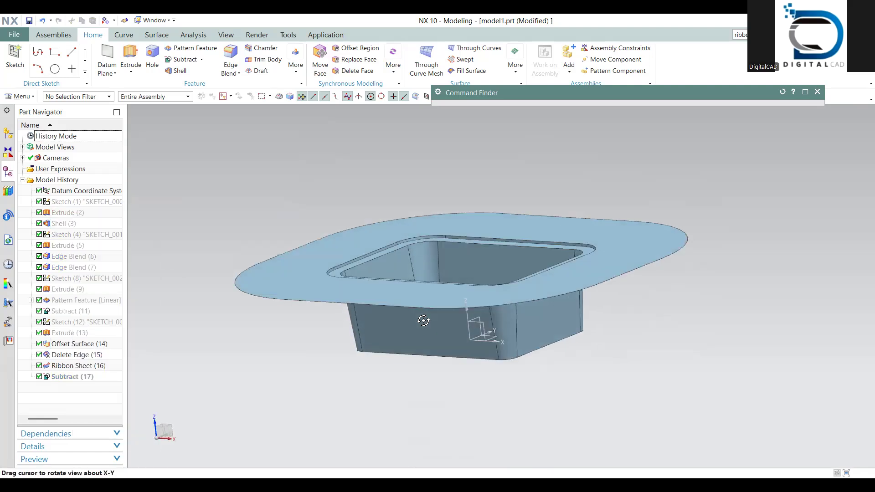
Sew the ribbon sheet to the basket's offset surface as a single sheet body
click(742, 35)
text(sew)
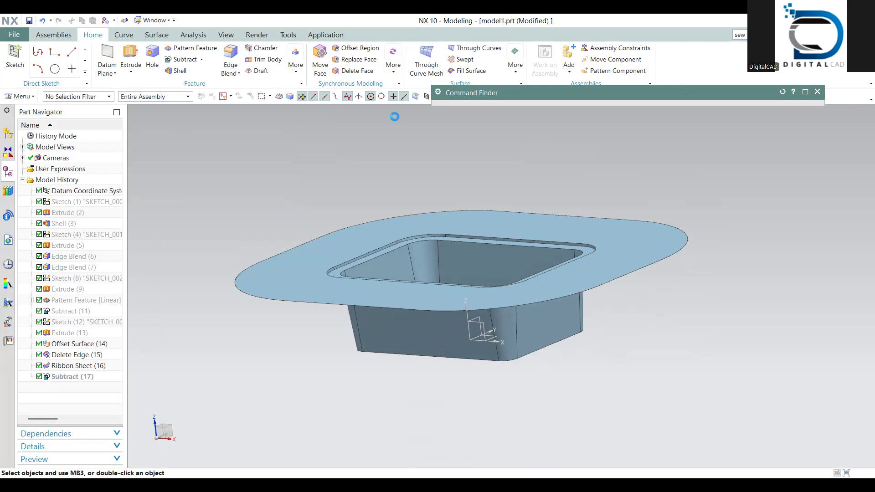
click(426, 328)
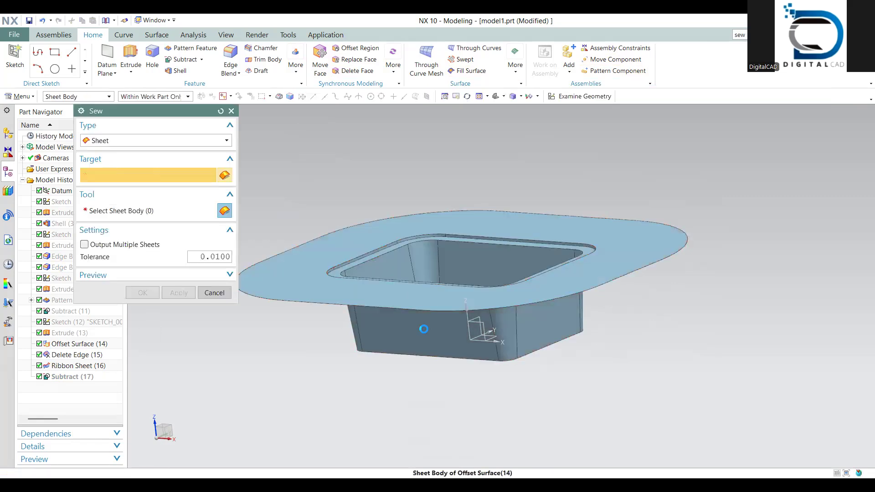
scroll(333, 271, up, 2)
click(313, 260)
scroll(423, 355, down, 4)
middle_drag(424, 355, 372, 322)
click(141, 293)
middle_drag(463, 315, 458, 365)
Show the extruded block and split it using the body faces of the sewn parting sheet
right_click(83, 334)
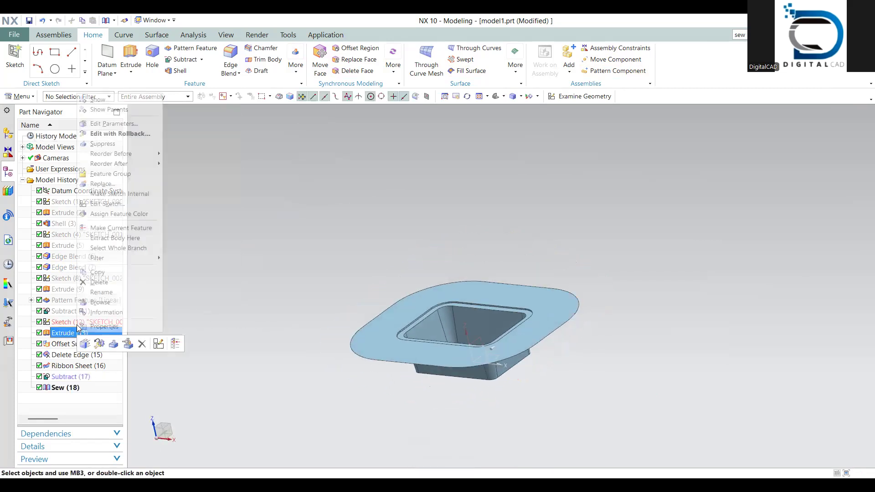
click(103, 100)
shift+middle_drag(408, 318, 377, 250)
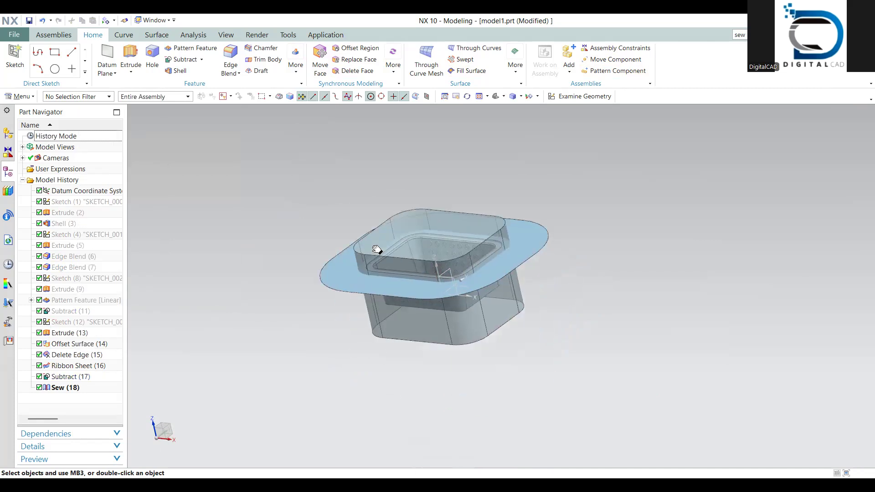
shift+middle_drag(398, 284, 403, 284)
click(301, 74)
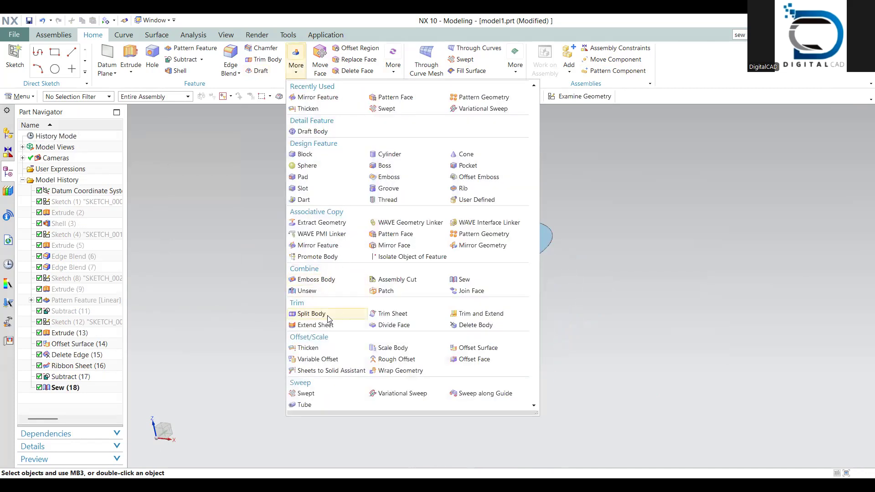
click(328, 317)
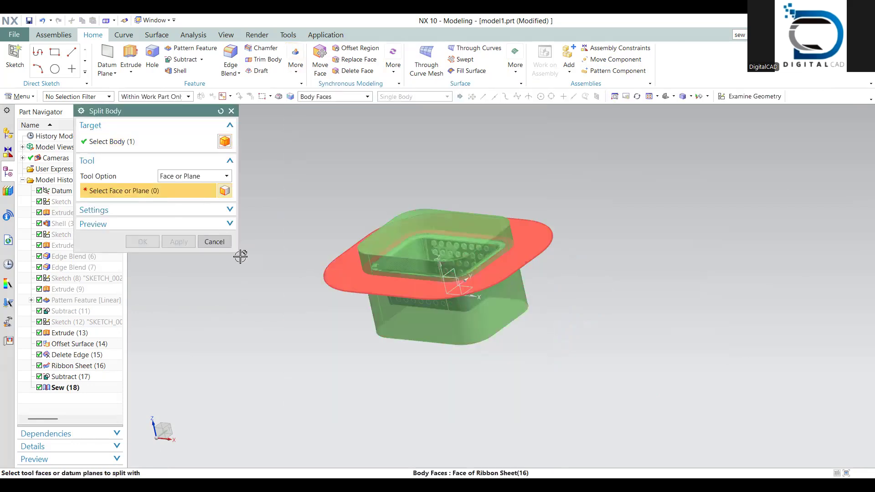
click(143, 242)
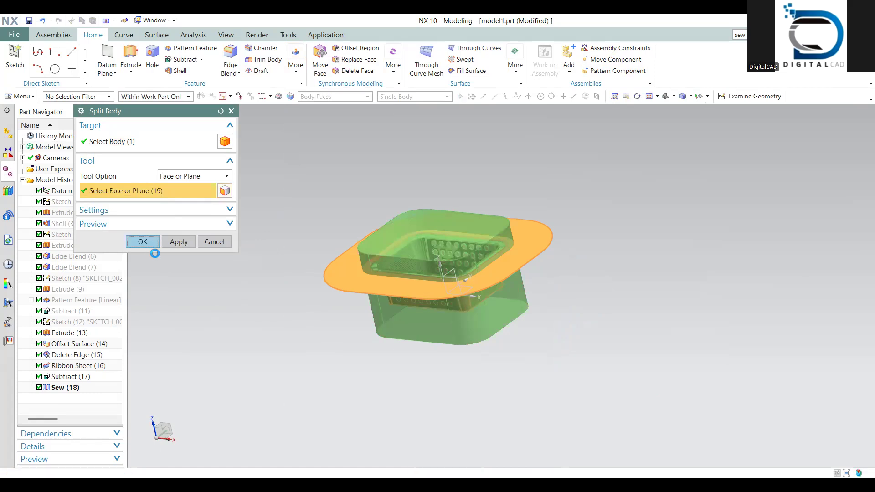
Hide the sewn parting sheet so only the split mould block is displayed
mouse_move(306, 307)
shift+middle_down()
mouse_move(300, 297)
mouse_move(297, 310)
shift+middle_up()
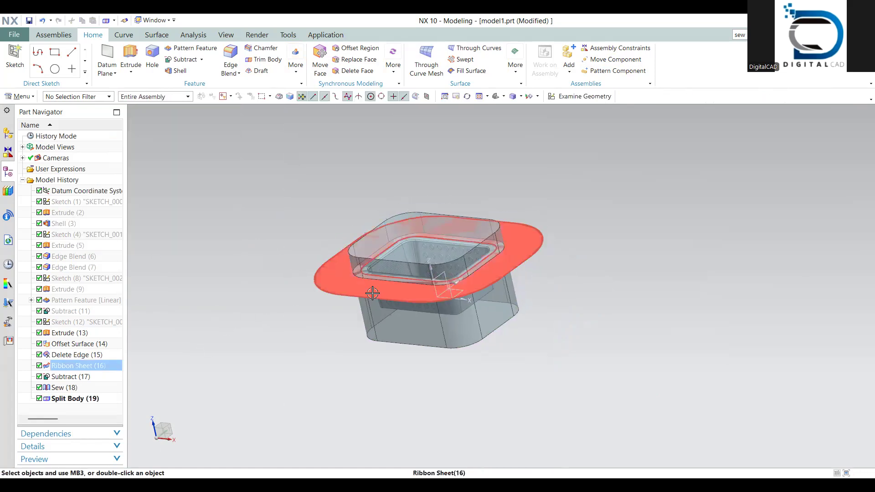
click(83, 366)
right_click(345, 275)
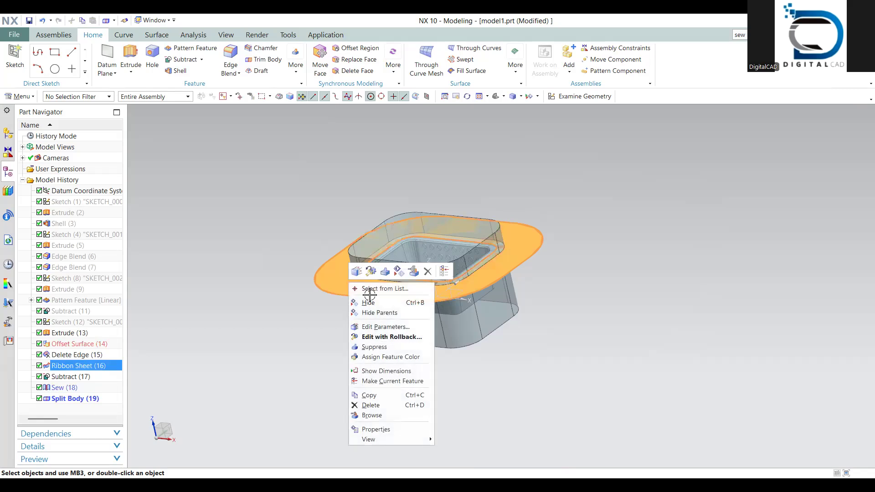
click(365, 298)
middle_drag(364, 299, 330, 294)
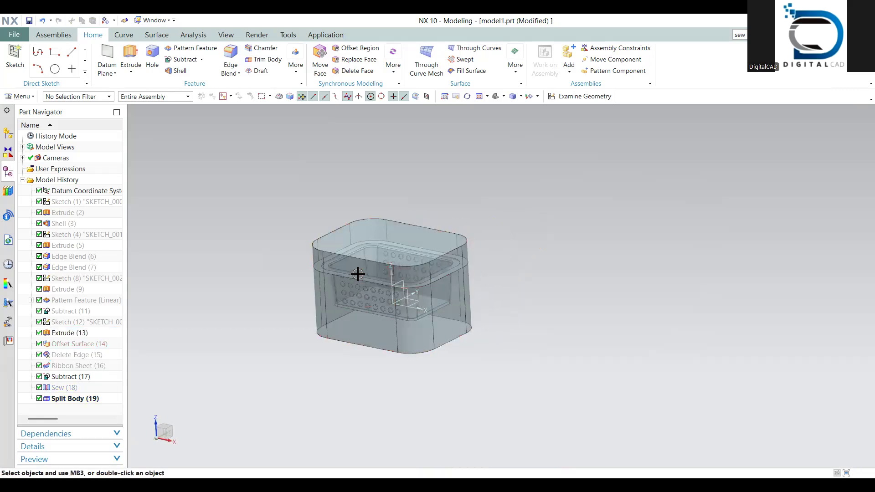
Try hiding the upper half of the split mould block to inspect the two bodies
key(ctrl+b)
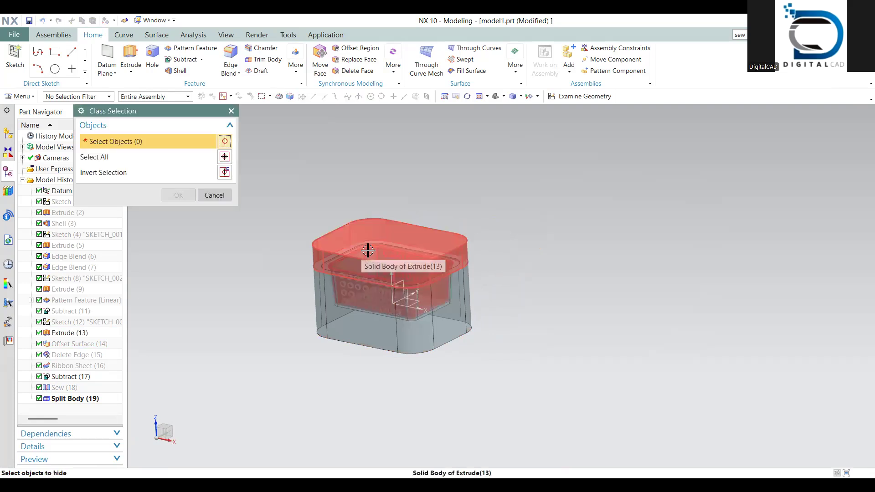
click(373, 314)
scroll(360, 299, up, 3)
middle_drag(360, 291, 363, 273)
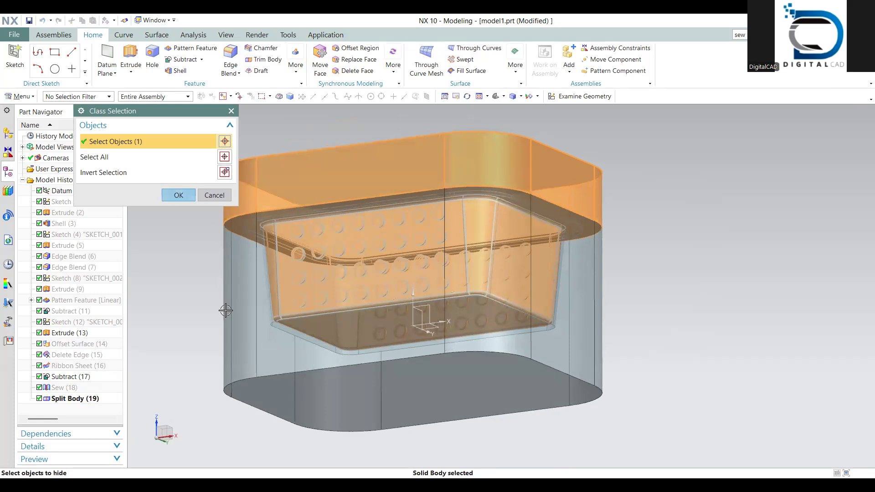
middle_click(273, 345)
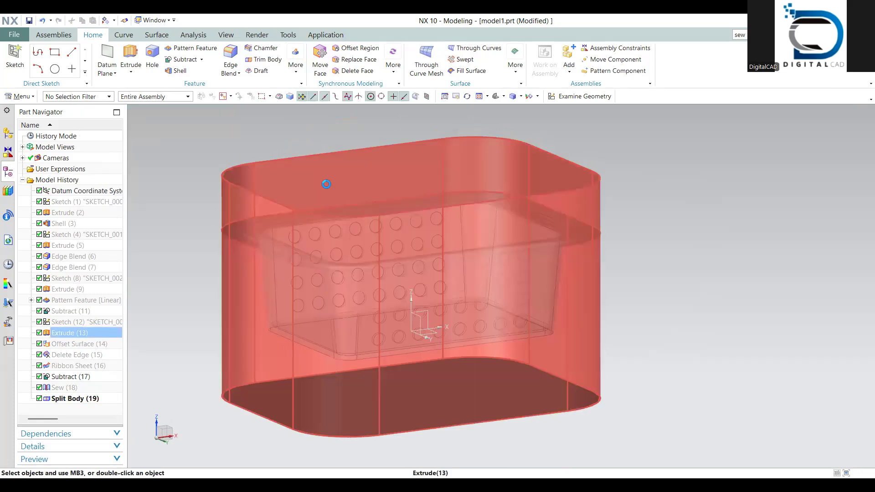
key(ctrl+b)
click(338, 309)
scroll(338, 309, down, 4)
middle_click(249, 286)
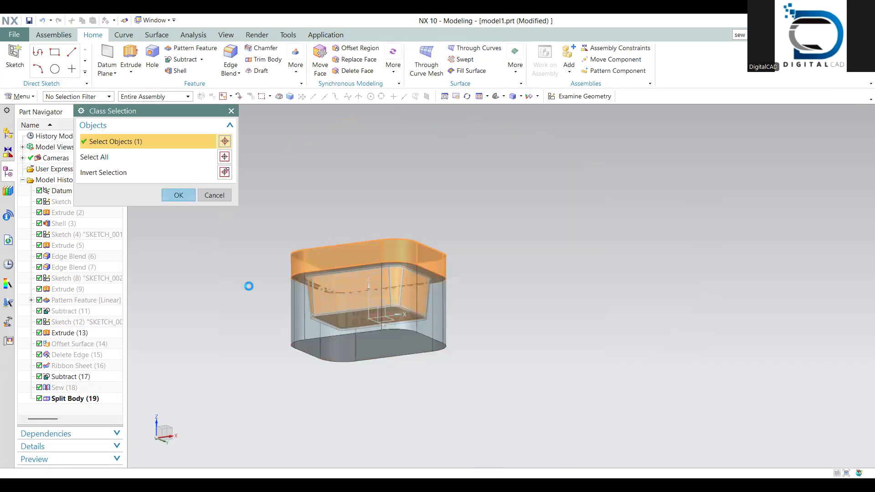
key(ctrl+b)
key(Escape)
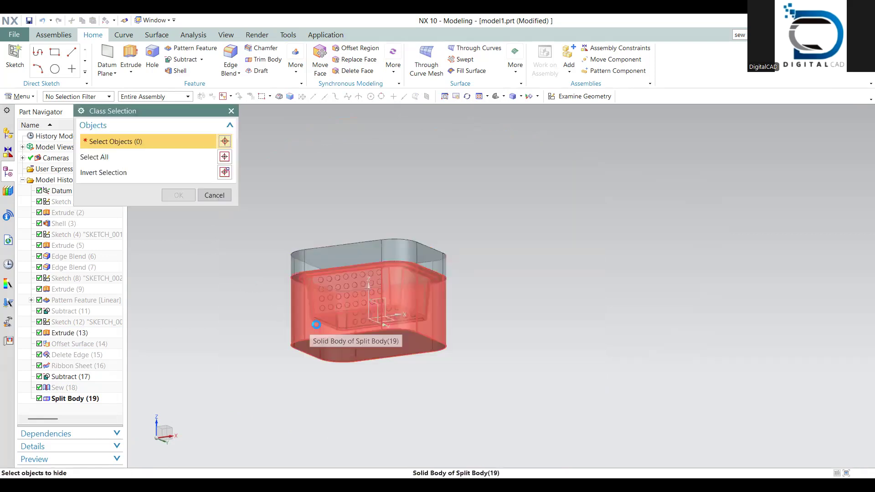
Change the display color of the lower mould half to Green
key(ctrl+j)
click(324, 320)
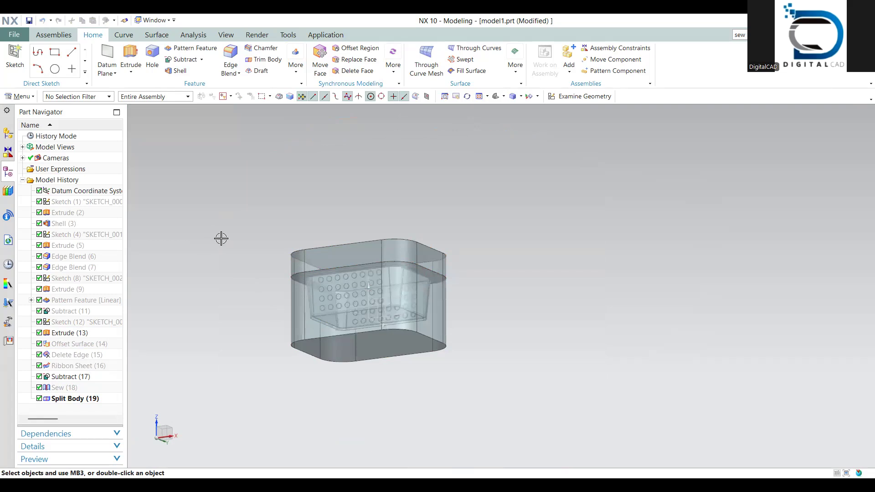
click(178, 196)
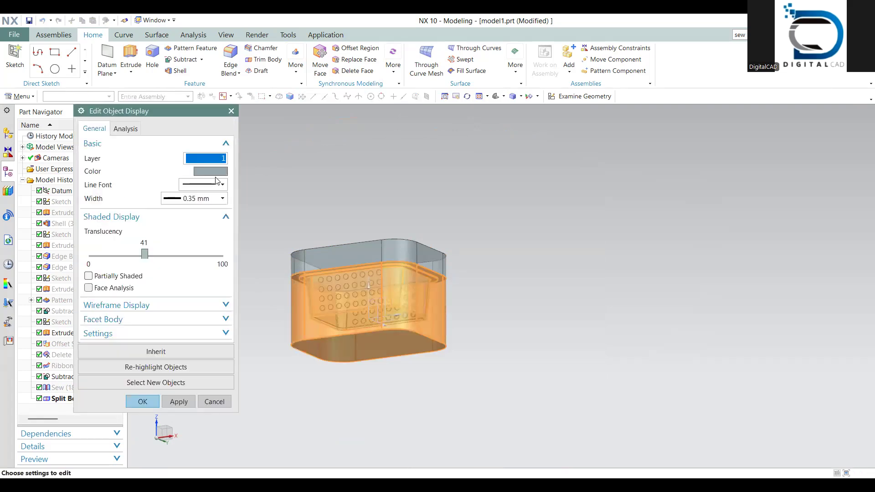
click(210, 171)
click(152, 140)
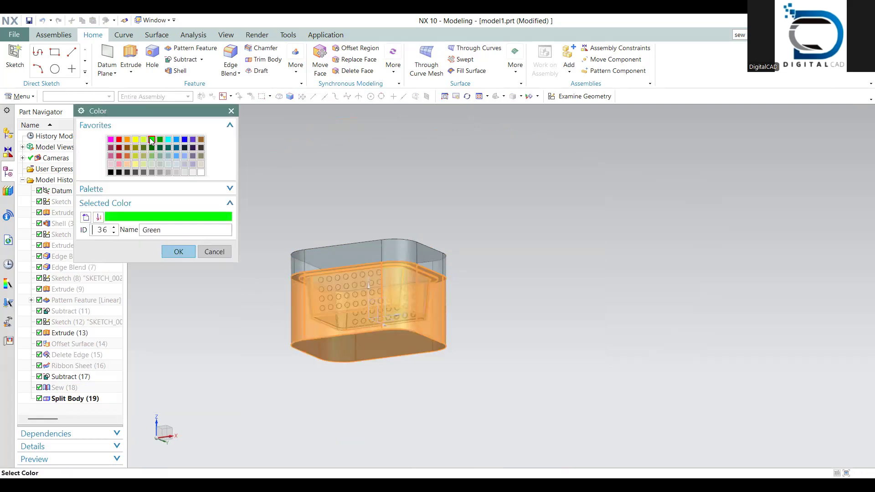
click(188, 251)
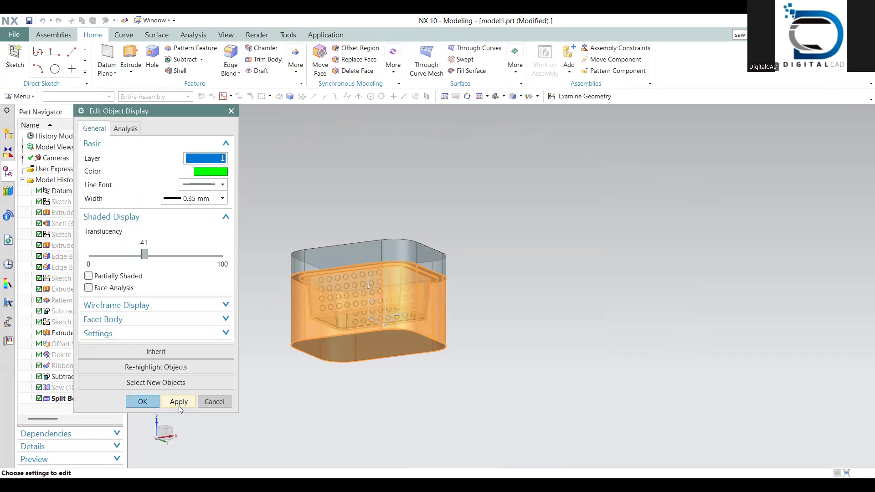
click(179, 402)
click(203, 404)
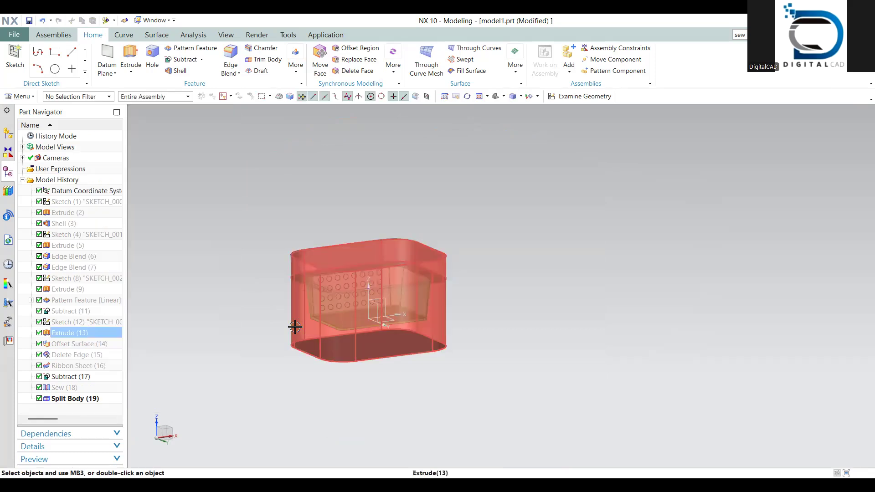
Change the display color of the upper mould half to blue
click(380, 250)
key(ctrl+j)
click(209, 171)
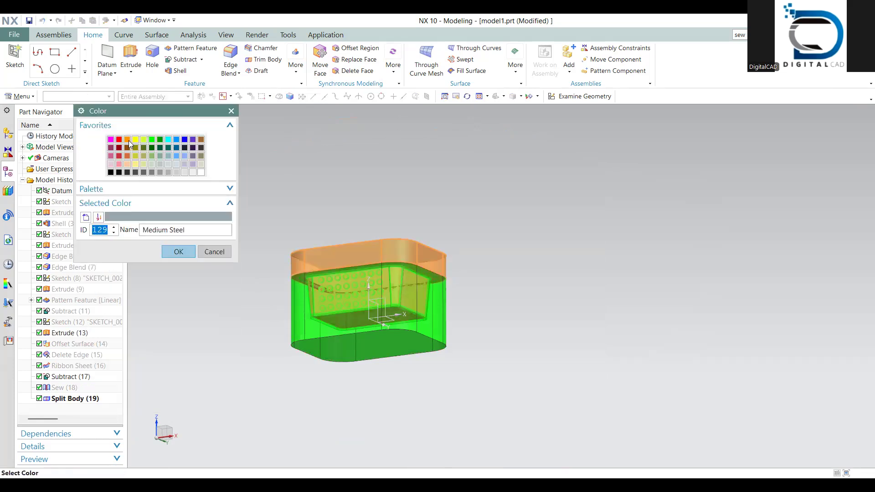
click(159, 140)
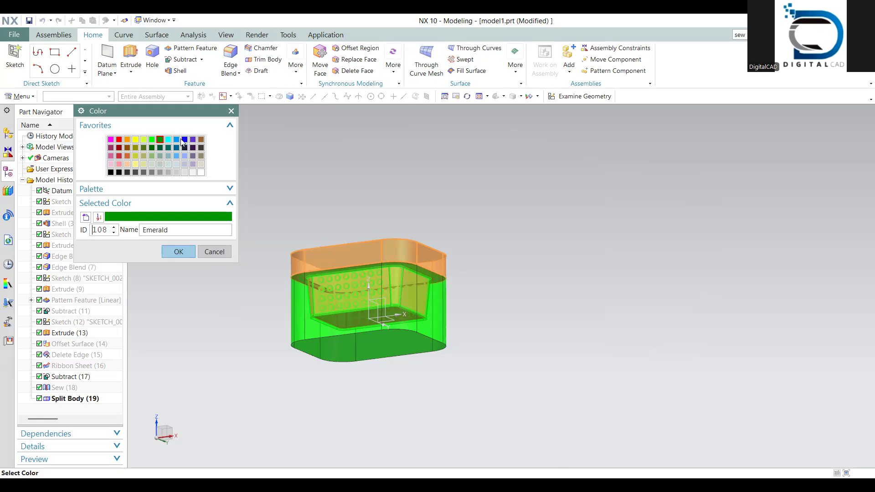
click(177, 140)
middle_click(179, 399)
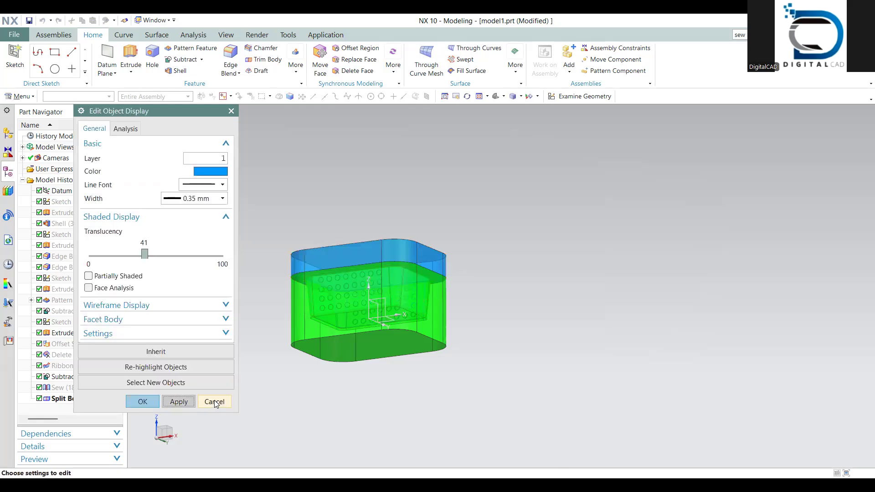
middle_click(178, 401)
Hide the green lower mould half to expose the blue core with its perforated side walls
middle_drag(403, 296, 398, 321)
click(382, 315)
key(ctrl+b)
key(ctrl+z)
key(ctrl+b)
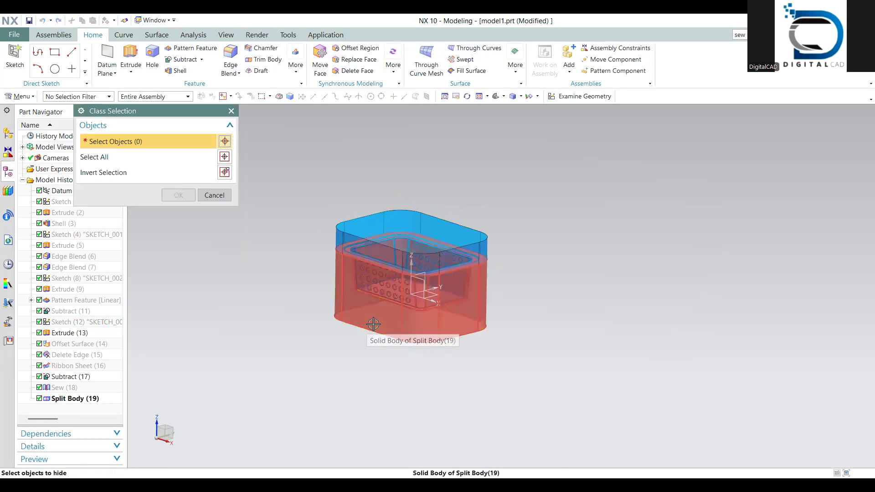
click(373, 324)
middle_click(379, 343)
scroll(414, 304, up, 6)
middle_drag(413, 281, 412, 276)
middle_drag(418, 341, 412, 242)
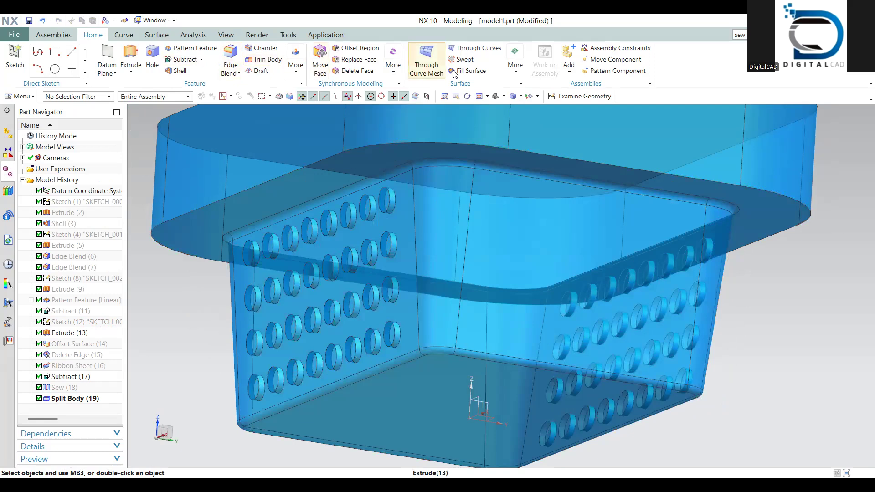
click(740, 37)
text(off)
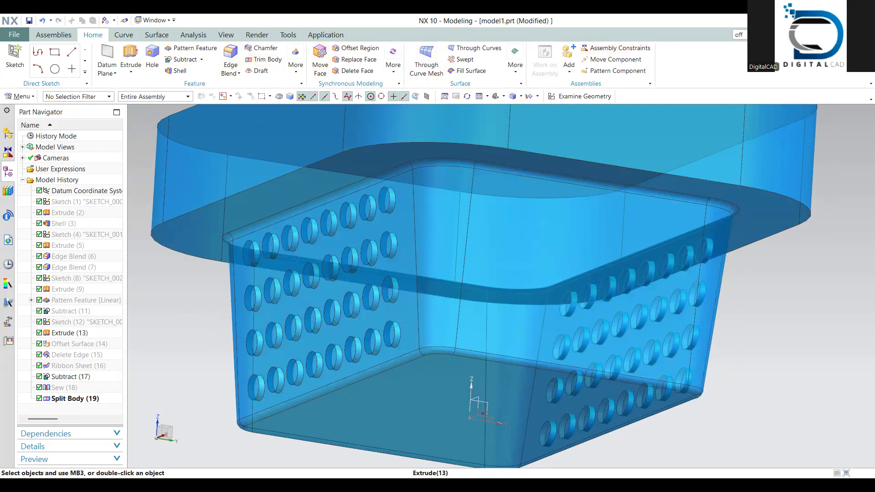
text(set face)
key(Return)
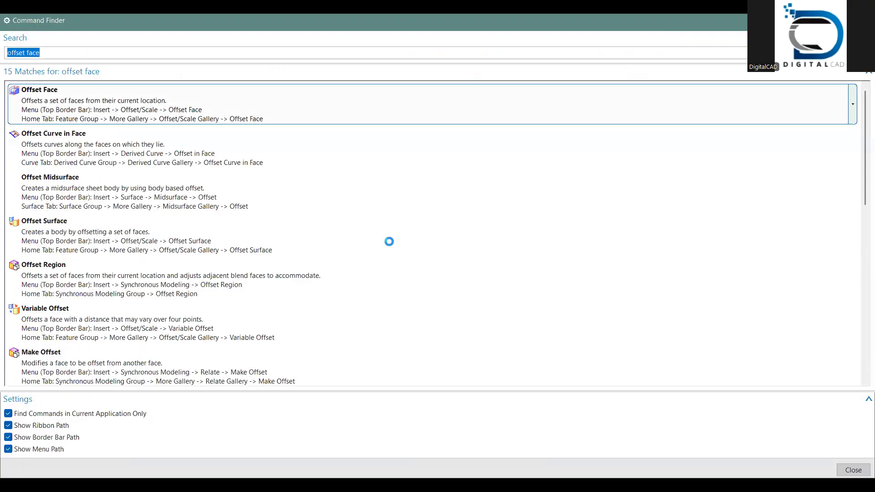
click(389, 242)
click(401, 241)
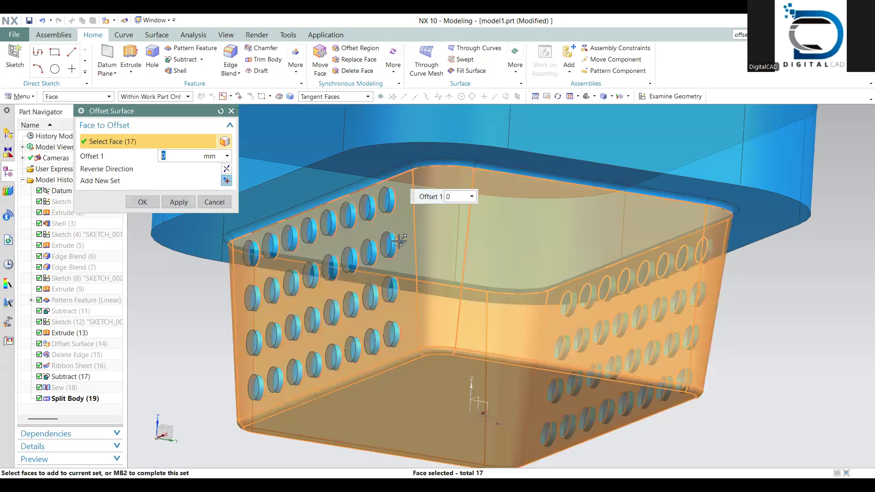
click(359, 98)
click(358, 106)
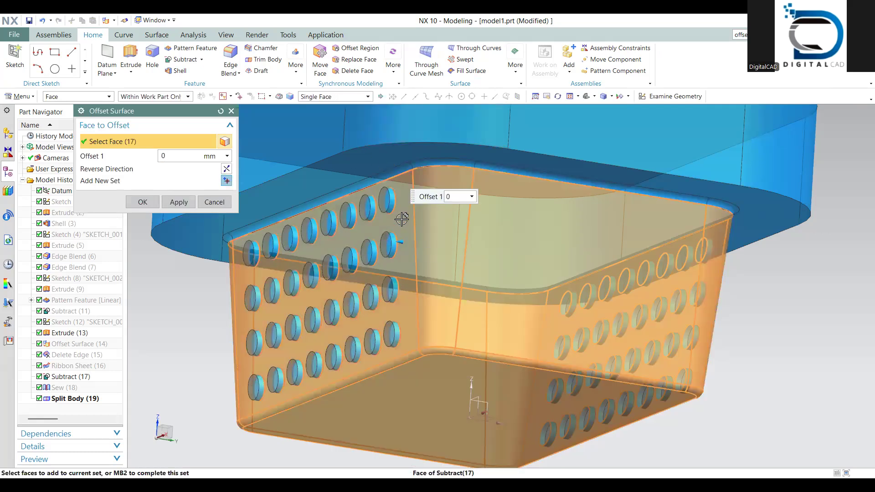
middle_click(403, 226)
click(390, 320)
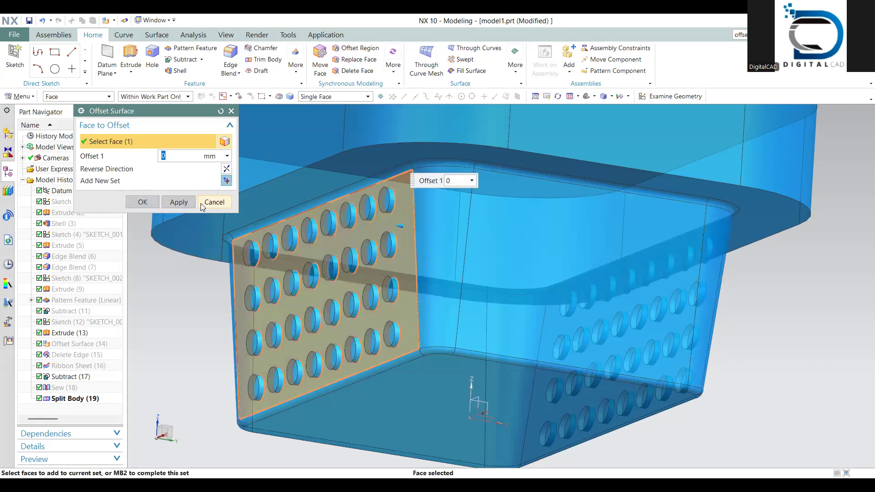
click(143, 202)
Untrim the perforated side face of the blue core with Hide Original and Associative enabled
click(740, 35)
text(untri)
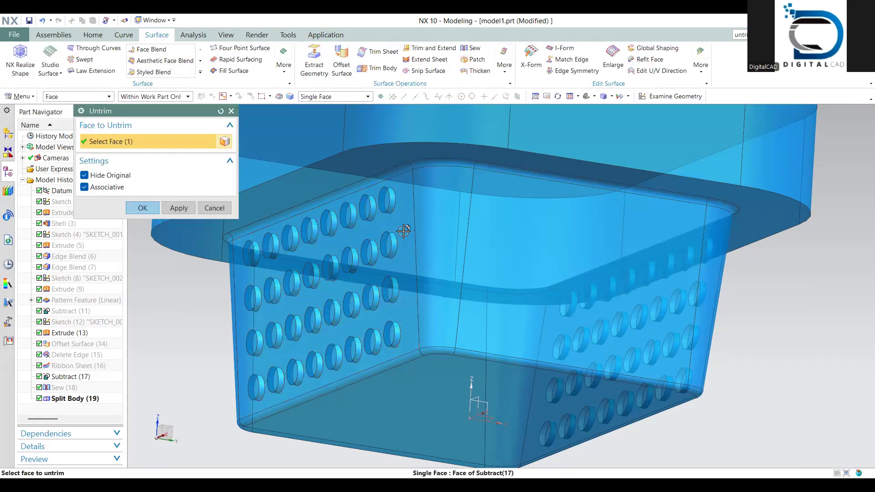
click(401, 233)
click(139, 207)
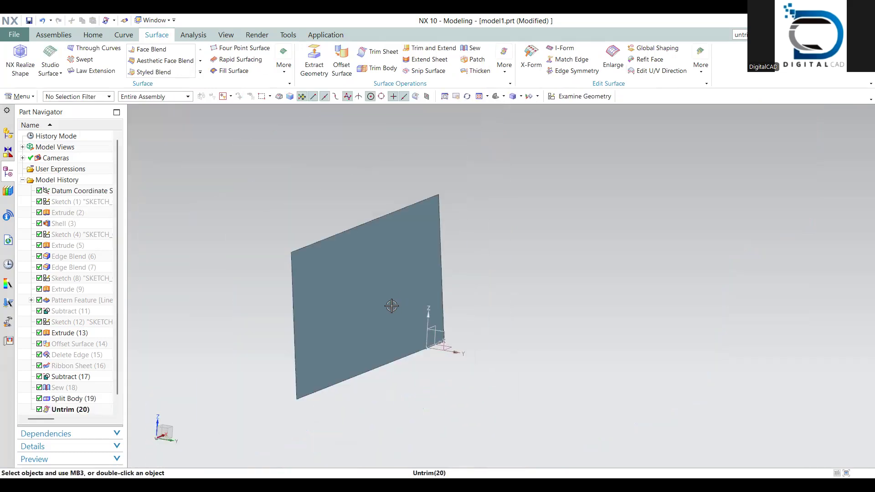
Show the split mould bodies again and hide the green lower half, leaving the blue core with the untrimmed sheet
middle_drag(306, 290, 91, 361)
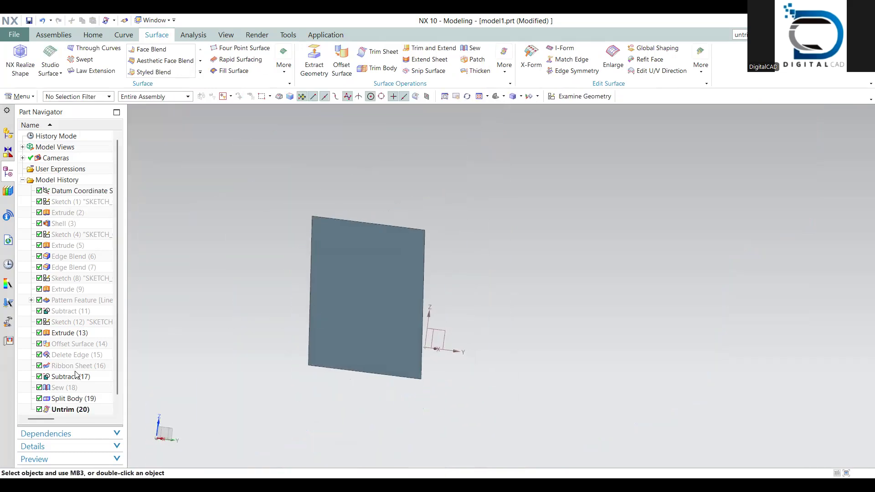
right_click(74, 389)
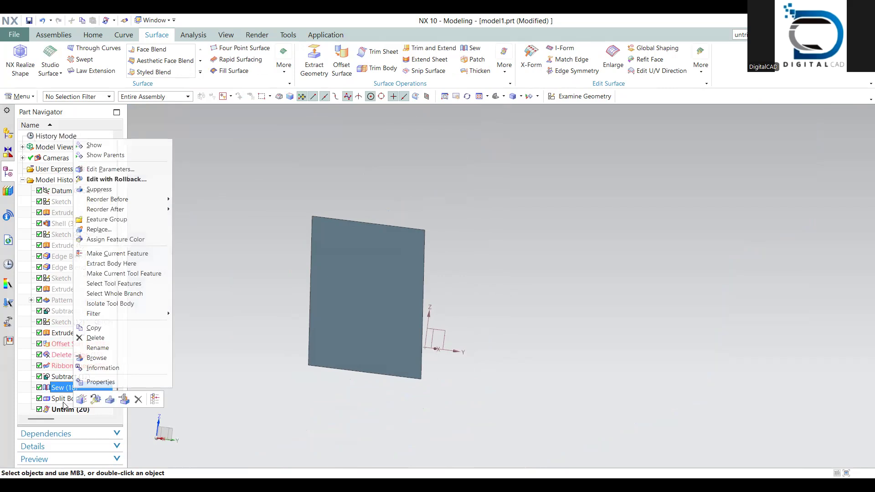
click(101, 146)
middle_drag(321, 297, 388, 296)
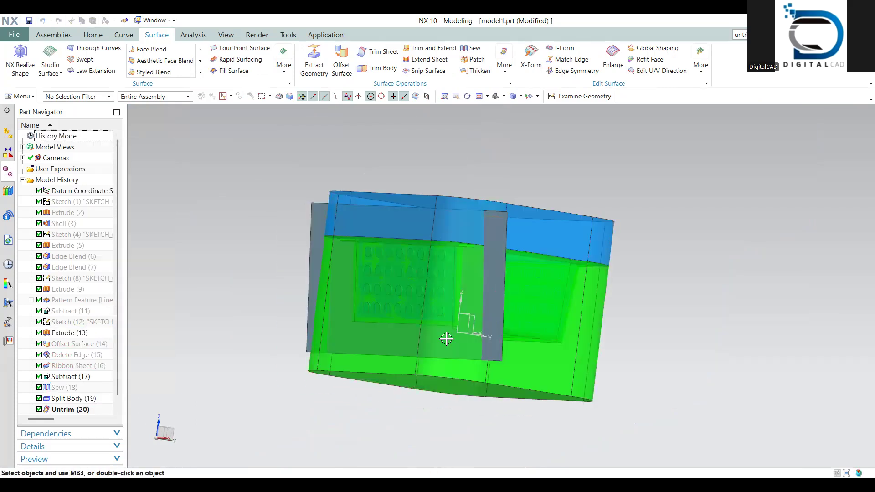
key(ctrl+b)
click(448, 363)
middle_click(447, 363)
scroll(447, 284, up, 4)
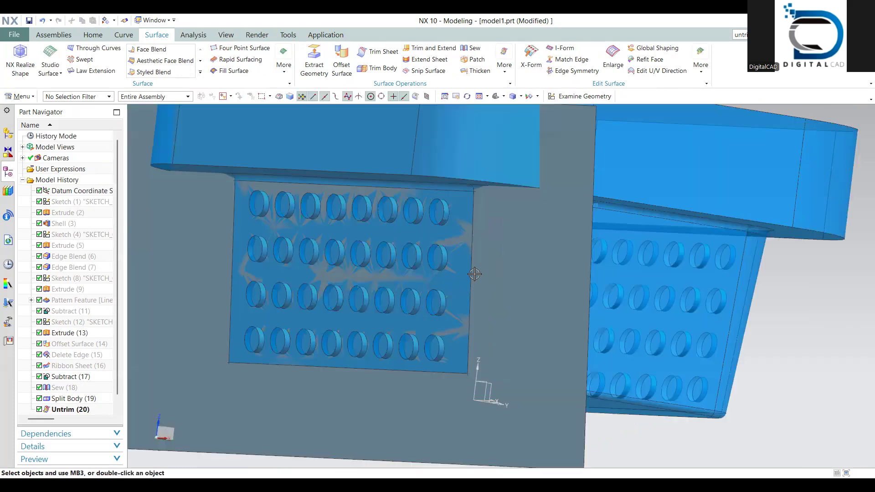
Start the Trim Sheet command for cutting back the oversized untrimmed sheet at the core's perforated side
click(741, 35)
text(trim sheet)
key(Return)
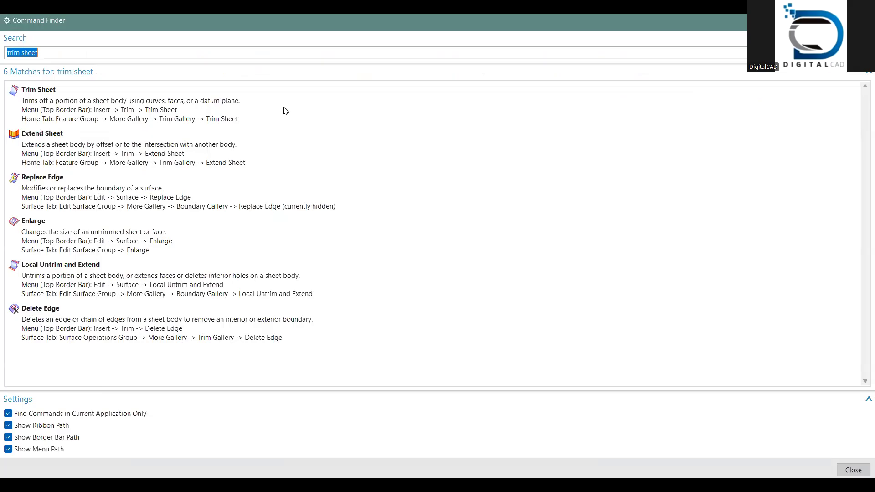
key(Down)
key(Return)
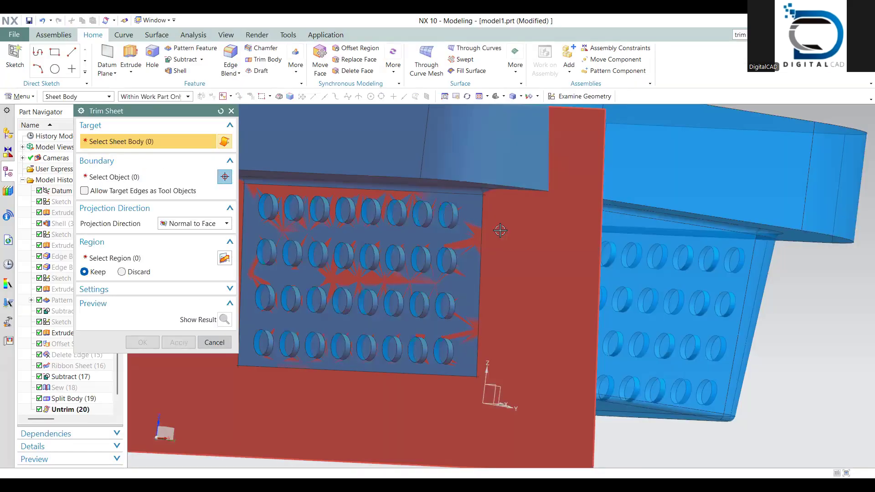
Trim the large untrimmed sheet along the four outer edges of the perforated face, discarding the region outside them
click(500, 230)
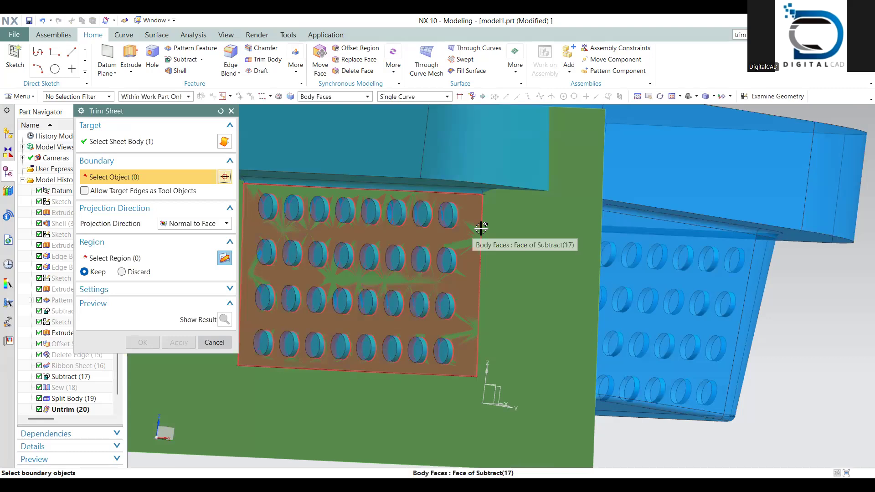
click(480, 200)
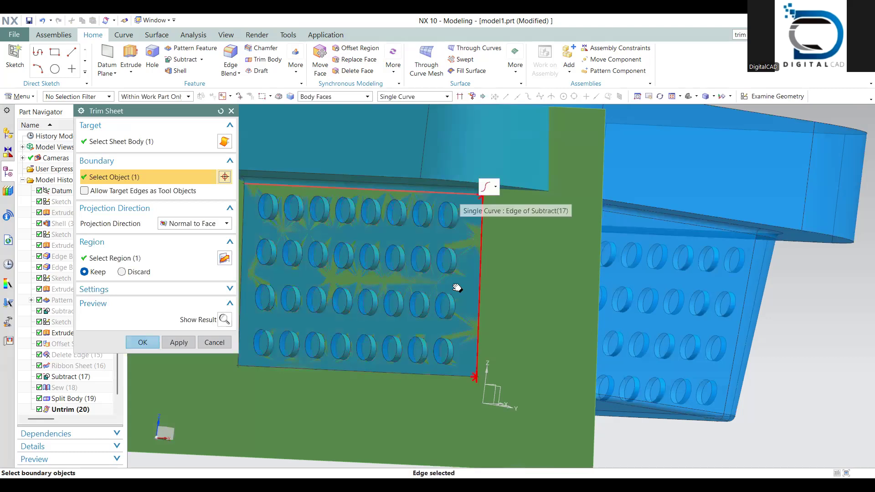
shift+middle_drag(457, 287, 558, 287)
click(343, 242)
click(359, 365)
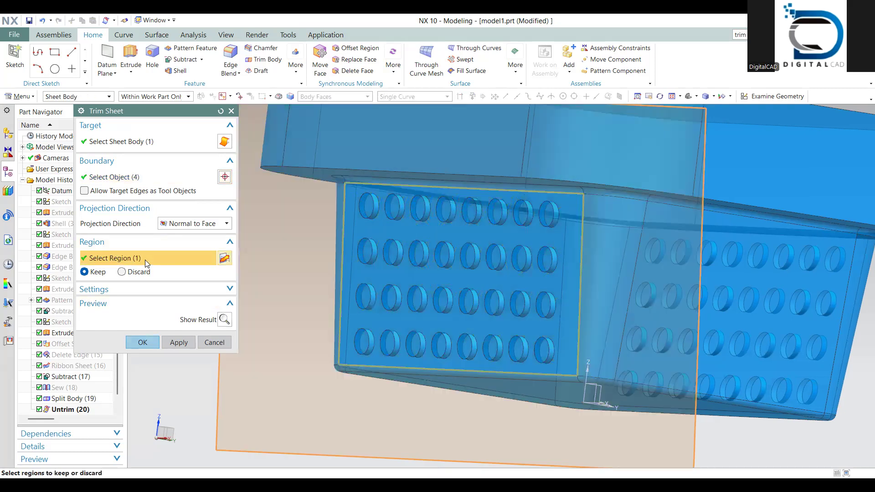
click(139, 274)
click(143, 340)
Search the commands for "unsew", and hide the trimmed sheet of Trim Sheet (21) that covers the perforated face
scroll(387, 294, down, 2)
shift+middle_drag(387, 295, 364, 292)
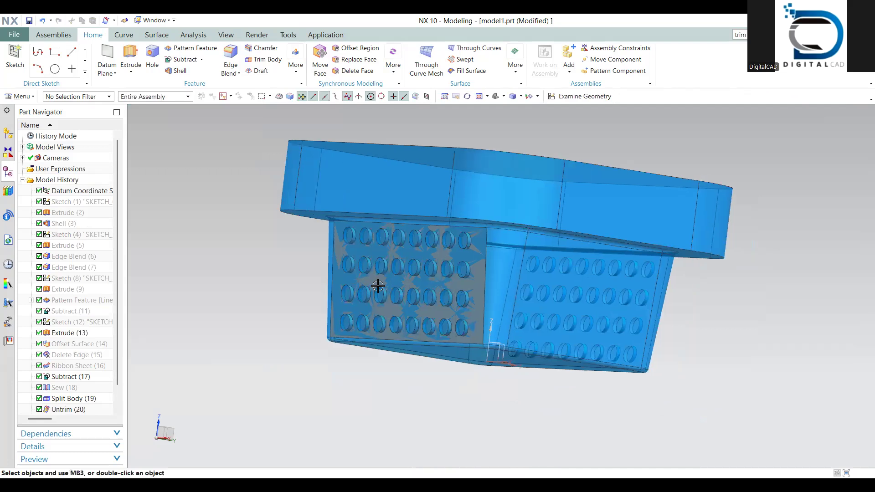
scroll(445, 289, up, 1)
click(740, 35)
text(unsew)
key(Return)
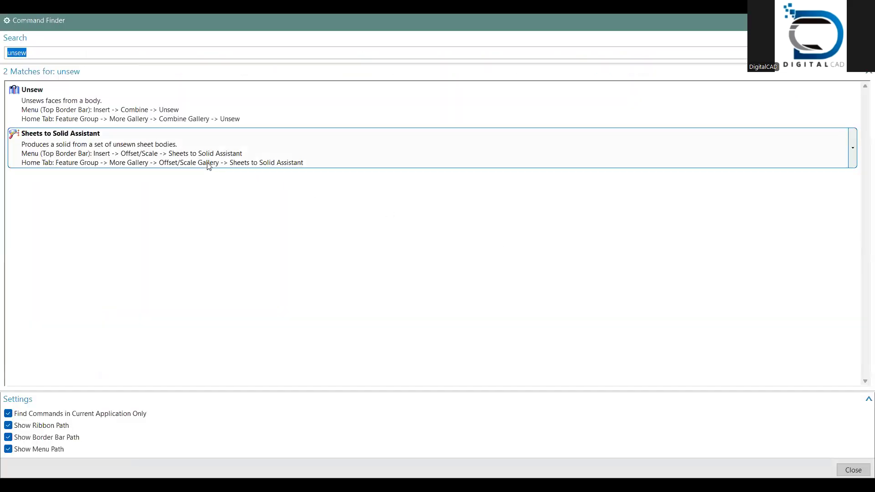
click(428, 104)
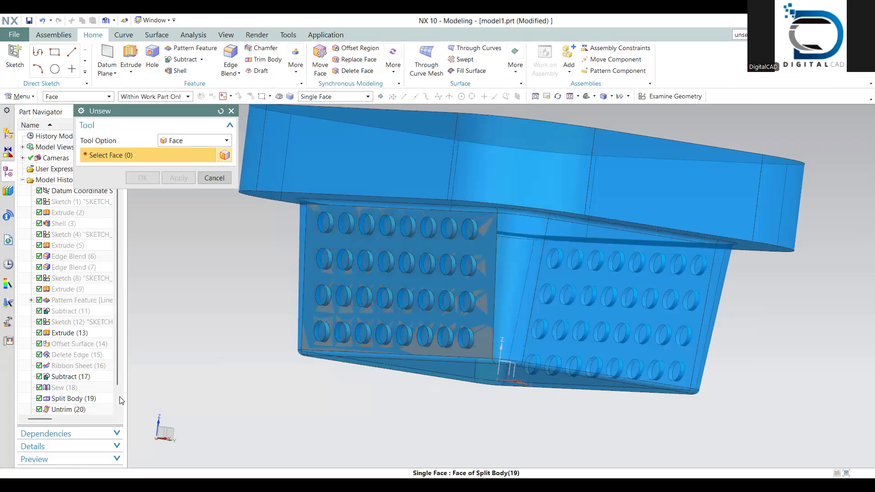
key(Escape)
click(68, 398)
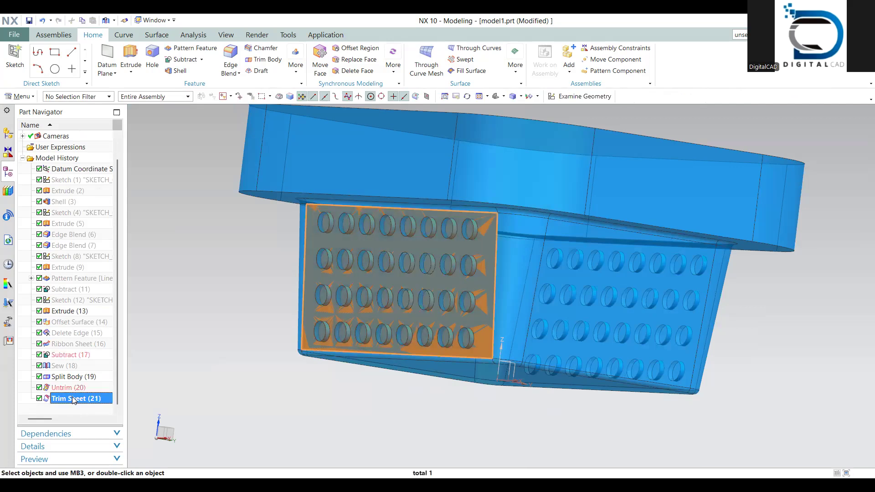
right_click(68, 399)
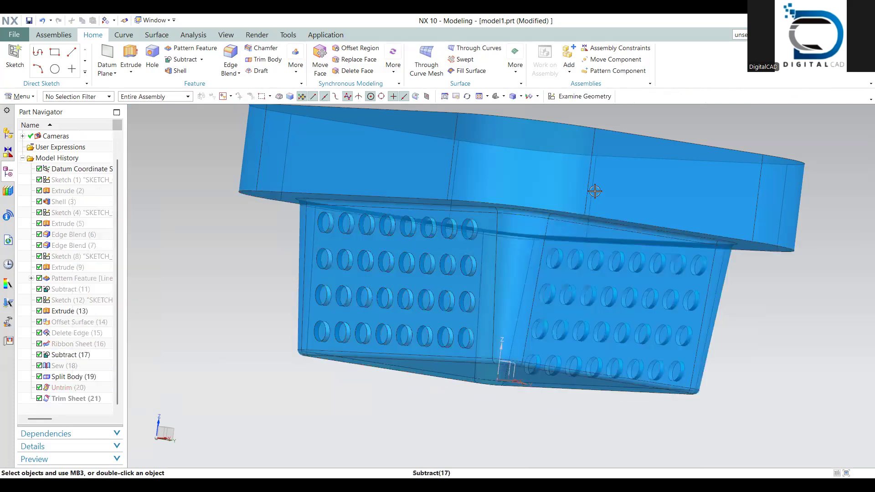
Start Unsew with the Face option and select the perforated face and the hole walls in its two upper rows
click(824, 35)
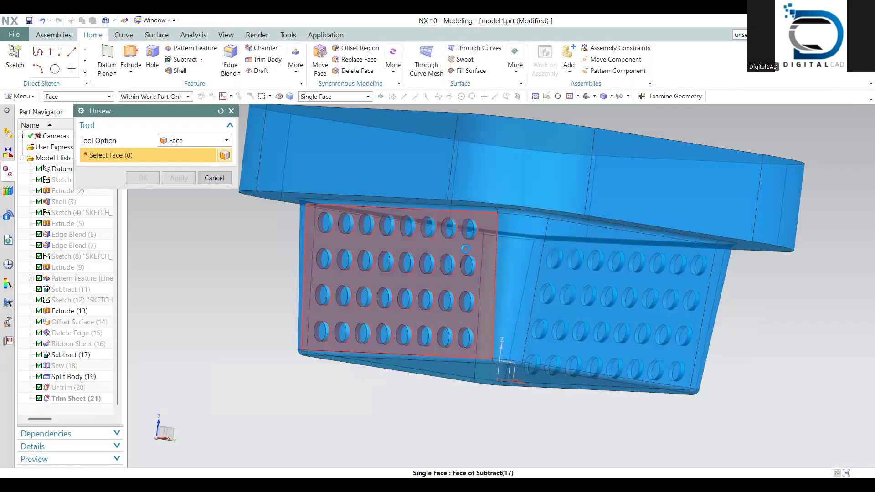
click(459, 227)
scroll(458, 227, up, 3)
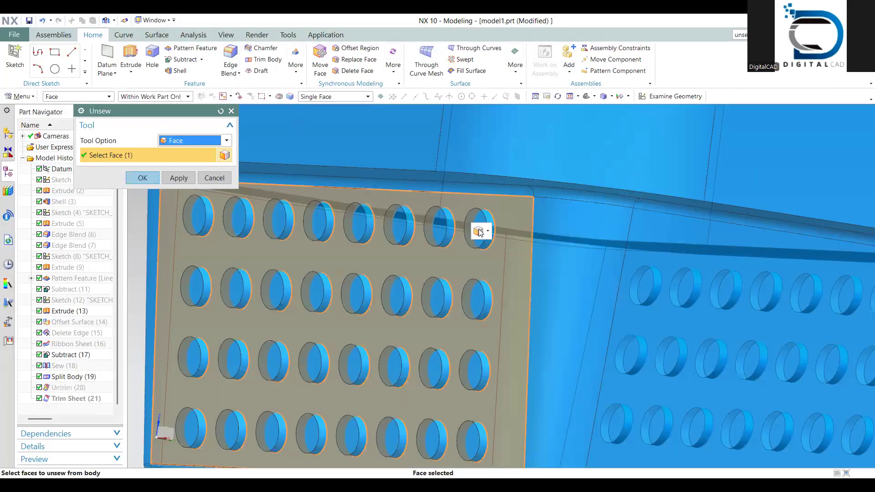
scroll(516, 203, up, 3)
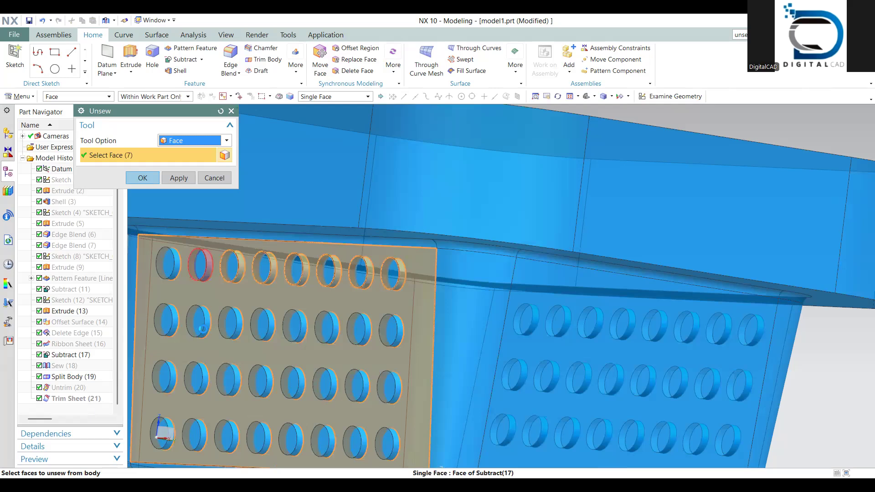
click(236, 333)
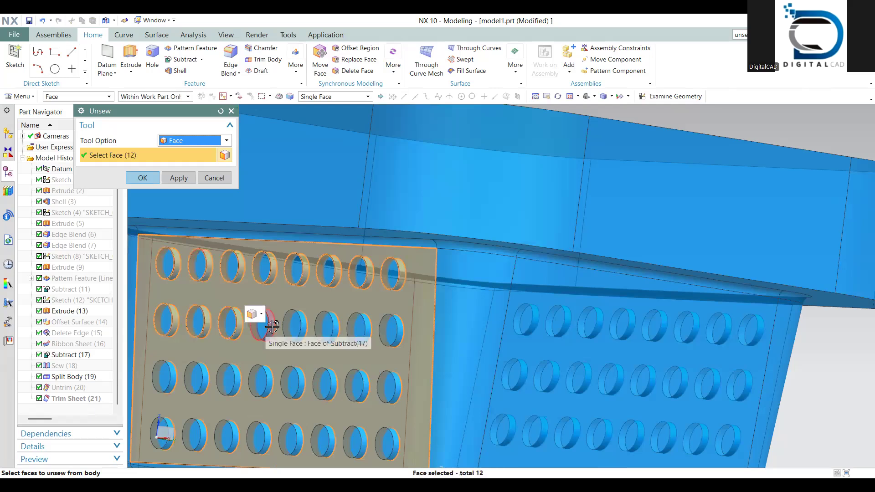
click(333, 334)
click(365, 335)
Add the faces of all the holes in the third row of the perforated face to the Unsew selection
click(394, 384)
scroll(376, 336, down, 2)
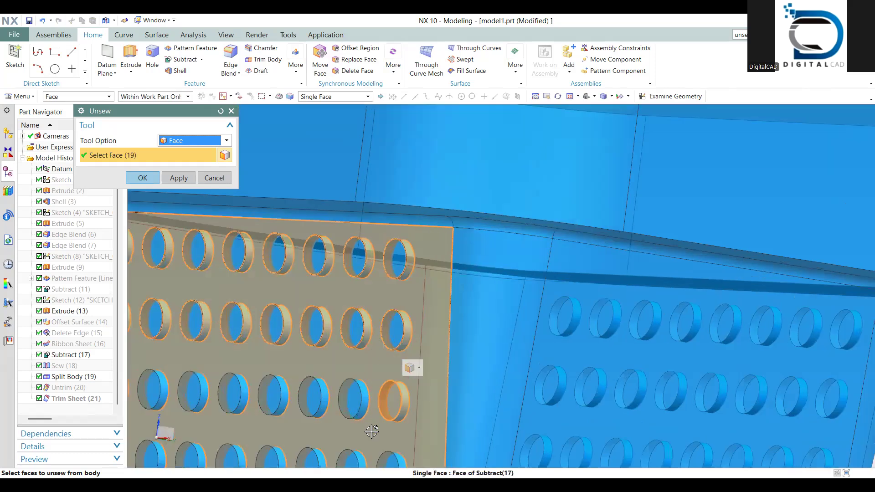
scroll(360, 425, down, 1)
click(358, 407)
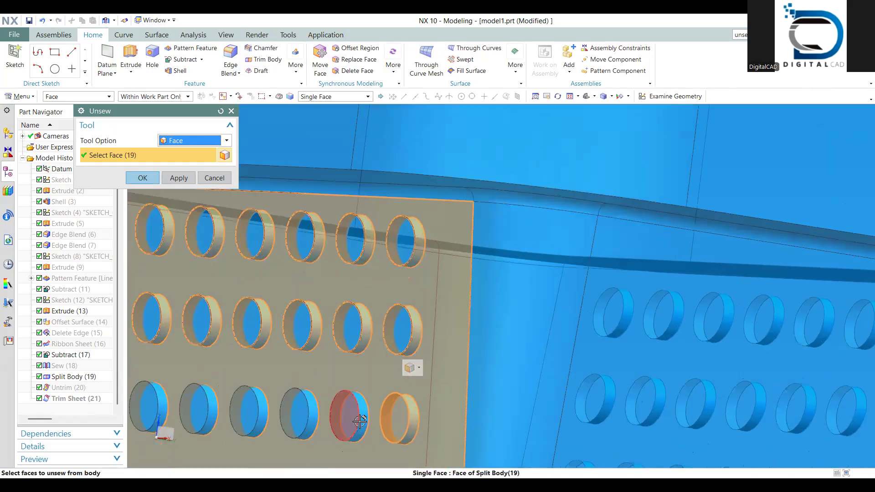
click(307, 427)
click(245, 421)
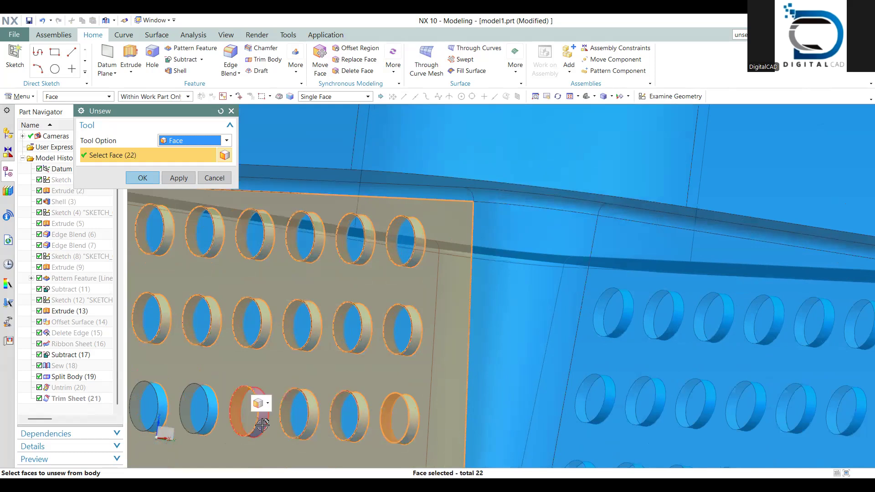
click(210, 417)
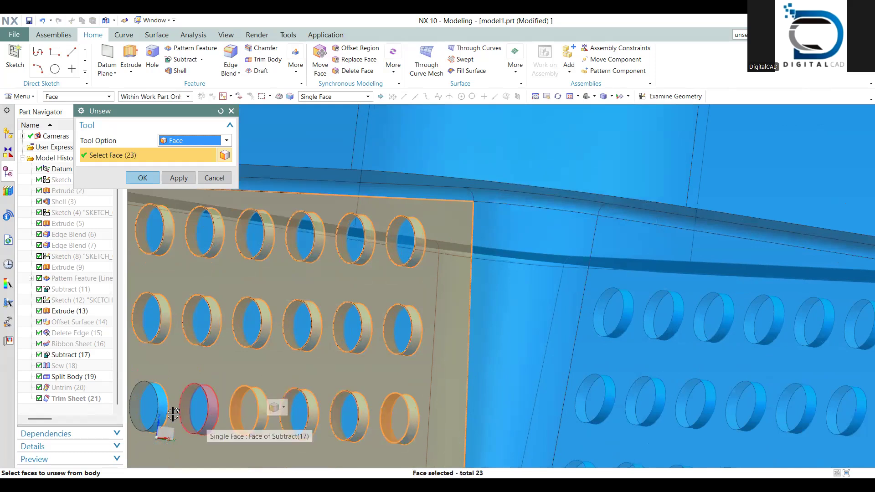
click(158, 411)
scroll(225, 350, up, 3)
scroll(309, 361, down, 2)
click(320, 363)
click(322, 364)
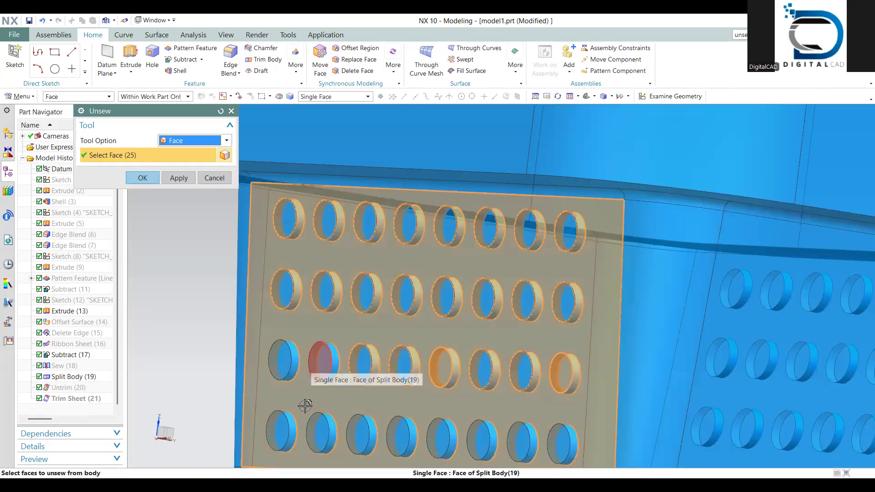
click(284, 363)
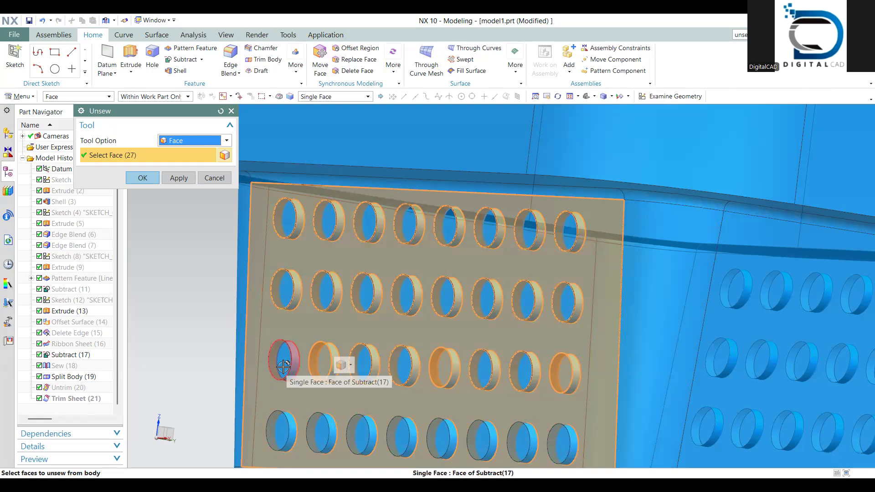
Add the hole walls of the lowest row to the selection and unsew all the selected faces from the body
click(284, 426)
click(334, 437)
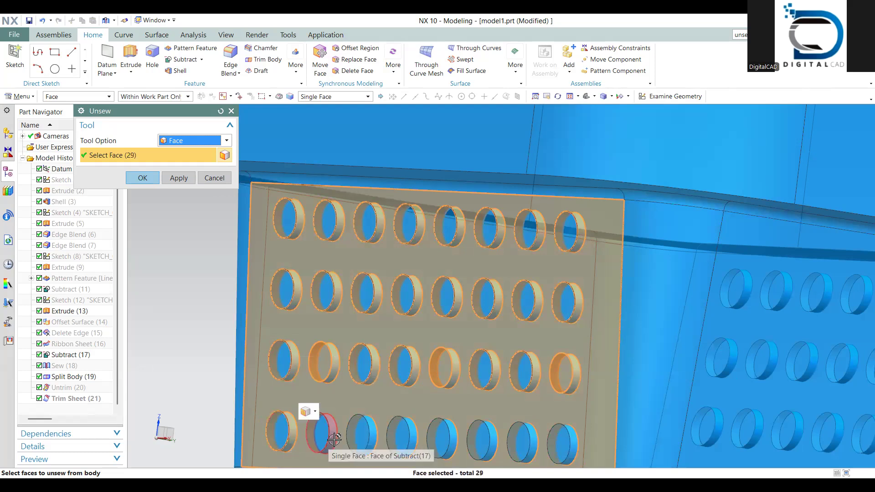
click(374, 436)
click(406, 436)
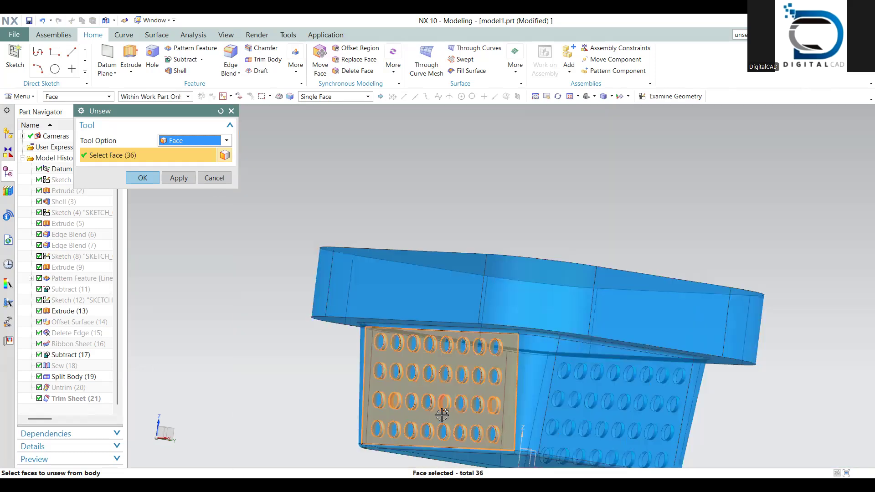
middle_drag(437, 410, 413, 392)
scroll(416, 354, up, 5)
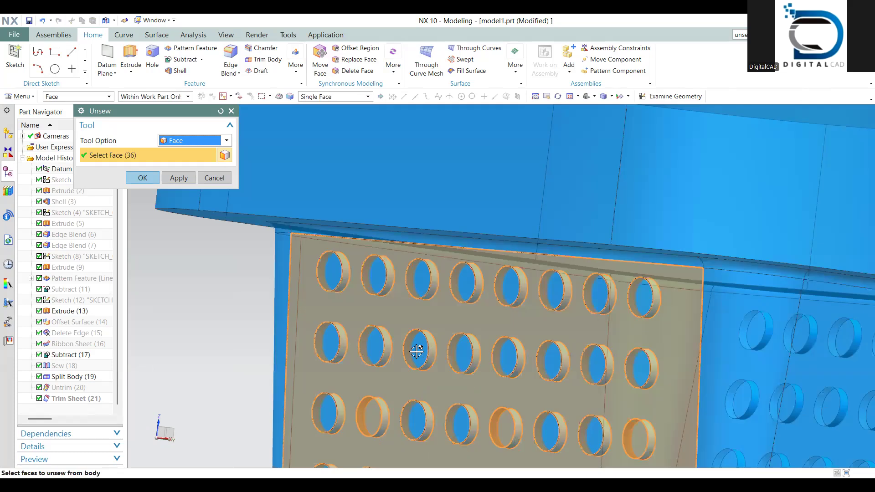
scroll(410, 360, down, 5)
click(142, 177)
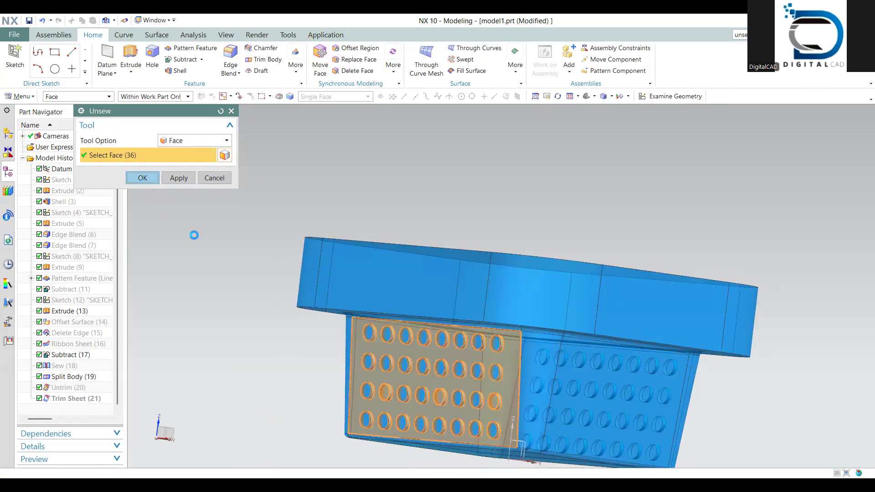
Hide the unsewn perforated sheet body and check the holes from the other side
key(ctrl+b)
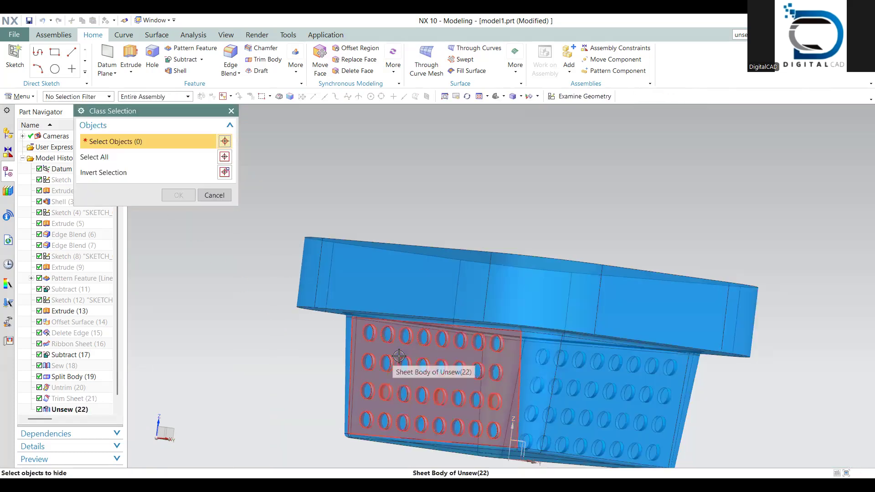
click(375, 380)
middle_click(375, 364)
middle_drag(375, 361, 404, 321)
Edit the Unsew (22) feature to add the end faces of the holes and exclude the large perforated face
click(91, 409)
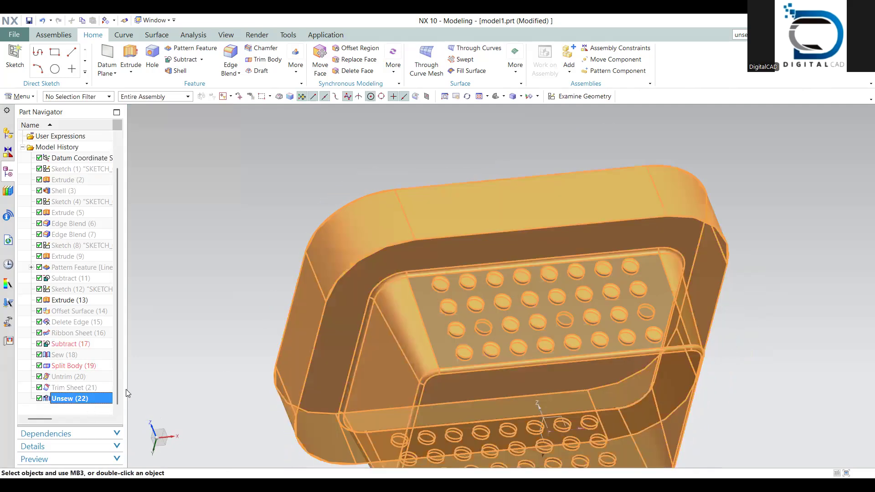
double_click(85, 398)
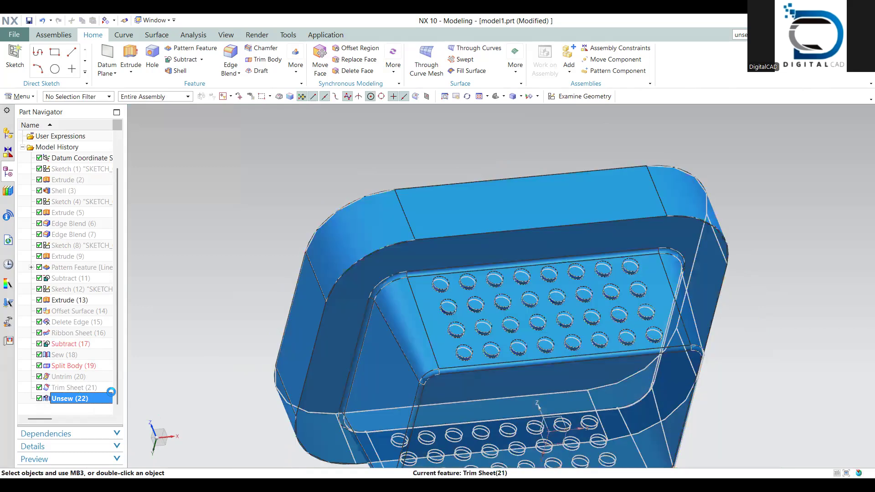
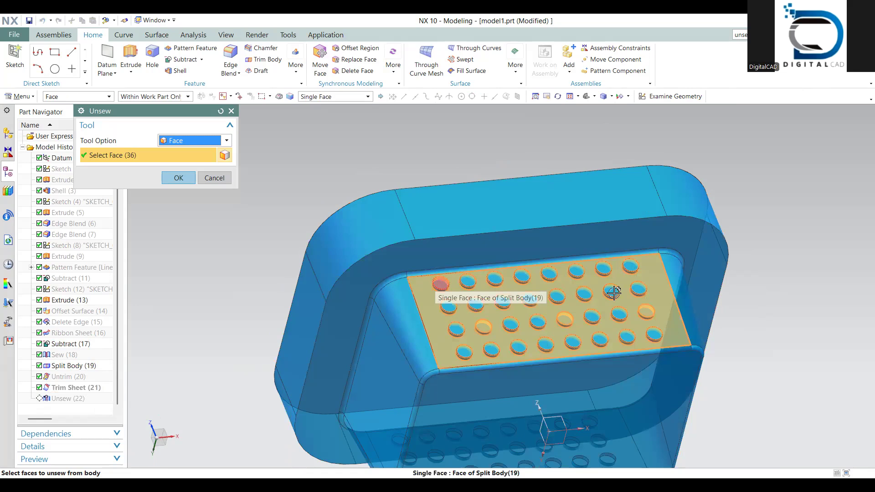
click(497, 303)
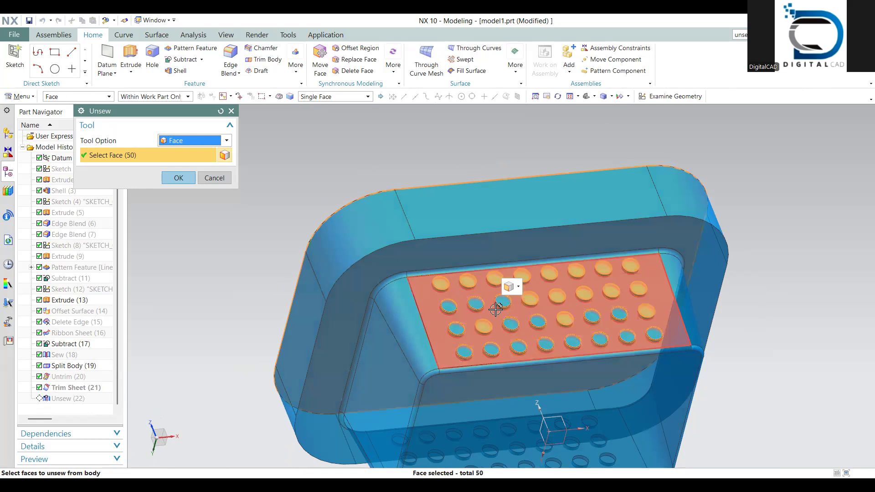
shift+click(500, 267)
shift+click(502, 301)
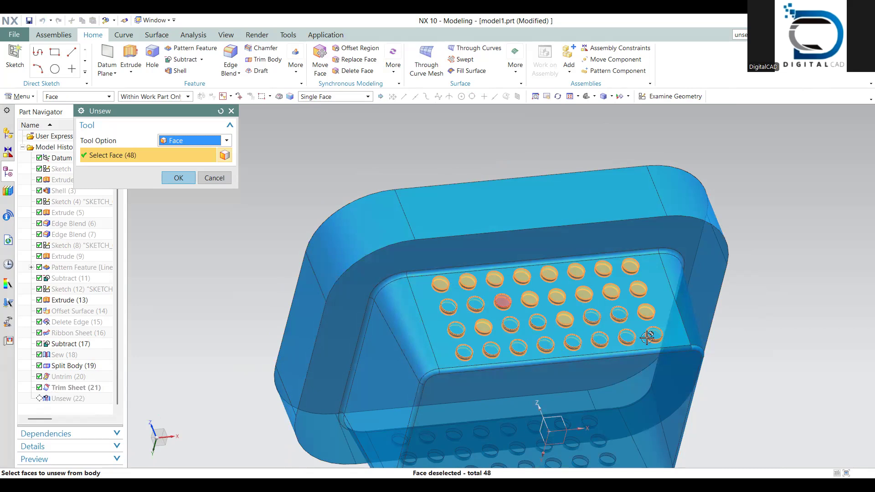
click(178, 178)
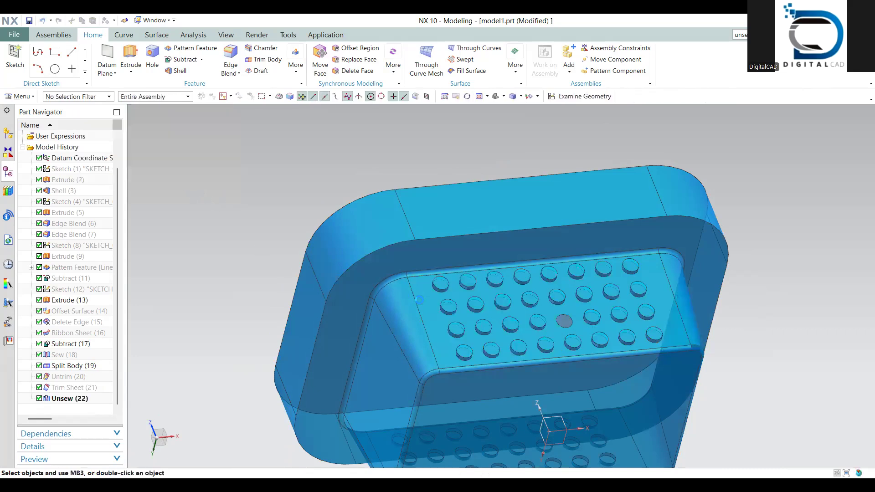
Try hiding the bodies of the Unsew feature to check which hole faces are separated
key(ctrl+b)
key(Escape)
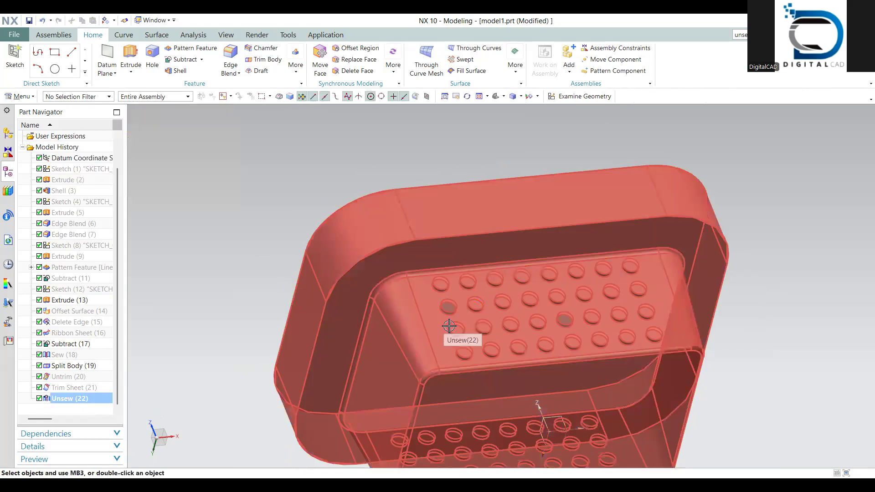
click(74, 400)
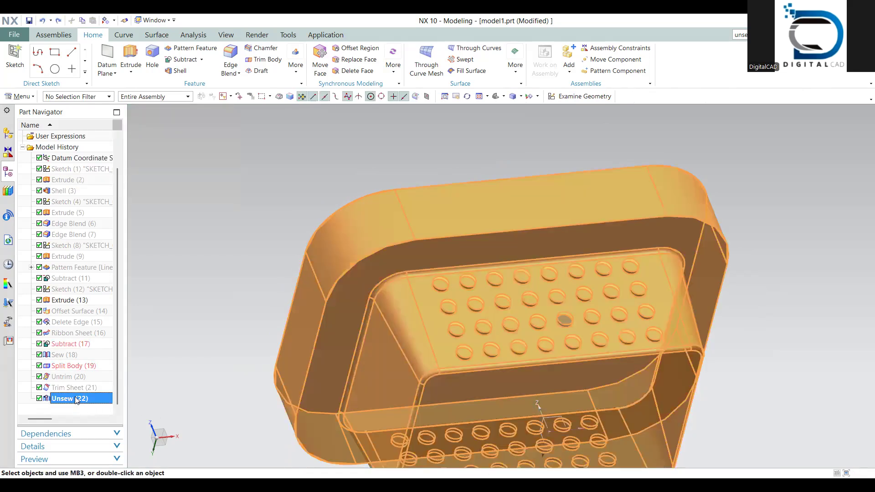
click(166, 367)
key(ctrl+b)
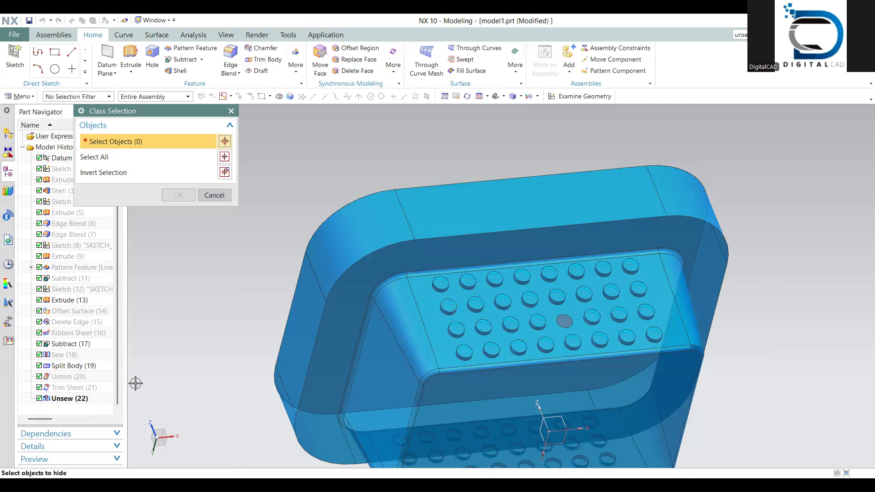
click(178, 196)
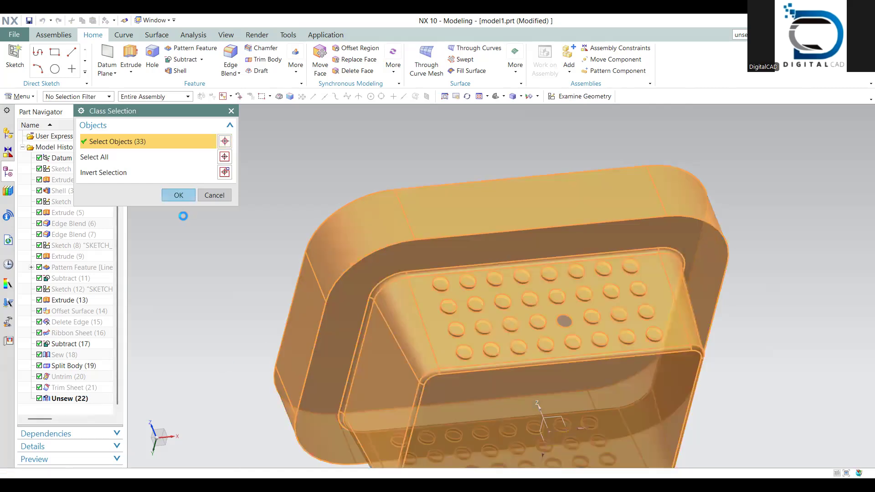
Reopen the Unsew (22) feature, check which hole faces it contains, and accept it
click(77, 399)
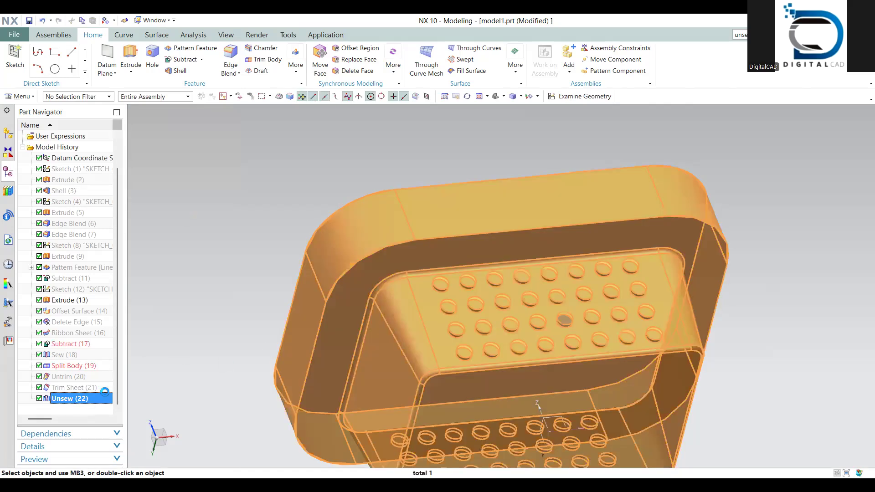
double_click(78, 398)
middle_drag(539, 336, 505, 344)
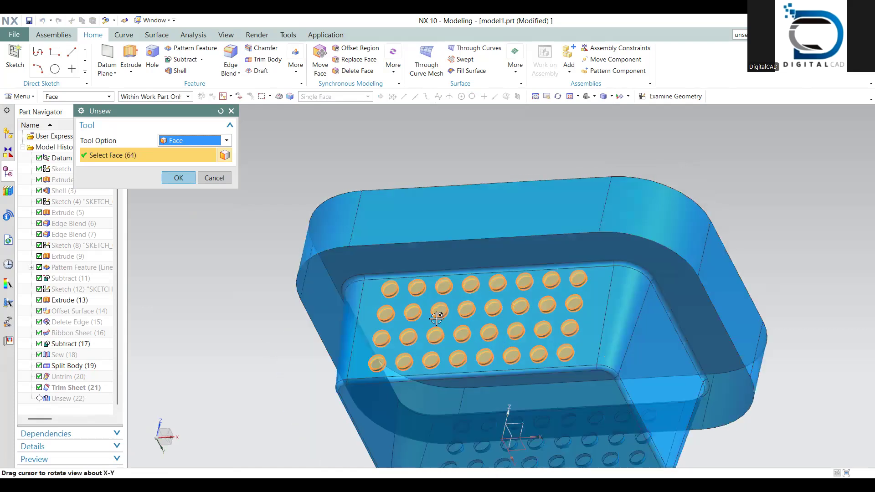
click(179, 177)
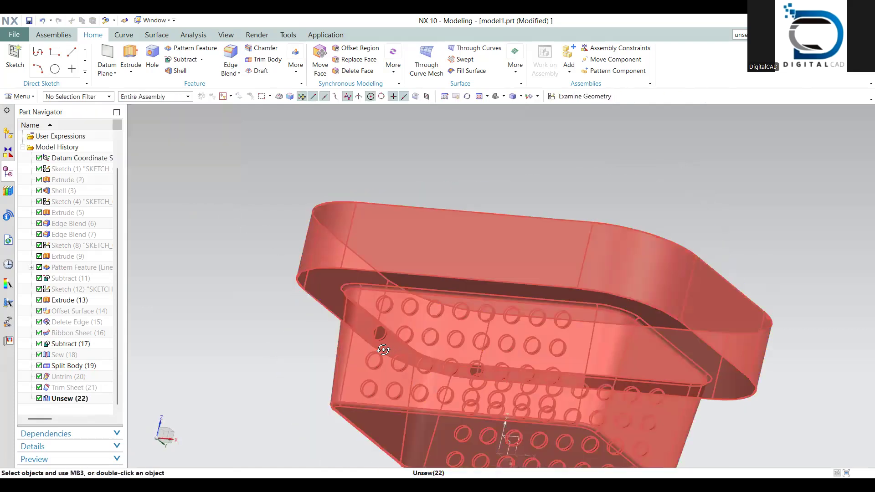
middle_drag(382, 346, 386, 347)
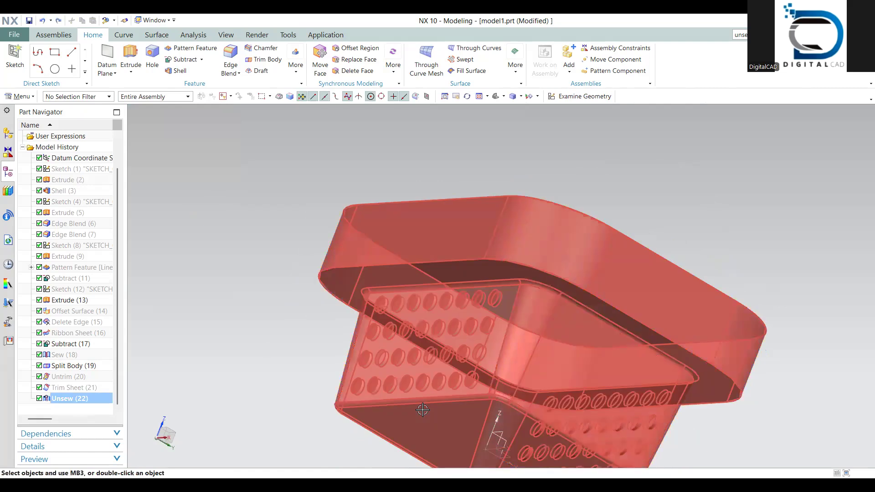
Edit the Unsew (22) feature to add the end faces of the holes to the perforated side face and hole walls
double_click(78, 397)
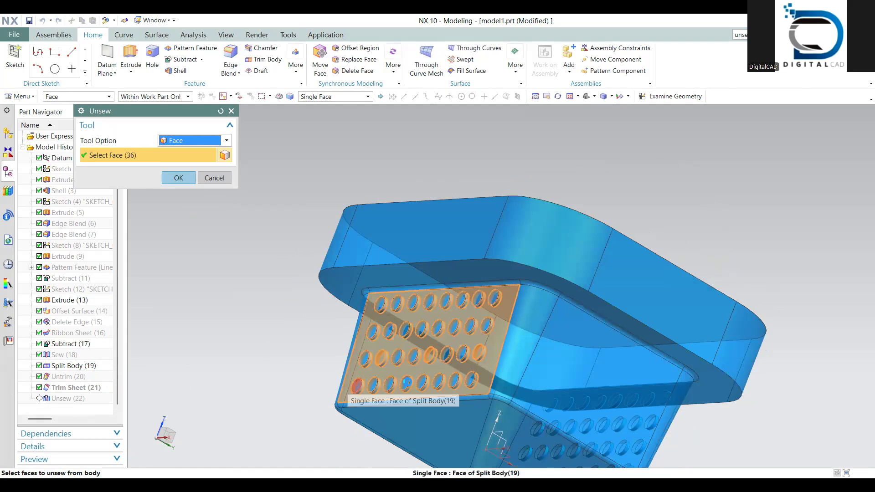
click(422, 381)
click(440, 382)
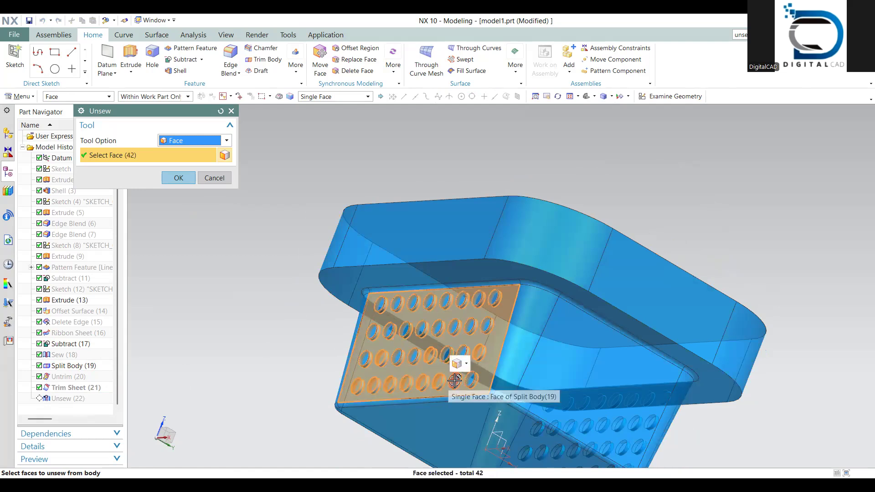
click(469, 381)
scroll(467, 360, up, 3)
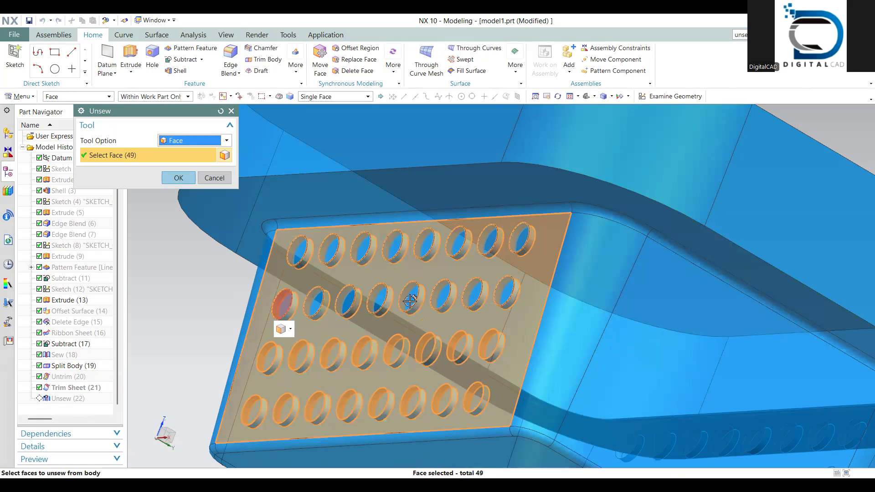
click(439, 300)
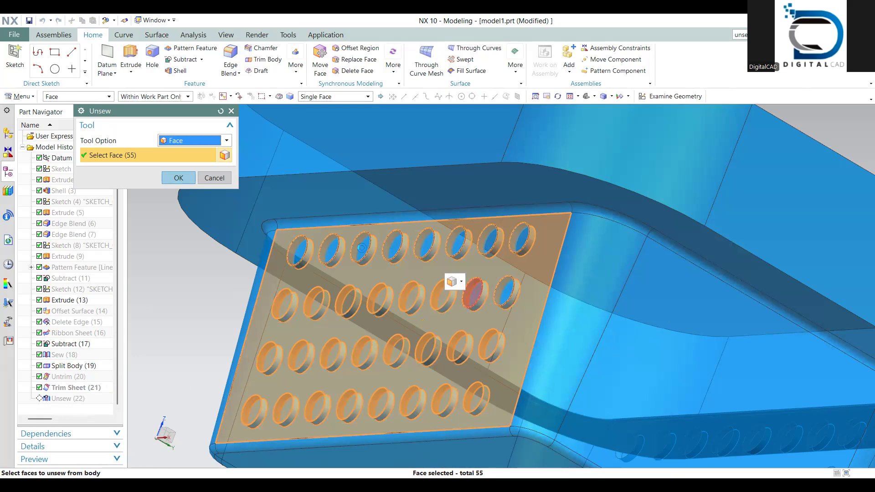
click(178, 178)
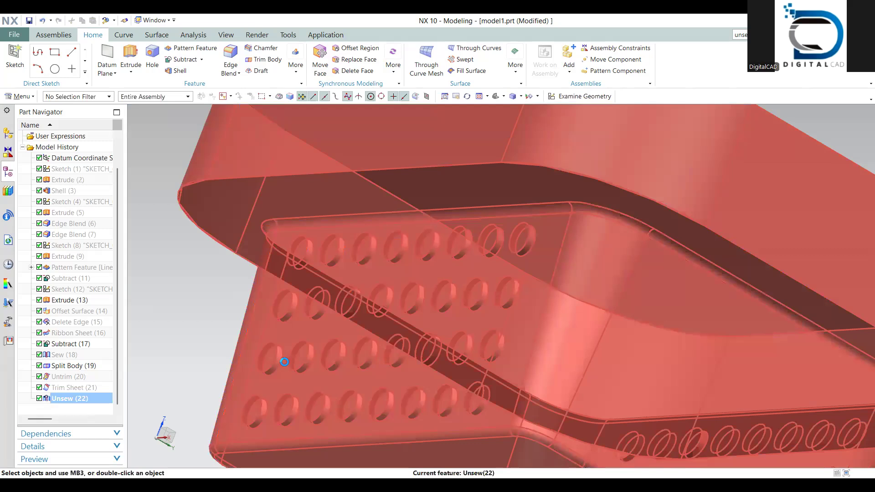
Hide the unsewn perforated panel and show the Trim Sheet (21) sheet in its place
key(ctrl+b)
click(368, 269)
middle_click(367, 269)
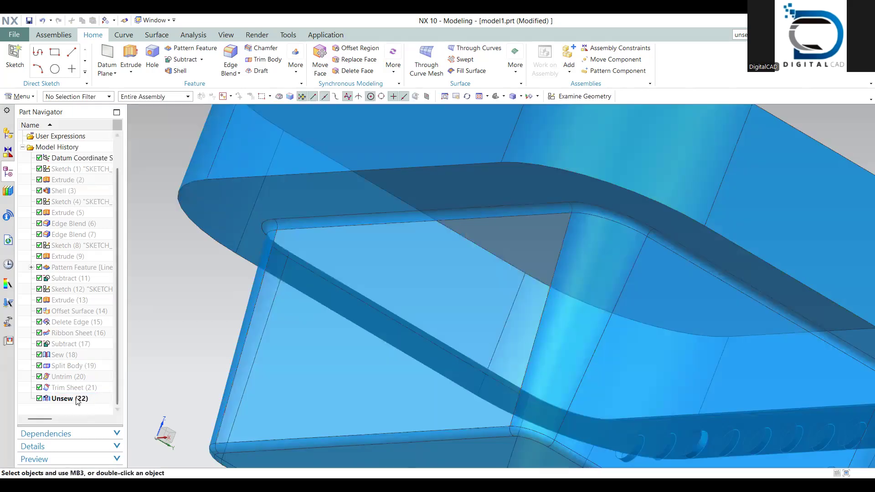
right_click(68, 388)
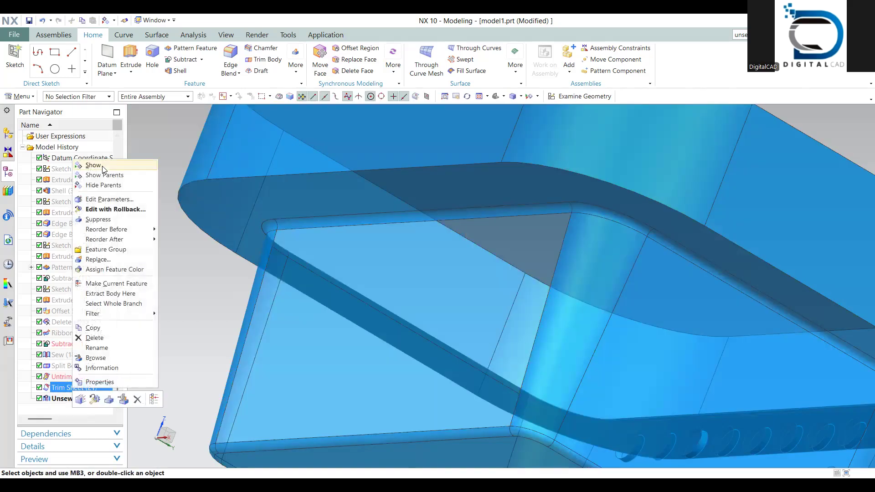
click(94, 165)
middle_drag(343, 309, 456, 120)
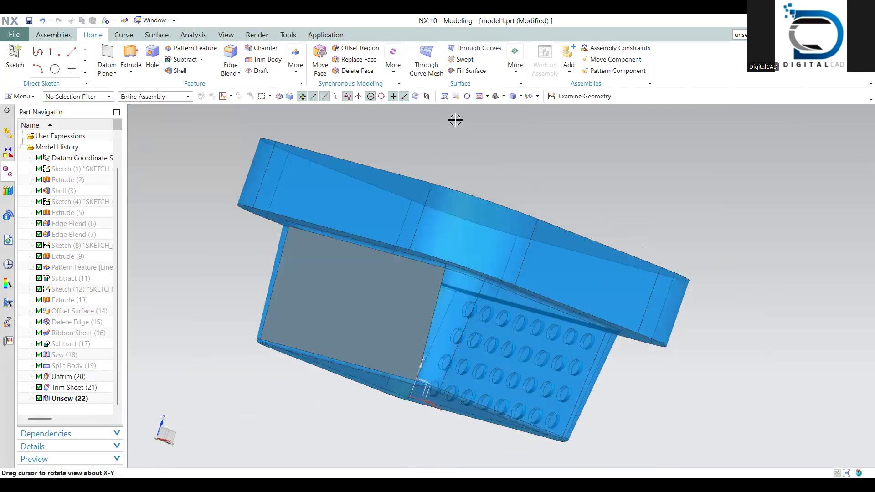
Start a new Unsew on the opposite perforated side and select the end and wall faces of the first three holes in the upper row
middle_drag(570, 269, 661, 137)
key(Return)
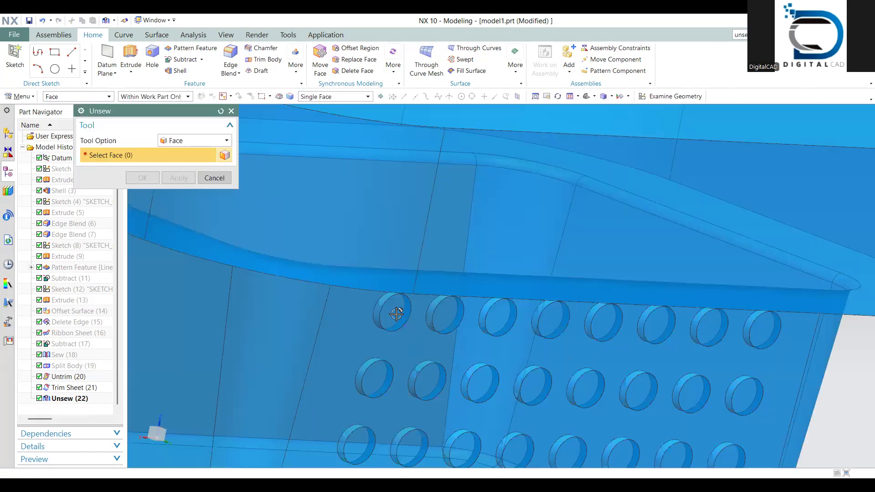
click(391, 311)
scroll(390, 311, up, 4)
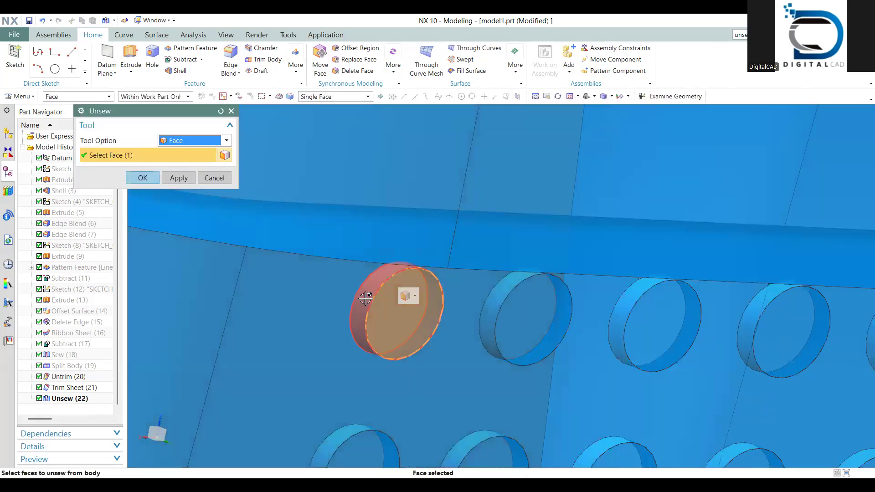
click(358, 301)
middle_drag(391, 326, 433, 332)
scroll(423, 306, down, 3)
click(412, 283)
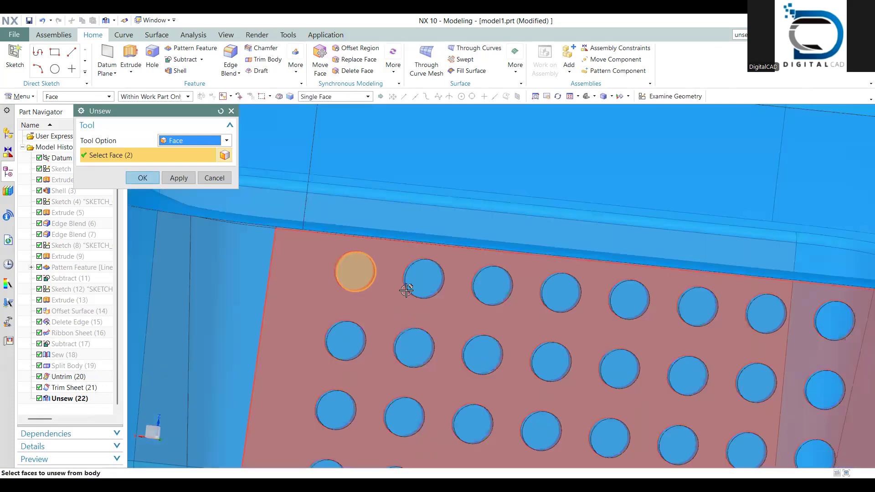
scroll(401, 275, up, 5)
click(603, 294)
scroll(662, 304, down, 3)
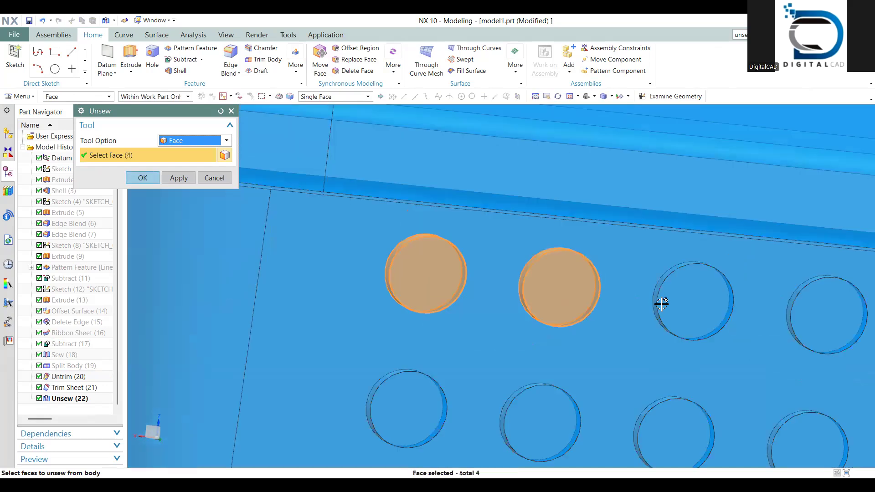
click(656, 300)
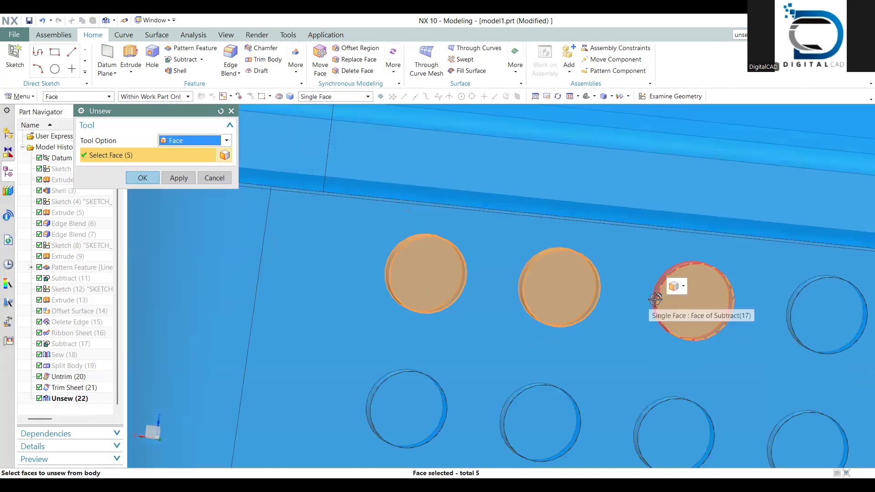
Add the end and wall faces of the first two holes in the second and third rows to the Unsew selection
scroll(510, 414, up, 3)
click(377, 385)
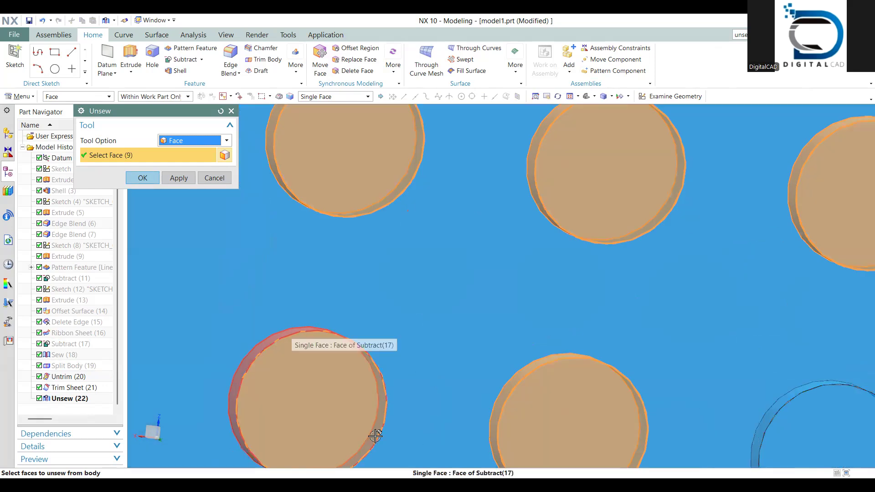
click(376, 436)
scroll(367, 371, down, 3)
middle_drag(377, 367, 364, 364)
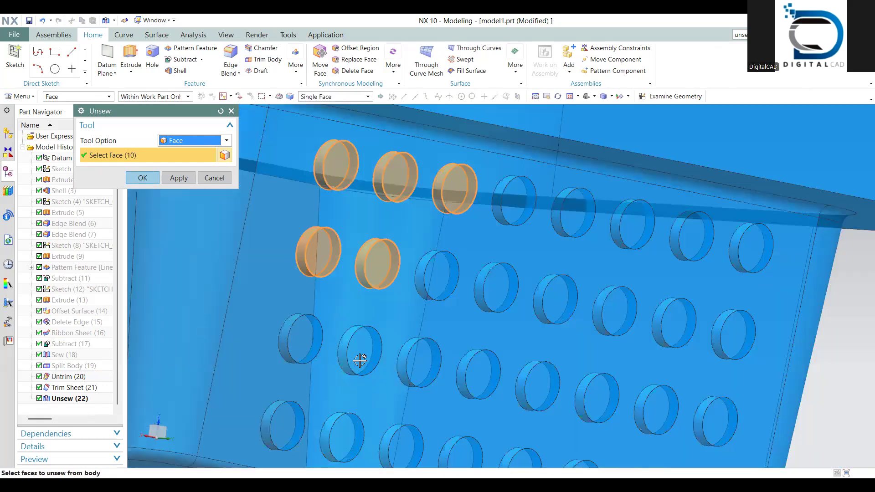
scroll(322, 353, up, 3)
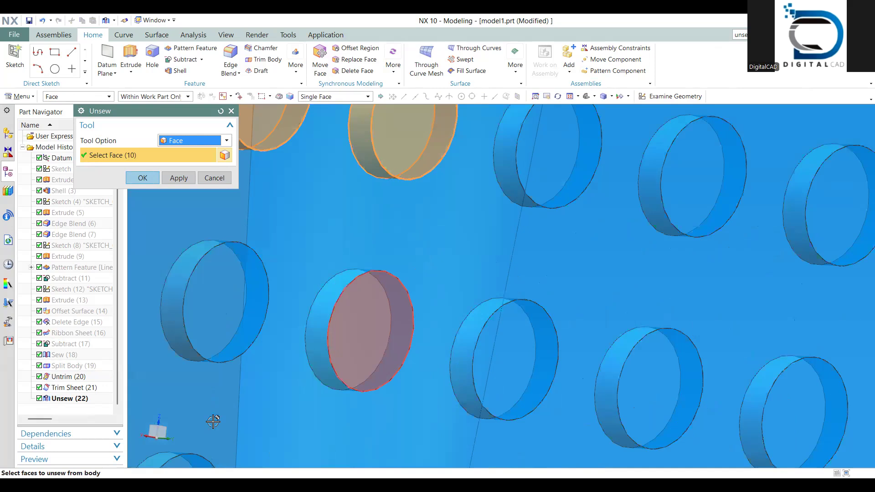
scroll(225, 413, down, 4)
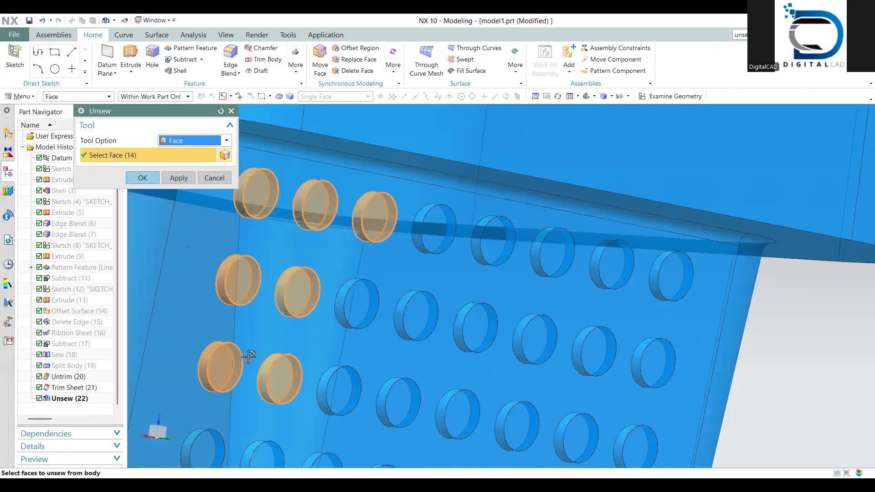
Add the faces of the remaining holes in the first four columns and the fifth holes of the upper two rows
middle_drag(248, 357, 309, 369)
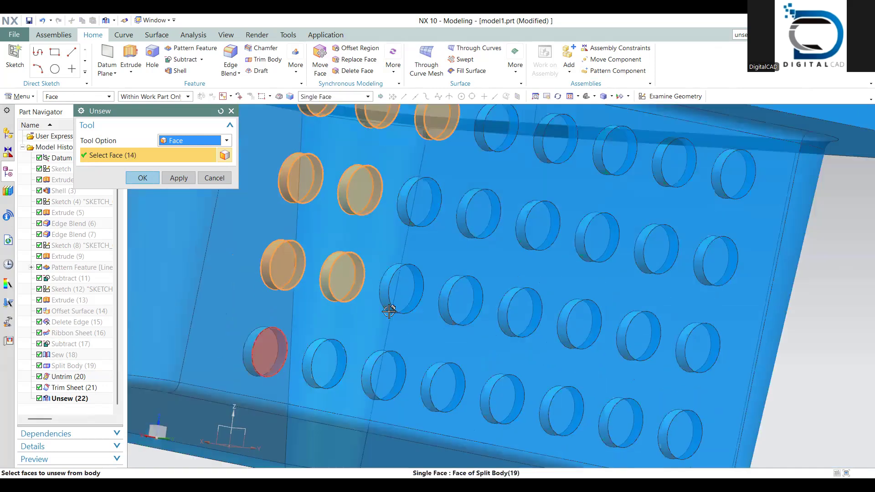
click(403, 199)
shift+middle_drag(444, 391, 447, 405)
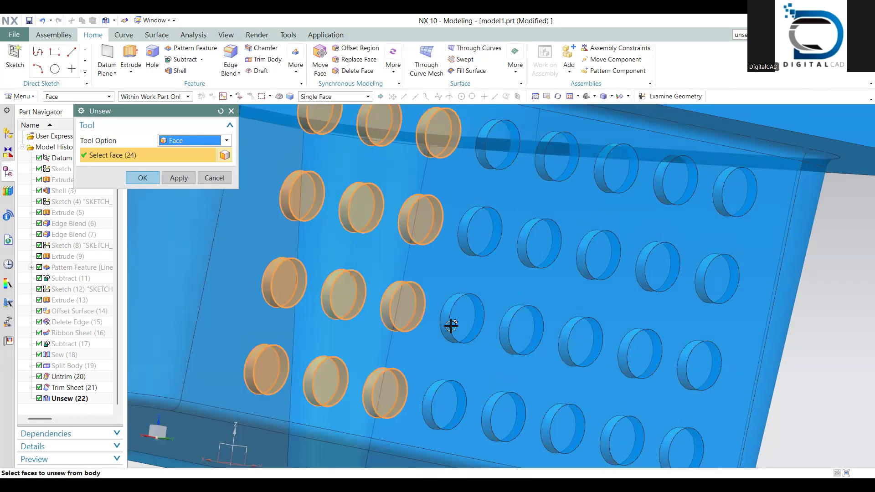
click(478, 240)
click(466, 237)
shift+middle_drag(439, 277, 436, 350)
click(489, 214)
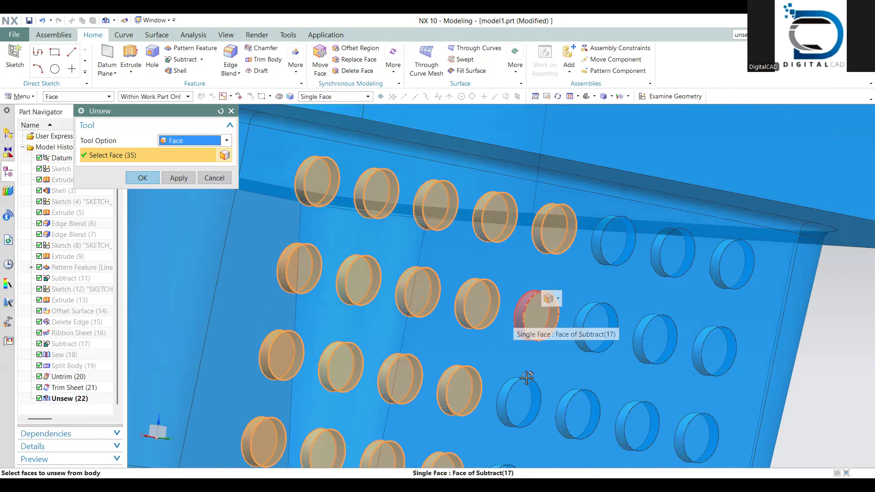
Add the end and wall faces of all remaining holes on this side and unsew the selected faces
click(522, 409)
click(505, 405)
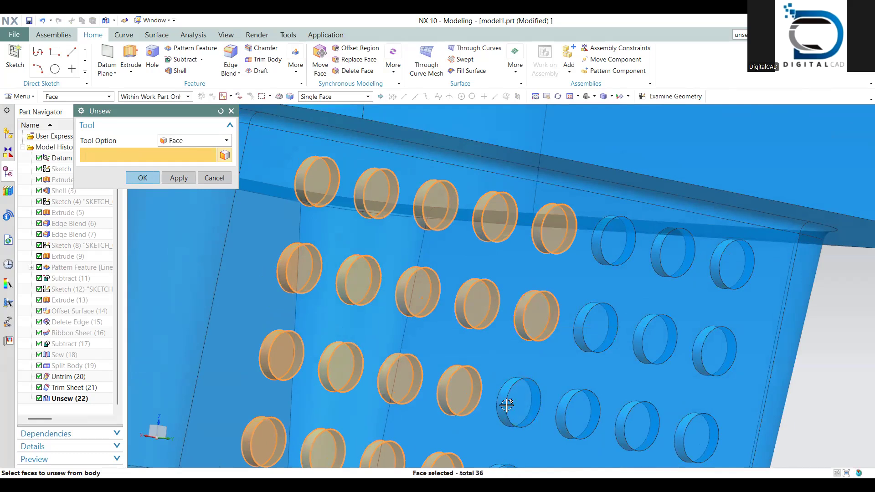
shift+middle_drag(484, 361, 485, 226)
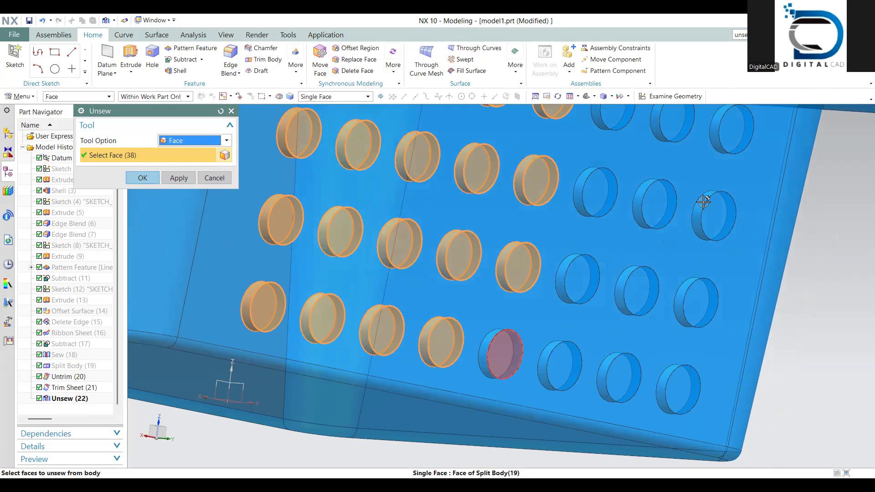
shift+middle_drag(637, 258, 518, 435)
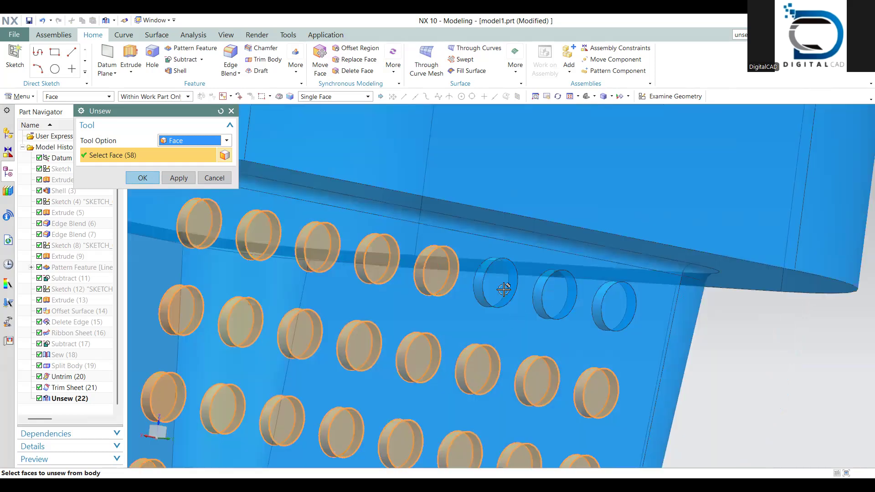
click(599, 303)
click(596, 305)
scroll(586, 352, down, 4)
middle_drag(586, 351, 464, 316)
click(141, 179)
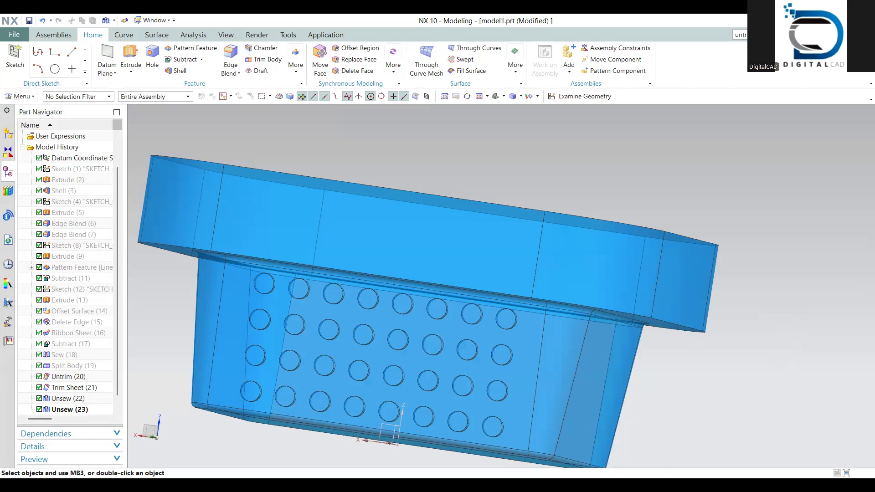
Untrim the perforated face on this side with Hide Original and Associative enabled
key(Return)
click(33, 90)
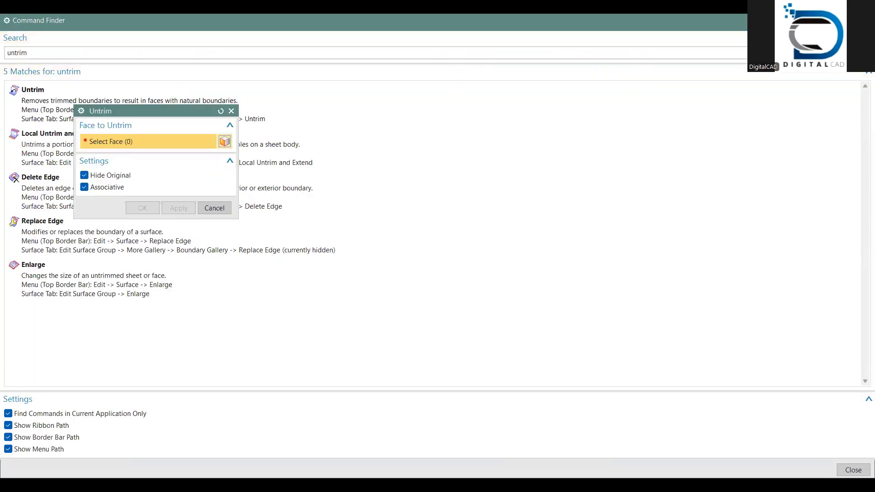
click(522, 346)
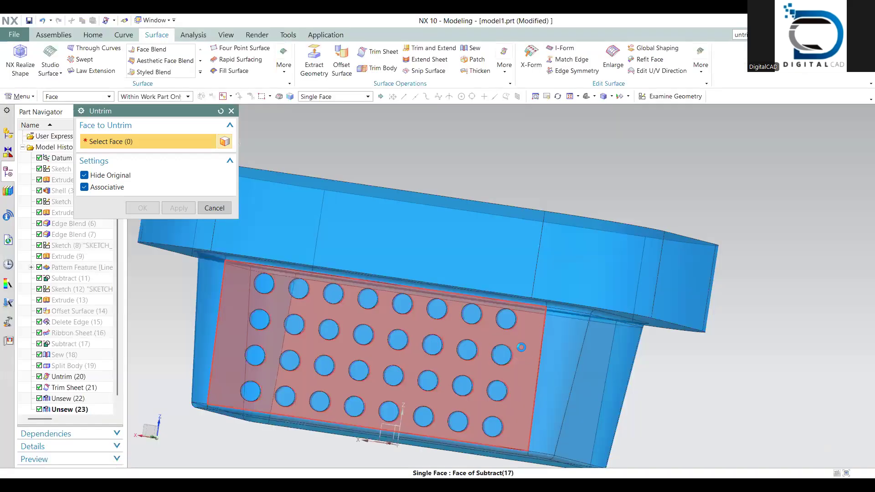
click(142, 209)
Show the Split Body (19) feature and hide the green body that encloses the lower part of the container
scroll(400, 323, down, 3)
middle_drag(399, 324, 399, 350)
right_click(68, 367)
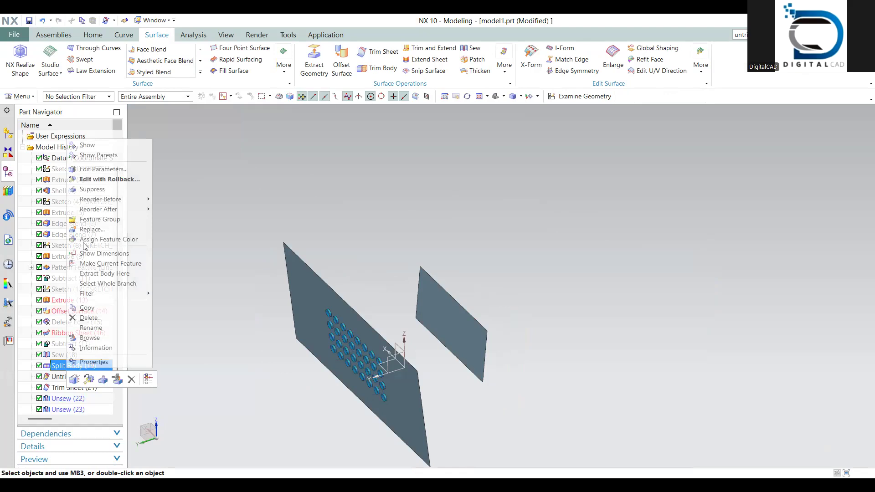
click(109, 149)
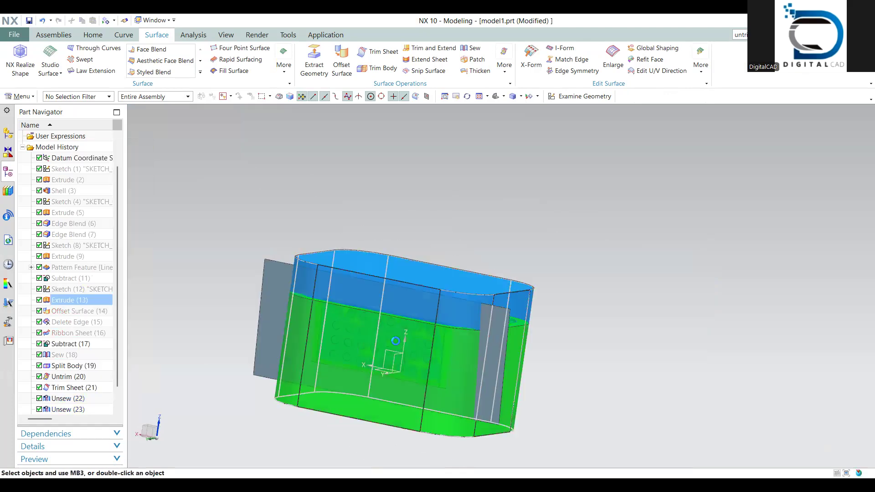
key(ctrl+b)
click(444, 400)
middle_click(453, 401)
middle_drag(453, 401, 490, 332)
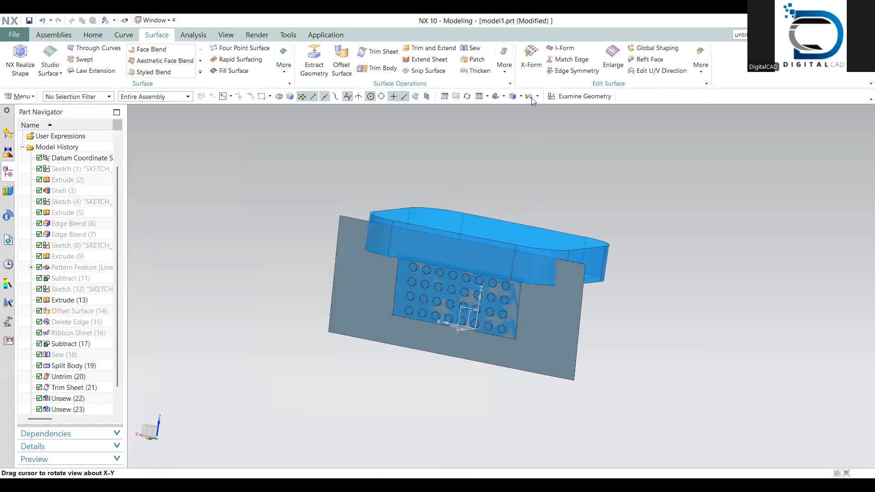
Start a Trim Sheet on the large untrimmed sheet and pick the first edges of the perforated panel as boundary
click(740, 35)
text(tri)
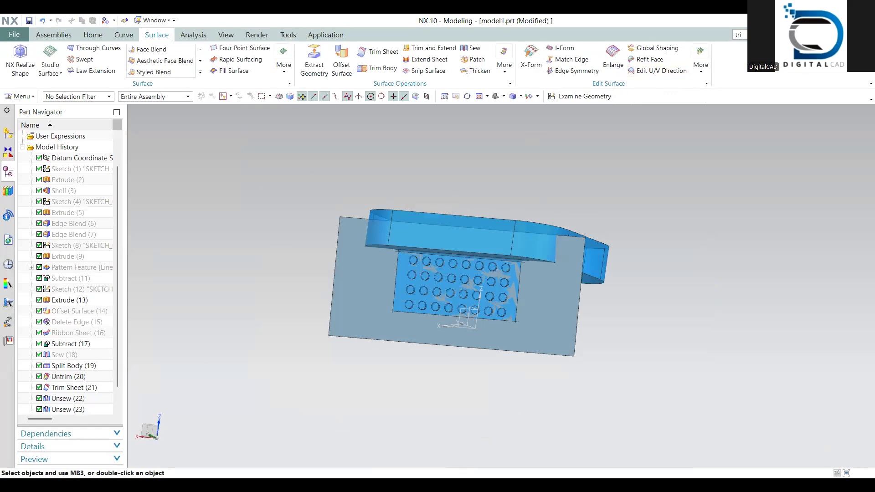
text(m sheet)
key(Return)
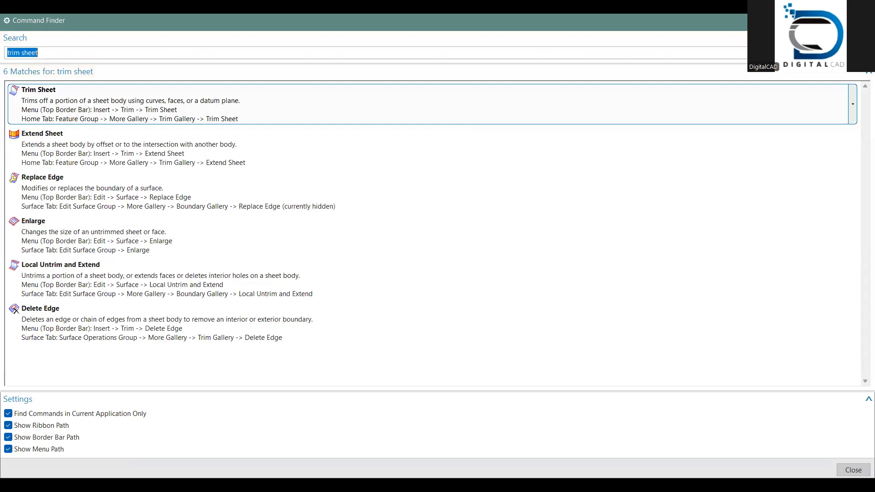
click(130, 104)
click(561, 294)
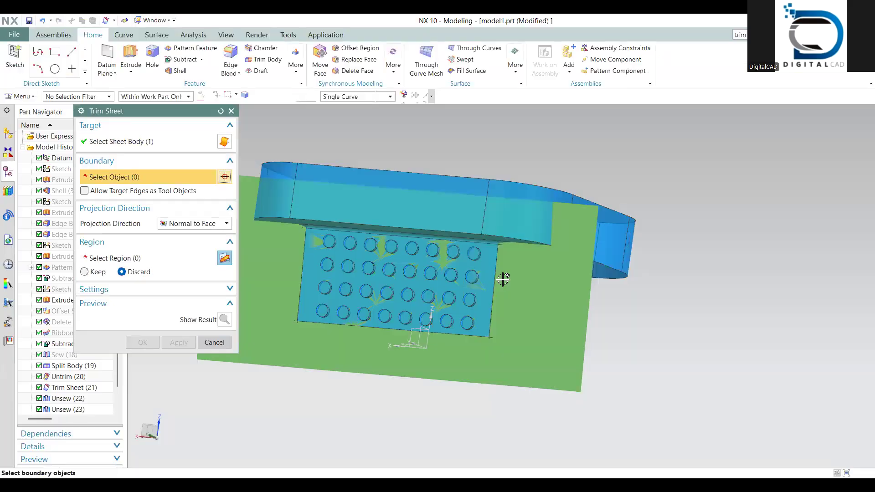
click(480, 244)
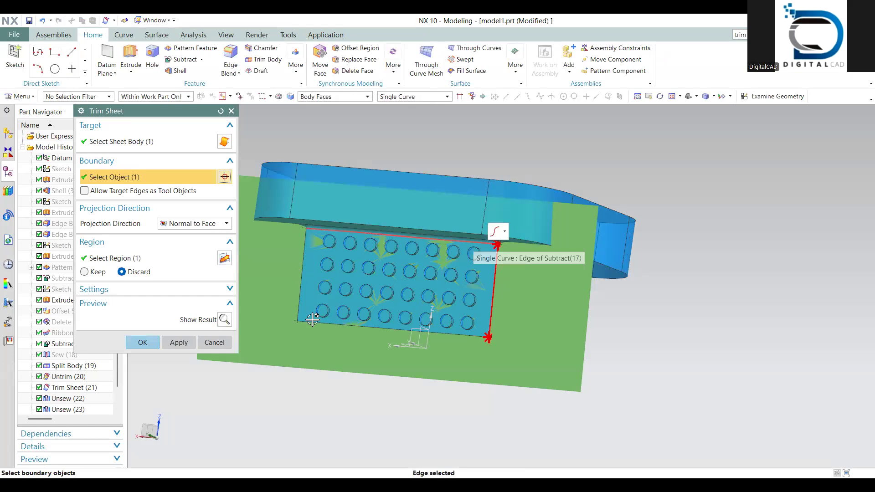
click(295, 273)
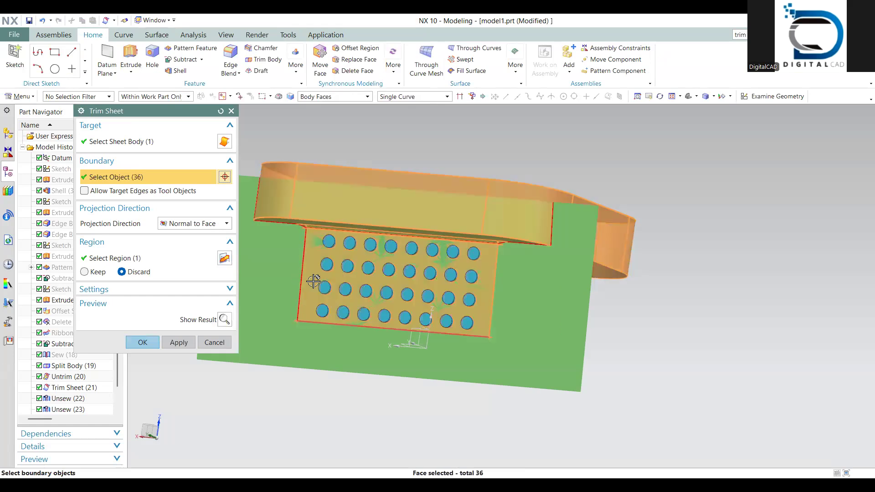
scroll(303, 272, up, 4)
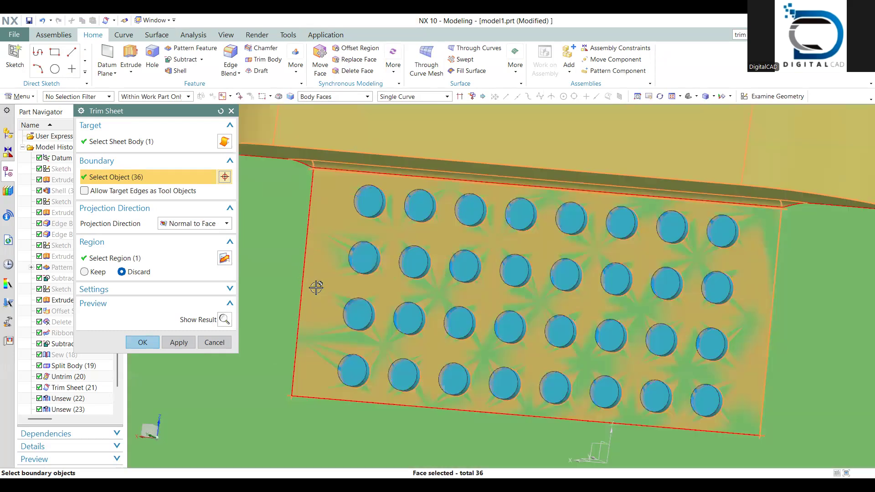
shift+click(303, 281)
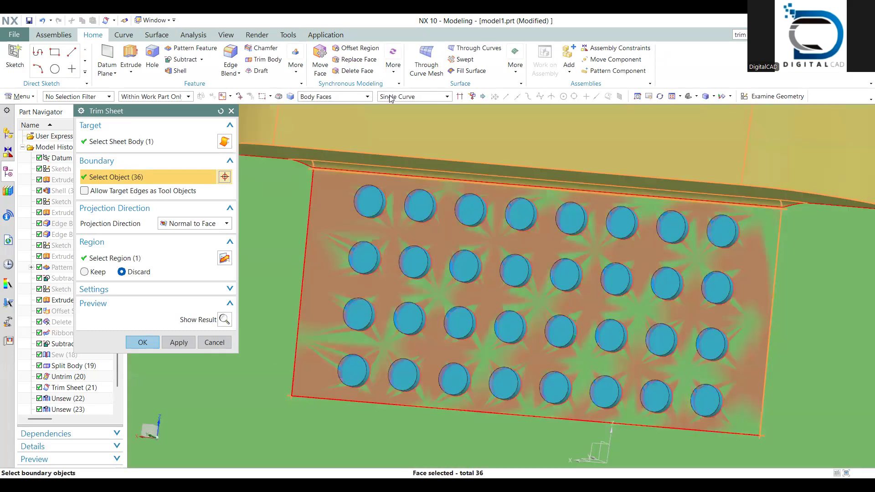
Set the face rule to Single Face, complete the boundary with the panel's remaining edges, and trim the sheet with Discard and Normal to Face
click(366, 97)
click(401, 97)
click(335, 97)
click(313, 108)
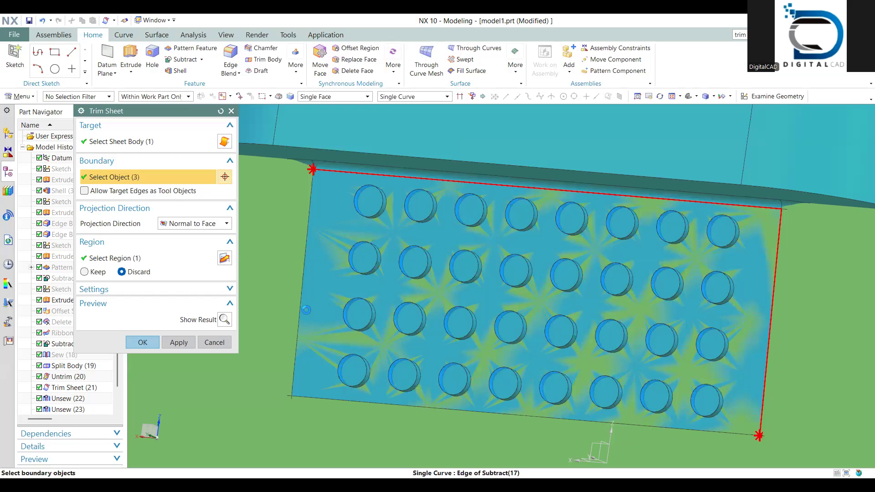
click(326, 397)
click(327, 398)
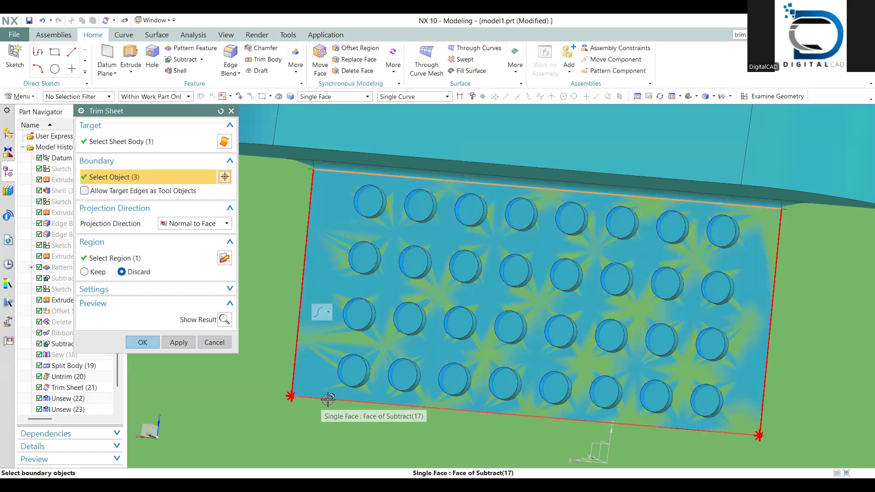
scroll(306, 365, down, 3)
click(127, 261)
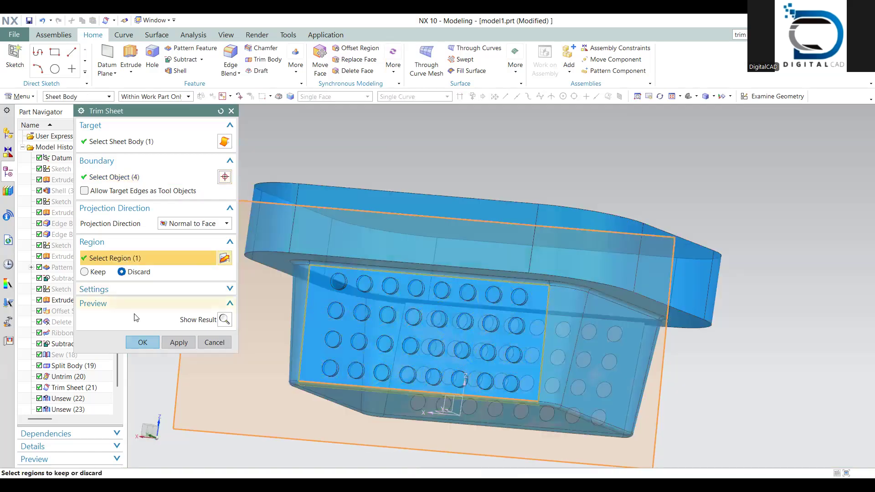
click(142, 342)
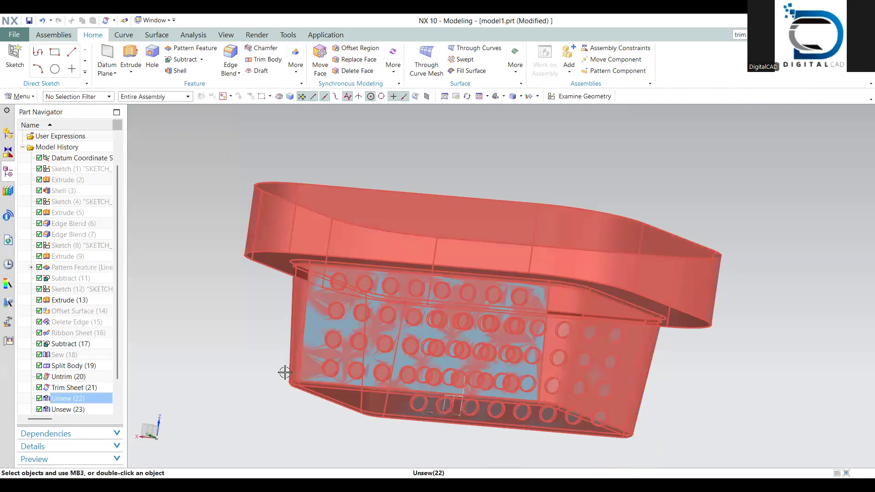
Hide the Trim Sheet (25) result and check the faces selected in Unsew (22)
scroll(68, 399, down, 1)
right_click(67, 398)
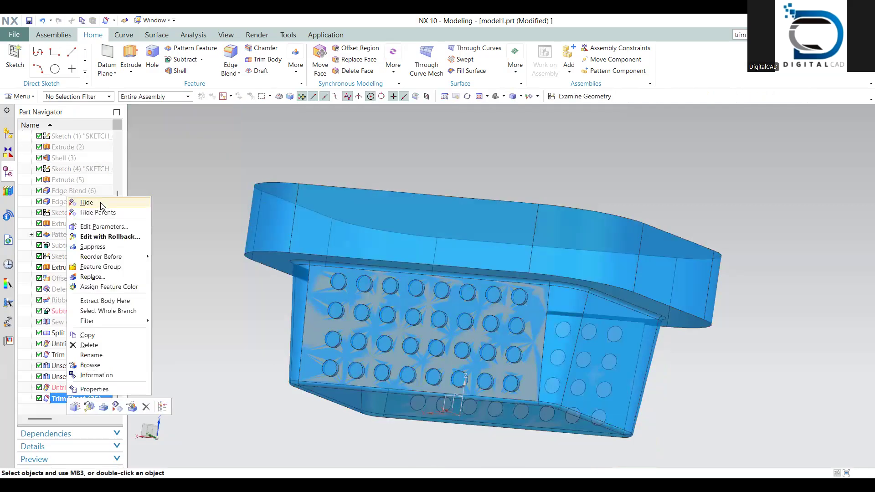
click(99, 203)
key(ctrl+b)
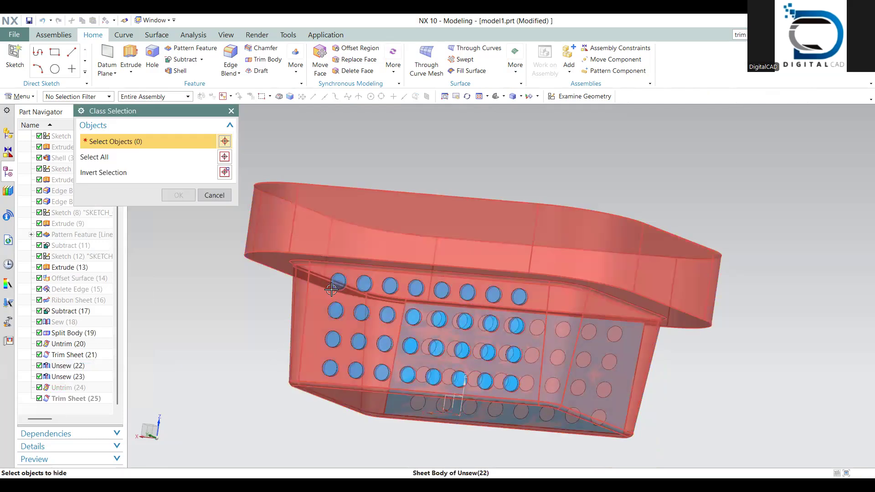
key(Escape)
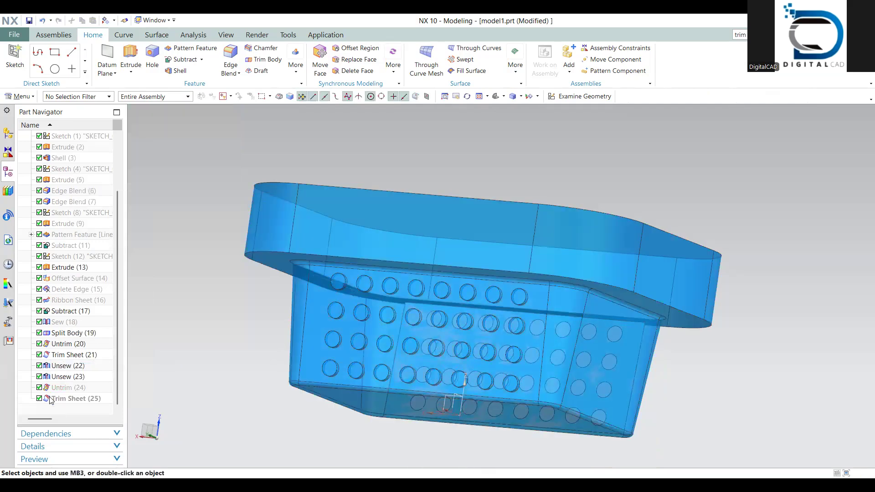
double_click(67, 380)
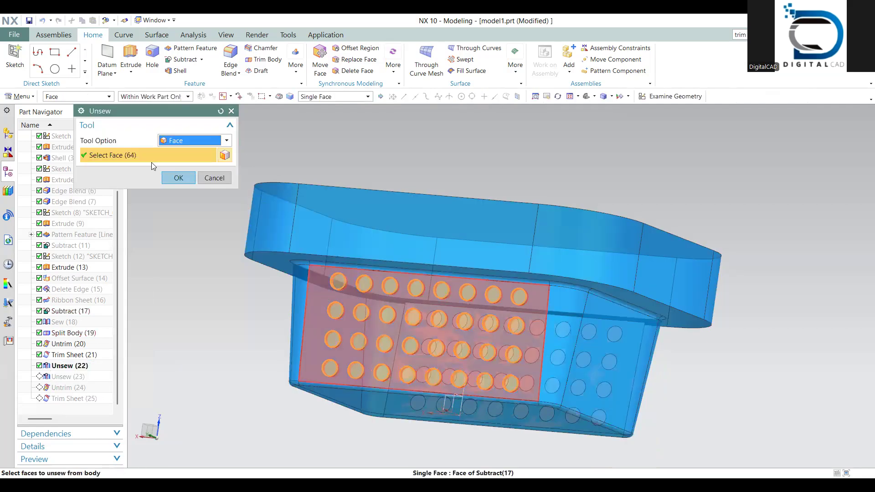
click(183, 180)
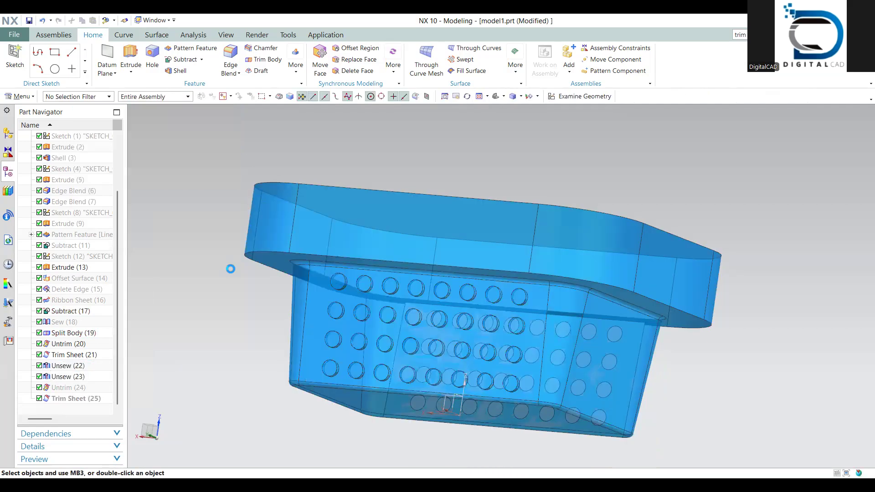
Hide the unsewn perforated panel with its hole faces and show the Trim Sheet (25) result again
key(ctrl+b)
key(Escape)
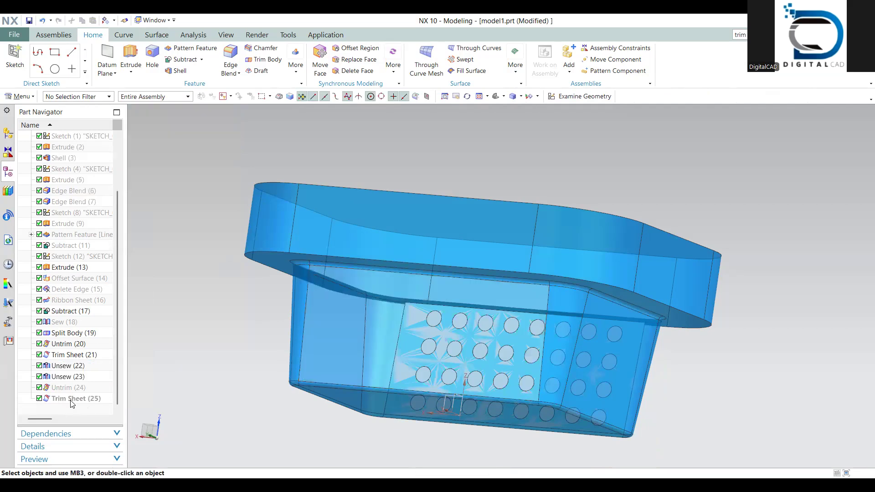
right_click(73, 399)
click(105, 201)
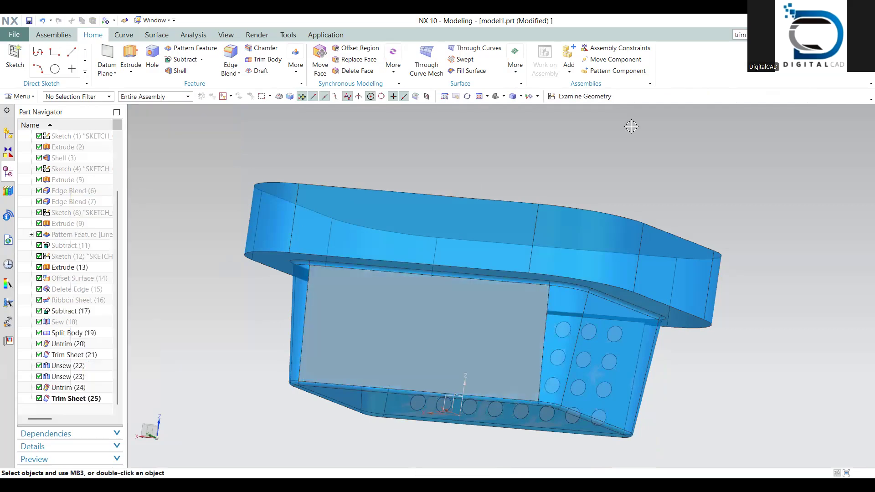
click(741, 35)
text(s)
text(ew)
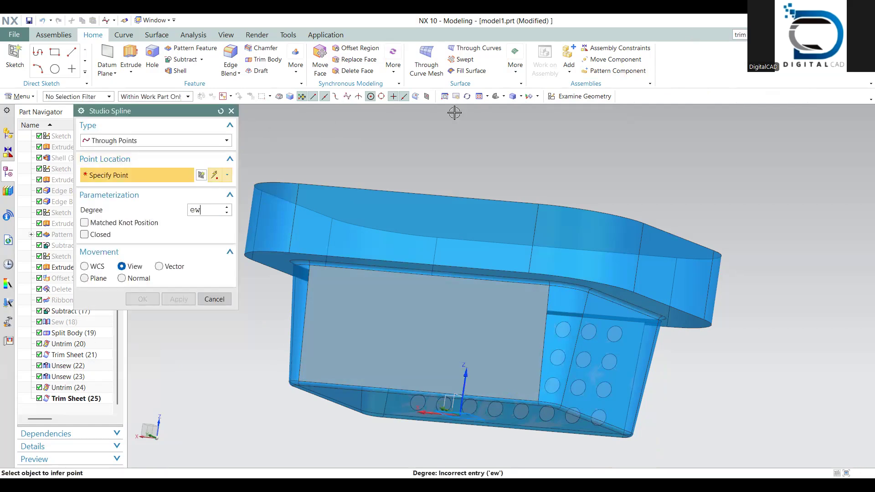
click(741, 34)
text(sew)
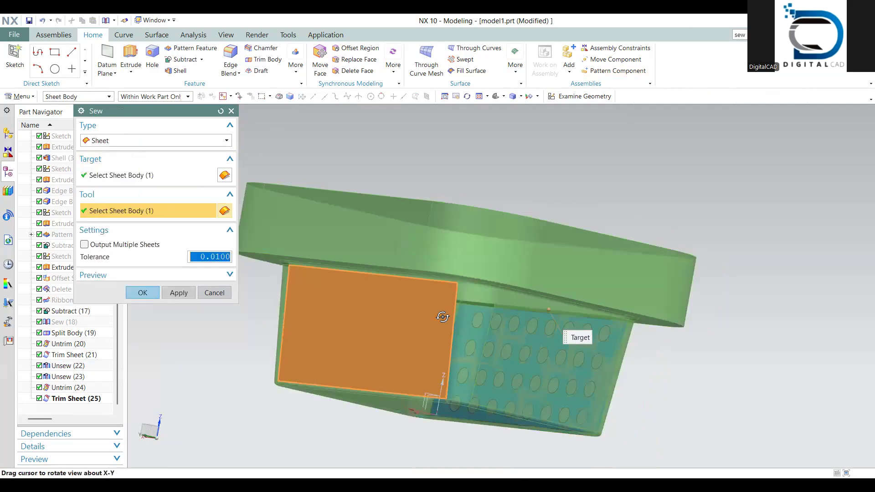
middle_drag(444, 315, 432, 322)
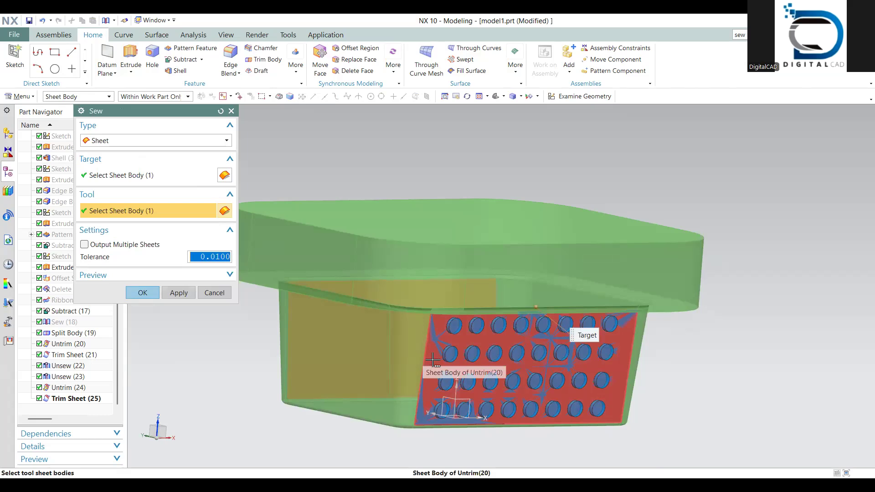
click(483, 371)
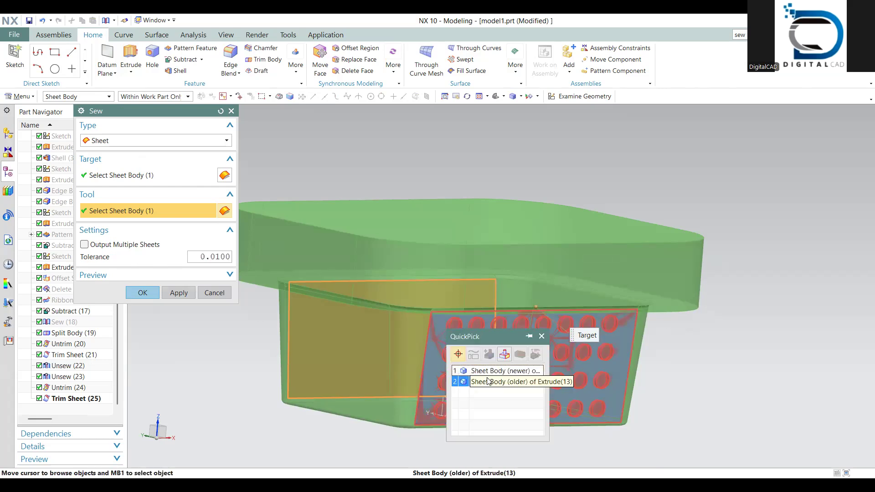
click(209, 296)
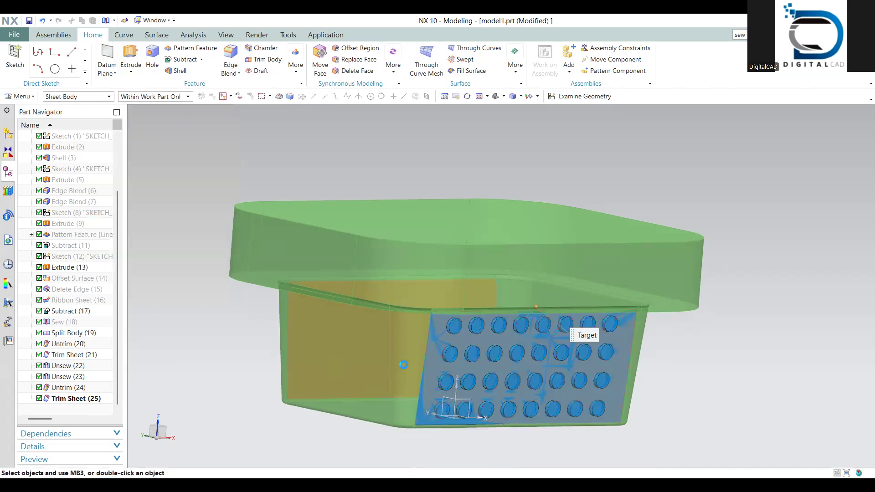
Hide the perforated sheet on the other side and sew the plain side sheet to the container's sheet body
key(ctrl+b)
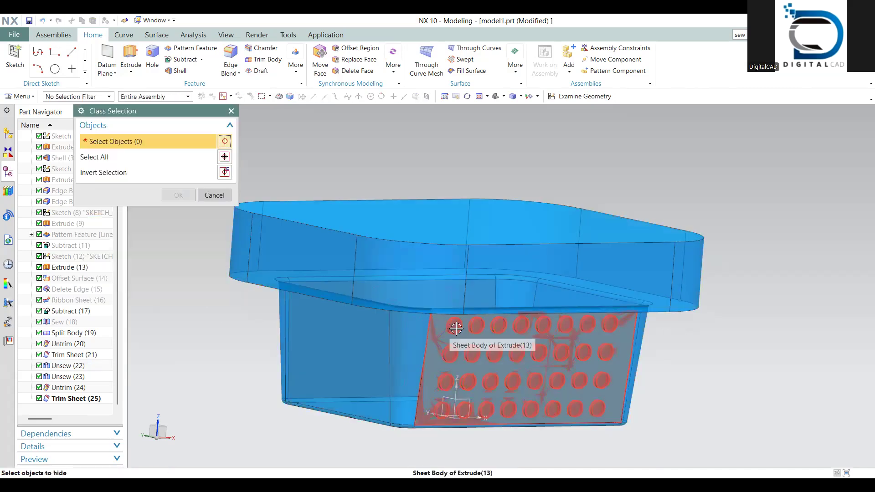
click(470, 363)
middle_click(470, 363)
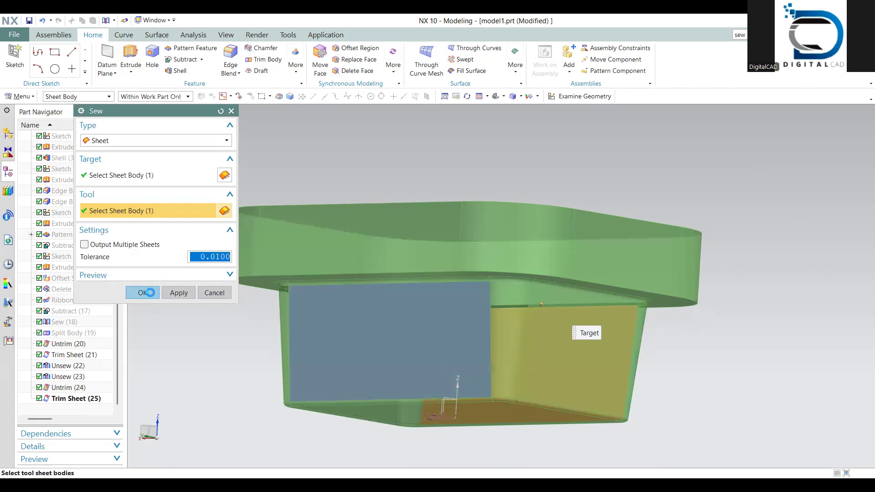
click(150, 292)
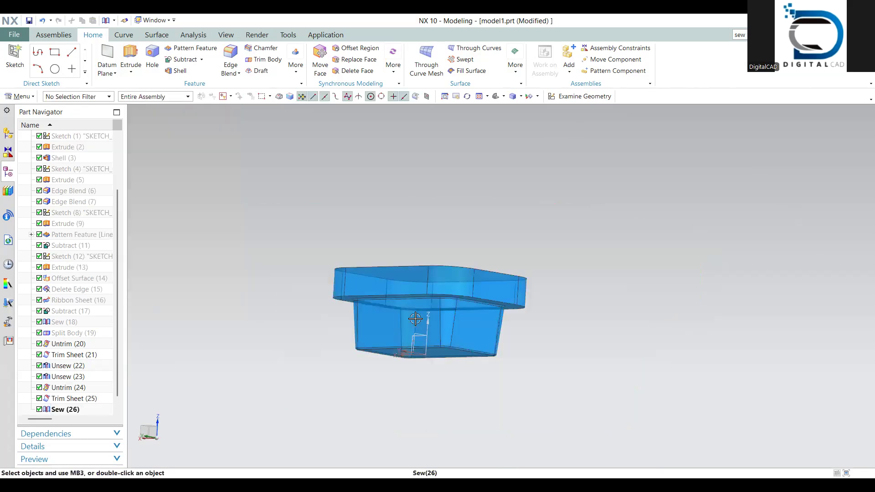
Show the Split Body (19) feature to bring back the perforated bodies of the container
middle_drag(417, 319, 361, 358)
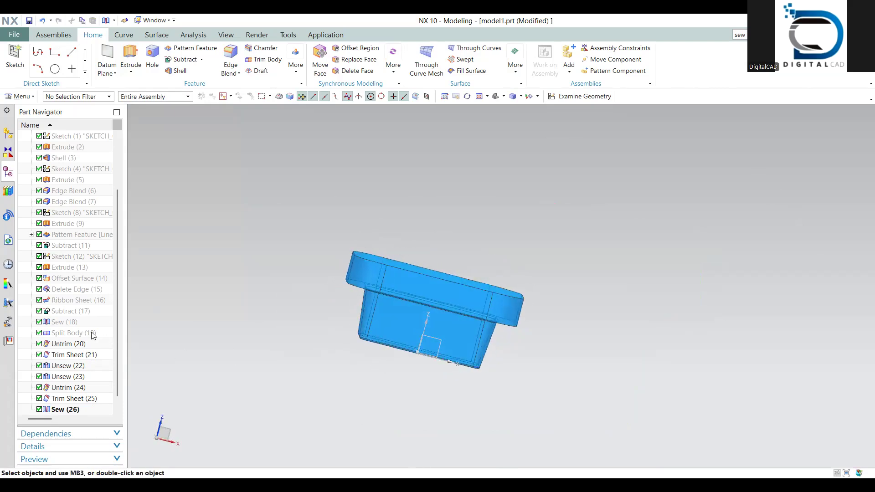
right_click(91, 335)
click(151, 109)
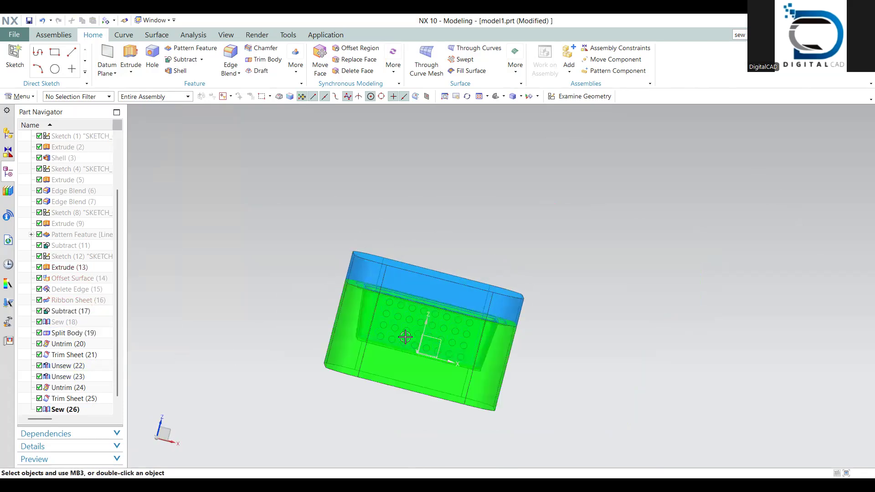
middle_drag(405, 337, 416, 354)
middle_drag(412, 400, 418, 401)
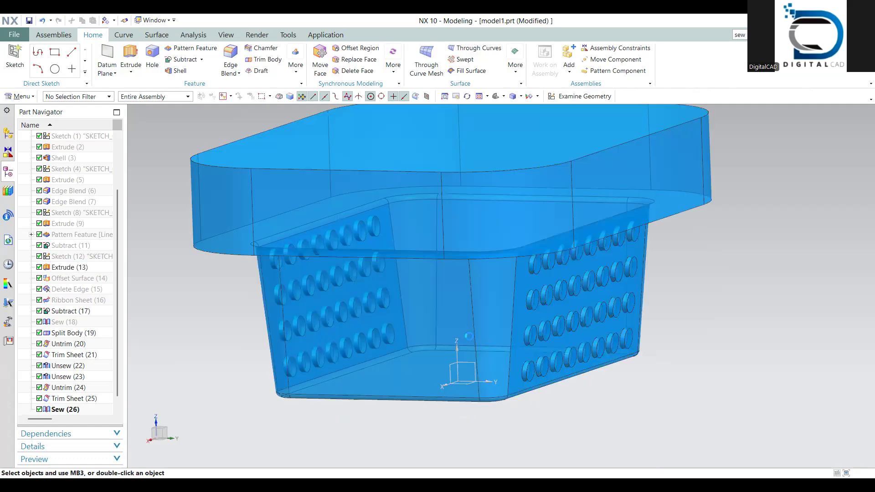
Try to hide a perforated side sheet and select the Unsew (22) feature on the container
middle_drag(469, 336, 467, 321)
key(ctrl+b)
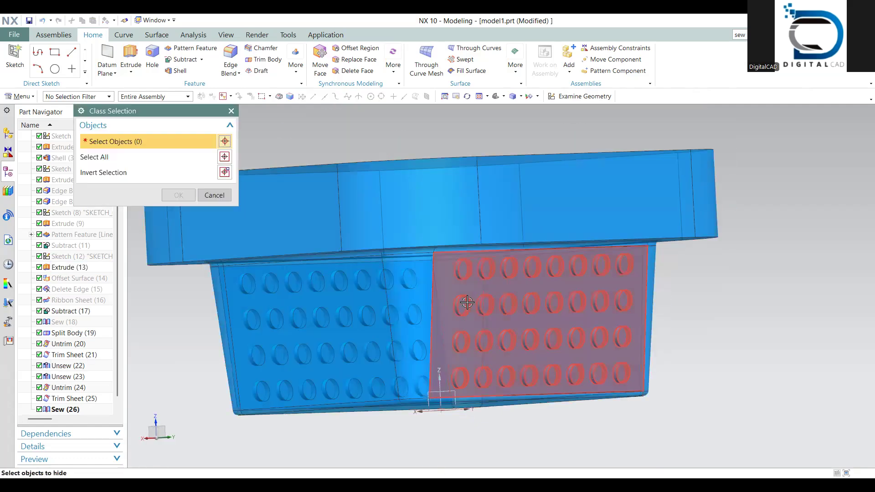
click(308, 319)
middle_drag(308, 319, 326, 319)
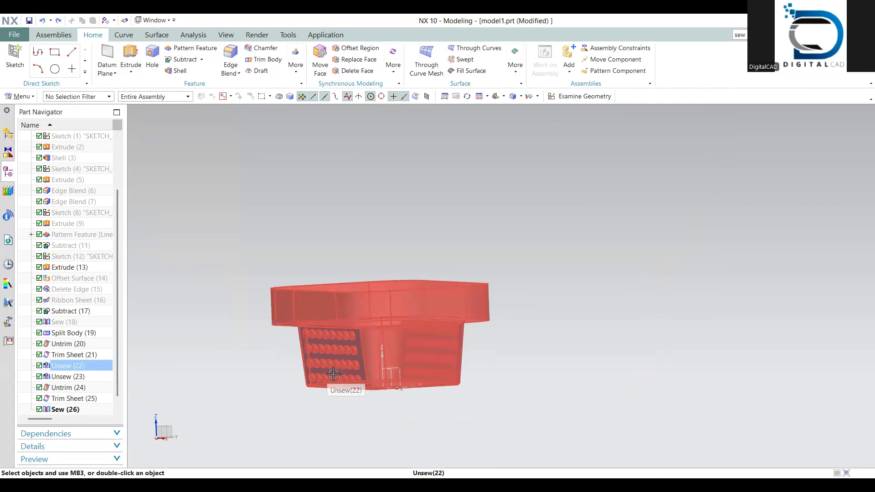
click(334, 355)
scroll(336, 360, up, 3)
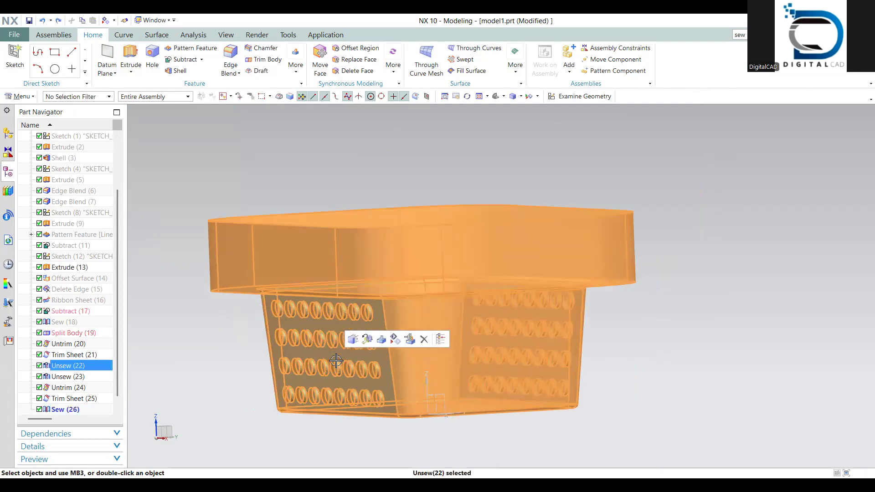
scroll(336, 361, up, 1)
key(Escape)
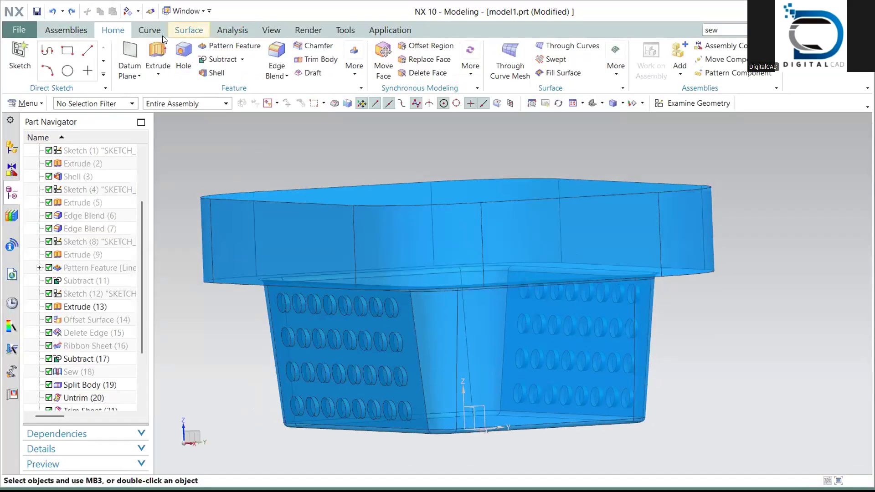
Move both perforated side sheets of the container to layer 70
click(234, 30)
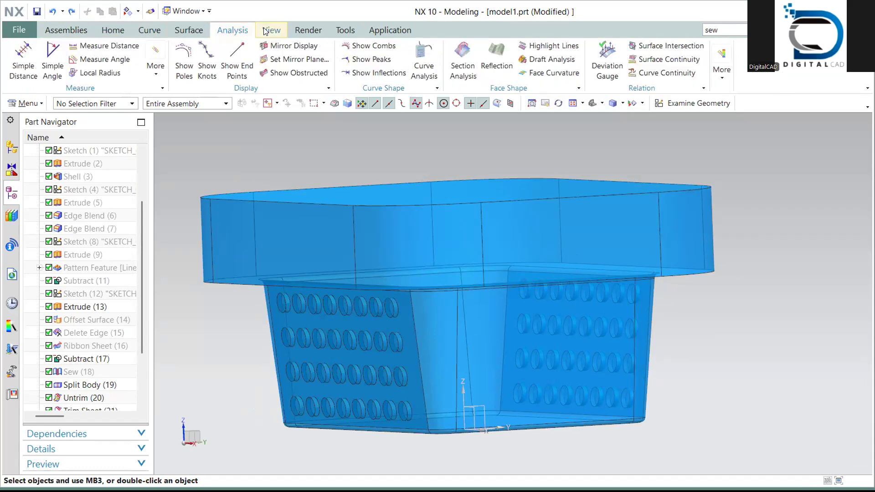
click(265, 30)
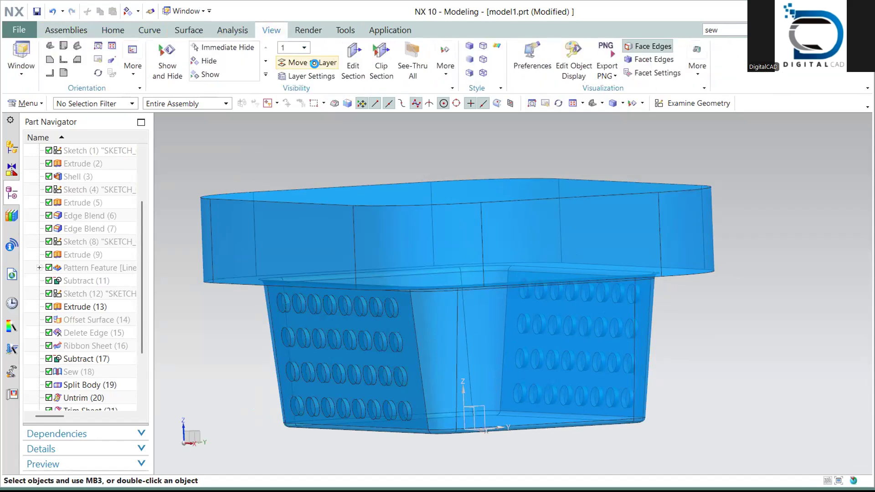
click(310, 63)
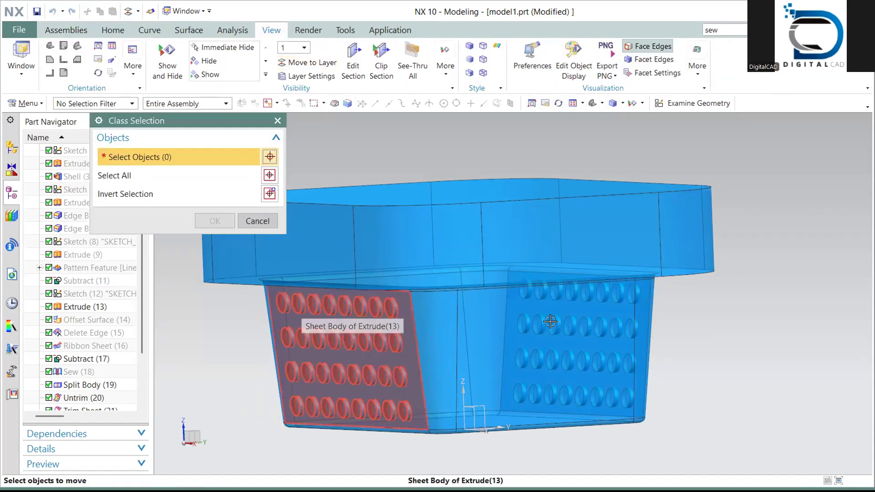
click(305, 304)
middle_drag(306, 305, 469, 318)
middle_drag(416, 324, 339, 337)
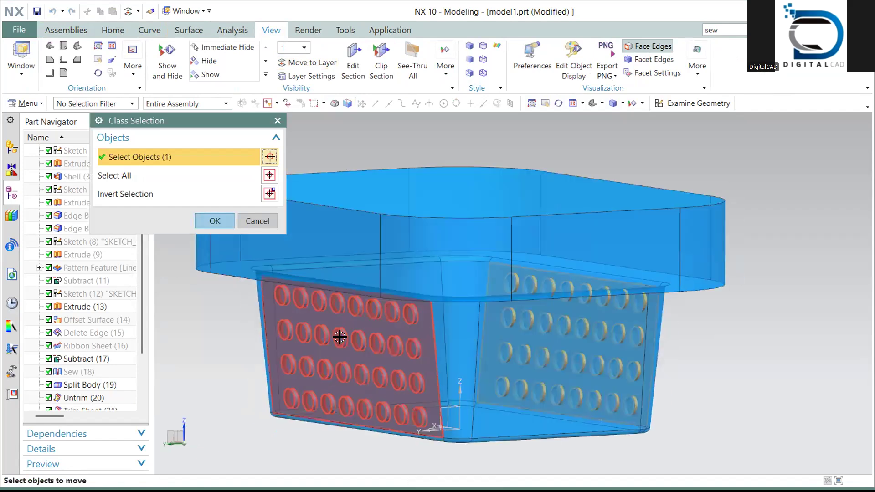
click(215, 220)
click(125, 228)
drag(130, 157, 95, 160)
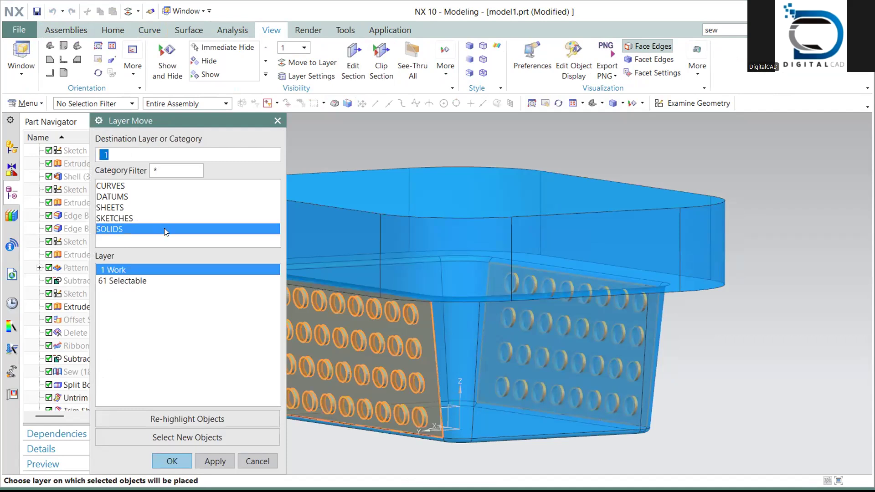
text(70)
click(215, 460)
click(216, 461)
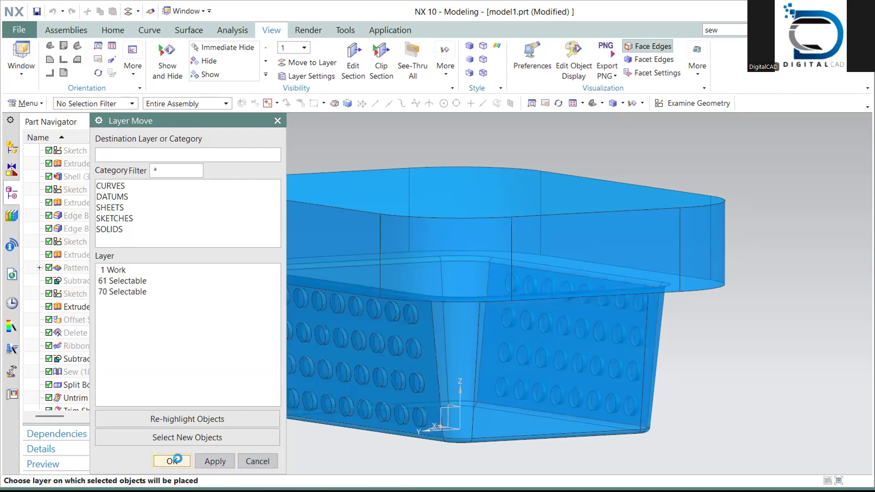
click(429, 269)
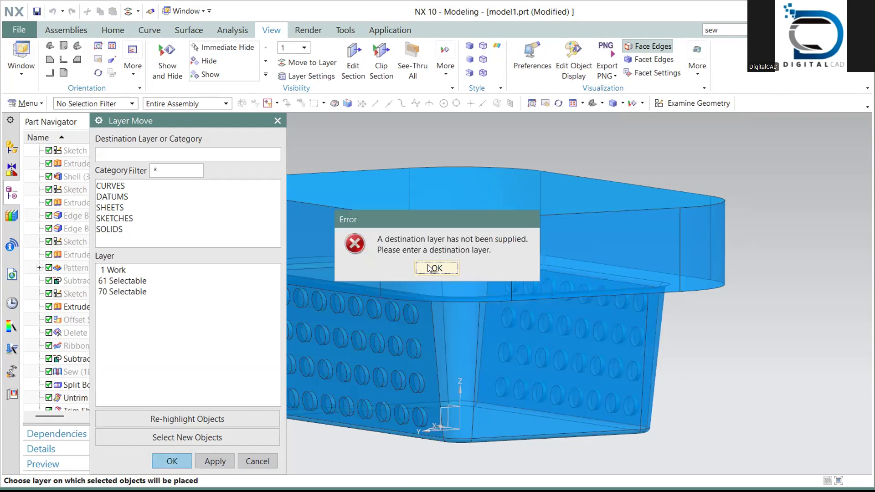
click(256, 461)
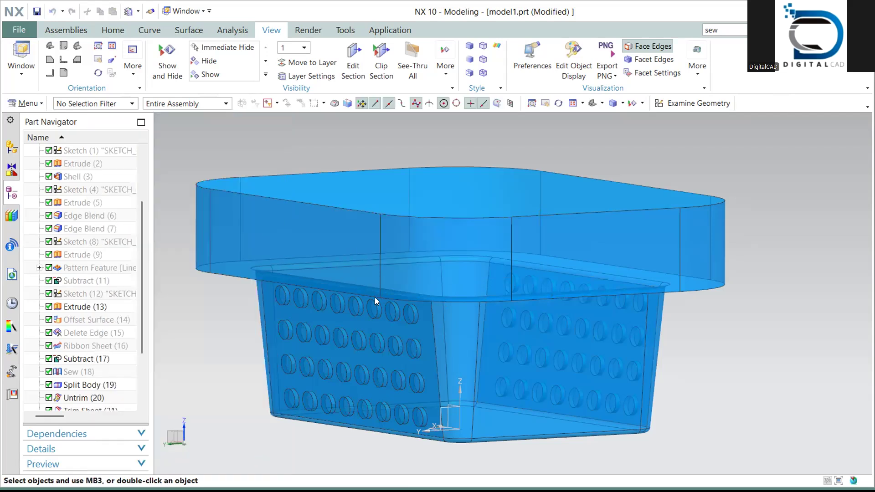
Turn off layer 70 in the layer settings and look over the container with its plain sides
key(ctrl+l)
click(557, 462)
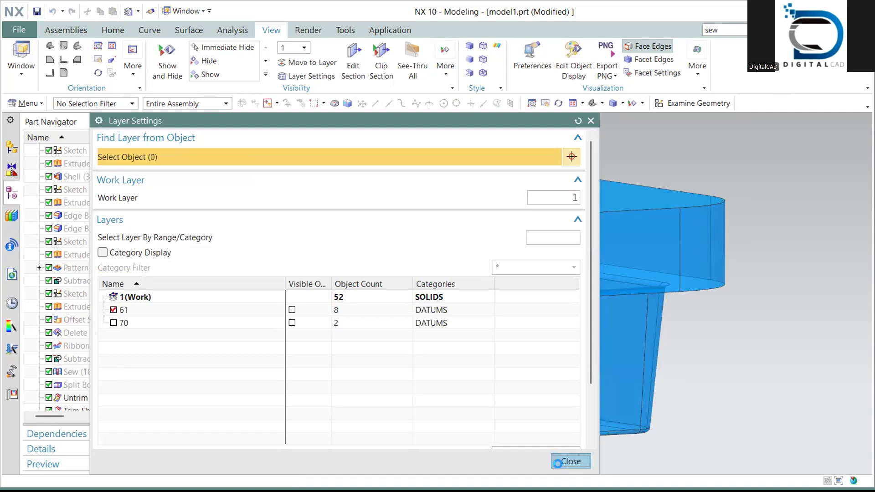
middle_drag(425, 305, 506, 284)
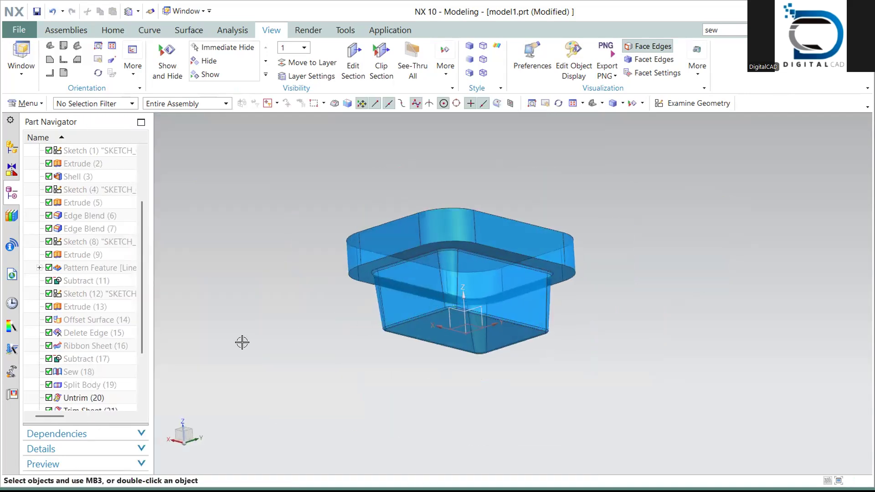
Show the Split Body (19) feature and check the layer settings with layer 70 turned off
right_click(101, 385)
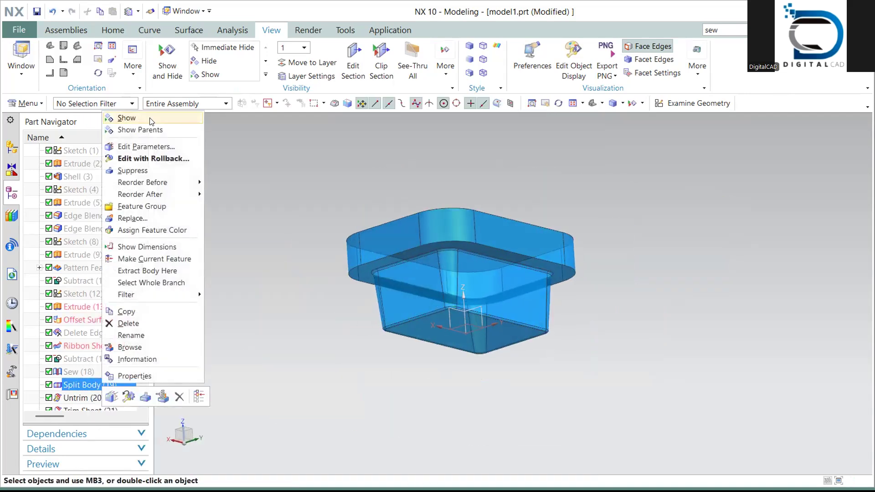
click(137, 118)
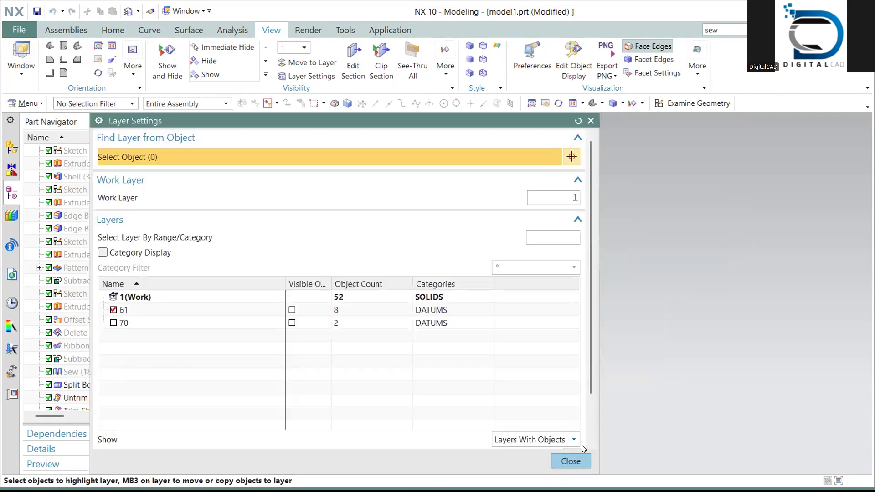
click(567, 461)
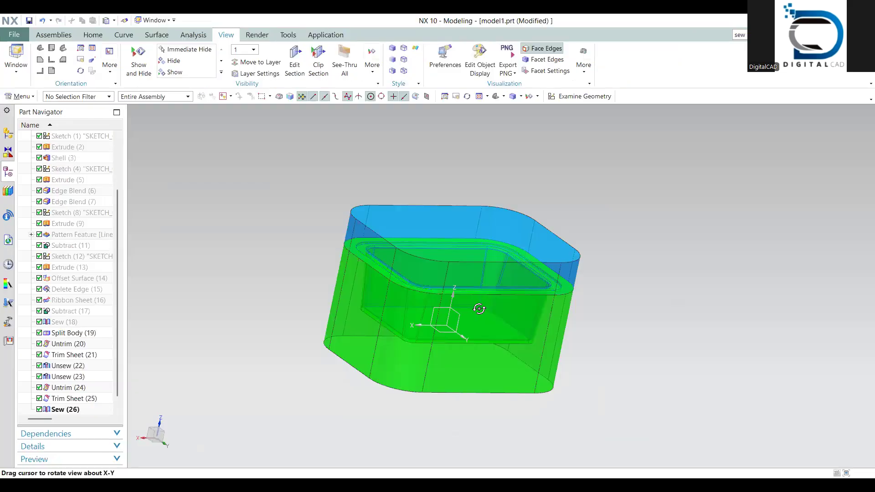
Show the Extrude (2) feature to bring back the container body with its holes, facing the perforated side
middle_drag(479, 308, 546, 321)
scroll(84, 201, up, 3)
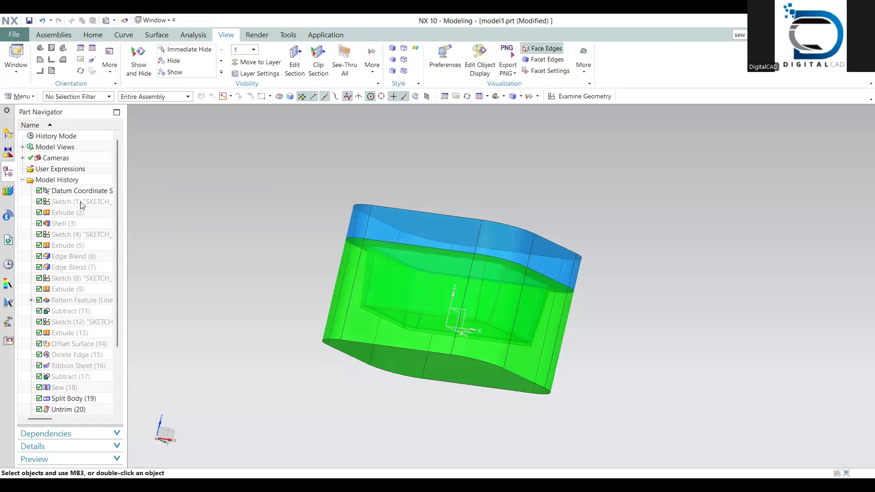
right_click(70, 213)
middle_drag(230, 248, 419, 292)
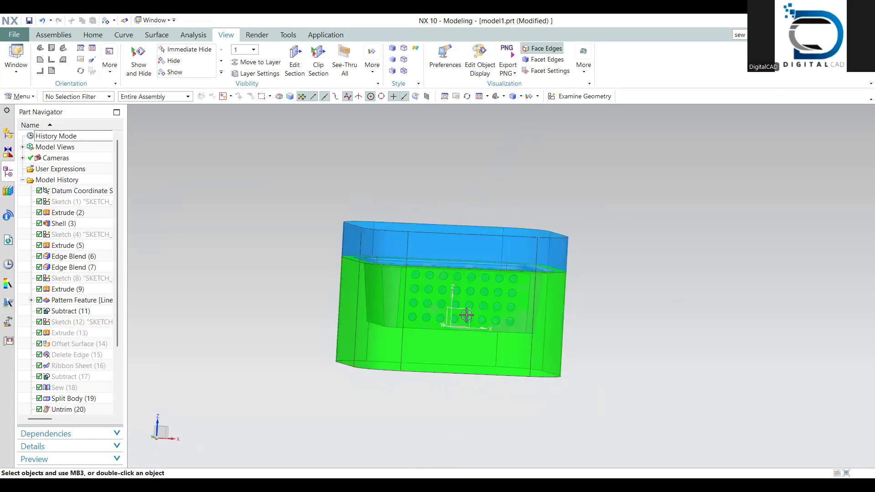
Create a sketch on the XZ datum plane facing the hole grid and turn off continuous auto dimensioning
click(551, 96)
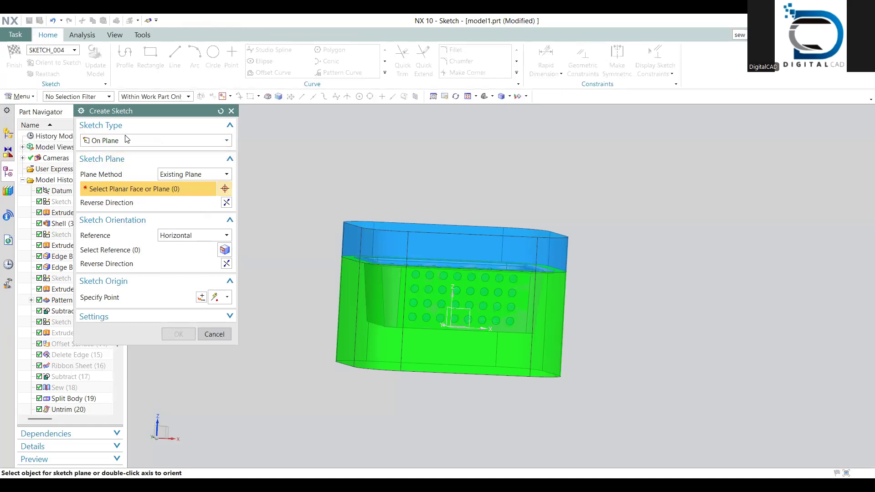
click(421, 297)
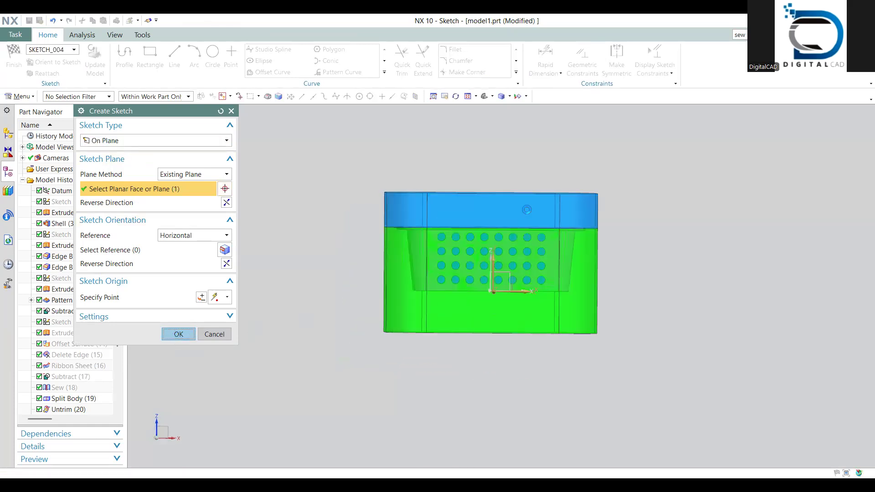
click(653, 76)
click(656, 179)
click(151, 58)
scroll(456, 246, up, 5)
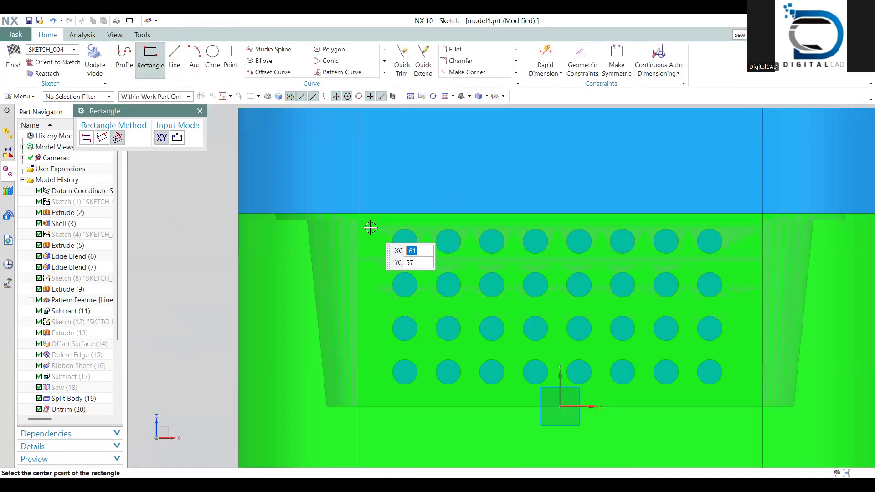
click(370, 228)
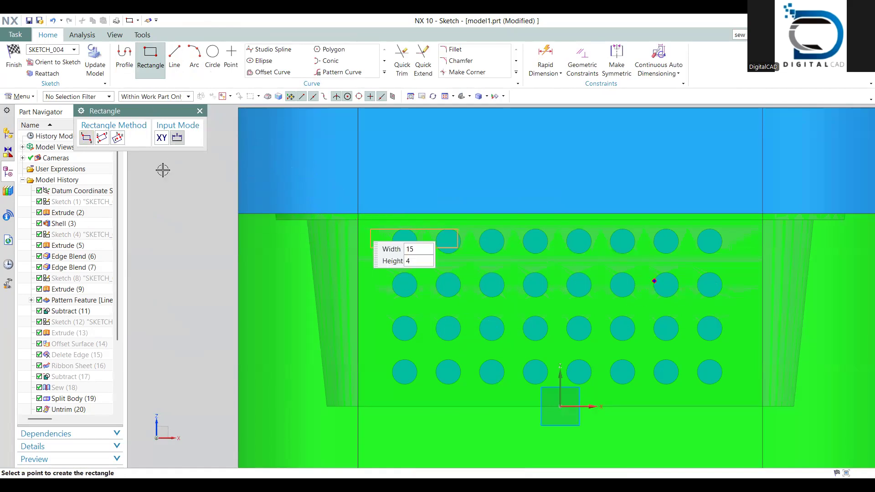
click(144, 50)
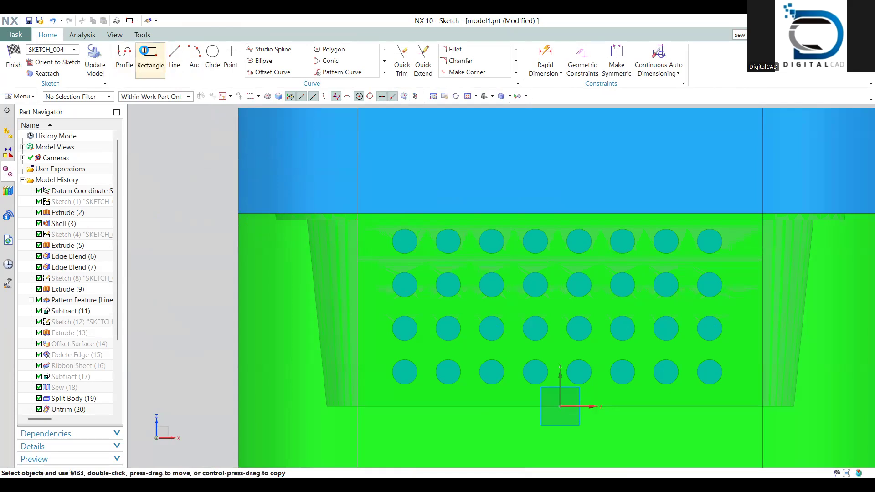
click(144, 51)
click(374, 220)
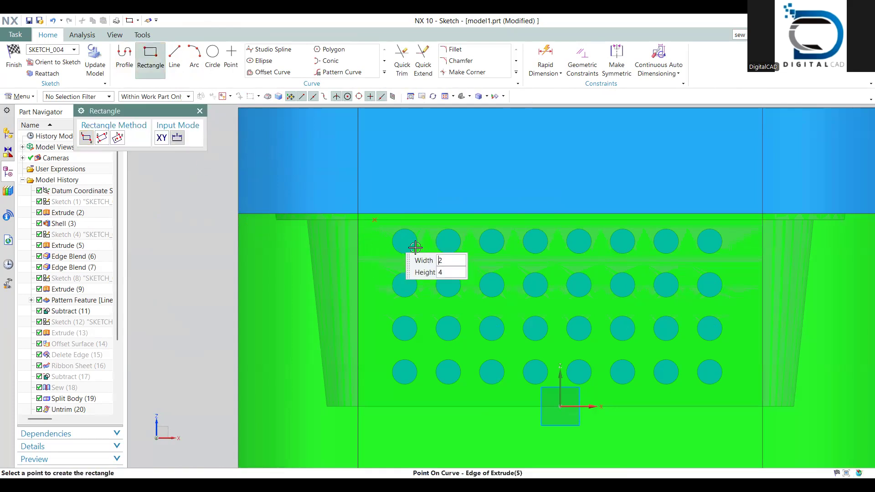
key(Escape)
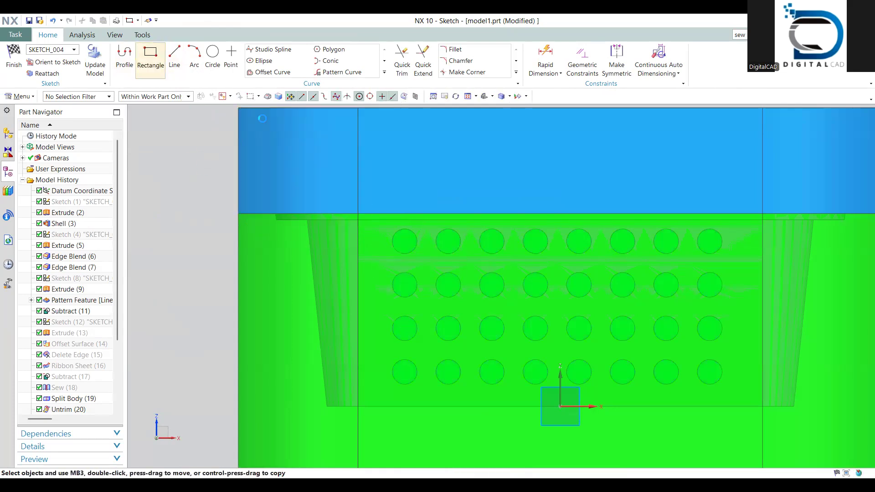
Sketch a rectangle by two corners around the whole grid of holes and finish the sketch
scroll(402, 229, up, 3)
click(332, 223)
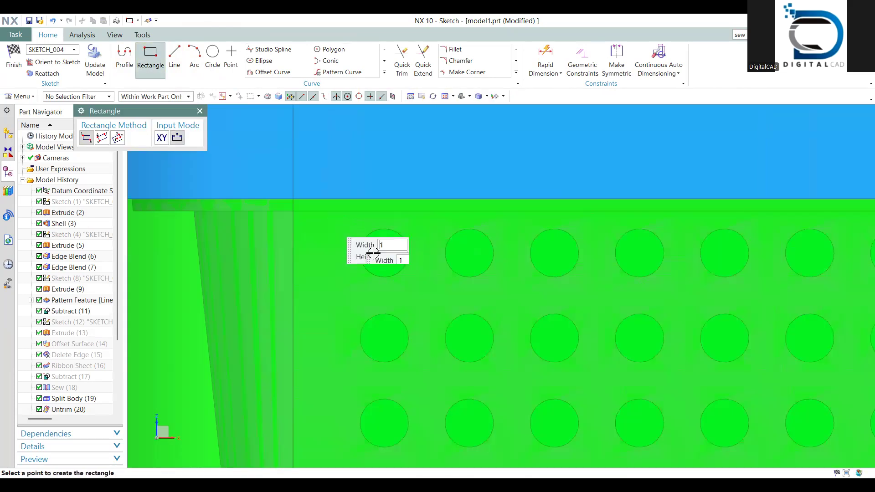
scroll(553, 332, down, 4)
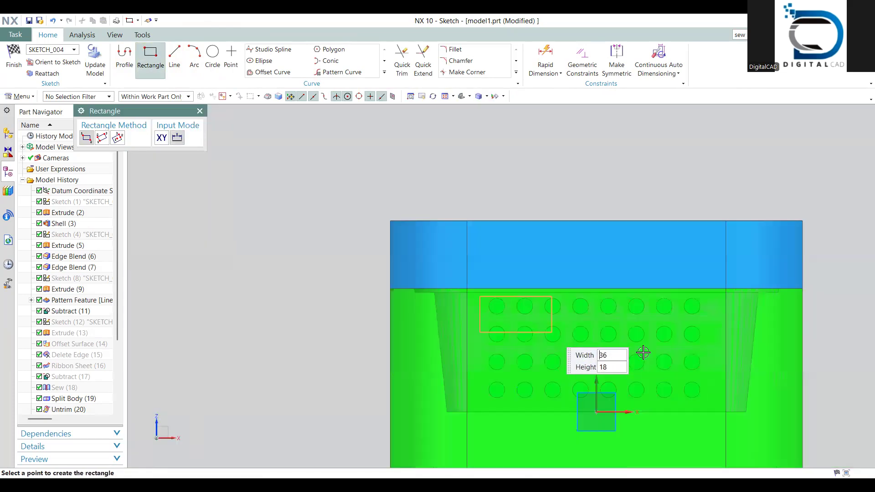
click(712, 405)
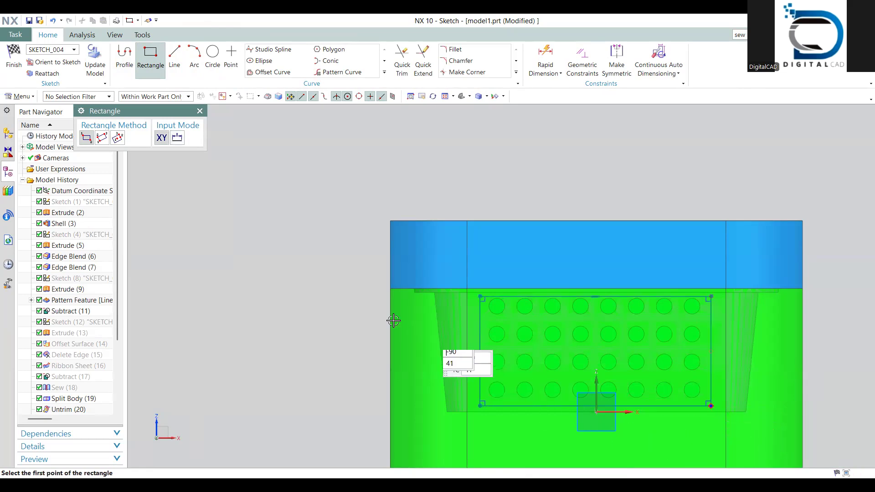
key(ctrl+q)
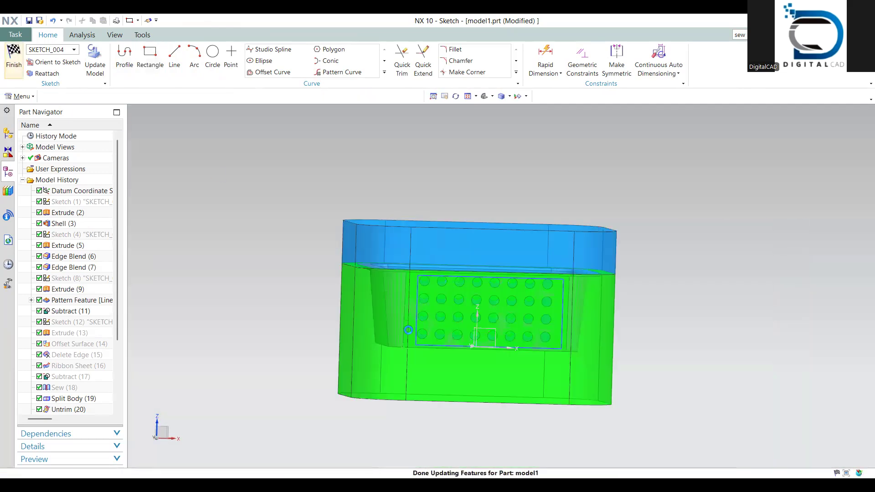
Reopen Sketch (27) with the rectangle around the holes for editing with rollback
middle_drag(404, 328, 429, 326)
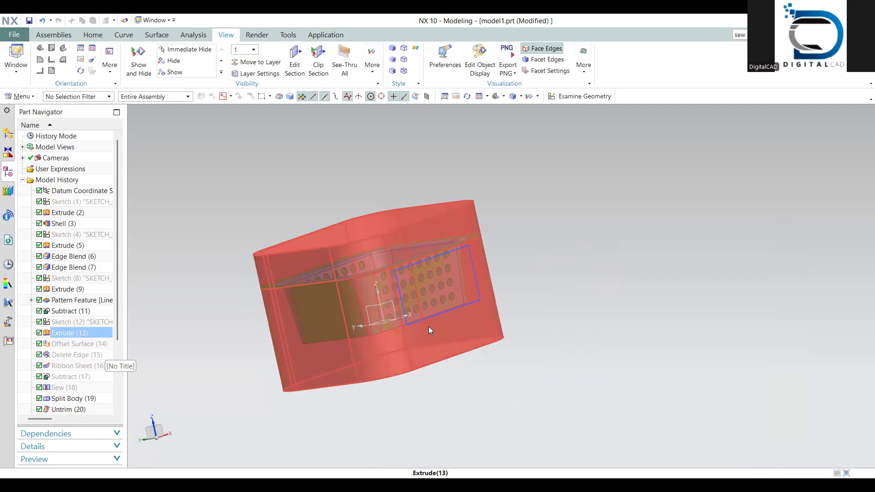
scroll(381, 287, up, 3)
middle_drag(379, 287, 440, 305)
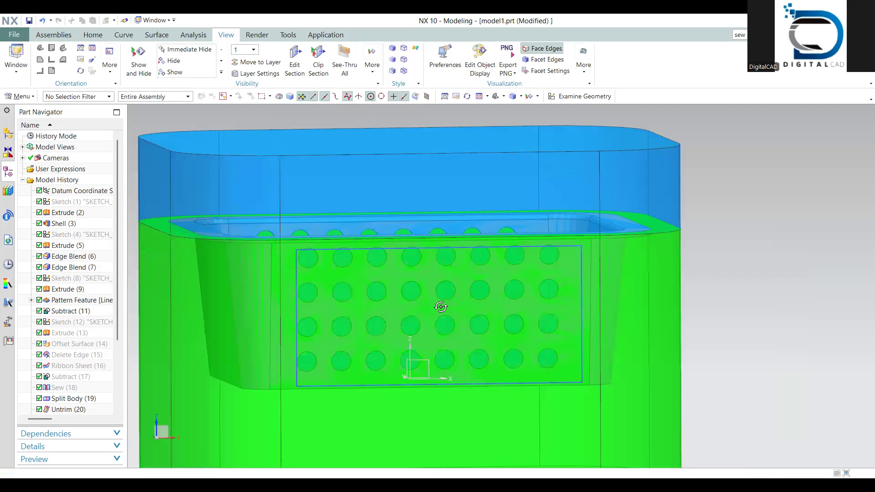
click(87, 36)
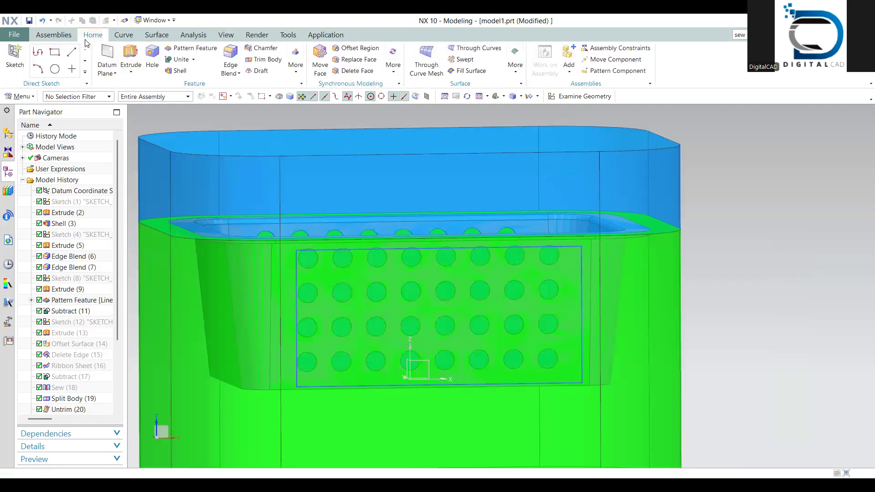
scroll(80, 399, down, 3)
right_click(76, 399)
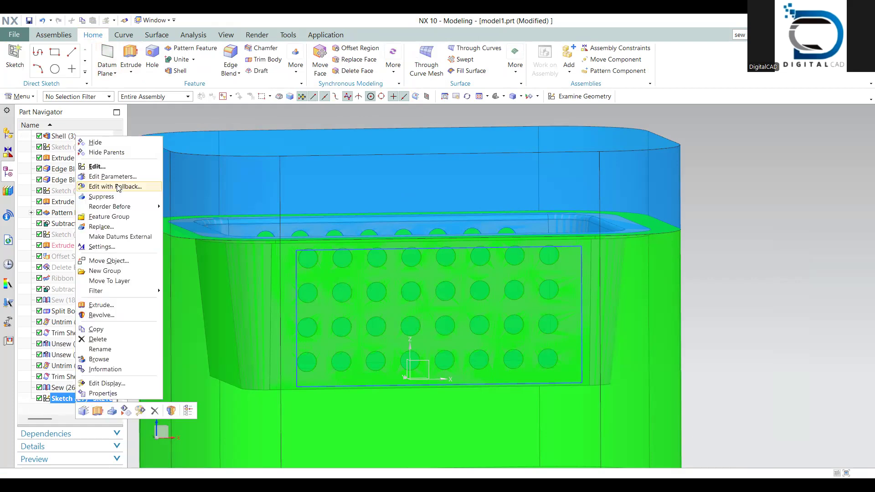
click(117, 187)
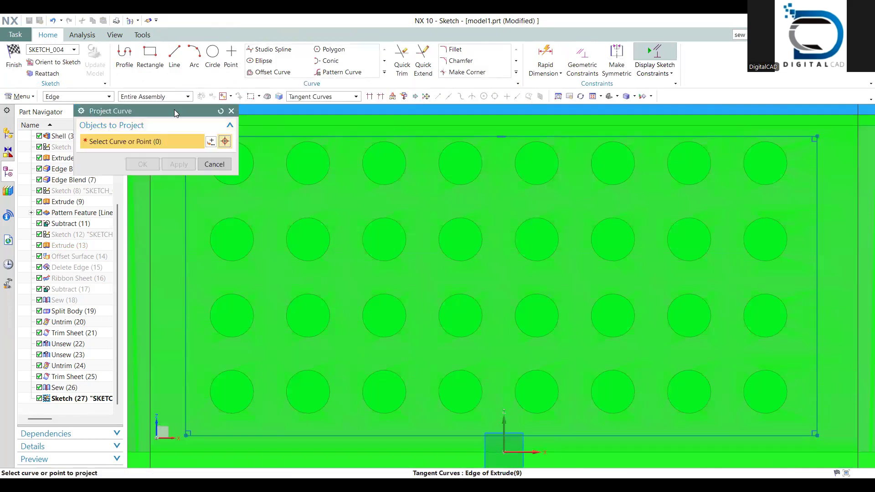
Project the circular edges of all holes in the eight-by-four grid into the sketch
click(222, 183)
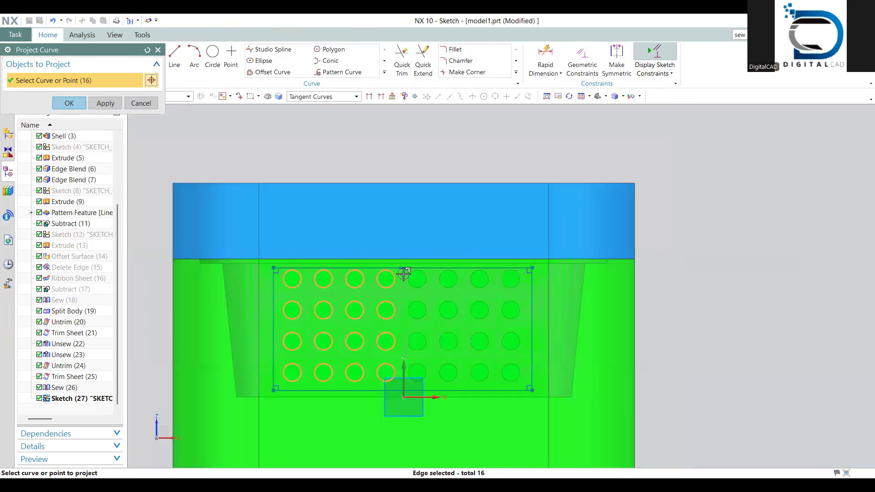
click(403, 270)
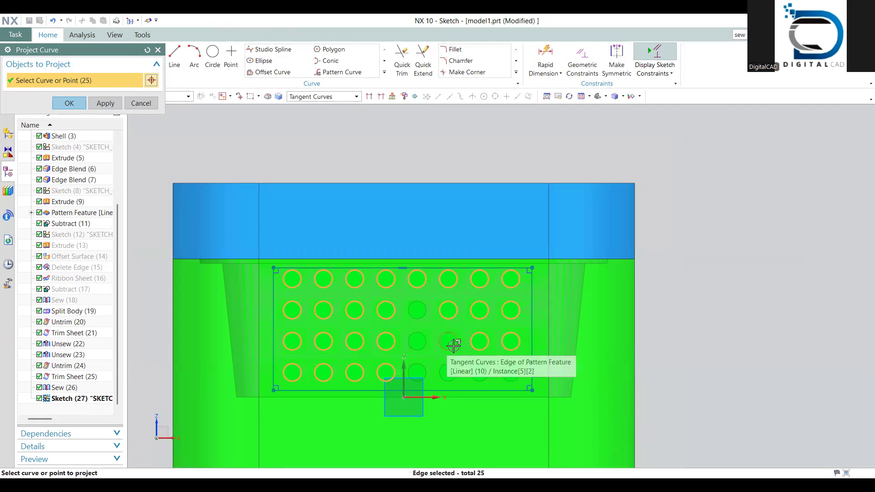
click(448, 366)
click(475, 373)
click(502, 373)
click(417, 366)
click(417, 348)
click(416, 315)
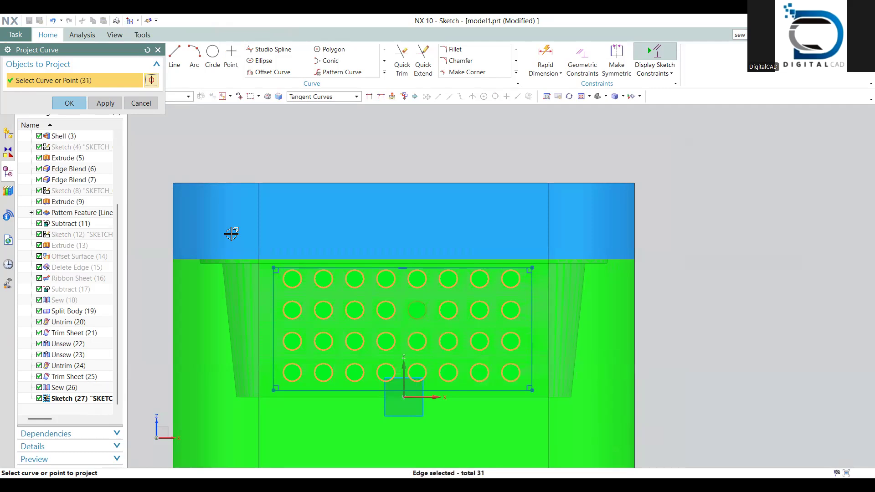
click(57, 104)
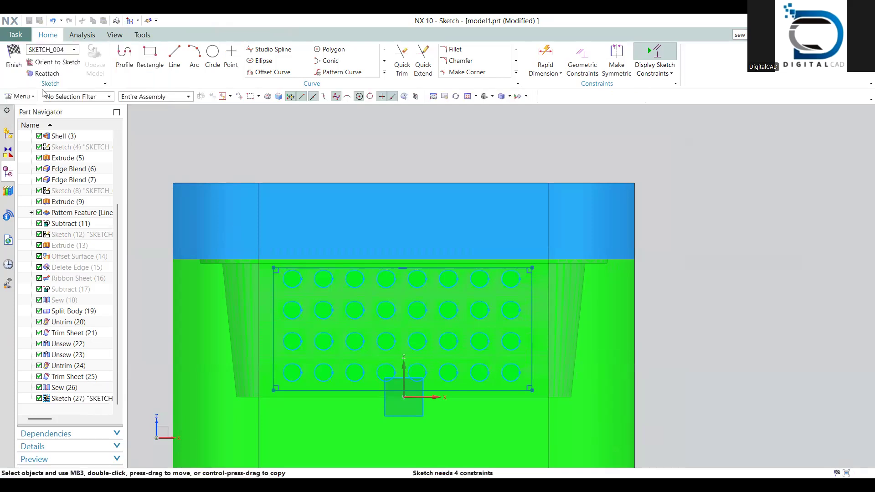
Finish the sketch and use its outer rectangle as the section of a new extrusion with a start distance of 0 mm
click(17, 64)
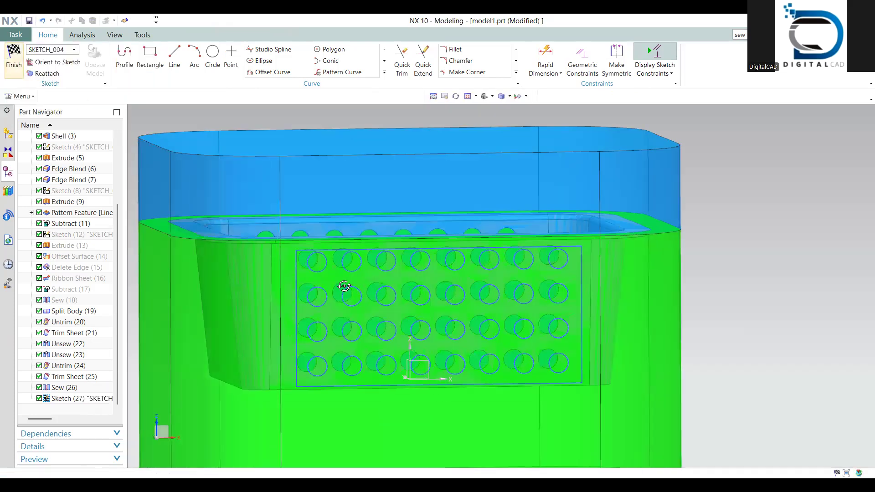
mouse_move(352, 303)
middle_down()
mouse_move(326, 305)
mouse_move(315, 315)
mouse_move(318, 330)
mouse_move(462, 288)
middle_up()
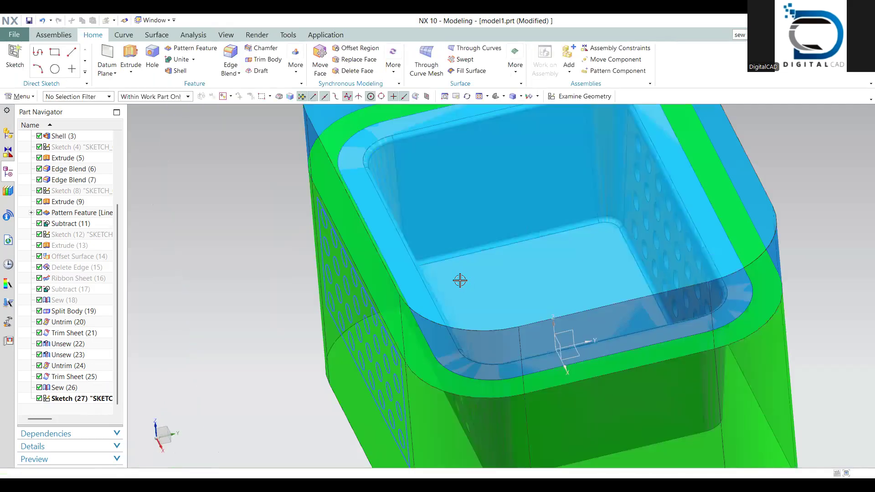
click(459, 281)
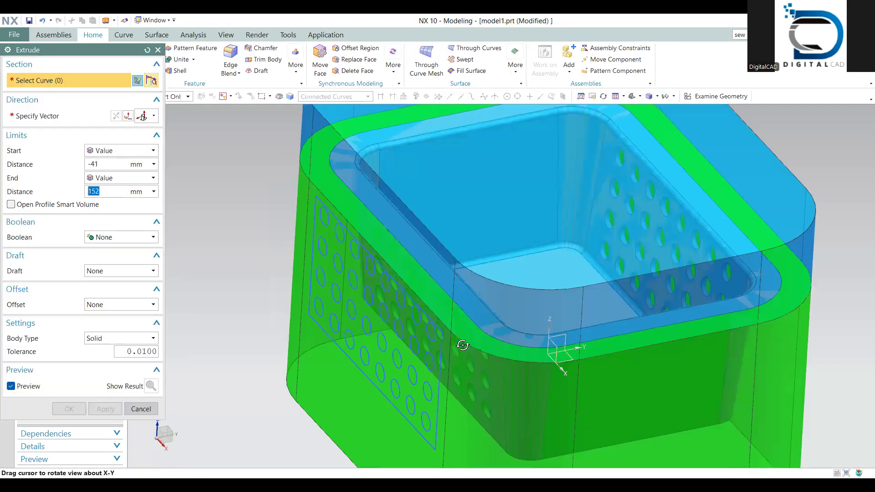
click(386, 381)
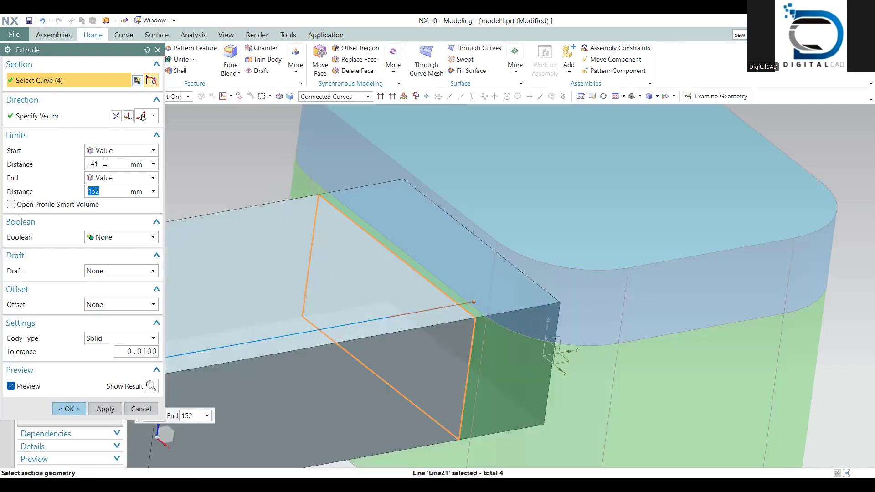
drag(95, 164, 59, 165)
key(BackSpace)
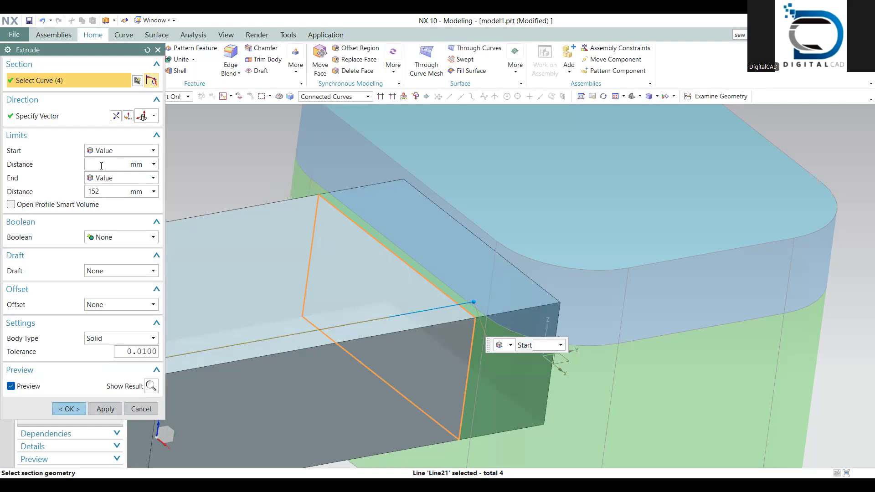
text(0)
key(Return)
Extrude the rectangle outward from the container to 64 mm as a separate solid block with no Boolean
scroll(417, 264, down, 3)
middle_drag(409, 292, 397, 289)
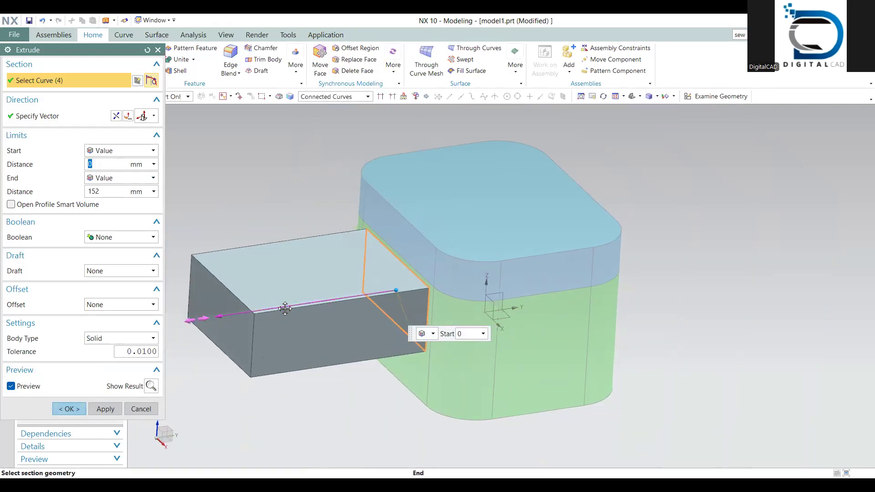
drag(285, 309, 316, 302)
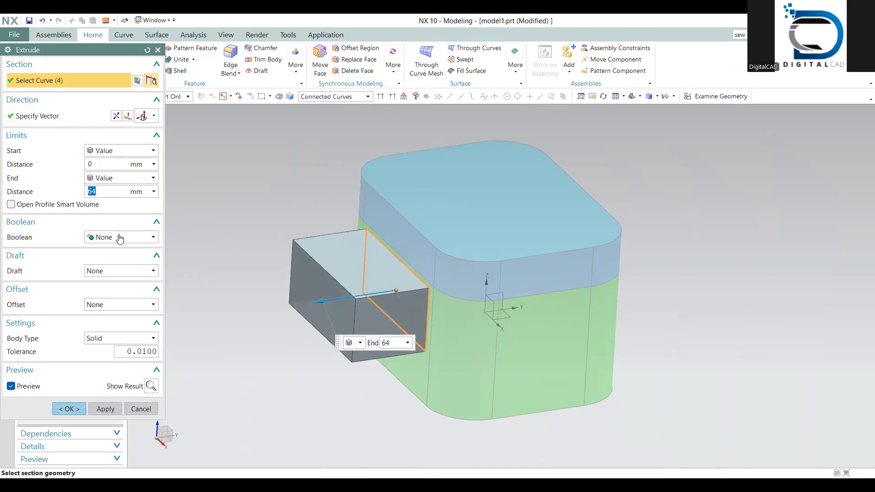
click(105, 409)
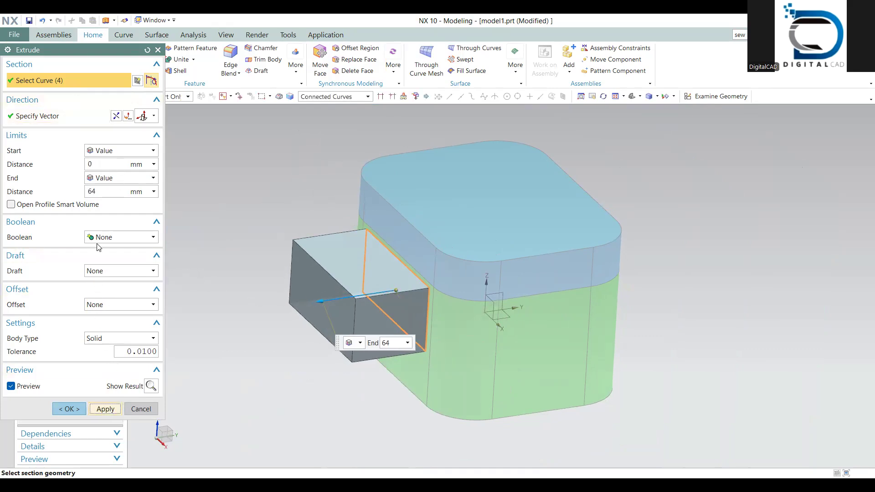
click(105, 409)
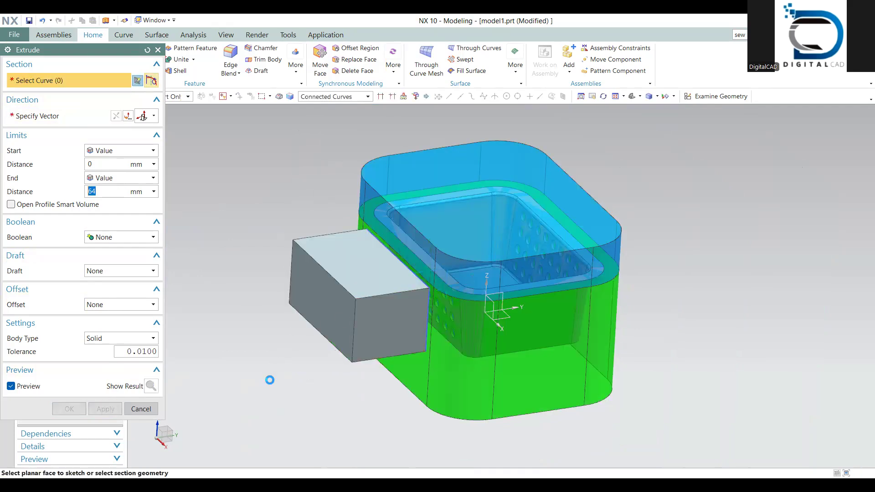
Set the translucency of the extruded block to 51
key(Escape)
key(ctrl+j)
click(105, 135)
drag(19, 192, 84, 192)
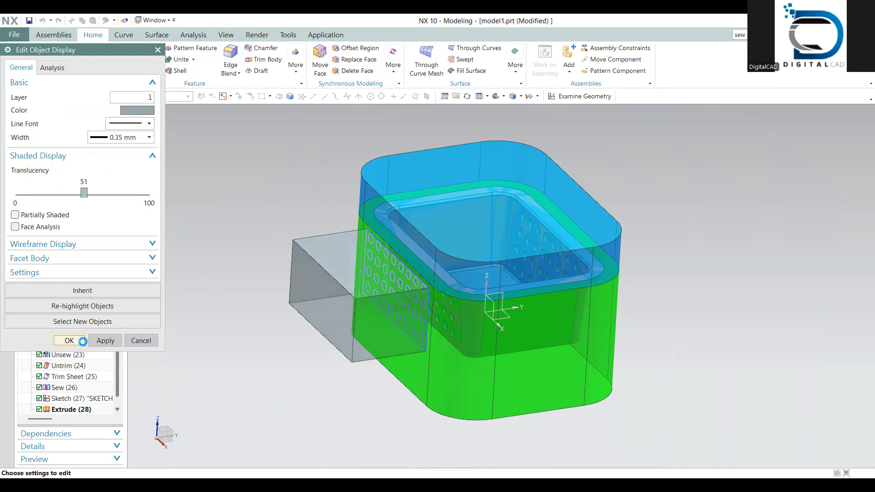
click(70, 341)
Select all 32 hole circles of the sketch, without the rectangle, as the section of a new extrusion
key(x)
middle_drag(424, 346, 373, 287)
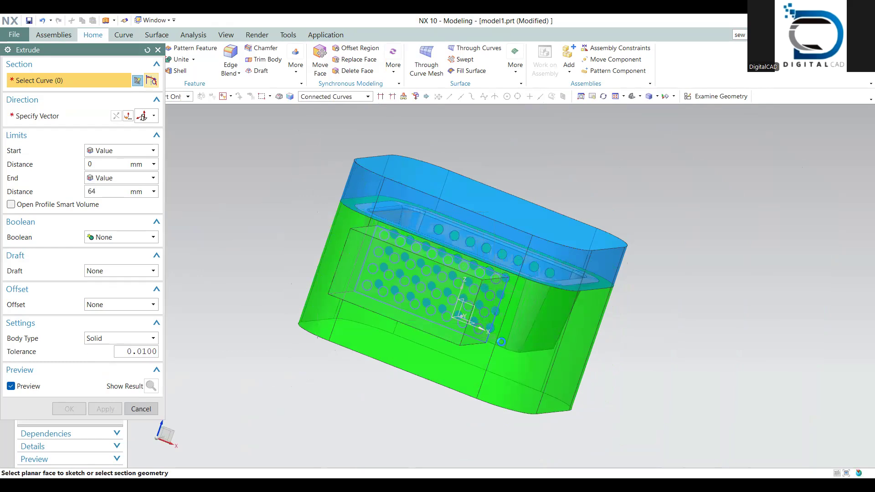
click(494, 333)
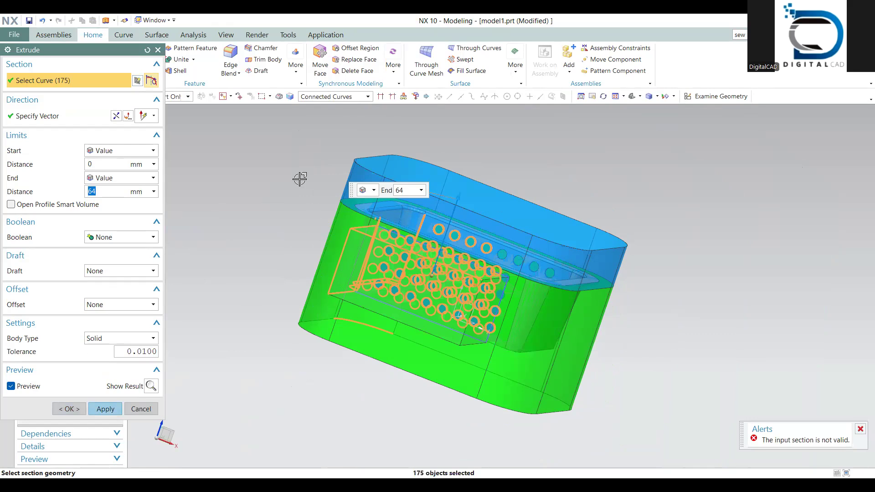
shift+drag(299, 179, 550, 364)
scroll(363, 287, up, 3)
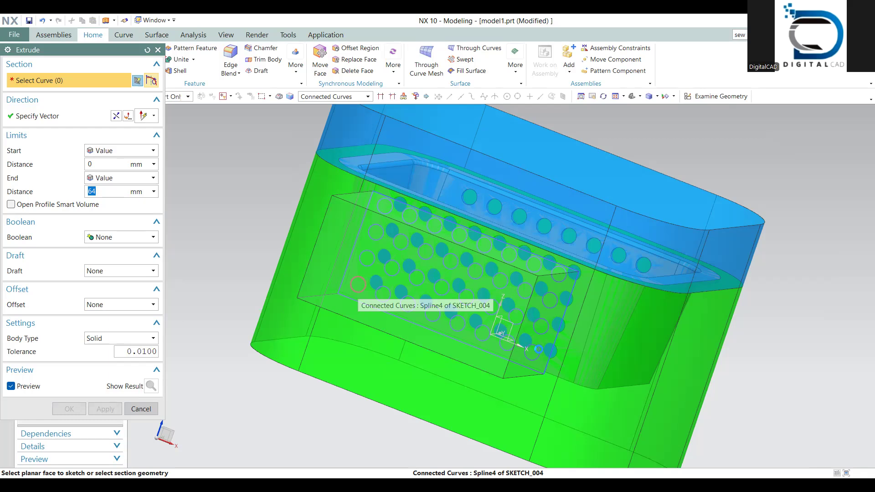
click(488, 342)
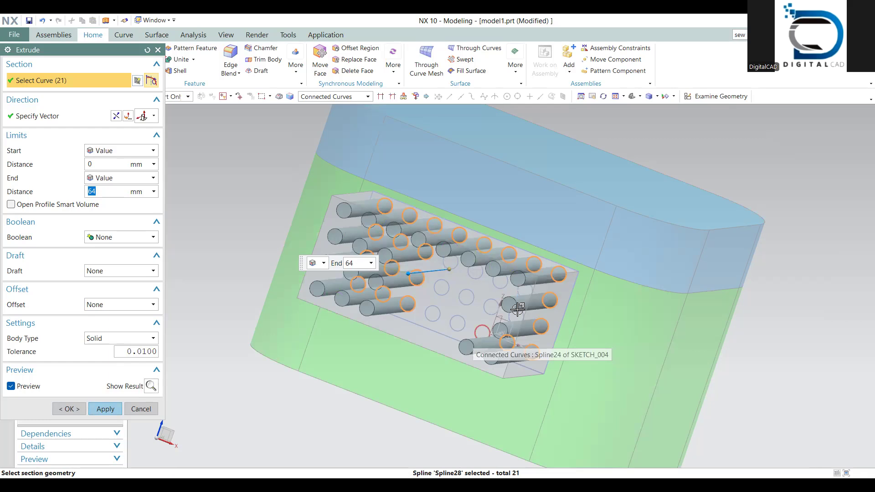
middle_drag(387, 349, 335, 369)
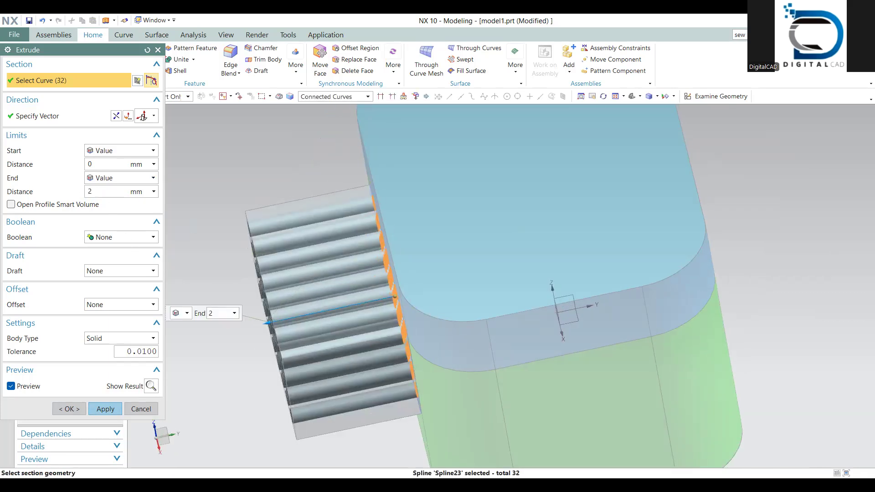
Reverse the extrusion of the hole circles toward the container and set its end distance to 10 mm
text(5)
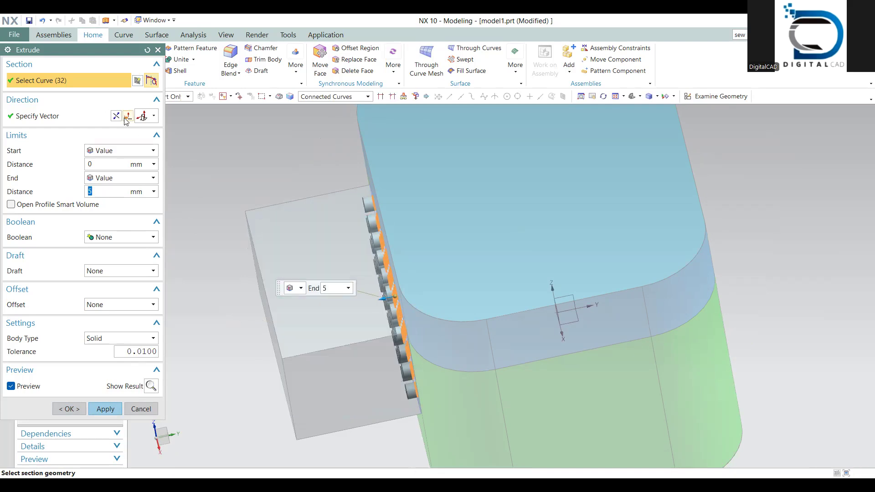
middle_drag(333, 287, 294, 269)
click(86, 194)
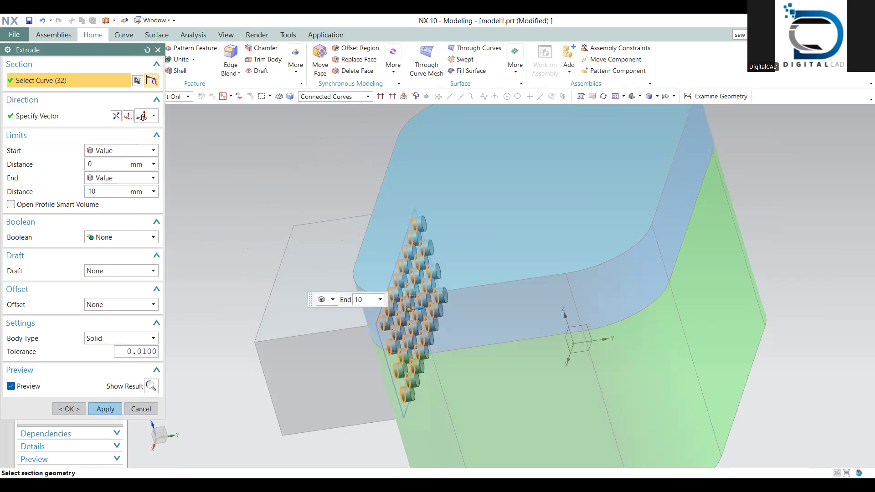
key(Return)
middle_drag(428, 365, 387, 345)
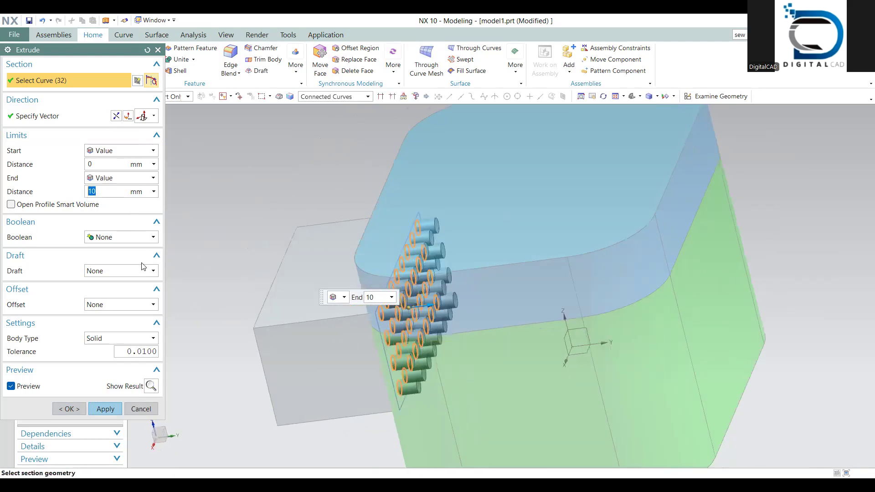
Unite the extruded pins with the translucent block and create the extrusion
click(126, 238)
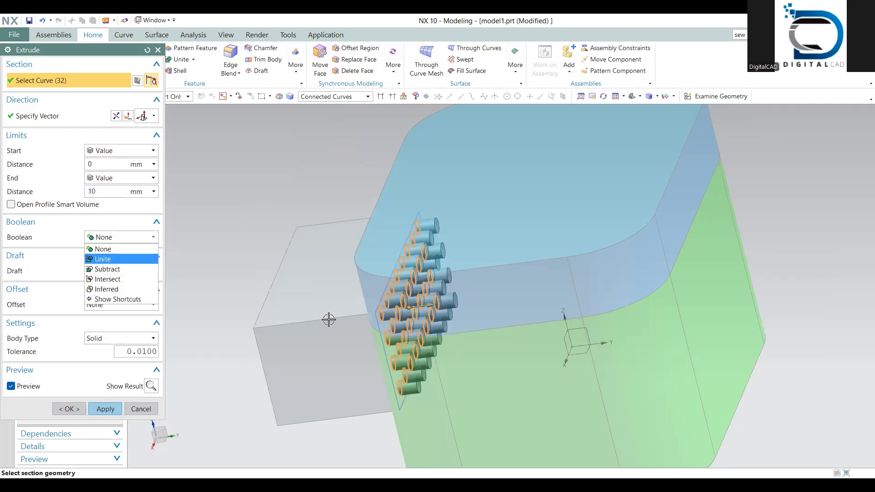
click(103, 259)
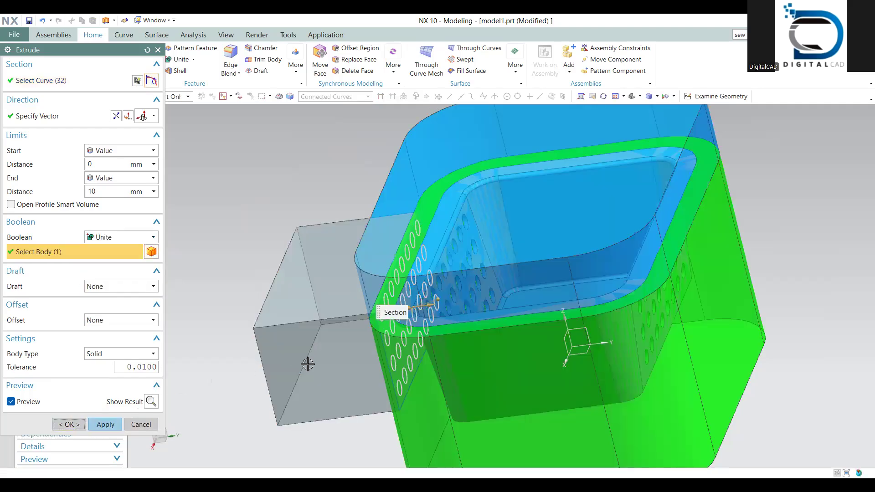
middle_click(308, 364)
mouse_move(314, 358)
middle_down()
mouse_move(329, 336)
mouse_move(313, 339)
mouse_move(318, 346)
middle_up()
scroll(66, 400, down, 1)
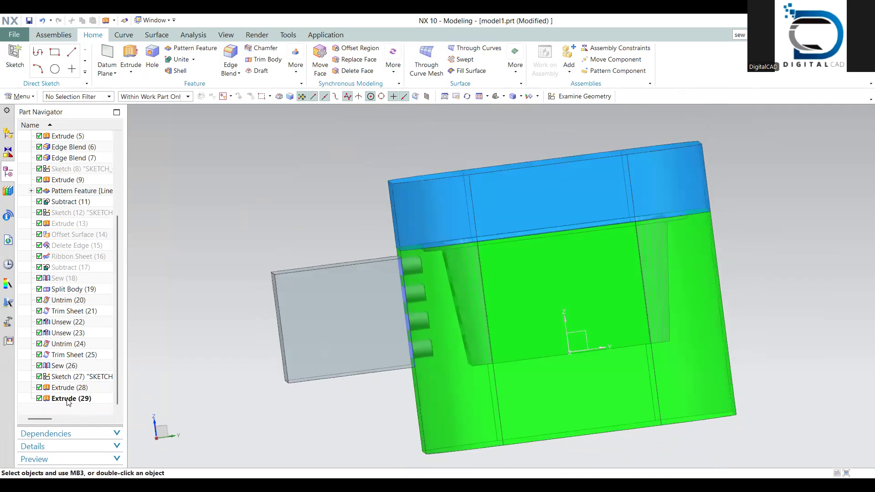
Set the end distance of the pin extrusion to 25 mm
double_click(67, 399)
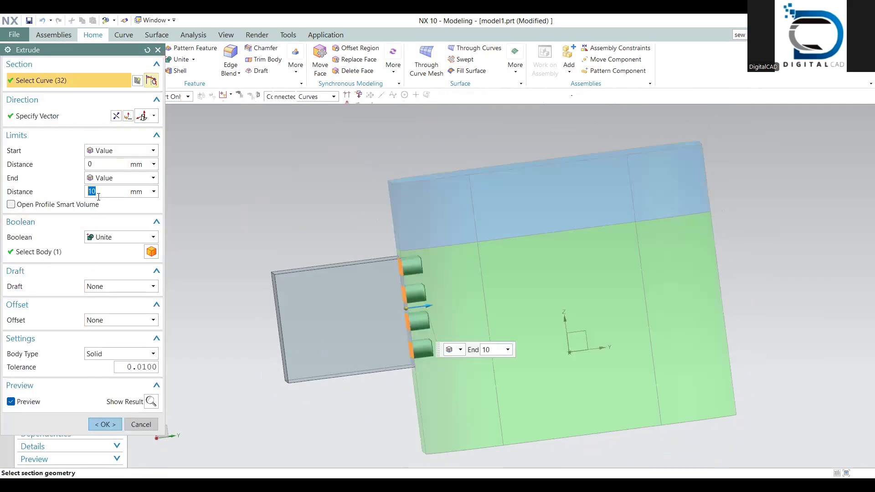
text(25)
key(Return)
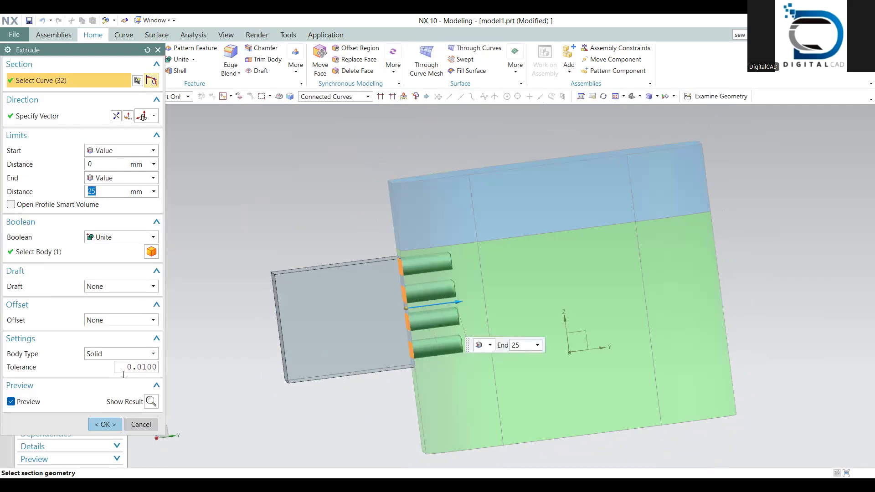
middle_click(369, 342)
middle_drag(369, 341, 86, 397)
Lengthen the pin extrusion to an end distance of 35 mm so the pins reach through the container wall
double_click(85, 397)
text(35)
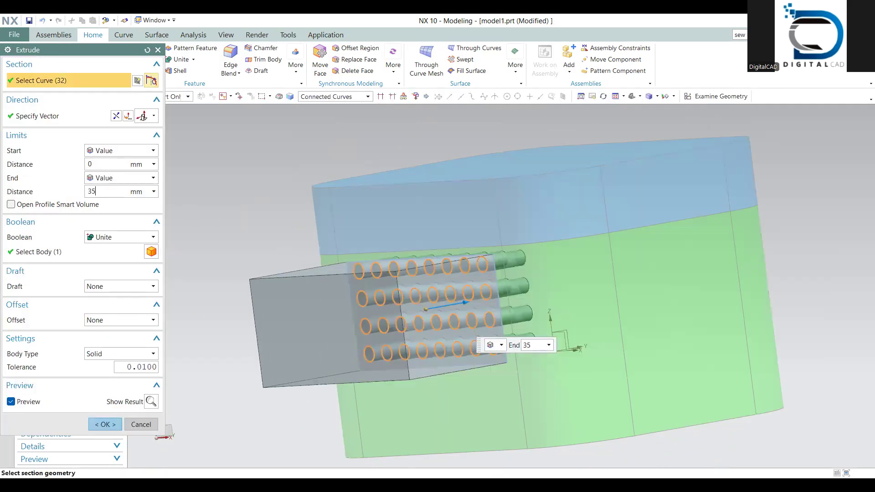
click(115, 422)
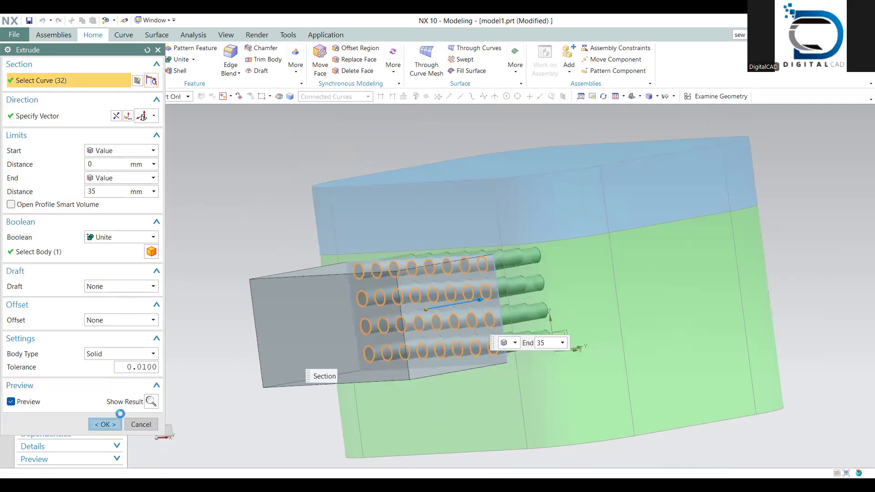
middle_drag(405, 314, 349, 354)
middle_drag(342, 365, 381, 340)
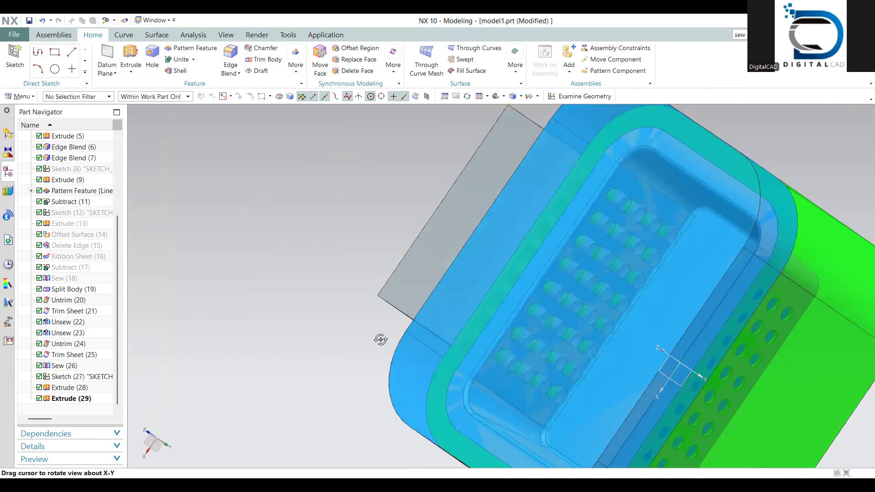
scroll(310, 361, down, 5)
middle_drag(288, 367, 332, 347)
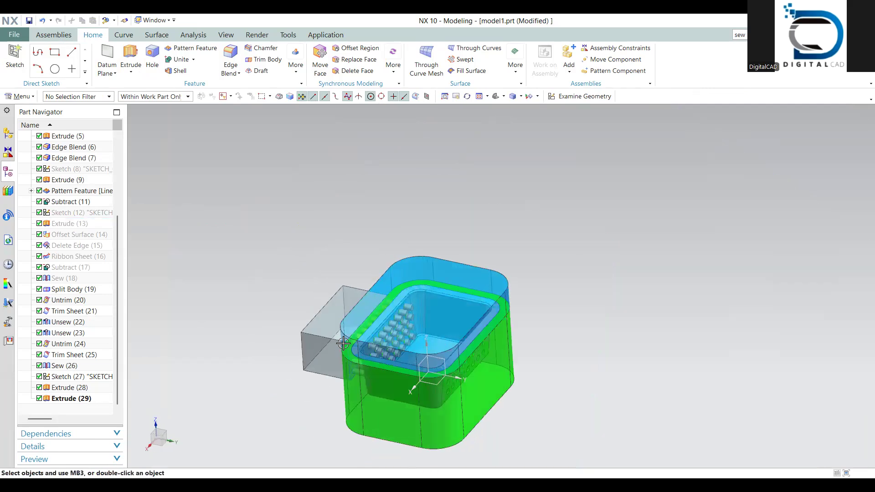
click(294, 71)
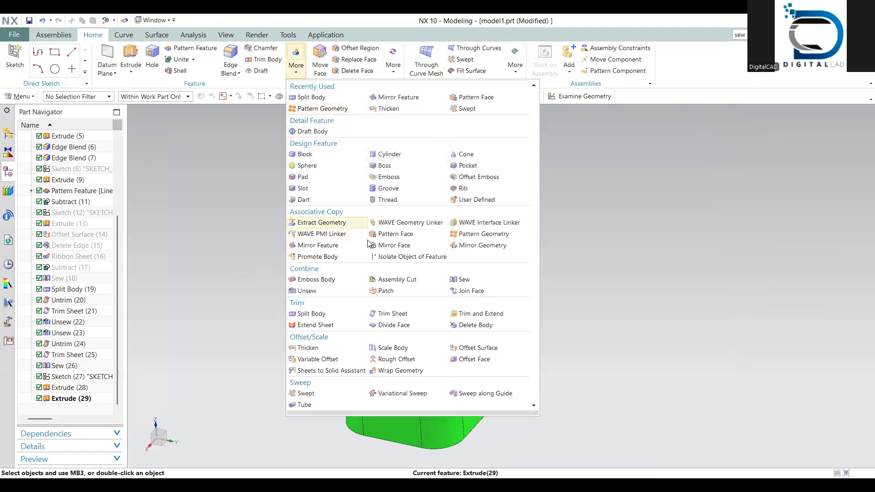
click(137, 42)
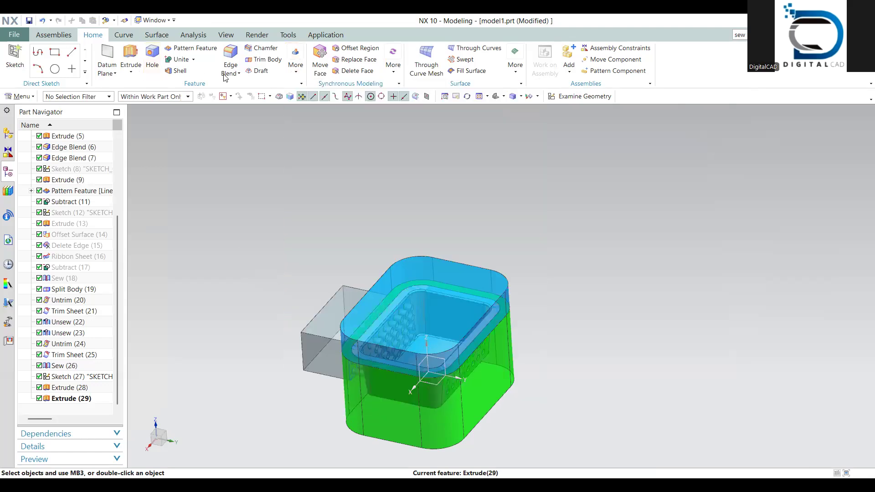
click(296, 66)
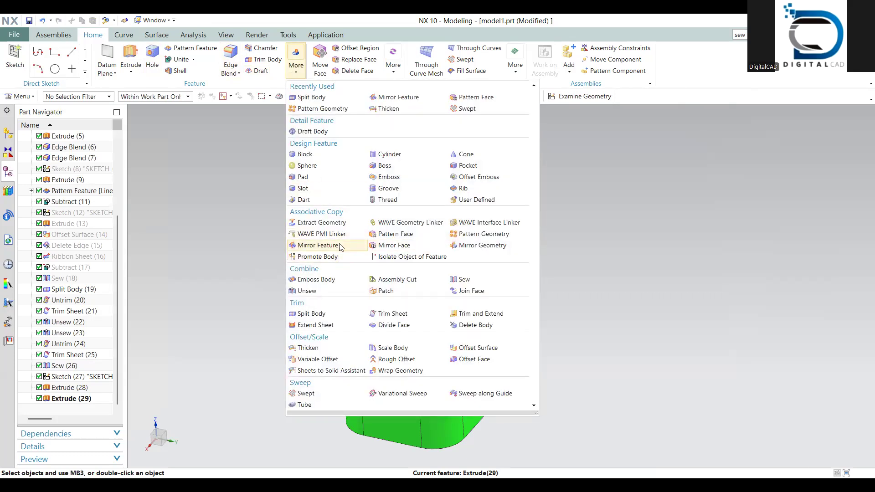
click(339, 244)
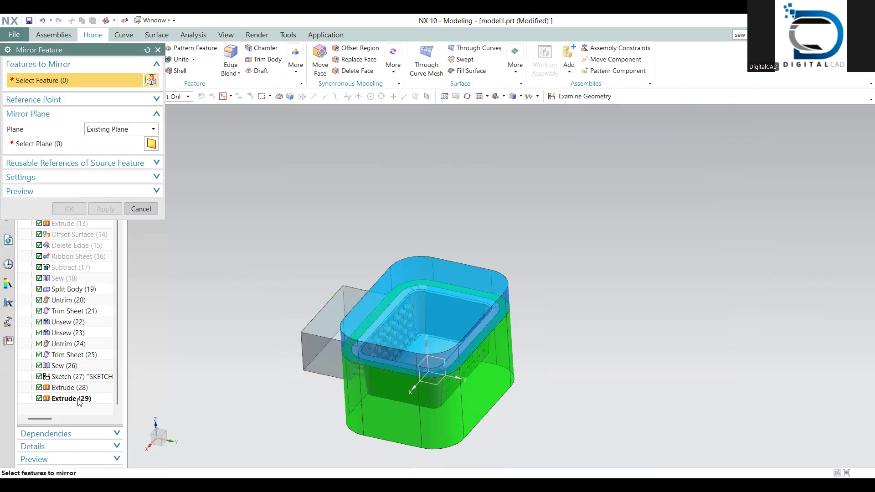
click(141, 208)
click(180, 59)
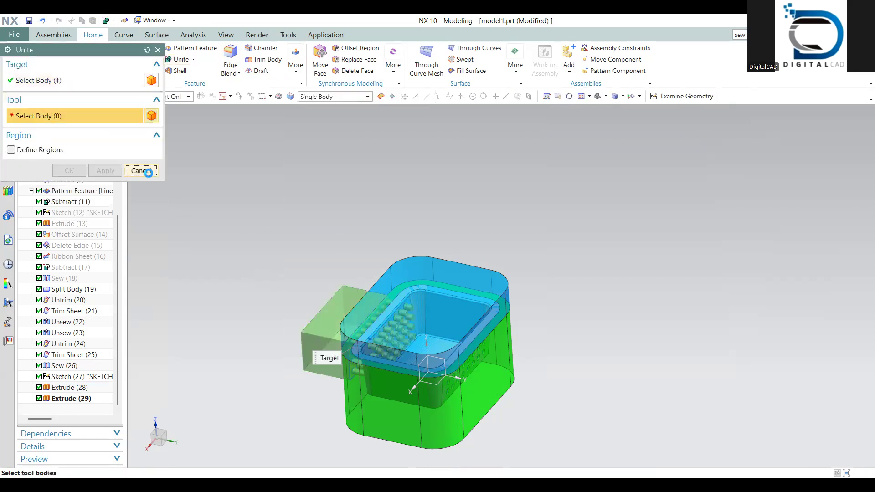
click(140, 171)
Remove the Boolean operation from the pin extrusion and unite the pins with the block in a separate Unite feature
click(72, 399)
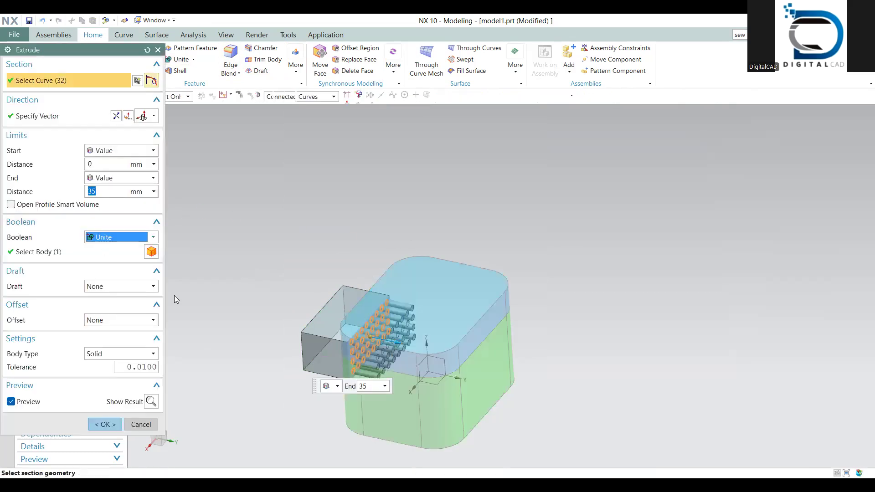
click(171, 63)
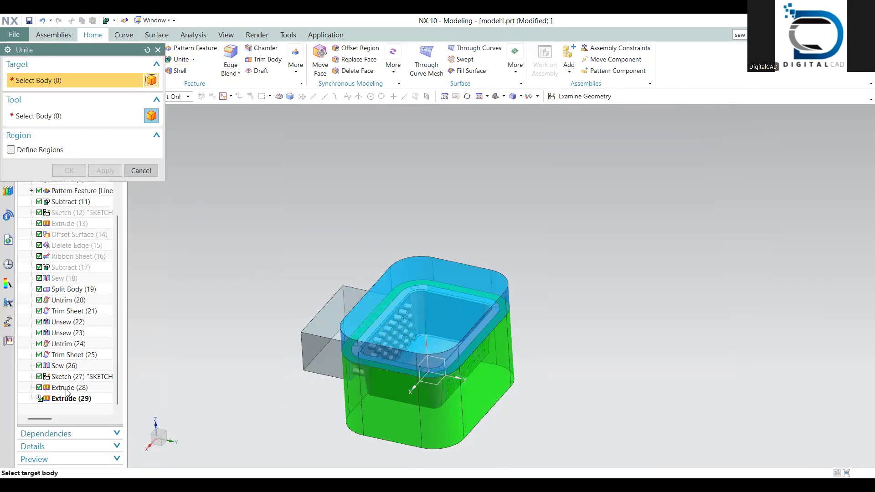
click(70, 170)
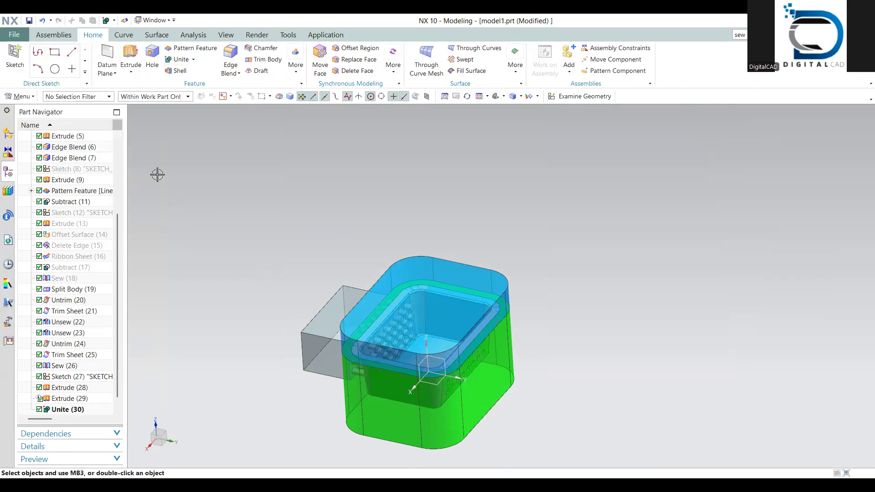
Mirror the side-core block extrusion, pin extrusion and Unite feature about the central XZ datum plane to the container's opposite side
click(295, 64)
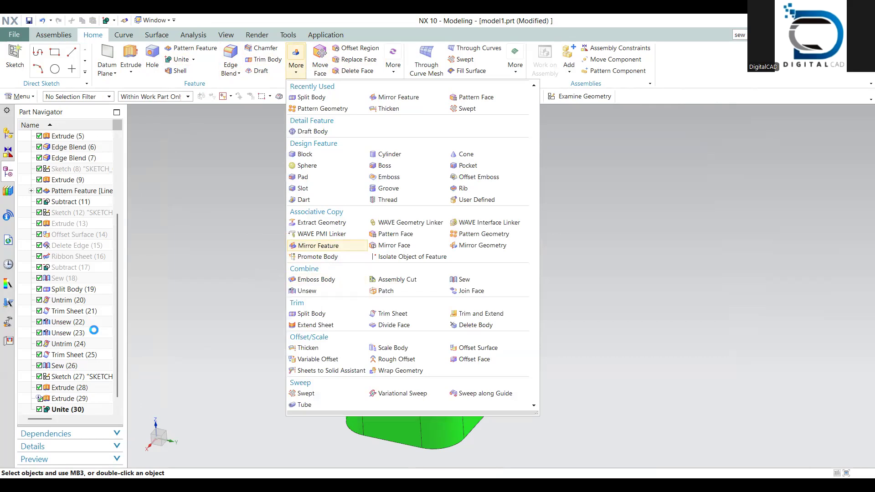
click(76, 412)
shift+click(75, 379)
click(67, 146)
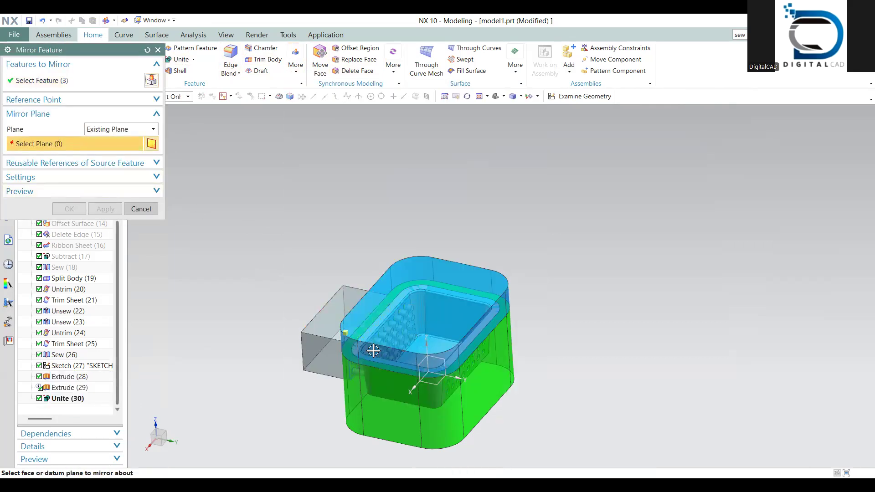
click(397, 418)
click(84, 209)
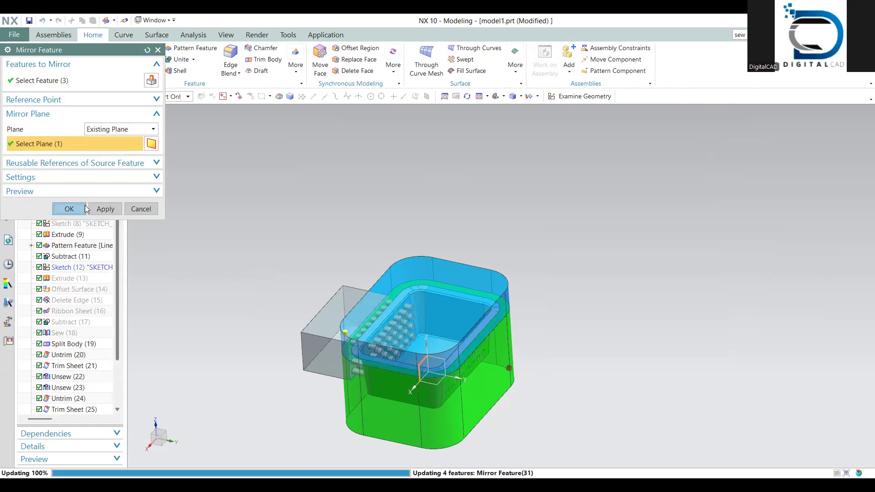
middle_drag(422, 342, 452, 330)
shift+middle_drag(452, 330, 505, 235)
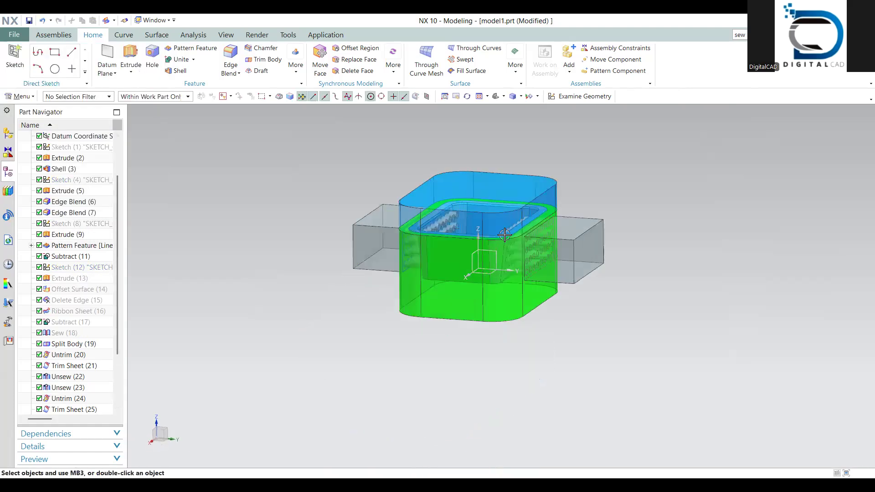
middle_drag(484, 272, 501, 319)
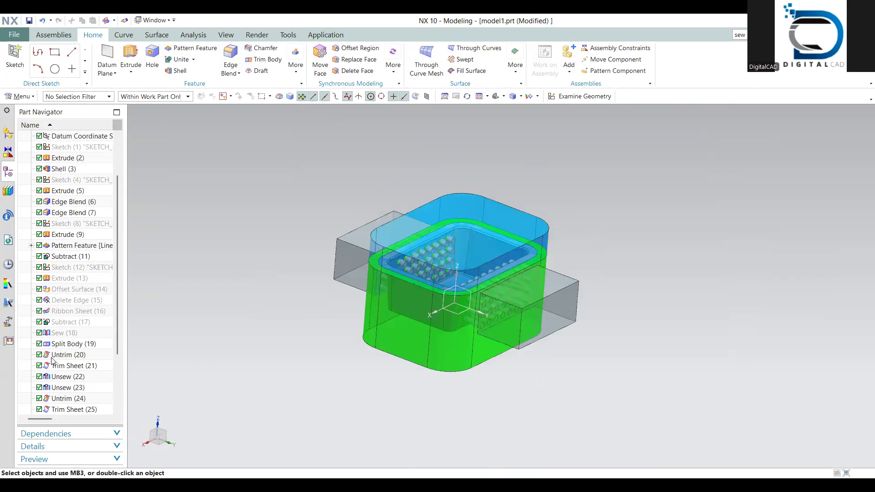
click(28, 20)
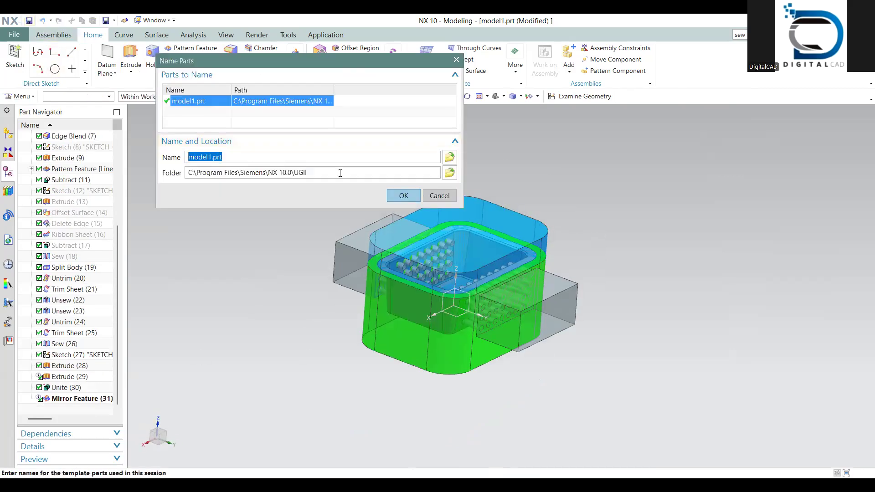
click(440, 196)
middle_drag(346, 350, 370, 324)
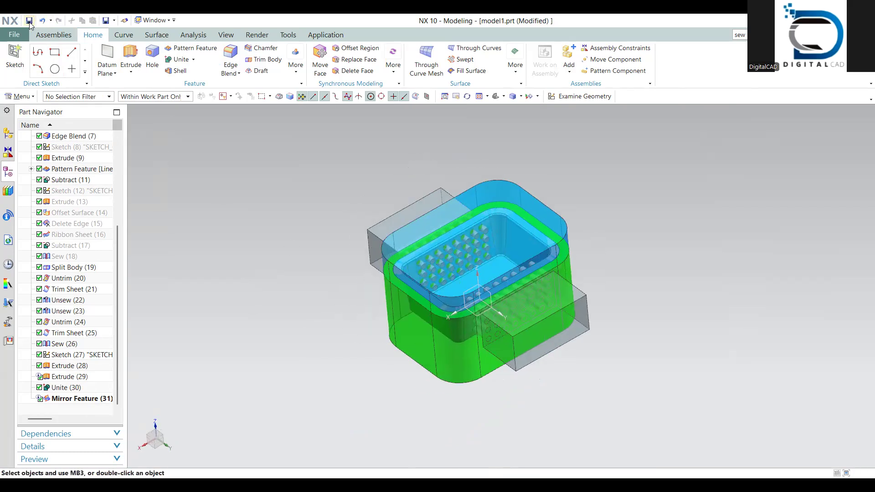
middle_drag(411, 254, 460, 246)
Save the part to the Desktop folder under the name "Core cavity split.prt"
key(ctrl+s)
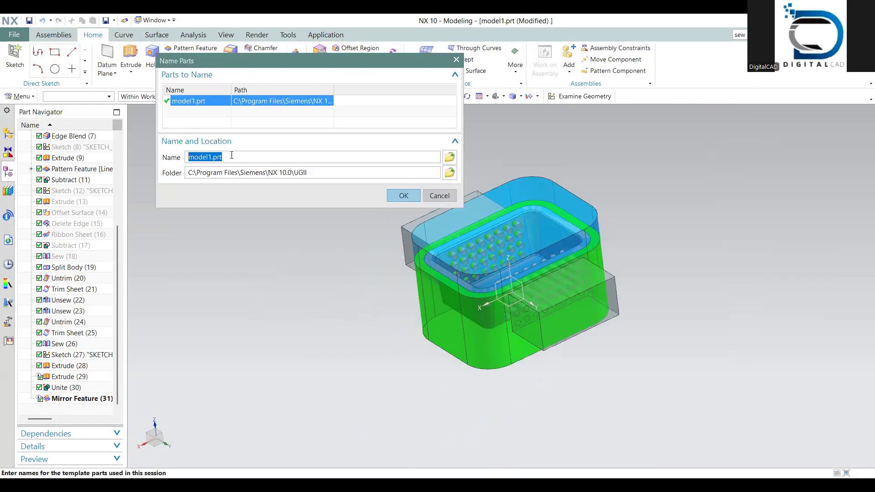
click(450, 173)
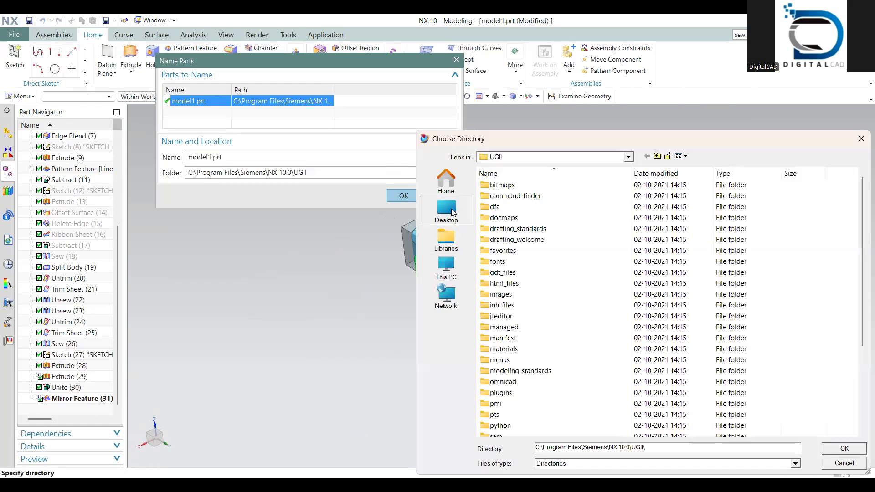
click(451, 209)
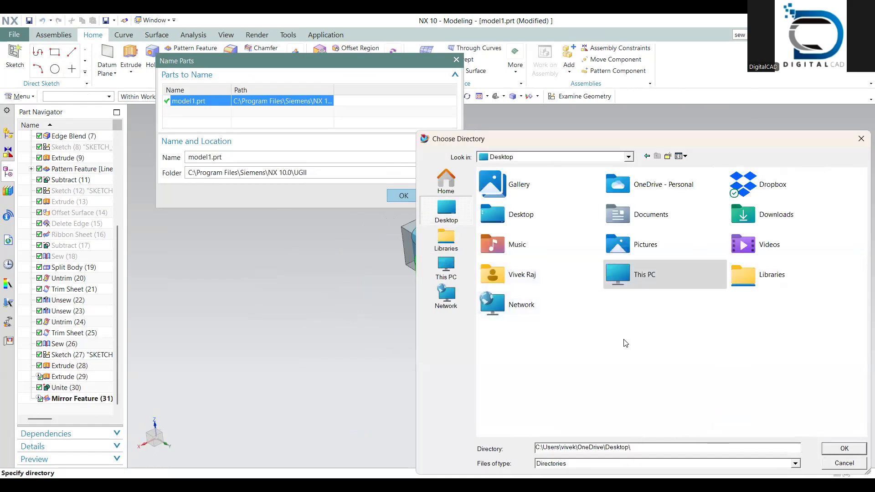
click(843, 449)
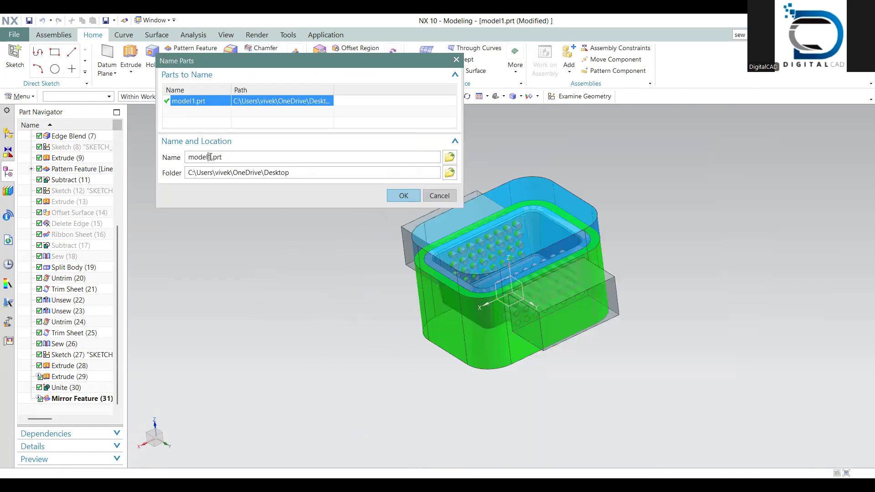
double_click(209, 157)
text(Core cavity split)
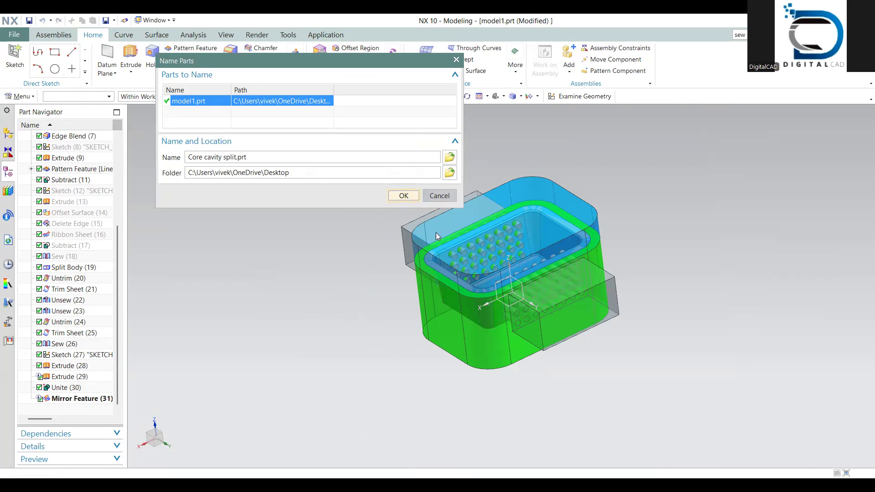
shift+middle_drag(436, 232, 353, 239)
click(31, 21)
Copy the blue upper mould body straight up along ZC with Move Object, shifting it 160 mm and then another 135 mm
mouse_move(480, 334)
middle_down()
mouse_move(511, 346)
mouse_move(479, 342)
middle_up()
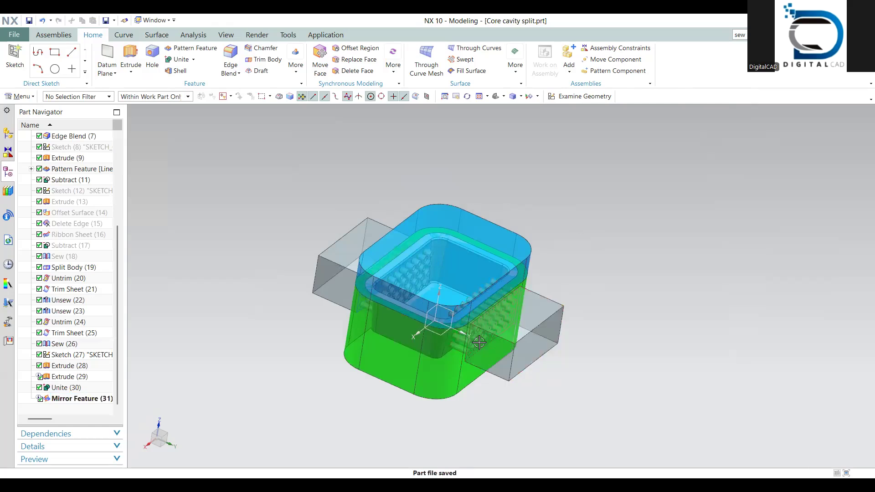
key(ctrl+t)
middle_drag(458, 263, 490, 253)
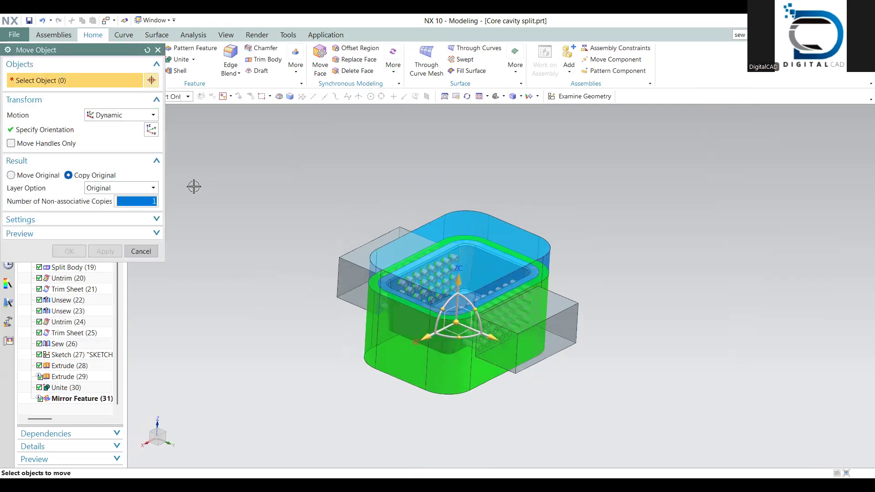
click(409, 240)
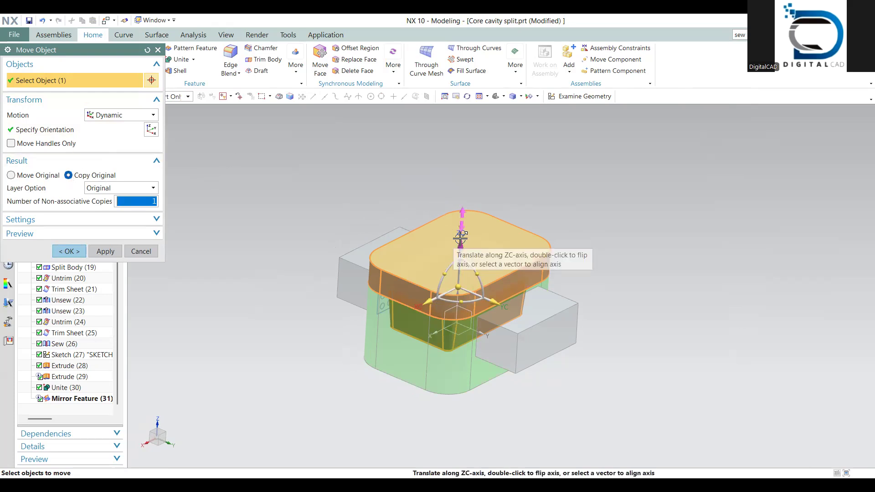
drag(464, 193, 477, 140)
shift+middle_drag(477, 141, 467, 249)
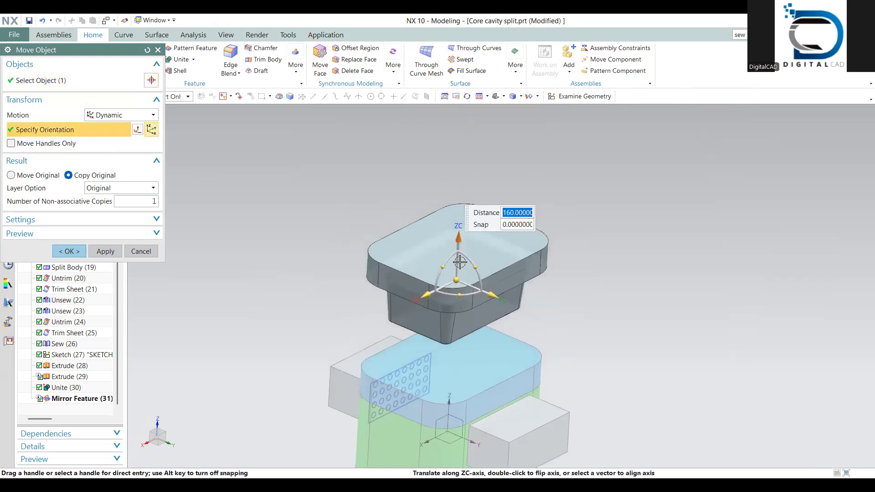
drag(457, 242, 481, 145)
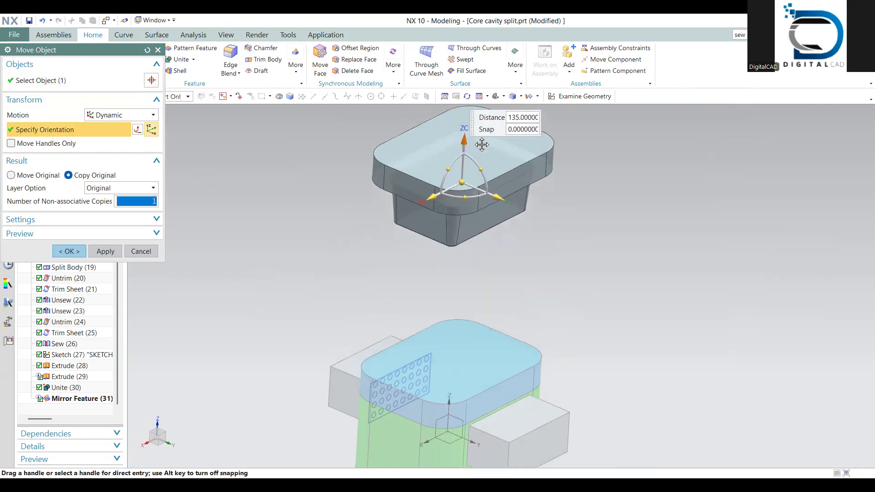
shift+middle_drag(467, 287, 466, 206)
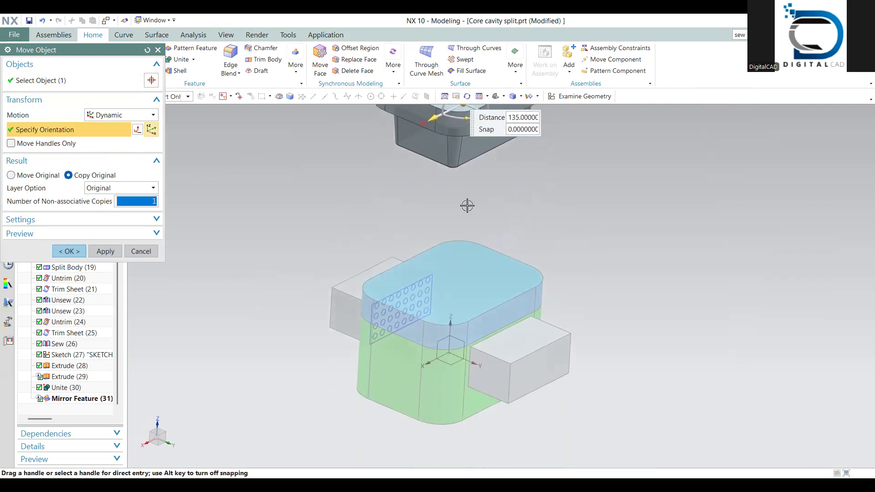
shift+middle_drag(457, 278, 455, 304)
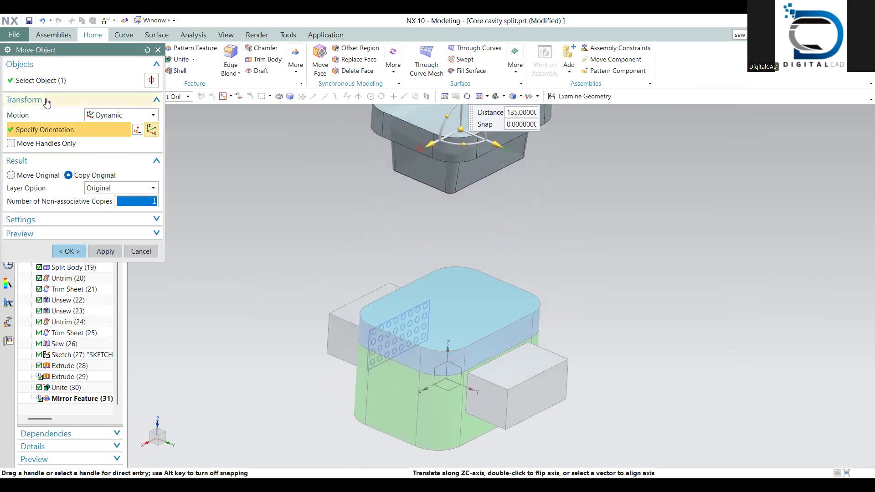
click(106, 251)
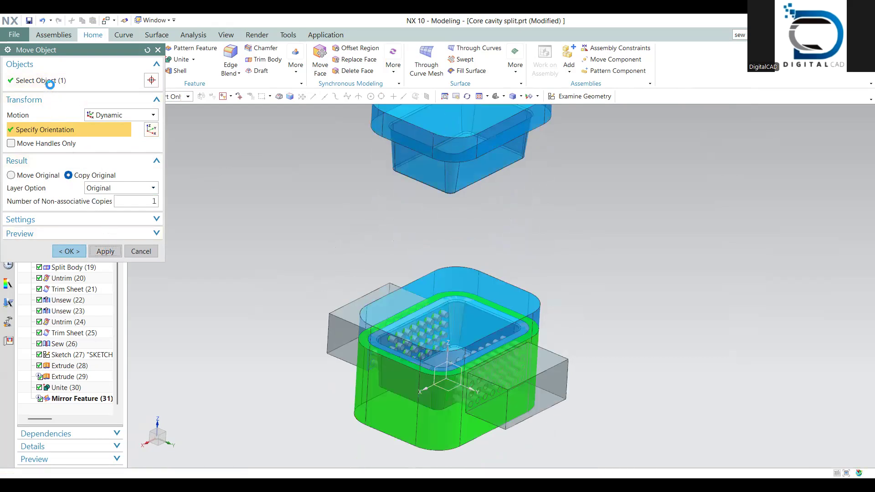
Copy the side-core block on the negative Y side outward along YC until its pins are clear of the mould
click(354, 310)
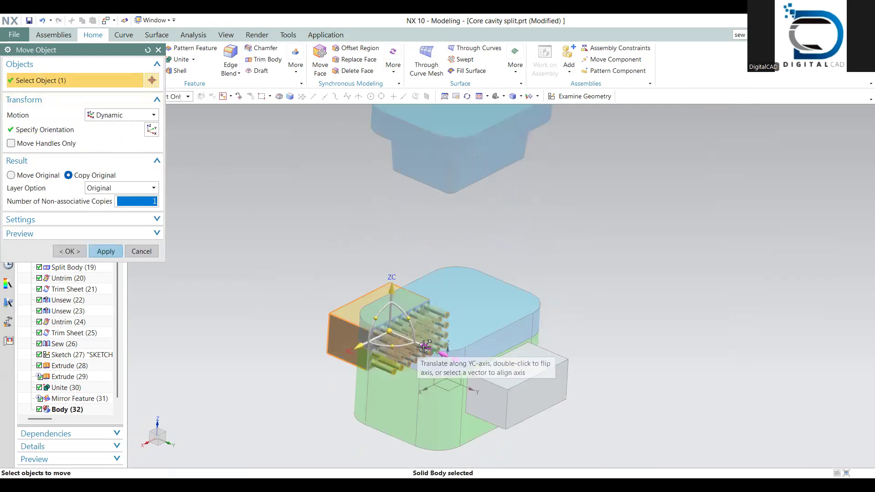
click(62, 135)
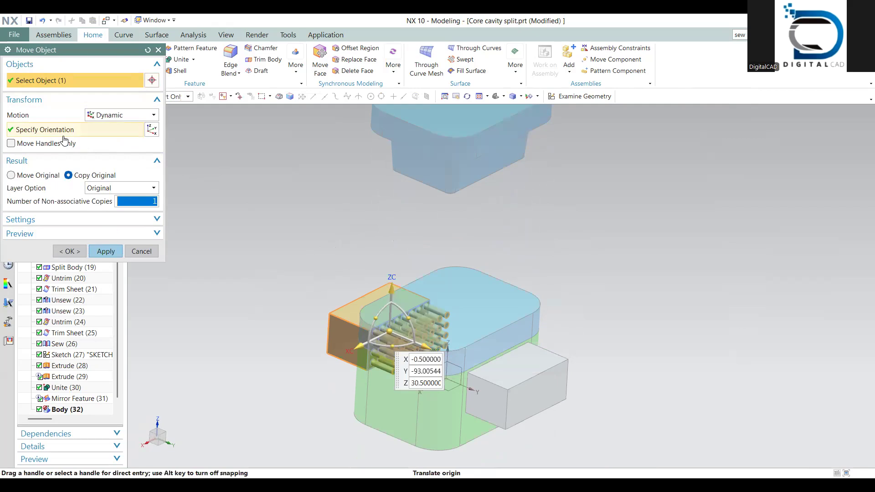
click(425, 347)
drag(392, 331, 324, 292)
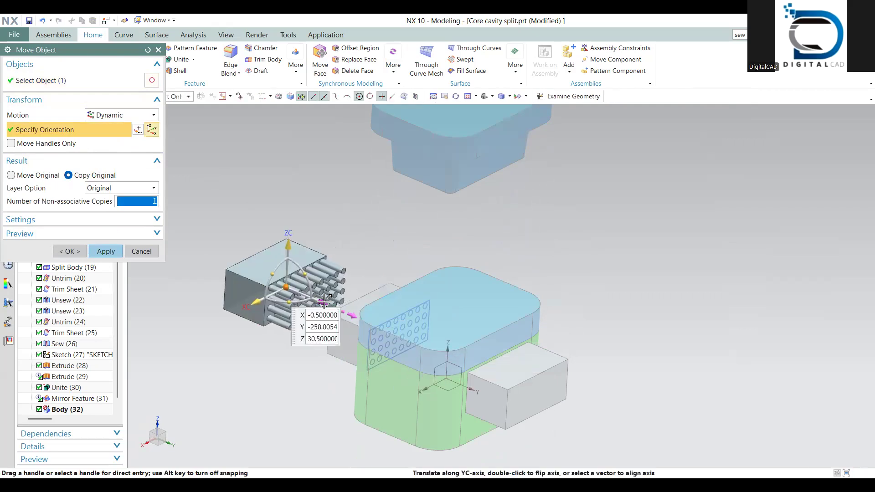
drag(324, 301, 312, 297)
click(115, 253)
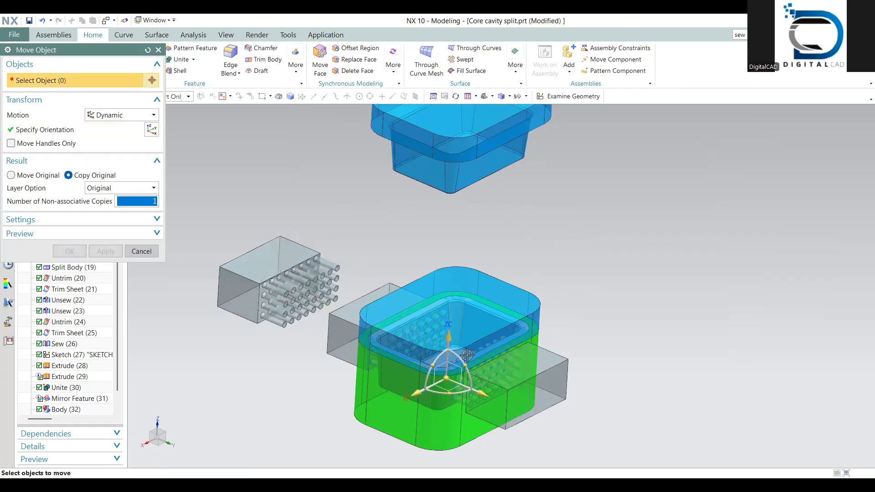
Copy the side-core block on the positive Y side outward along YC to about Y 228
click(542, 396)
drag(543, 397, 627, 434)
click(590, 417)
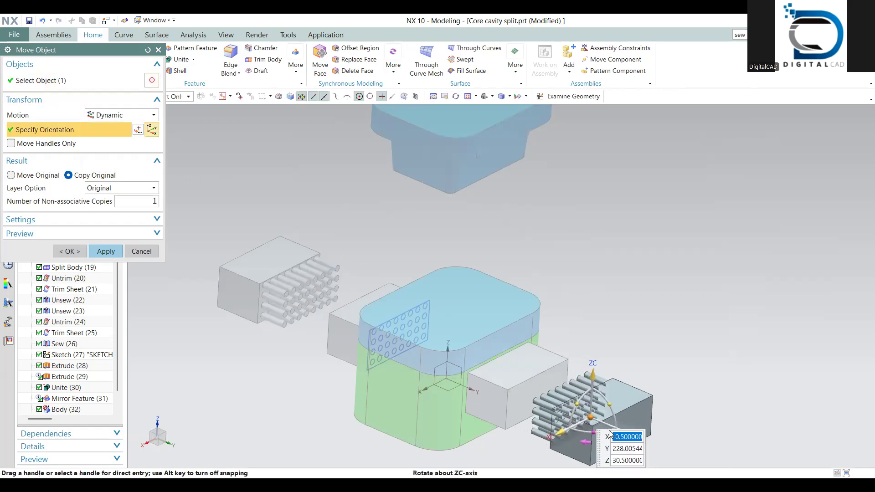
middle_drag(471, 389, 456, 324)
shift+middle_drag(447, 355, 454, 367)
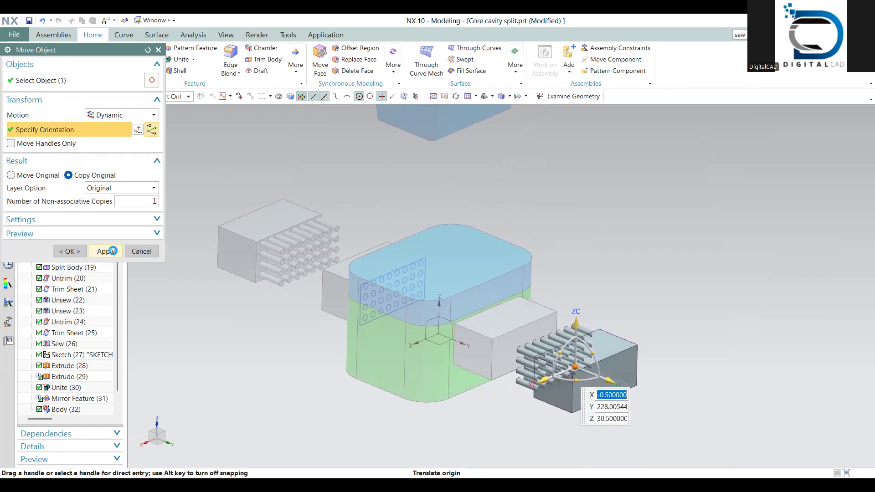
click(113, 251)
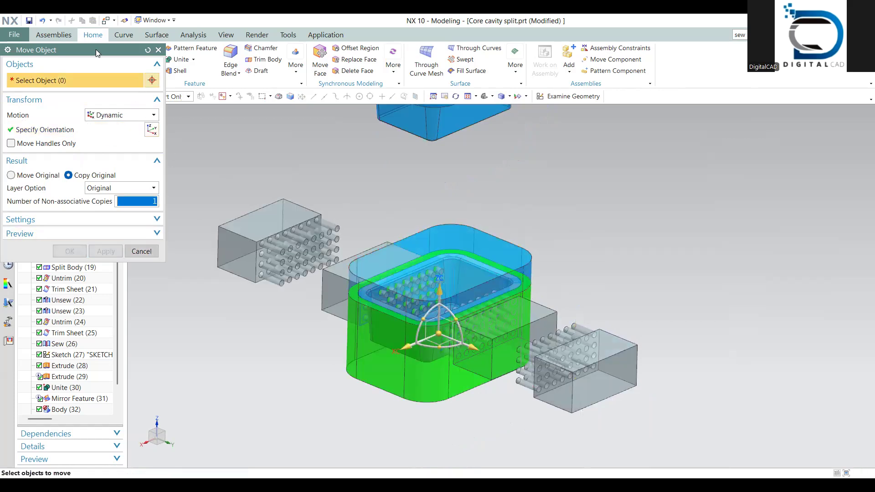
Copy the perforated container 110 mm upward along ZC, above the mould, and finish moving objects
scroll(56, 214, up, 3)
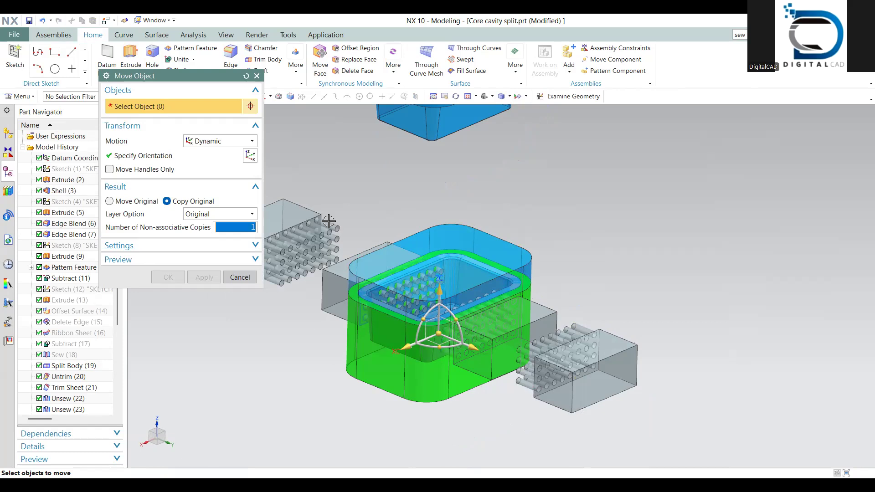
drag(442, 266, 441, 189)
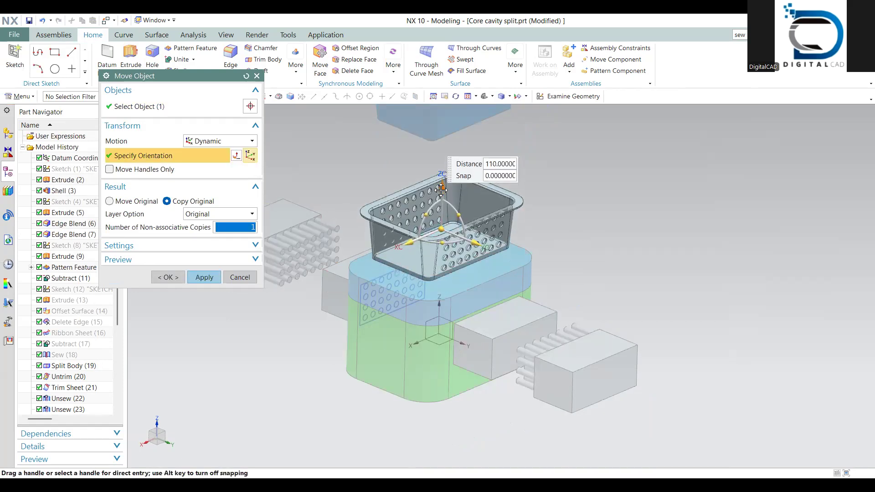
click(441, 229)
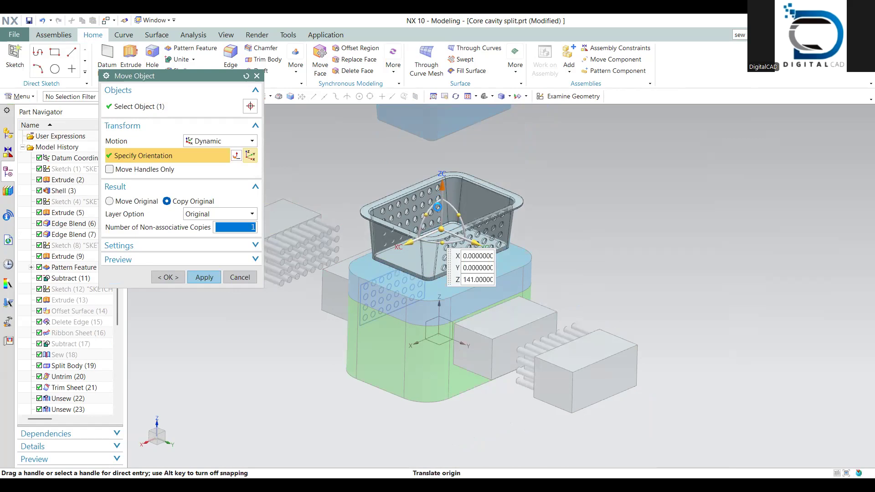
click(175, 279)
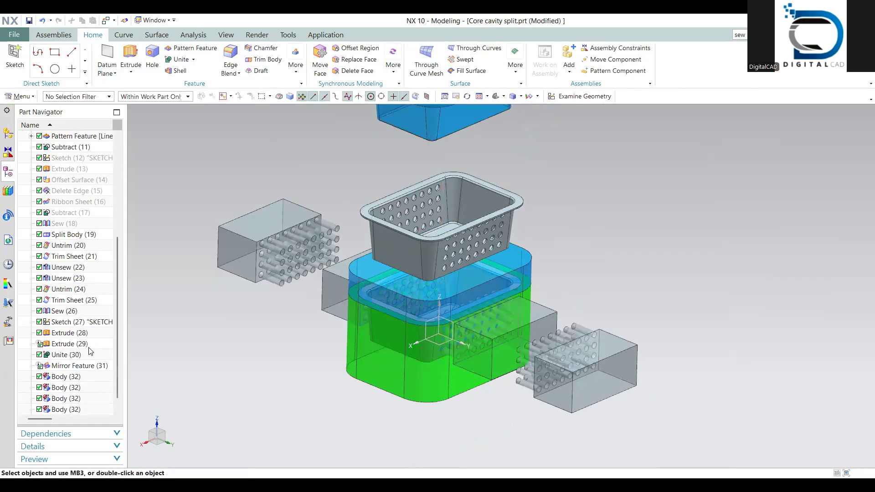
Hide the two original side-core bodies still inside the mould, Mirror Feature (31) and Unite (30)
right_click(64, 358)
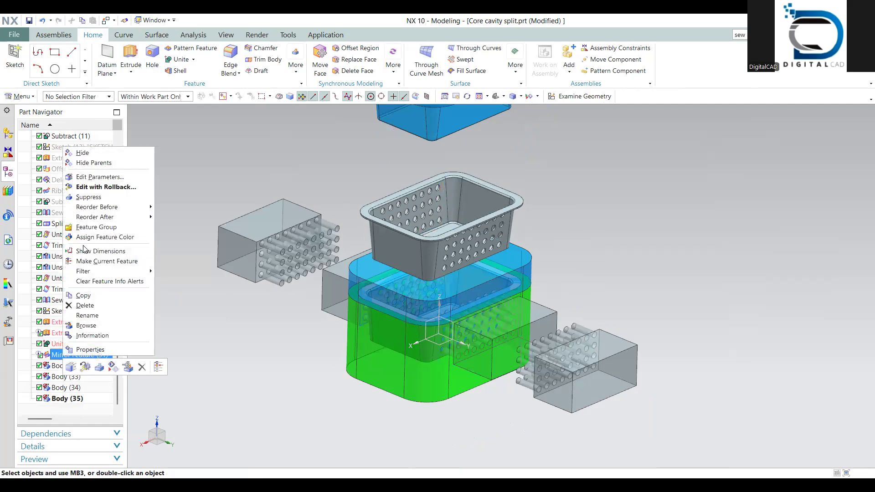
click(91, 157)
right_click(72, 345)
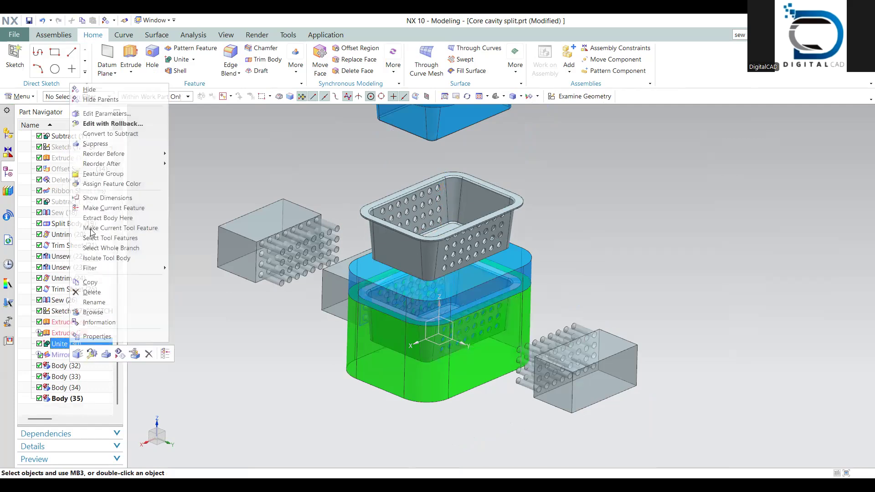
click(98, 91)
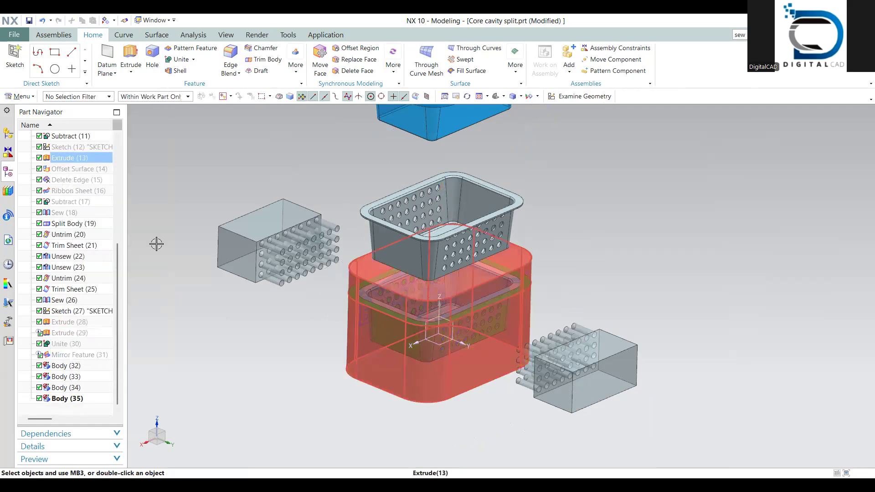
Try to hide the original mould halves and the original container through Split Body (19) and Shell (3)
right_click(56, 160)
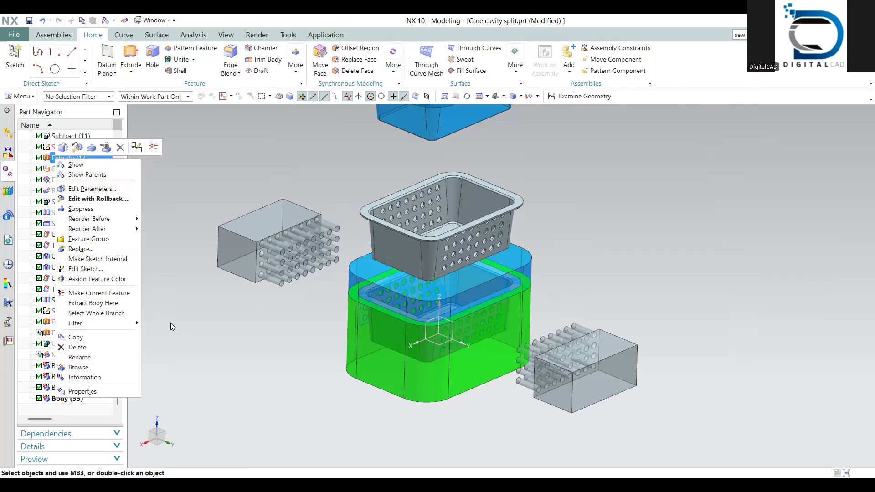
click(64, 250)
right_click(63, 224)
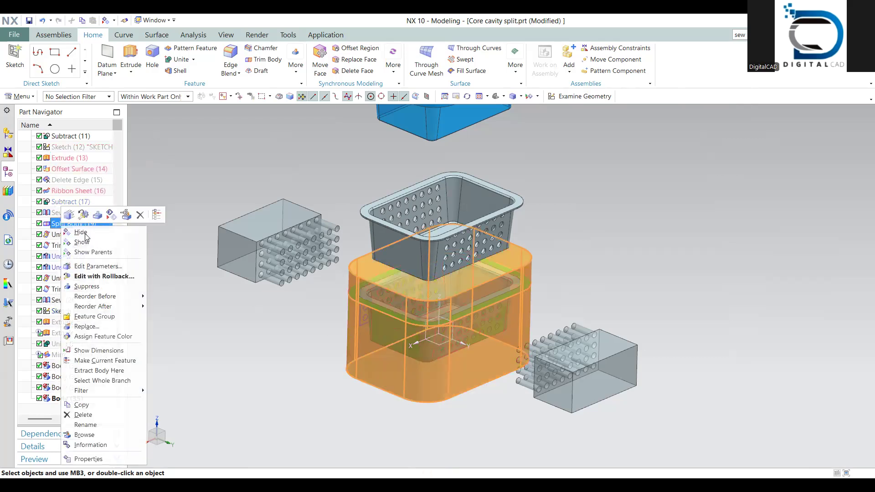
click(85, 234)
scroll(68, 188, up, 5)
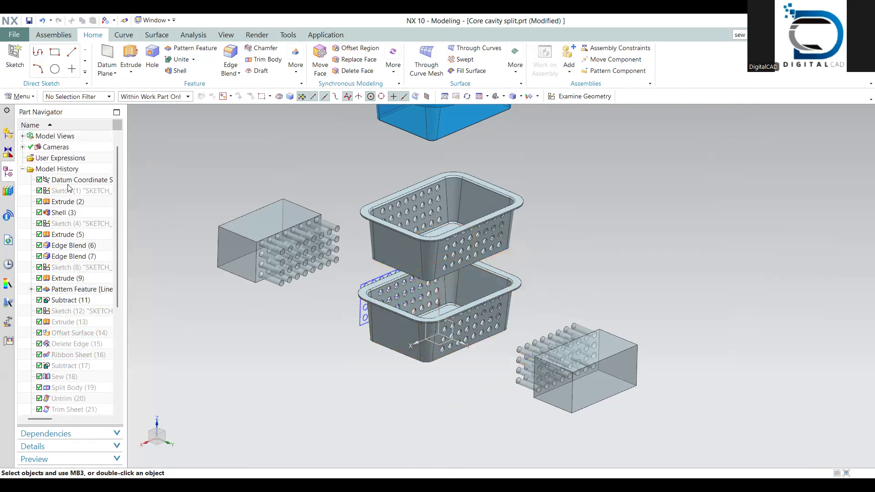
right_click(66, 214)
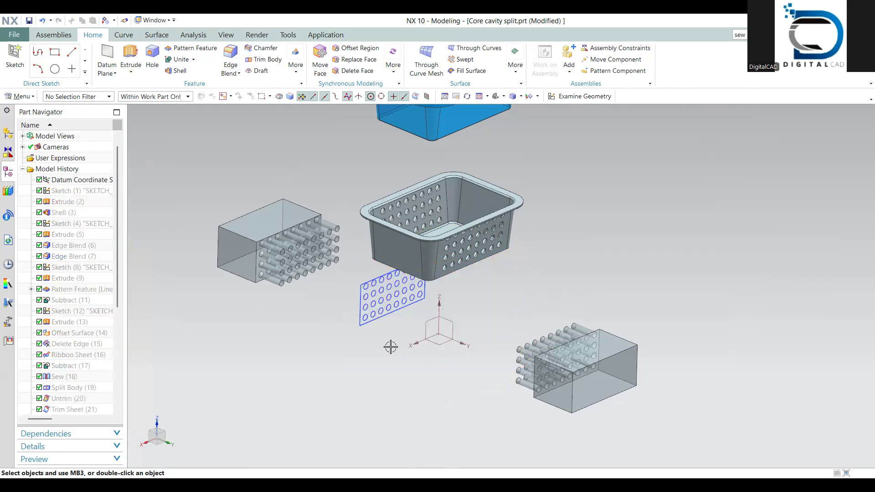
shift+middle_drag(390, 348, 373, 378)
right_click(365, 350)
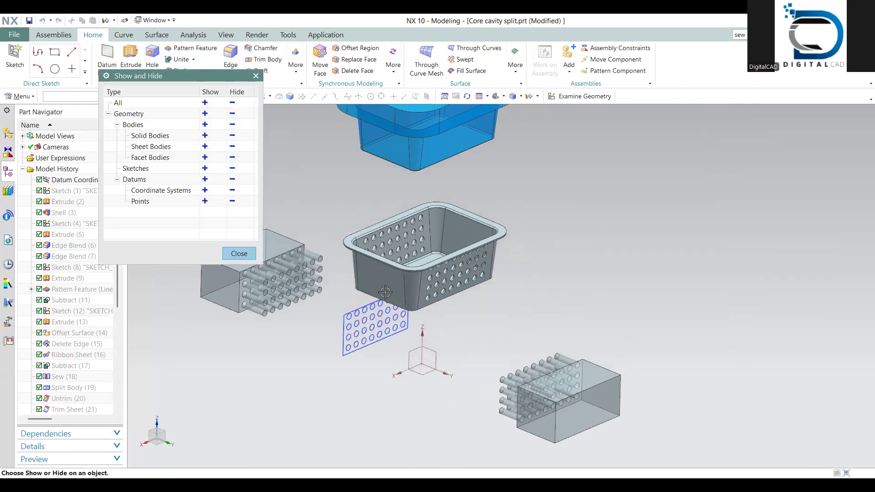
click(239, 254)
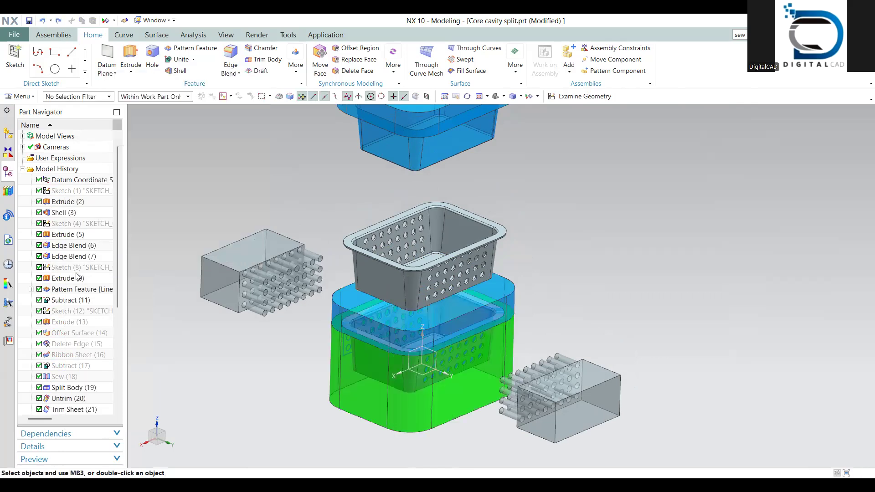
Hide the original blue core block in the closed mould and the original container body, Shell (3)
key(ctrl+b)
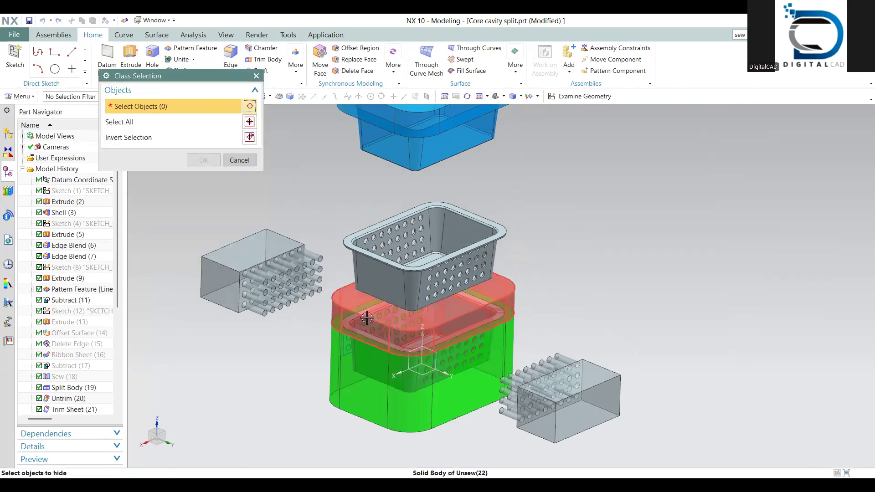
click(309, 326)
middle_click(309, 326)
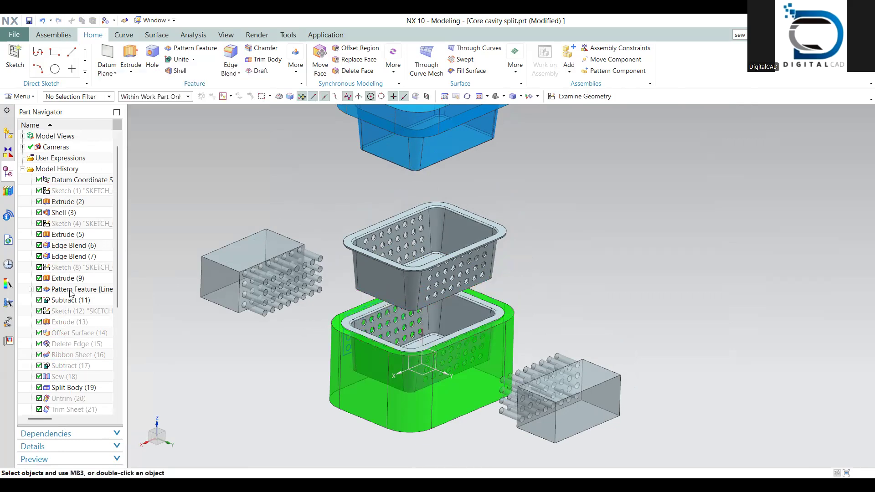
right_click(71, 215)
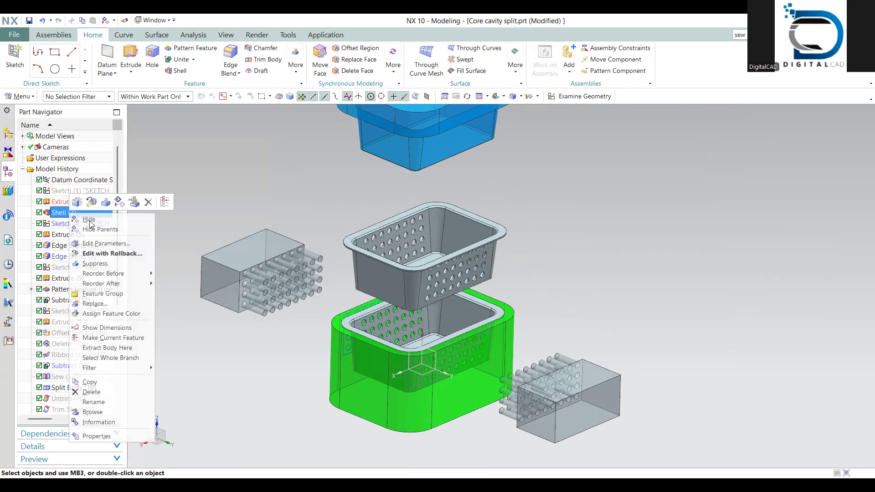
click(366, 364)
Hide all sketches in the model
middle_drag(360, 378, 384, 388)
key(ctrl+w)
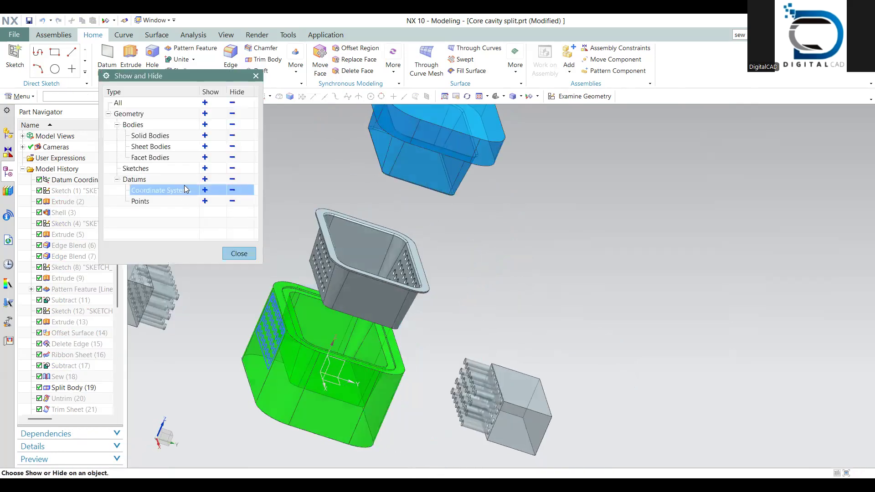
click(231, 168)
click(230, 253)
Examine the exploded mould from several angles, checking the side walls of the green cavity block for pin openings
scroll(416, 390, down, 3)
middle_drag(416, 390, 395, 328)
shift+middle_drag(394, 328, 394, 289)
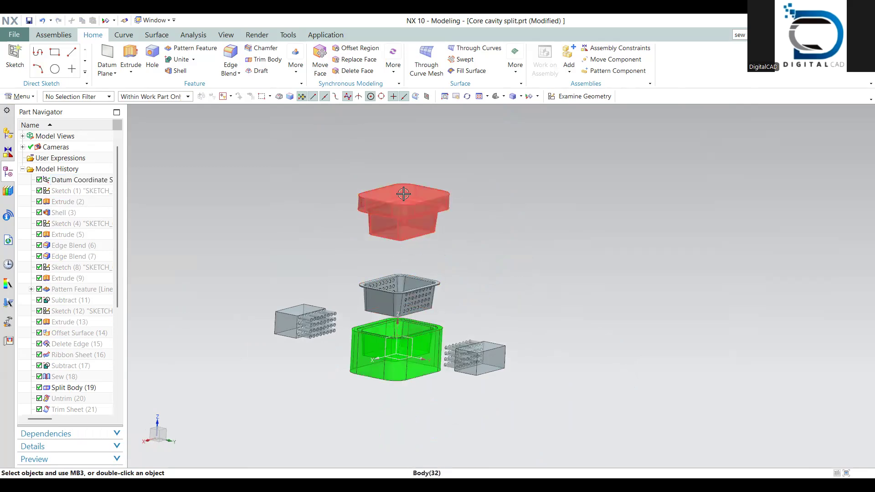
mouse_move(386, 364)
middle_down()
mouse_move(383, 371)
mouse_move(390, 361)
middle_up()
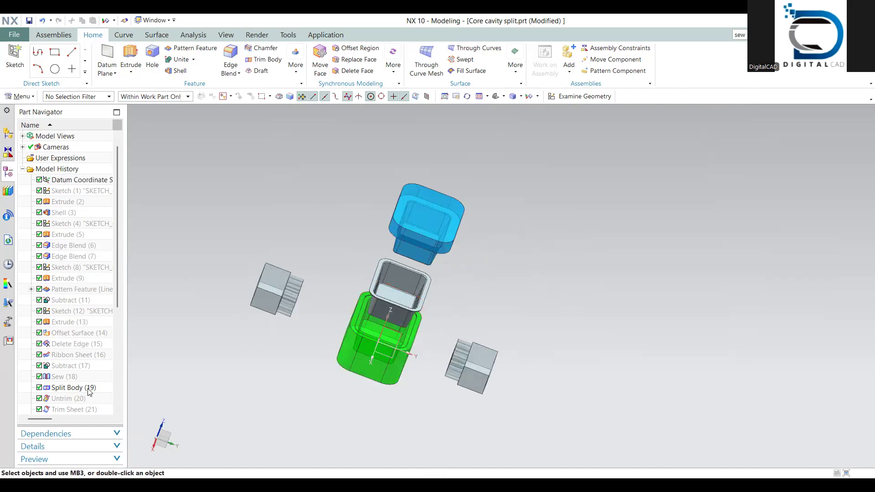
scroll(90, 392, down, 1)
middle_drag(371, 355, 384, 359)
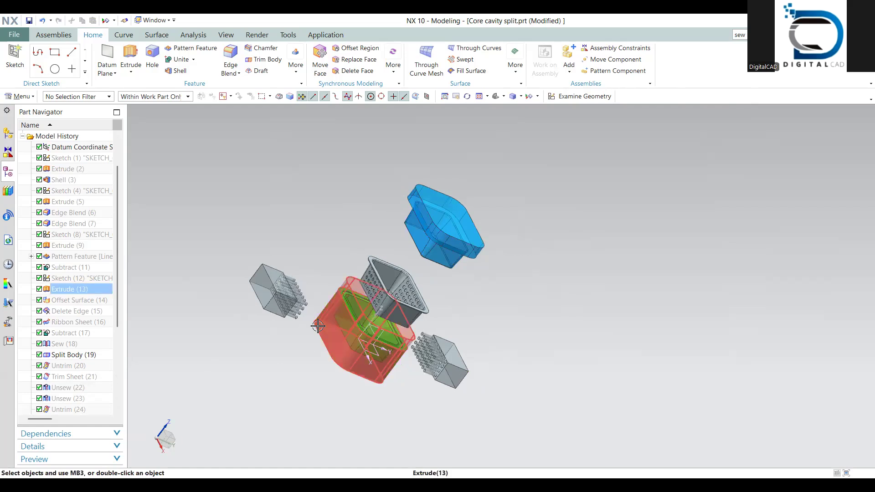
middle_drag(360, 341, 348, 337)
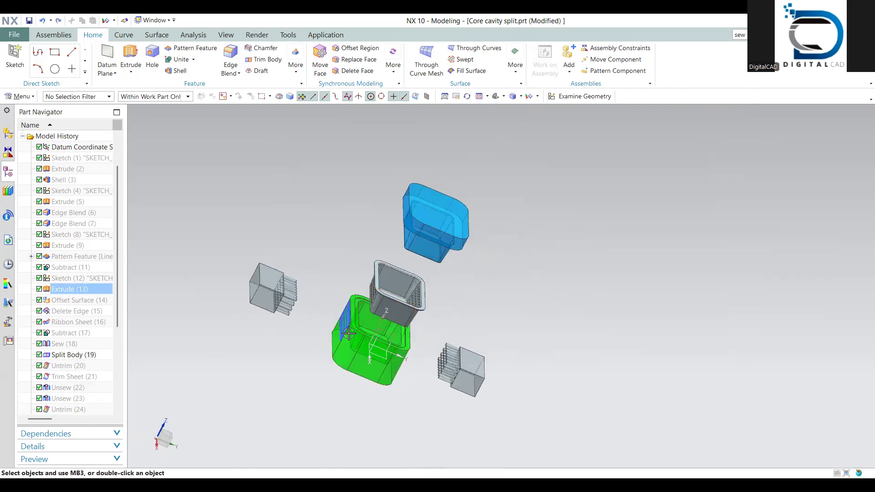
Undo the hiding of the sketches, the original container, the original core block and the two original side-core bodies
key(ctrl+z)
key(ctrl+z)
key(ctrl+z)
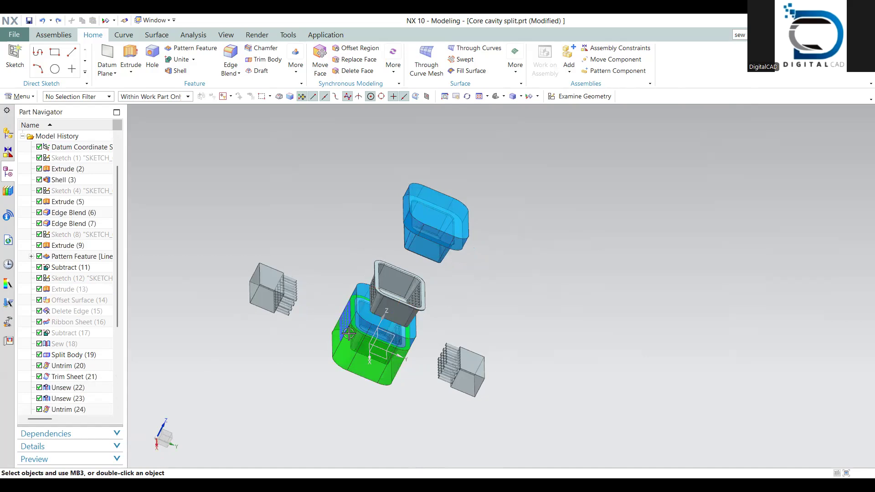
key(ctrl+z)
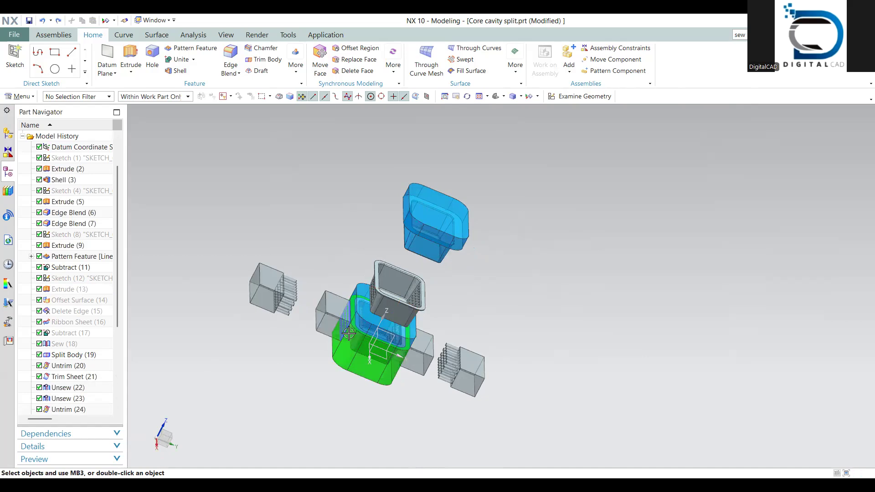
Subtract both original side-core bodies from the green cavity block, keeping the tool bodies
scroll(364, 354, up, 2)
middle_drag(318, 326, 348, 330)
click(193, 59)
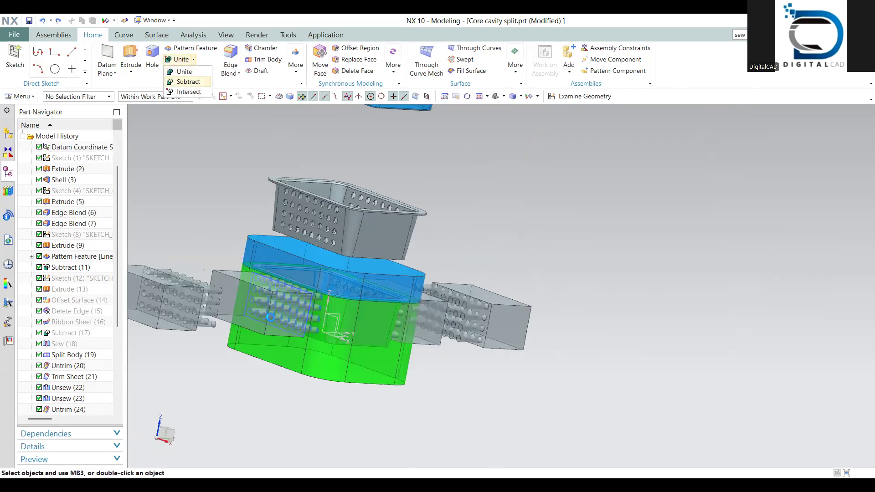
click(188, 82)
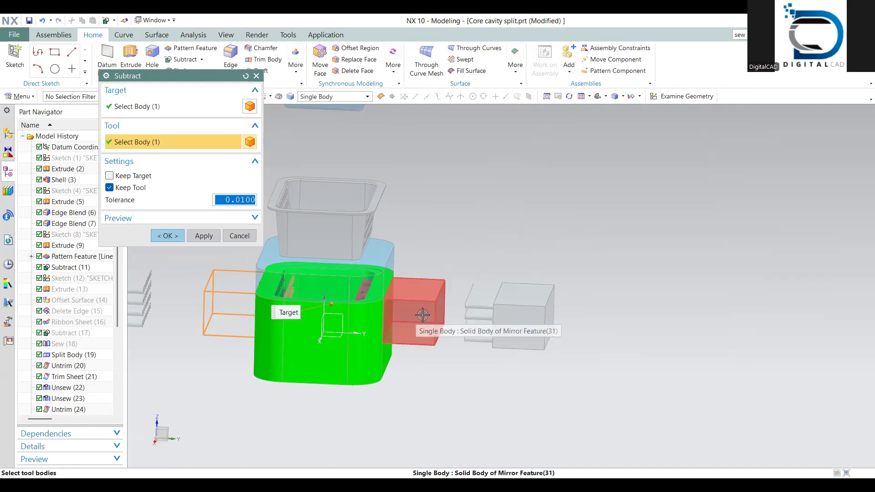
click(408, 321)
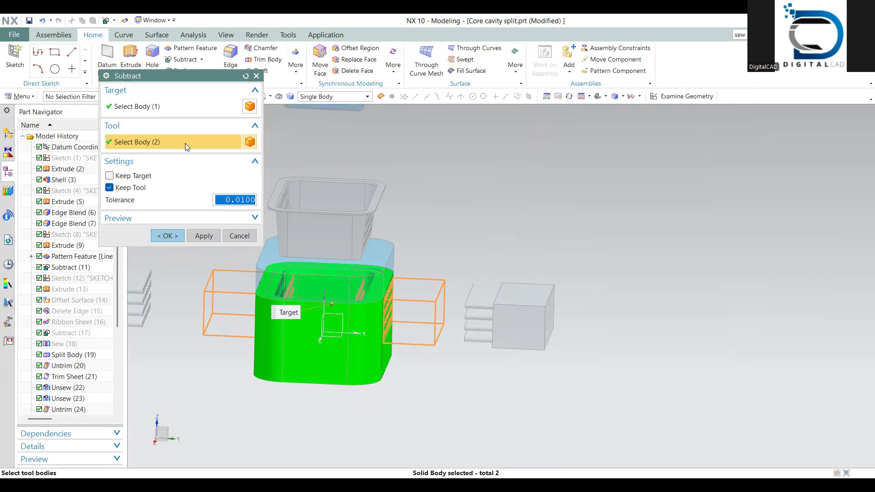
click(168, 237)
mouse_move(292, 337)
middle_down()
mouse_move(319, 321)
mouse_move(299, 351)
middle_up()
shift+middle_drag(268, 324, 275, 326)
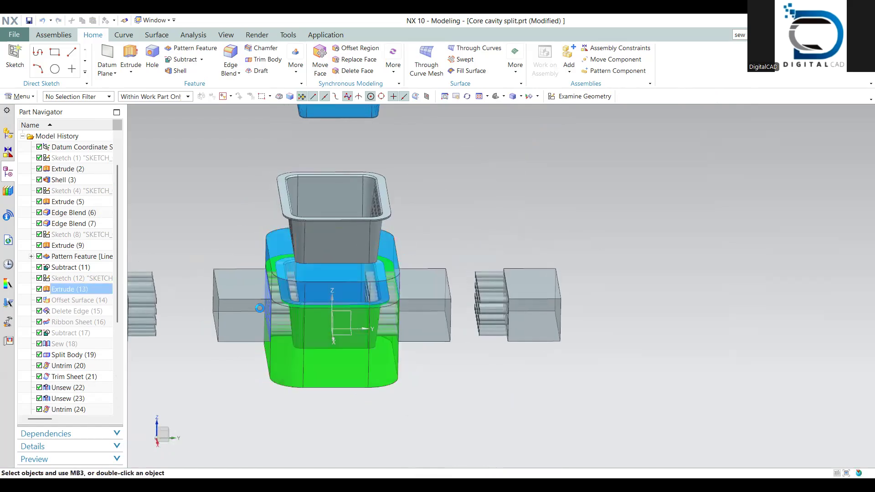
Hide the two original side-core bodies at the cavity block and all sketches
key(ctrl+b)
key(Escape)
middle_drag(436, 349, 373, 350)
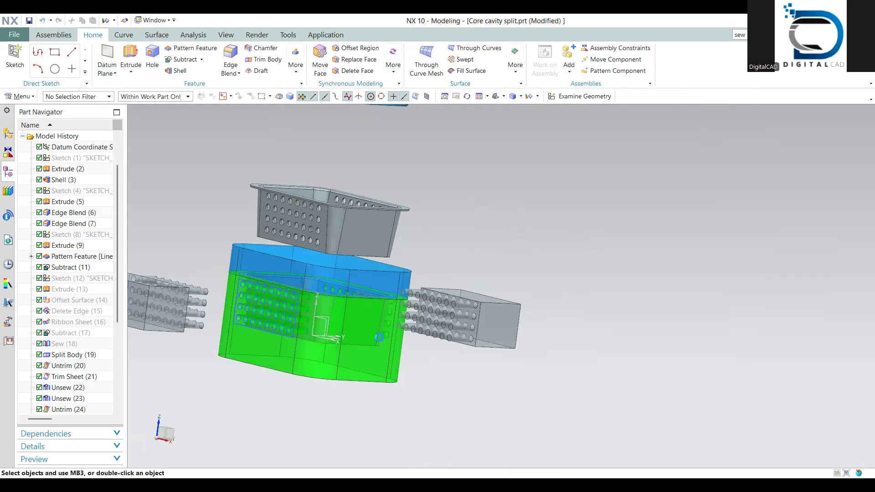
key(ctrl+w)
click(232, 169)
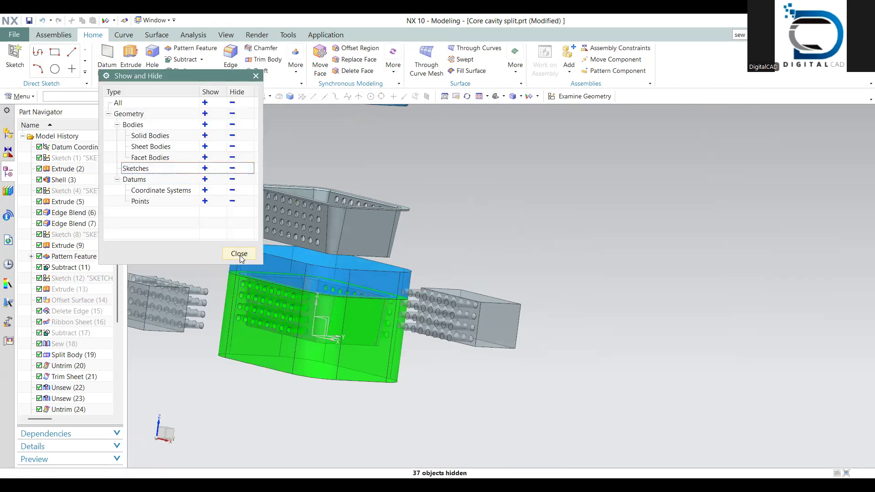
click(239, 254)
Examine the pin holes cut through both side walls of the green cavity block
middle_drag(255, 291, 272, 337)
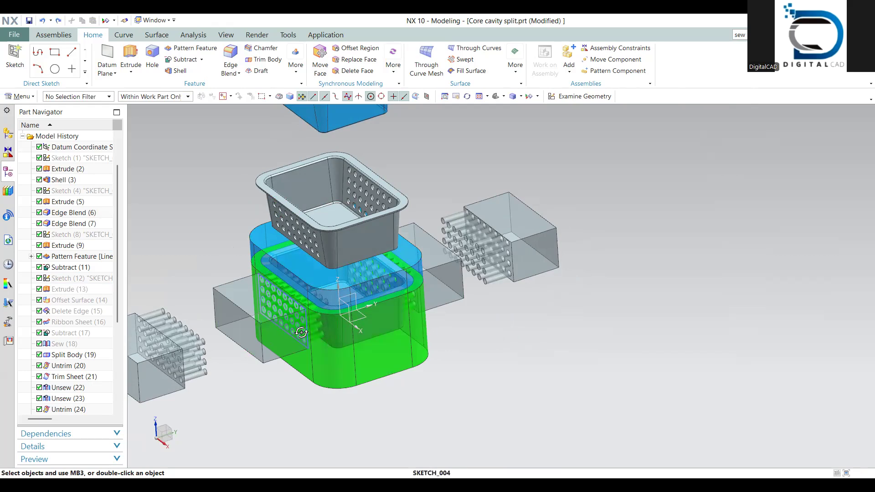
scroll(301, 332, up, 2)
scroll(301, 324, up, 3)
middle_drag(301, 324, 286, 310)
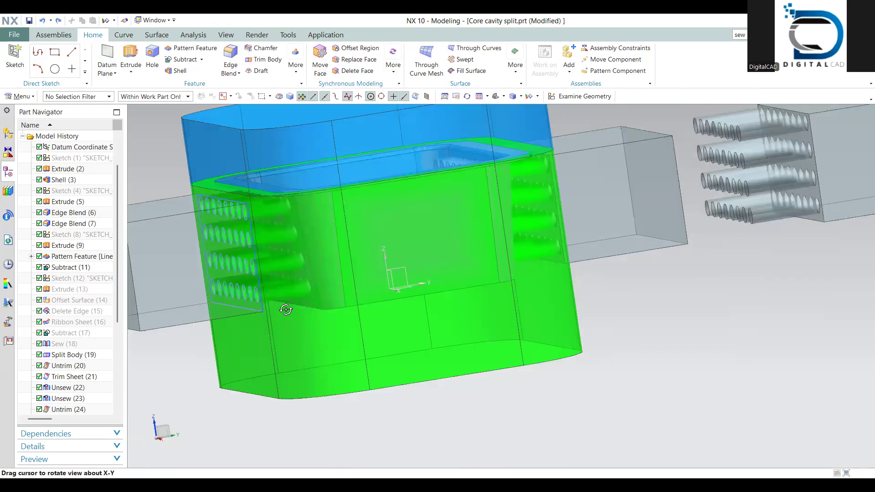
scroll(287, 309, down, 4)
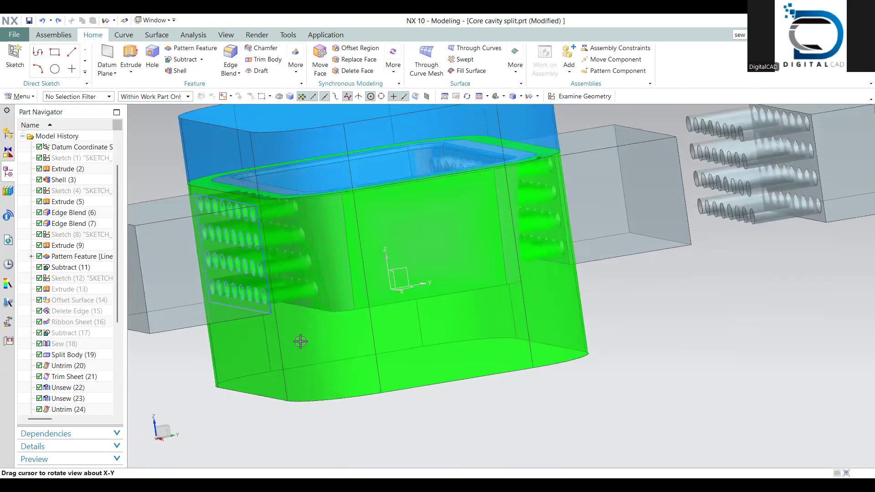
scroll(408, 359, down, 2)
middle_drag(408, 360, 382, 379)
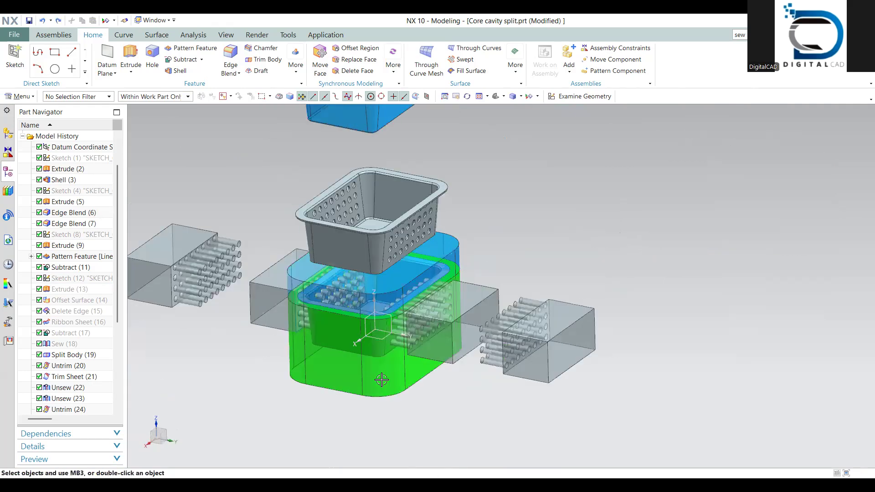
Hide the two original side-core bodies that still sit in the cavity block
double_click(415, 350)
key(ctrl+b)
click(439, 332)
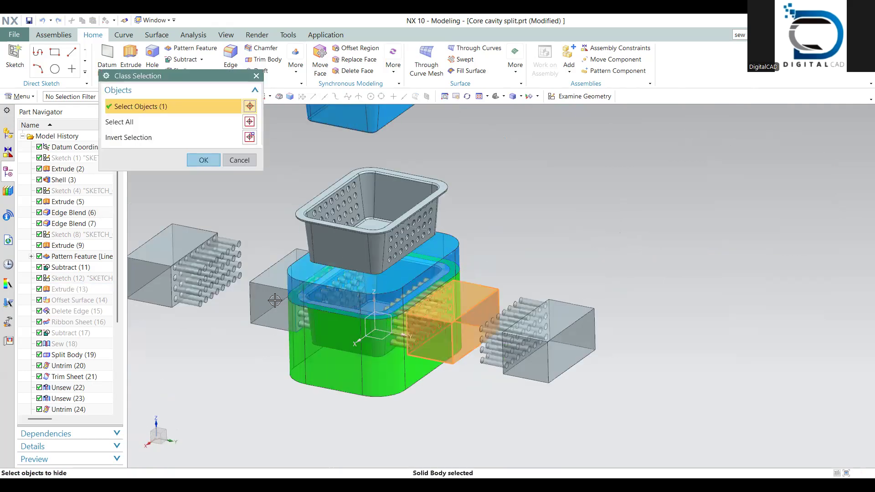
middle_click(289, 327)
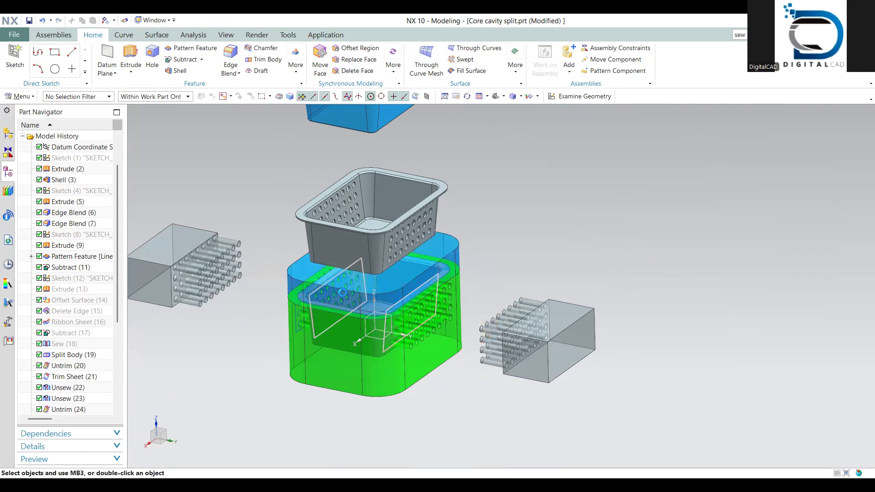
Hide the original blue core block and the original container inside the green cavity block
scroll(369, 380, down, 3)
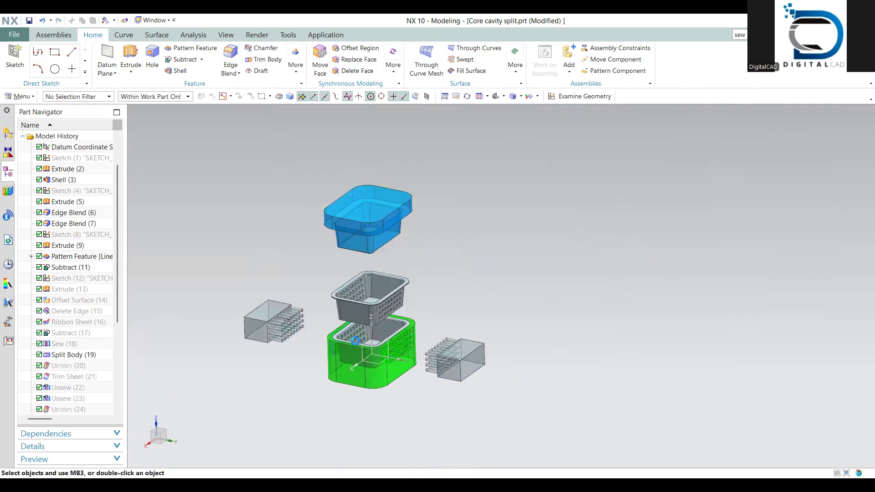
scroll(358, 336, up, 3)
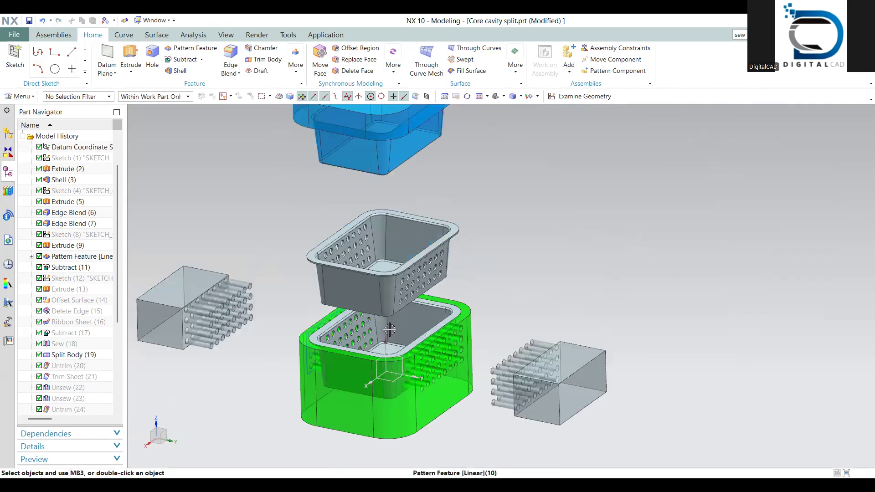
scroll(373, 364, down, 3)
middle_drag(374, 363, 365, 346)
shift+middle_drag(396, 312, 398, 292)
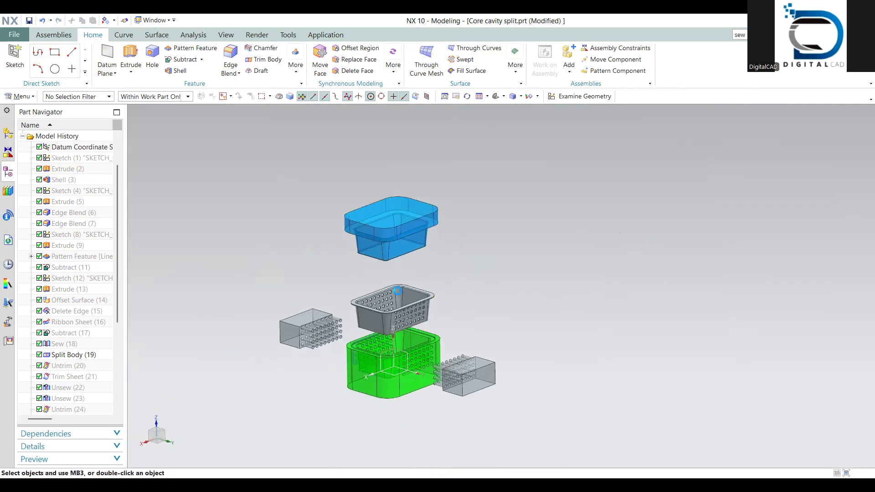